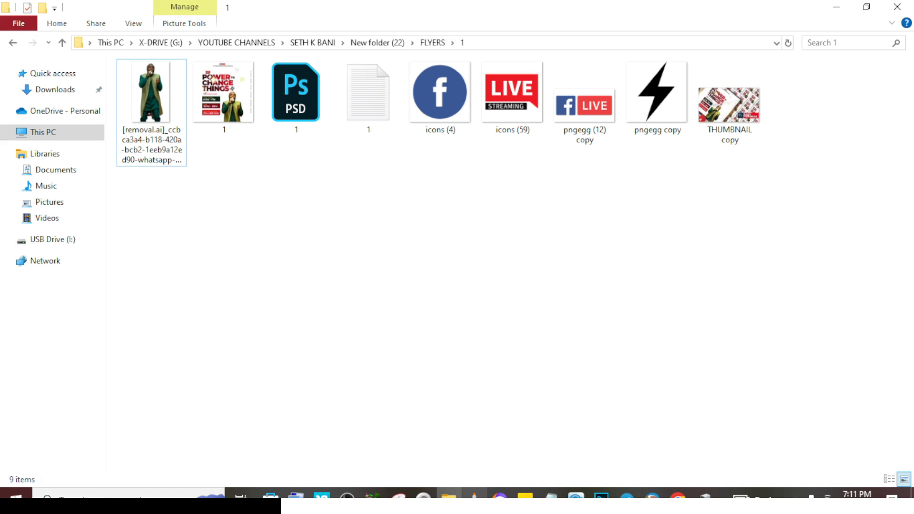
Switch to Photoshop and create a 2000 x 2000 pixel document at 72 pixels/inch with a white background
{"action": "mouse_move", "coordinate": [601, 498]}
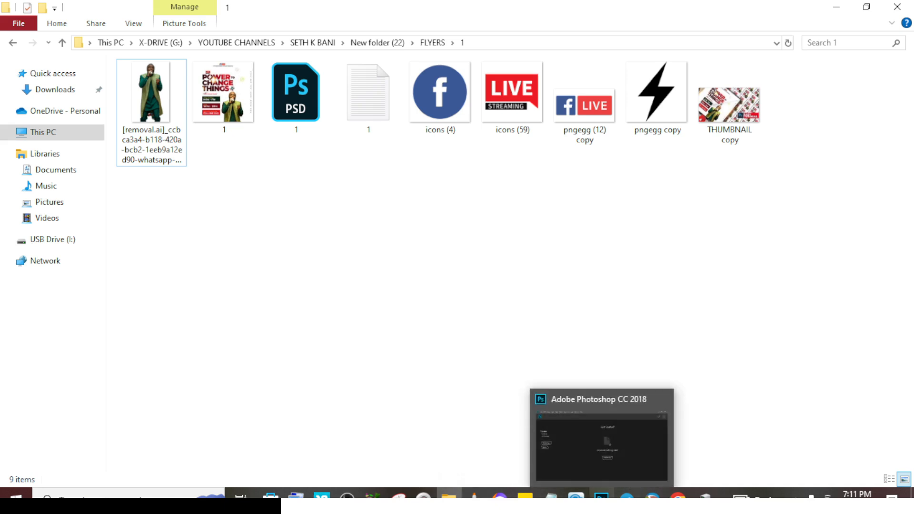
{"action": "left_click", "coordinate": [589, 464]}
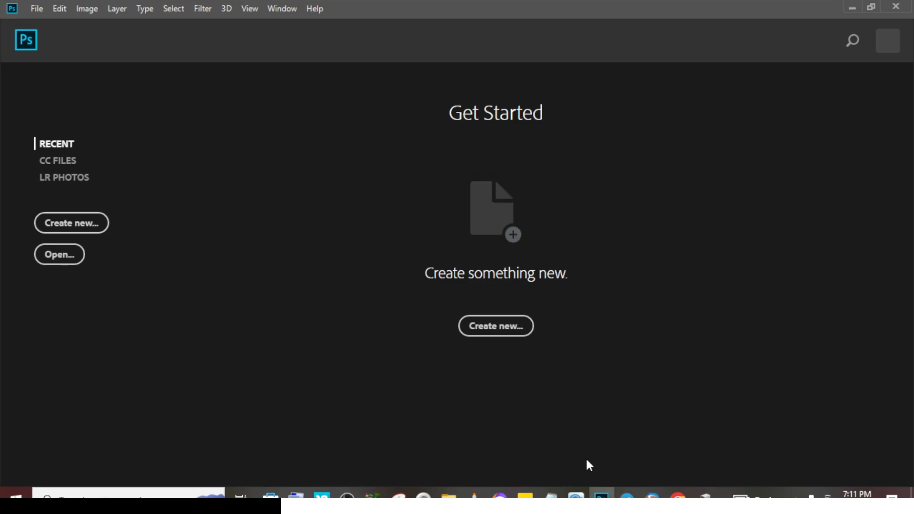
{"action": "key", "text": "ctrl+n"}
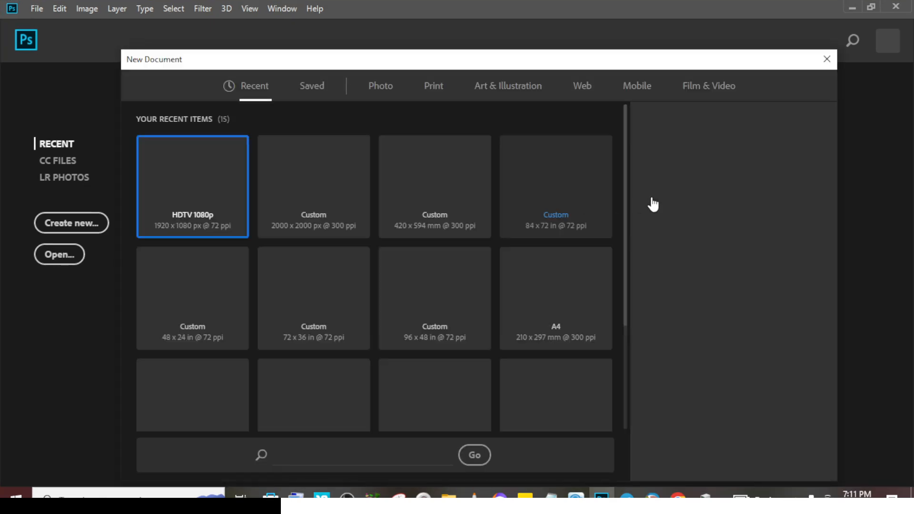
{"action": "left_click", "coordinate": [362, 205]}
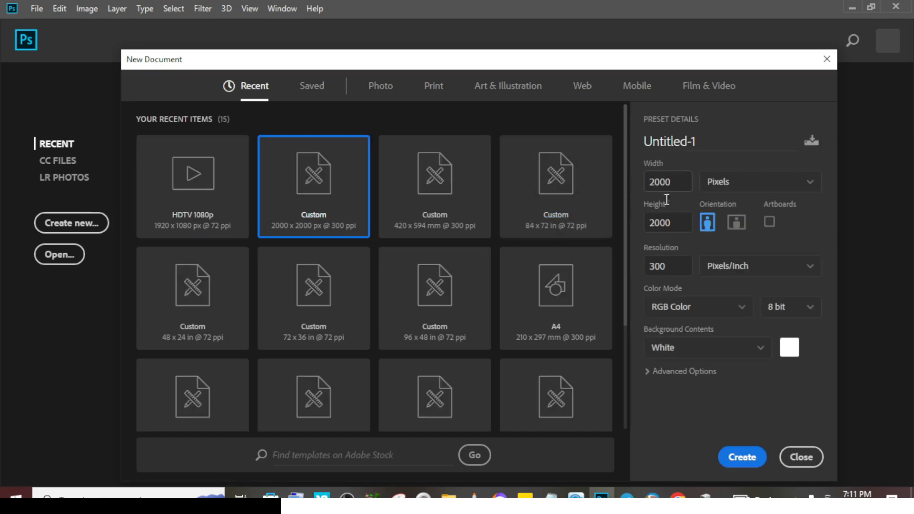
{"action": "left_click_drag", "start_coordinate": [669, 267], "coordinate": [640, 267]}
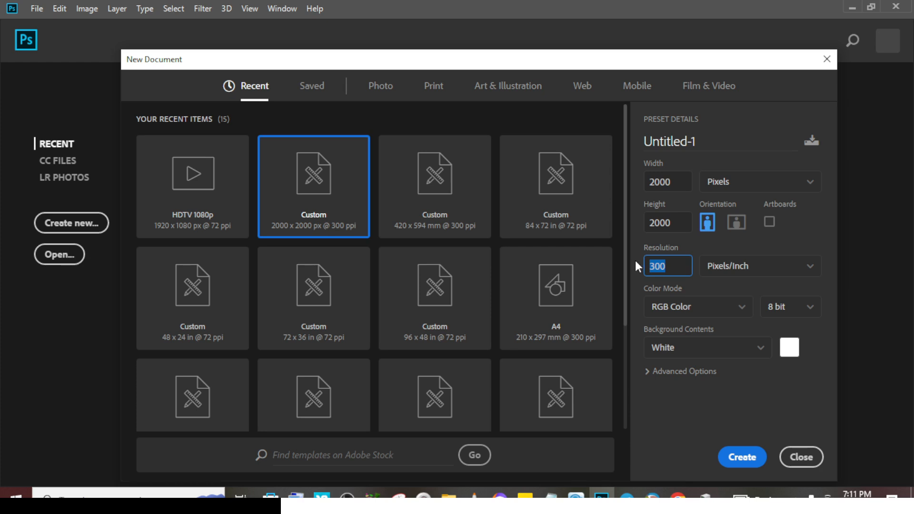
{"action": "type", "text": "72"}
{"action": "left_click", "coordinate": [736, 457]}
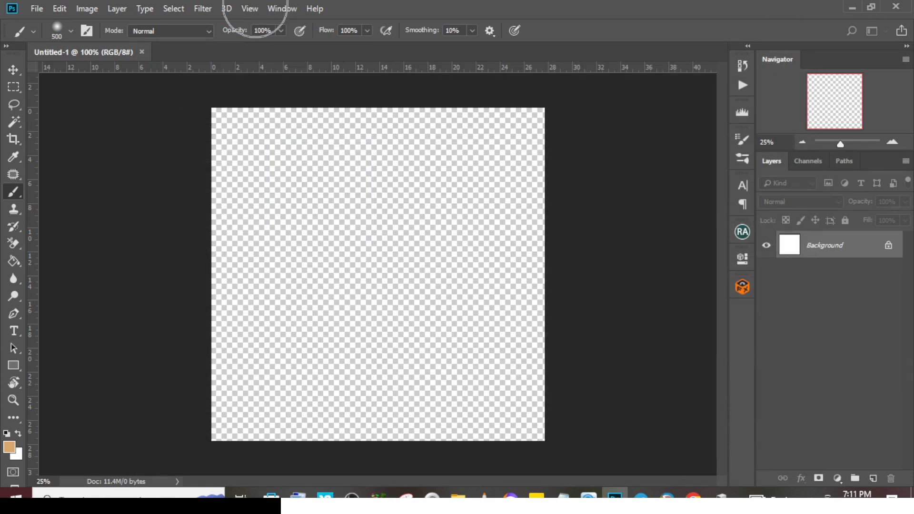
Add a new guide layout with 8 columns and 8 rows across the canvas
{"action": "left_click", "coordinate": [251, 8]}
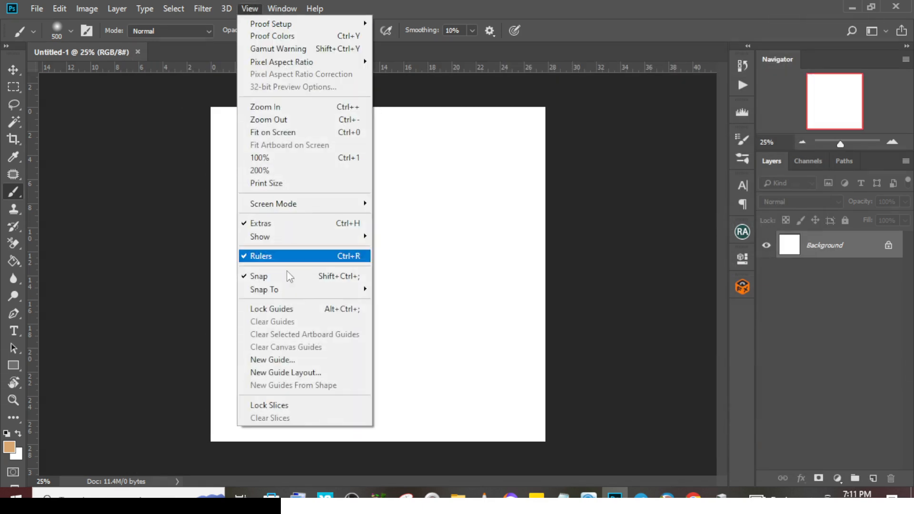
{"action": "left_click", "coordinate": [307, 374]}
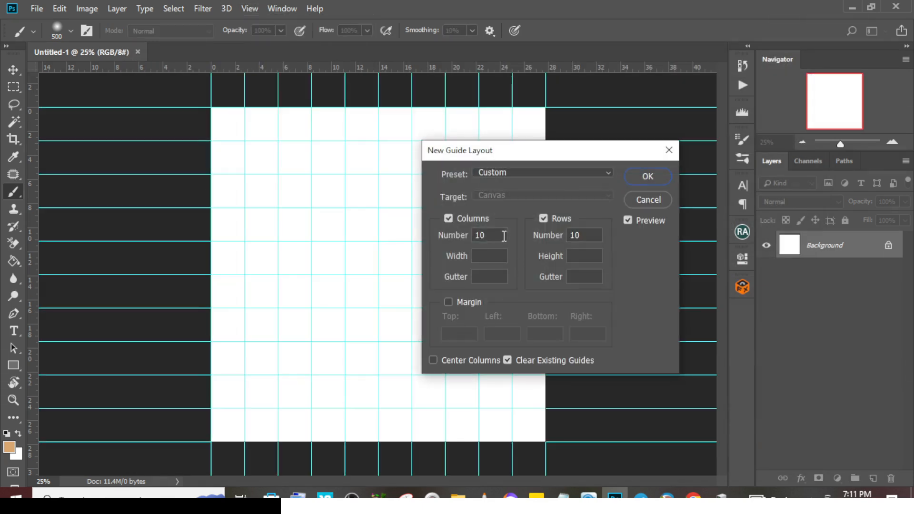
{"action": "left_click_drag", "start_coordinate": [503, 235], "coordinate": [457, 238]}
{"action": "type", "text": "8"}
{"action": "left_click_drag", "start_coordinate": [601, 238], "coordinate": [531, 222]}
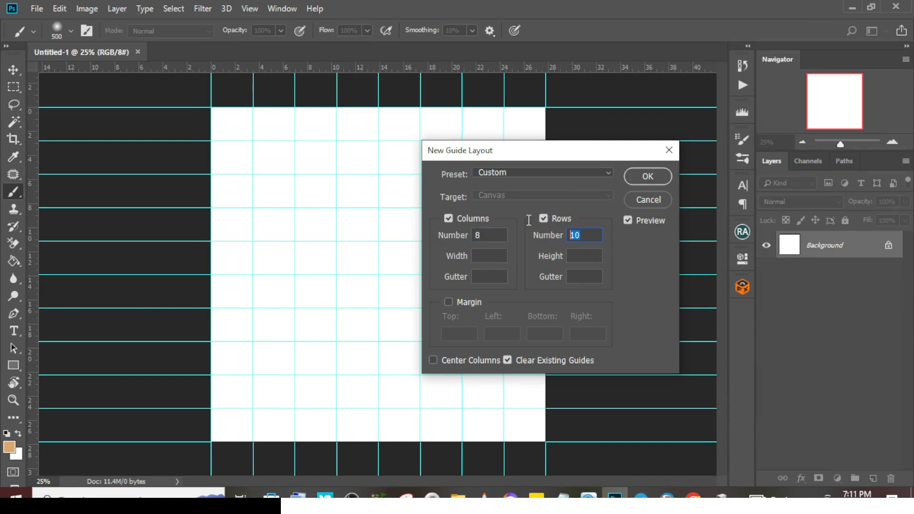
{"action": "type", "text": "8"}
{"action": "left_click", "coordinate": [641, 178]}
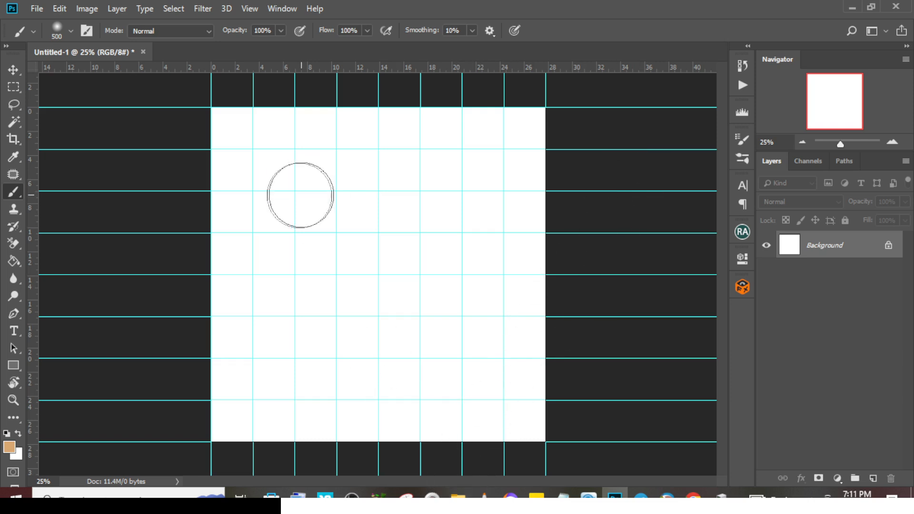
Start a text layer in the canvas's upper-left area, and copy the lines "POWER change things" from text file 1 in the flyer folder
{"action": "key", "text": "t"}
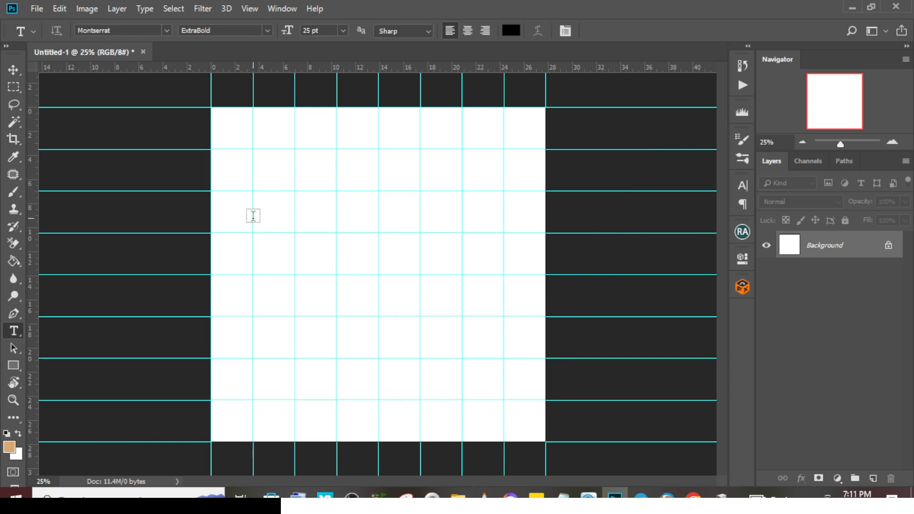
{"action": "left_click", "coordinate": [268, 201]}
{"action": "left_click", "coordinate": [458, 497]}
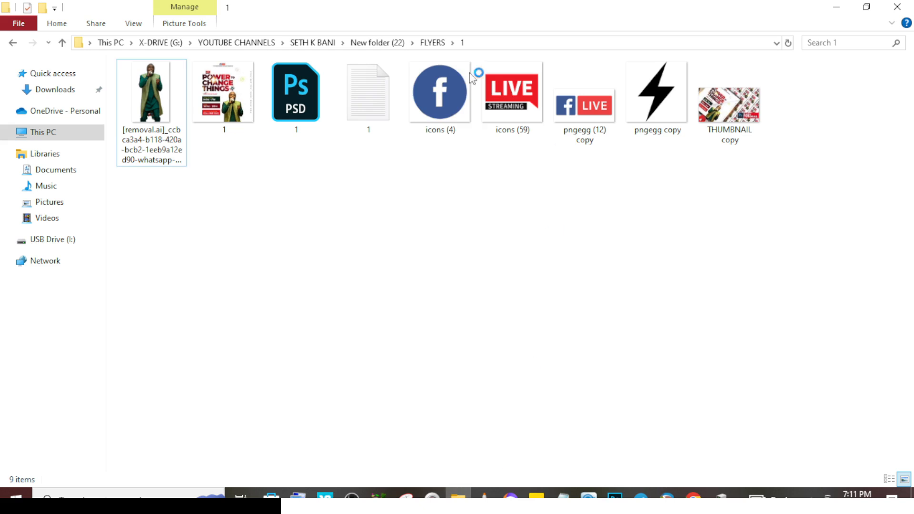
{"action": "left_click", "coordinate": [368, 98]}
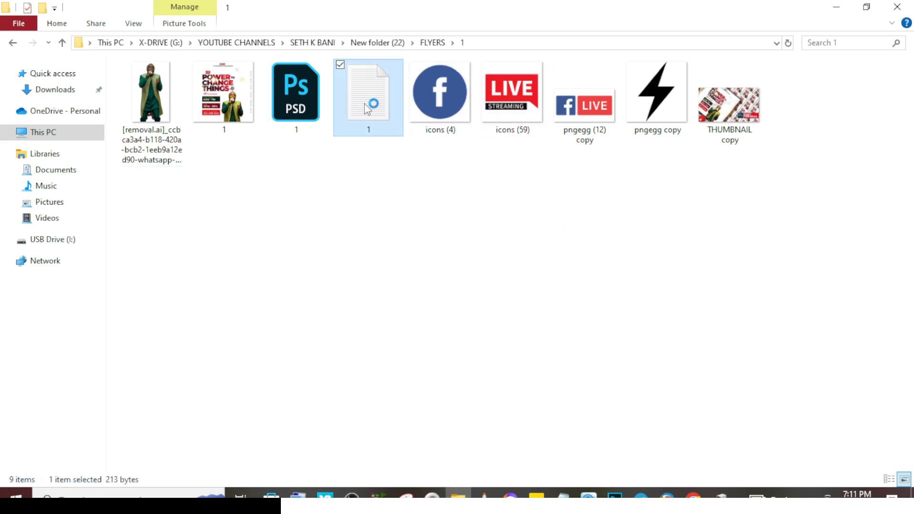
{"action": "double_click", "coordinate": [368, 98]}
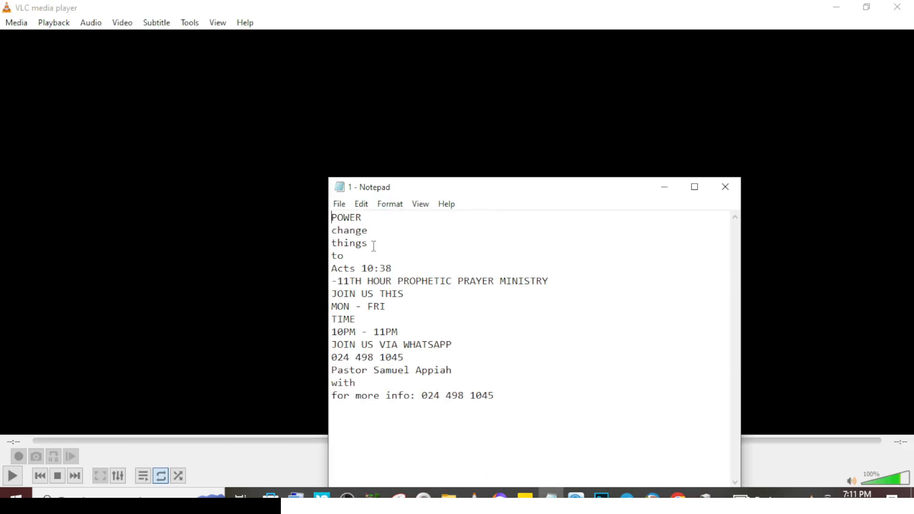
{"action": "left_click_drag", "start_coordinate": [373, 247], "coordinate": [332, 216]}
{"action": "key", "text": "ctrl+c"}
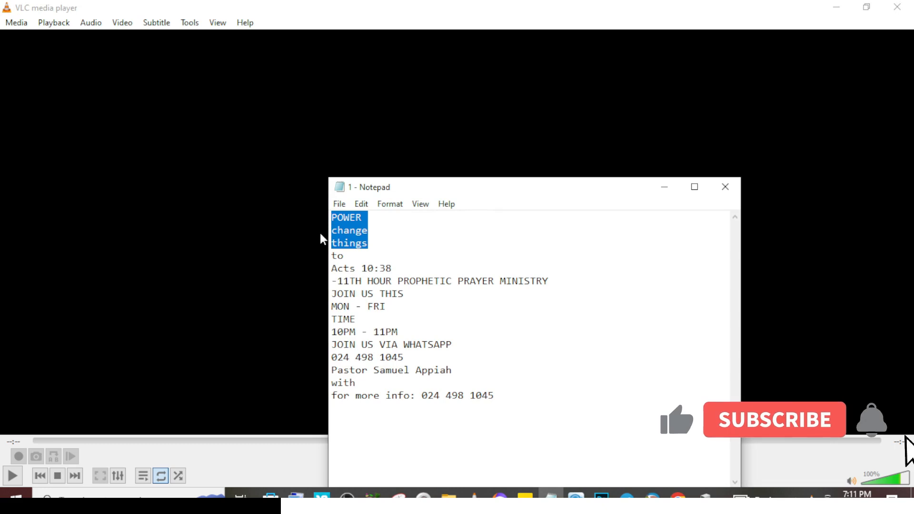
Close the media player and return to Photoshop to paste the copied lines into the new text layer
{"action": "left_click", "coordinate": [429, 7]}
{"action": "key", "text": "alt+F4"}
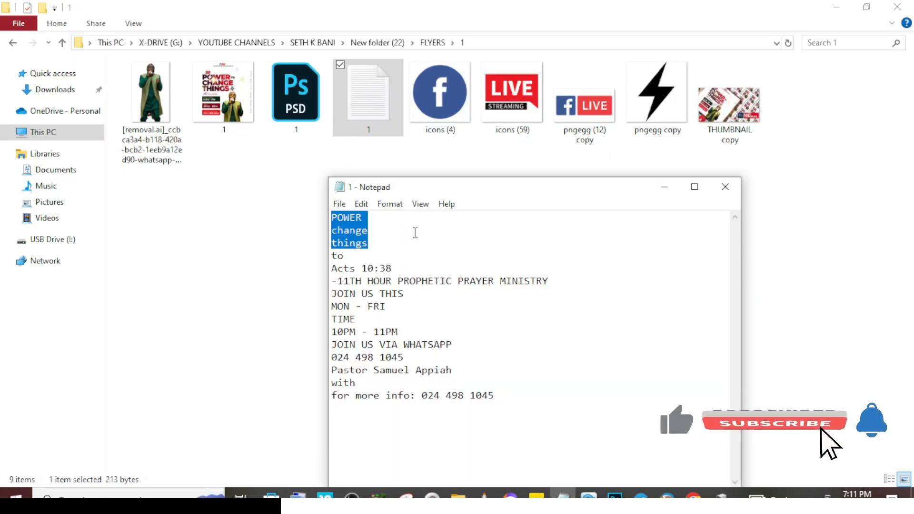
{"action": "left_click", "coordinate": [614, 497]}
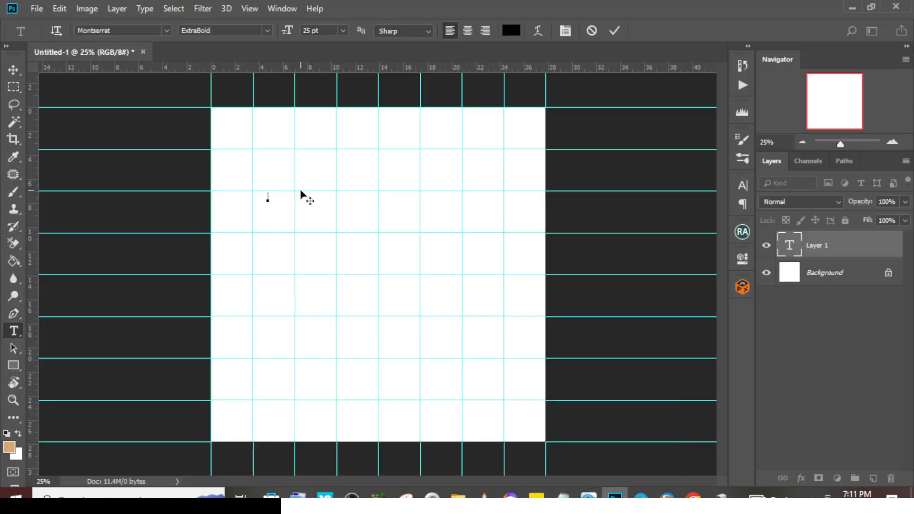
{"action": "key", "text": "ctrl+v"}
{"action": "left_click", "coordinate": [835, 247]}
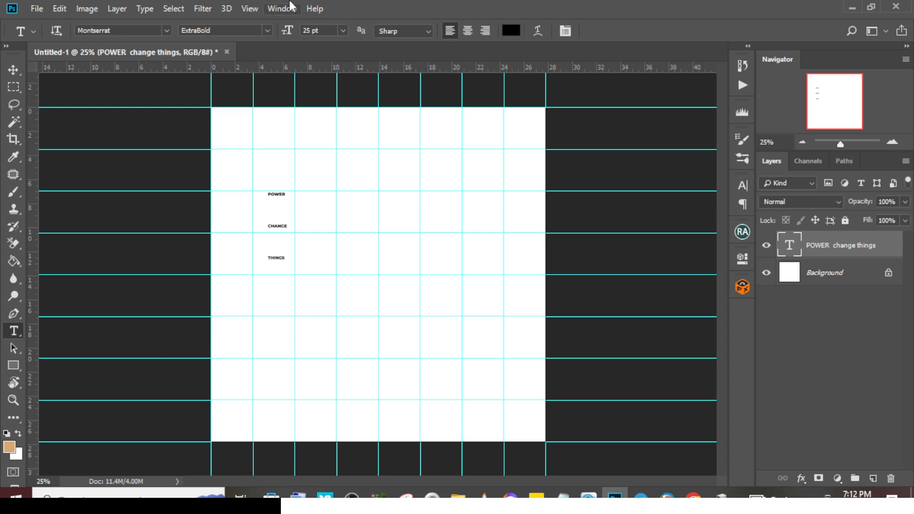
Set the heading text's Montserrat style to Black and its leading to 25 pt
{"action": "left_click", "coordinate": [268, 6]}
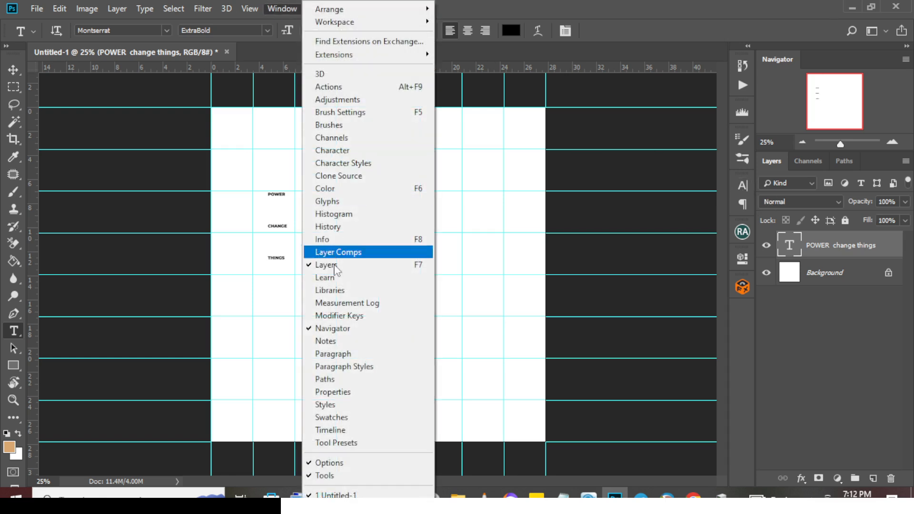
{"action": "left_click", "coordinate": [346, 152]}
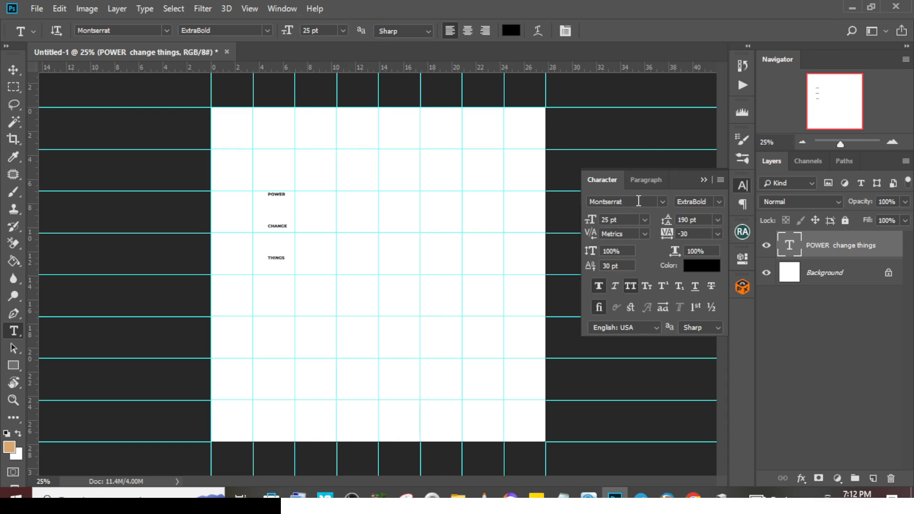
{"action": "left_click", "coordinate": [718, 201]}
{"action": "left_click", "coordinate": [705, 385]}
{"action": "left_click", "coordinate": [590, 218]}
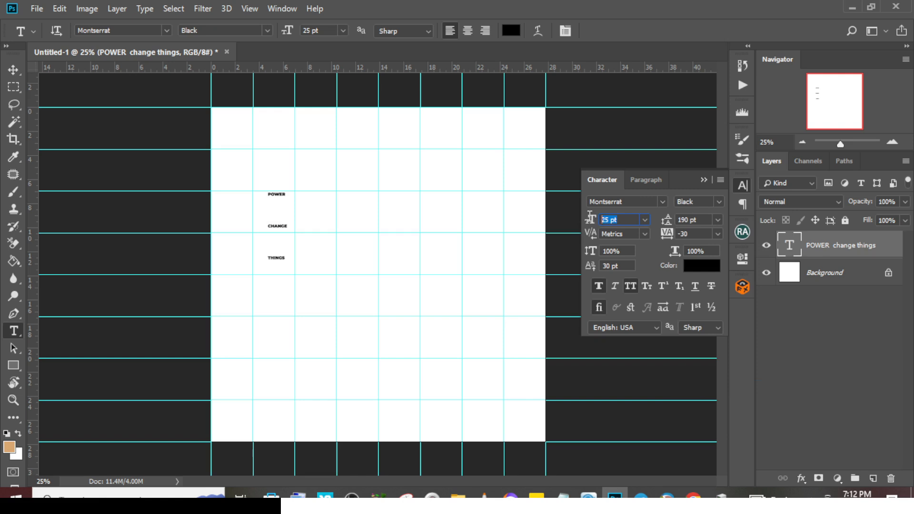
{"action": "key", "text": "Tab"}
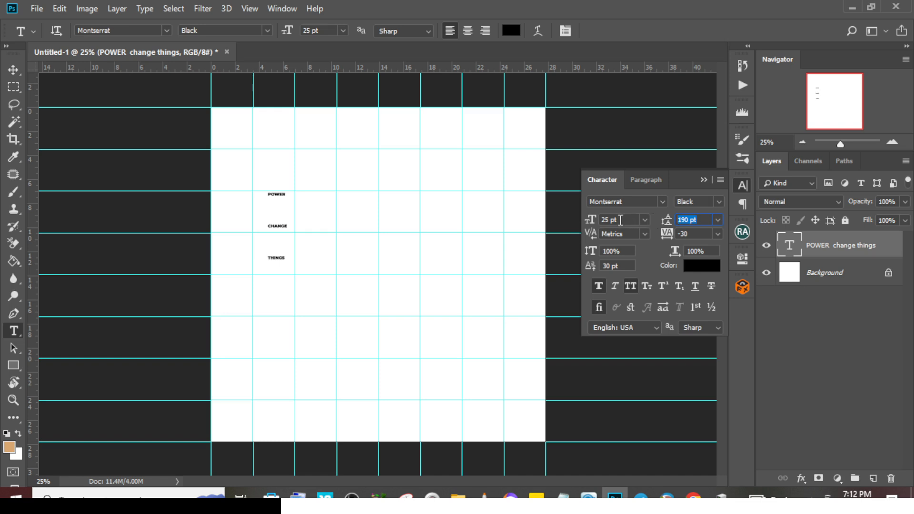
{"action": "type", "text": "25"}
{"action": "key", "text": "Return"}
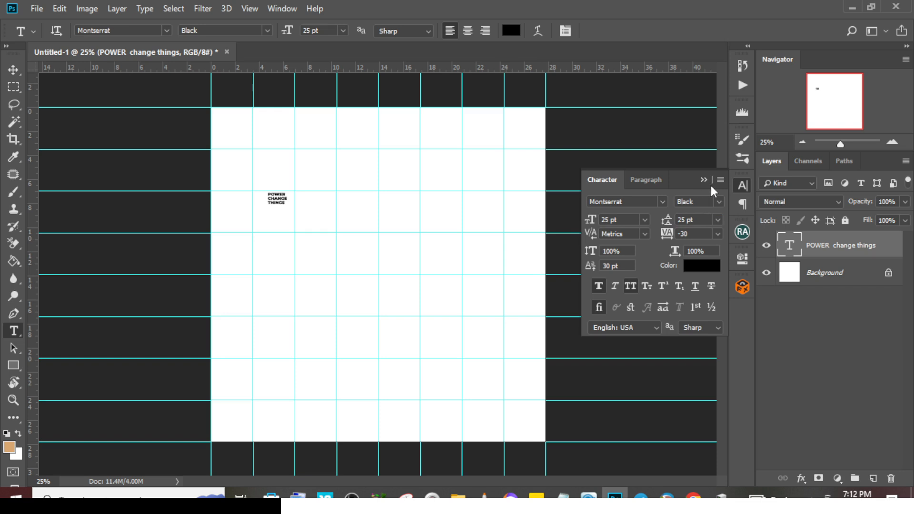
Scale the heading up to about 246 pt and place it one guide cell in from the canvas's left and top edges
{"action": "key", "text": "ctrl+t"}
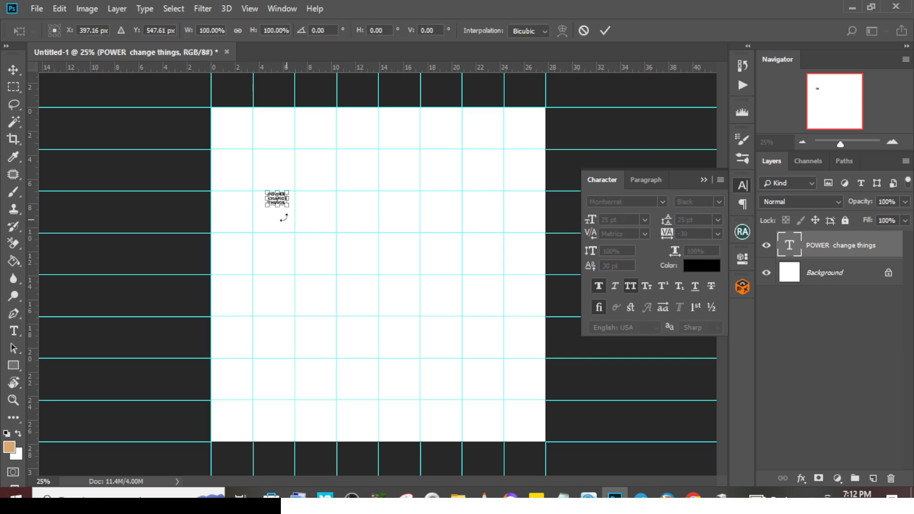
{"action": "left_click_drag", "start_coordinate": [288, 205], "coordinate": [453, 312]}
{"action": "left_click_drag", "start_coordinate": [357, 223], "coordinate": [341, 165]}
{"action": "key", "text": "Return"}
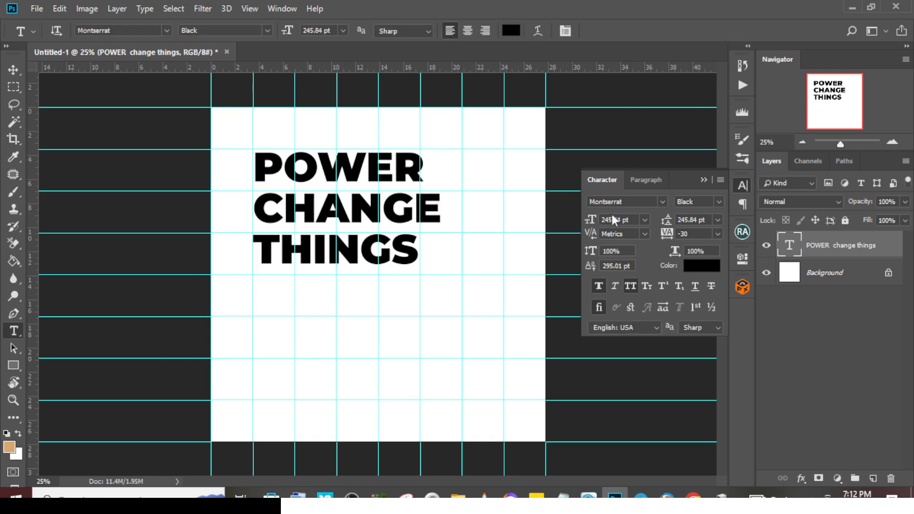
Set the heading's font size to 235 pt and its leading to 190 pt
{"action": "left_click", "coordinate": [633, 219]}
{"action": "type", "text": "235"}
{"action": "key", "text": "Return"}
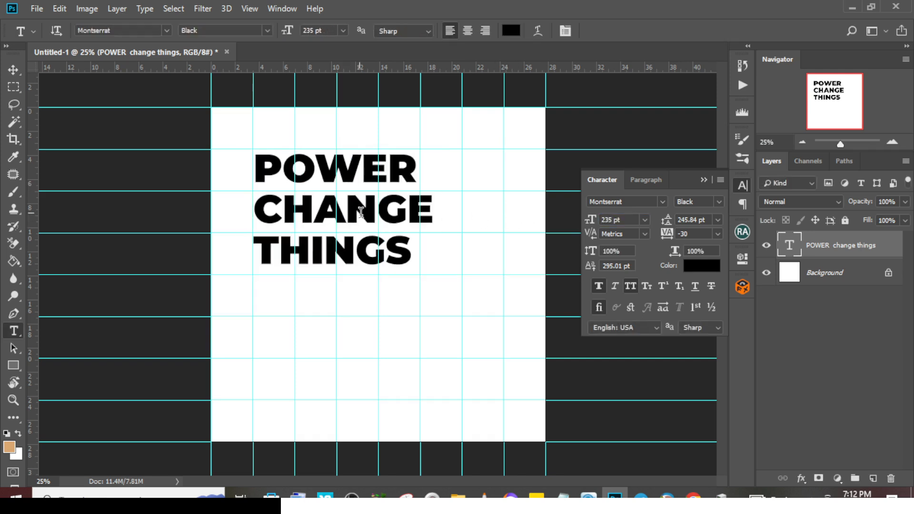
{"action": "left_click", "coordinate": [707, 220]}
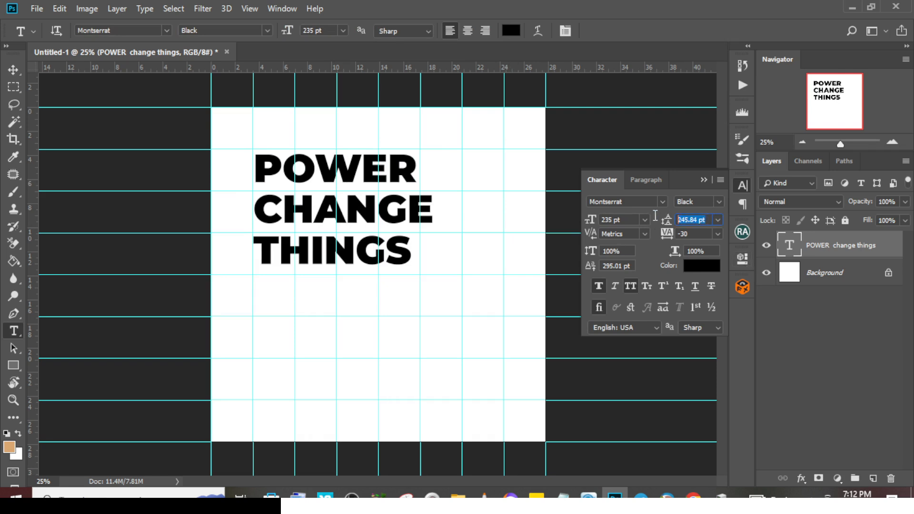
{"action": "type", "text": "190 pt"}
{"action": "key", "text": "Return"}
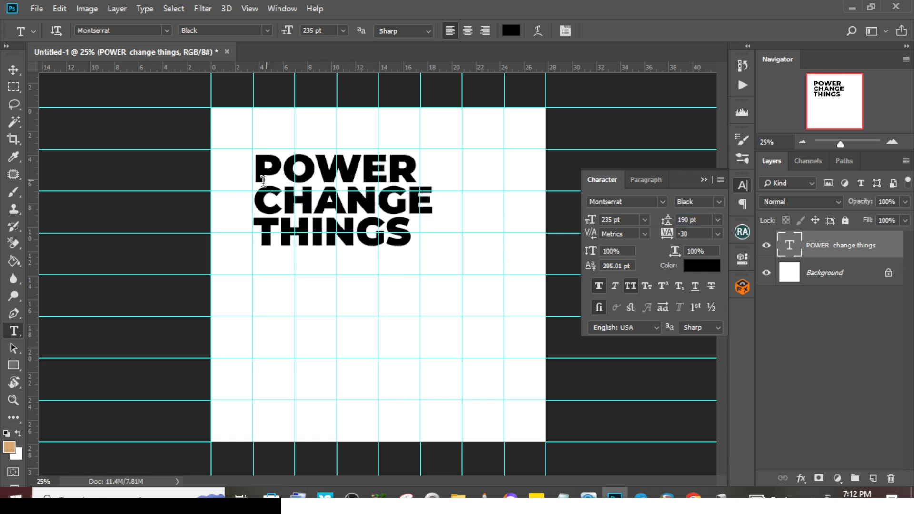
Move the heading straight down by about 3.8 in and set its tracking to -40
{"action": "key", "text": "v"}
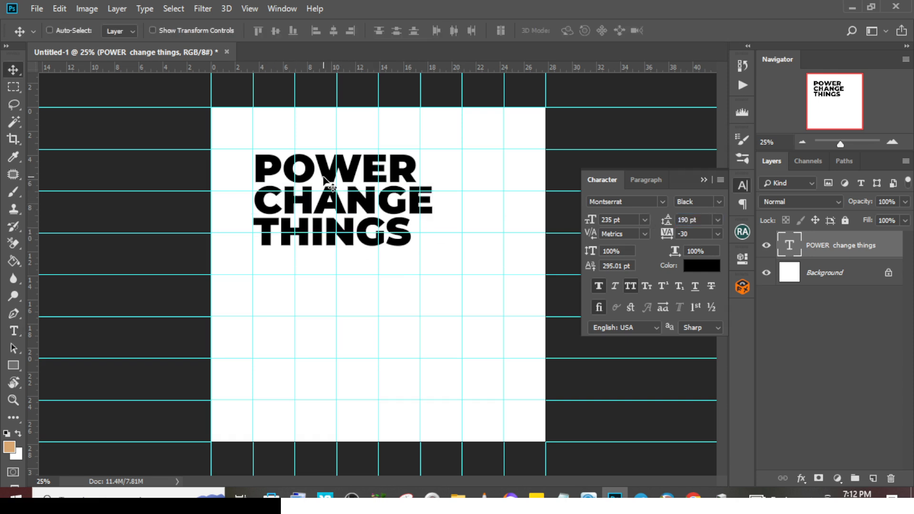
{"action": "left_click_drag", "start_coordinate": [325, 186], "coordinate": [324, 231]}
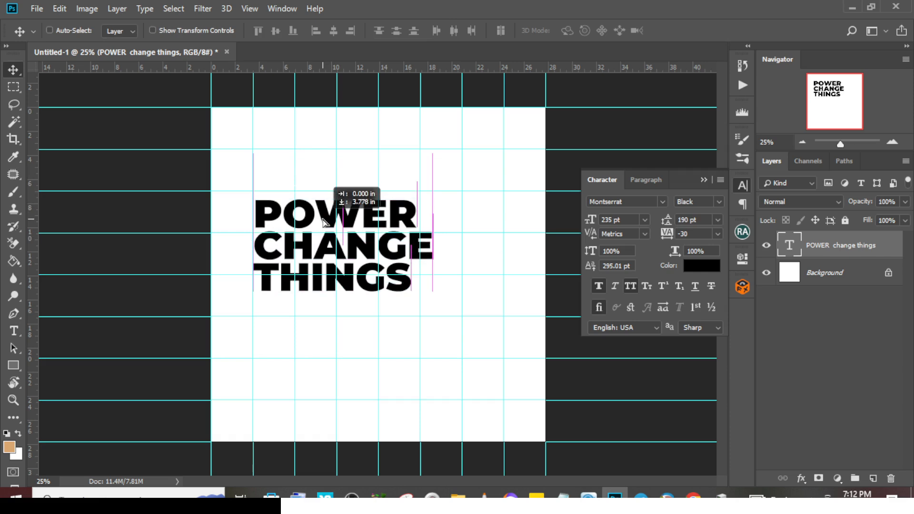
{"action": "left_click", "coordinate": [644, 181]}
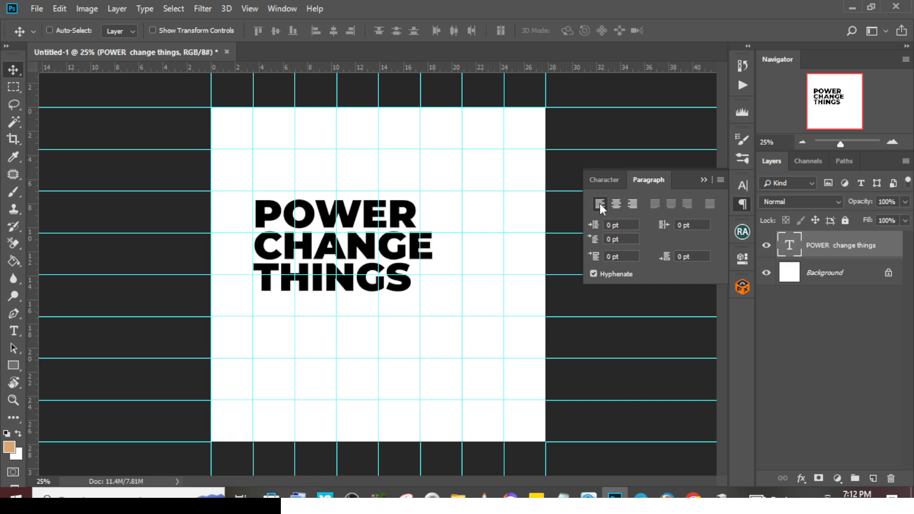
{"action": "left_click", "coordinate": [605, 180]}
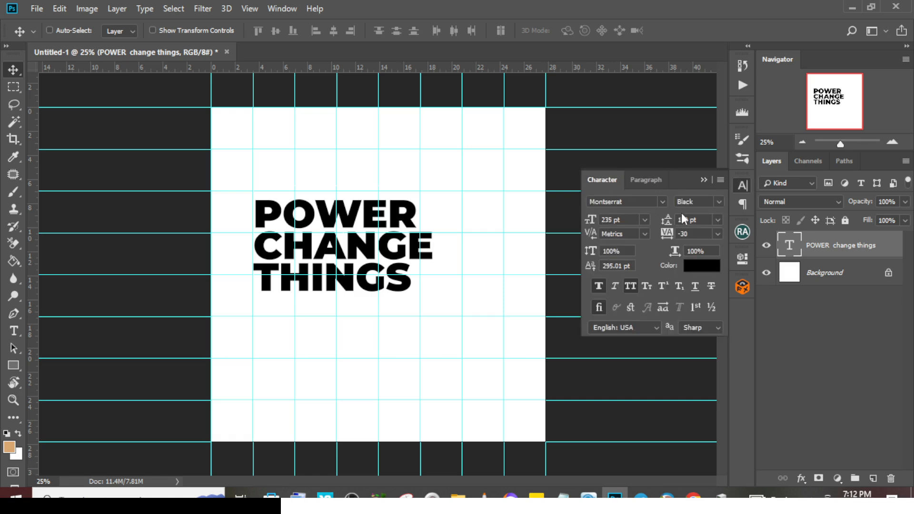
{"action": "left_click_drag", "start_coordinate": [691, 233], "coordinate": [670, 233]}
{"action": "type", "text": "-4"}
{"action": "key", "text": "Return"}
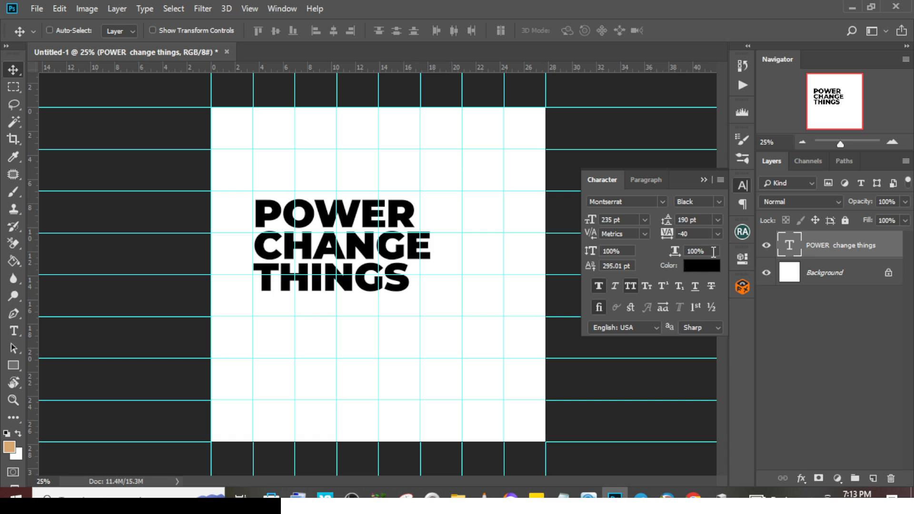
Set the heading's baseline shift to 0 pt
{"action": "left_click", "coordinate": [681, 251]}
{"action": "left_click", "coordinate": [615, 251]}
{"action": "left_click", "coordinate": [633, 267]}
{"action": "type", "text": "0"}
{"action": "key", "text": "Return"}
Turn off Faux Bold for the heading and move it up to start in the second guide row
{"action": "left_click", "coordinate": [602, 279]}
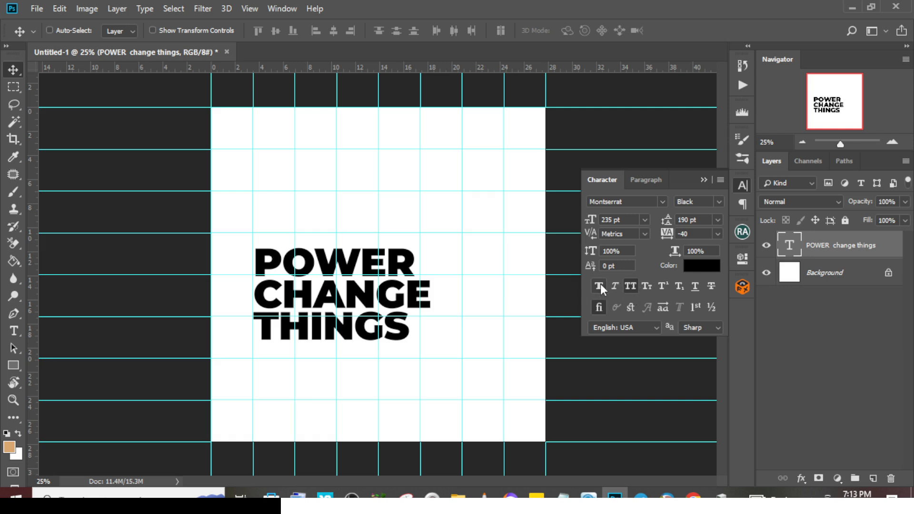
{"action": "left_click", "coordinate": [601, 284]}
{"action": "left_click_drag", "start_coordinate": [372, 310], "coordinate": [371, 220]}
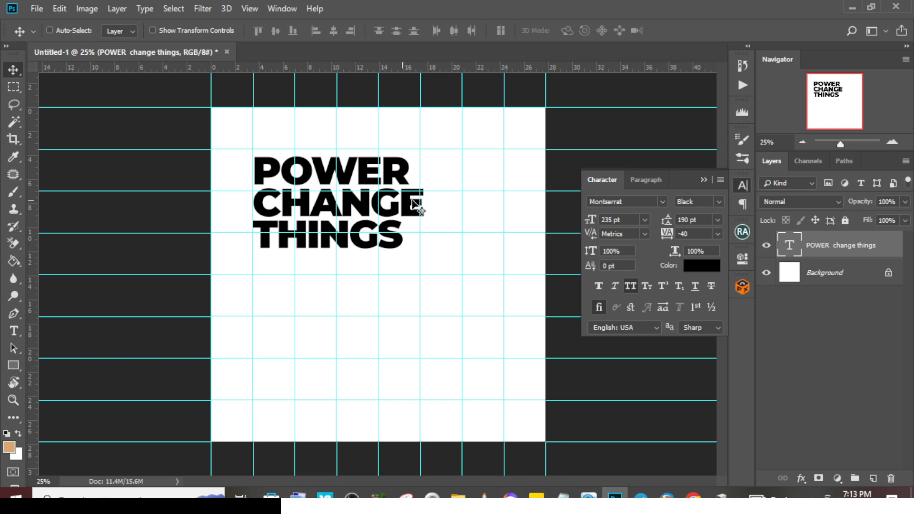
Add a Gradient Overlay to the heading layer and set the gradient's starting color stop to #510c28
{"action": "key", "text": "h"}
{"action": "double_click", "coordinate": [894, 238]}
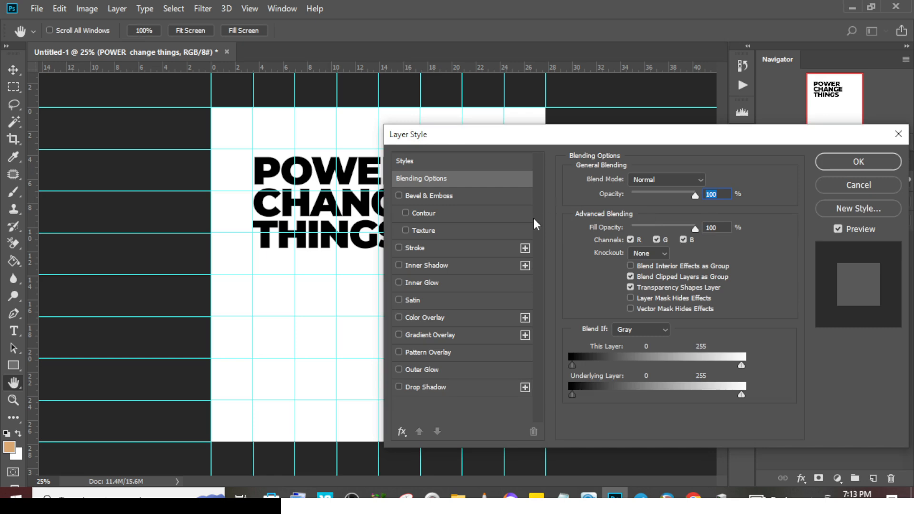
{"action": "left_click", "coordinate": [428, 334]}
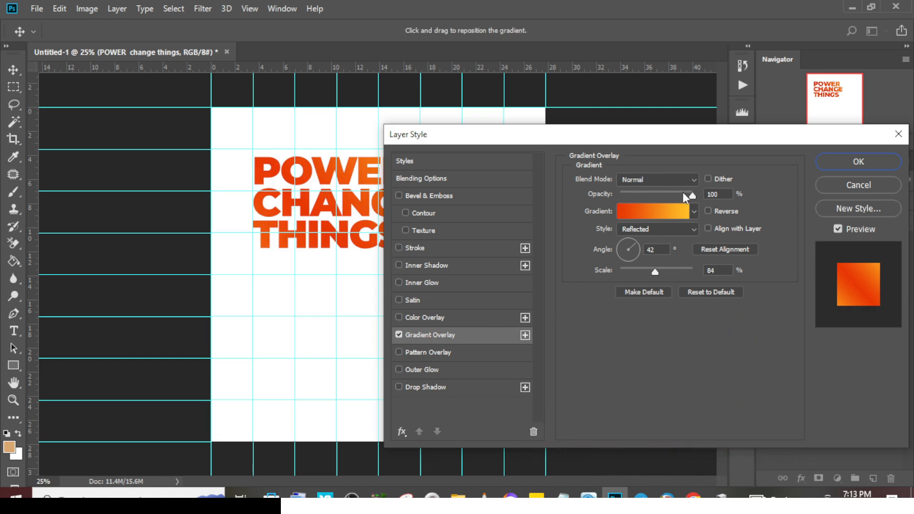
{"action": "left_click", "coordinate": [656, 210]}
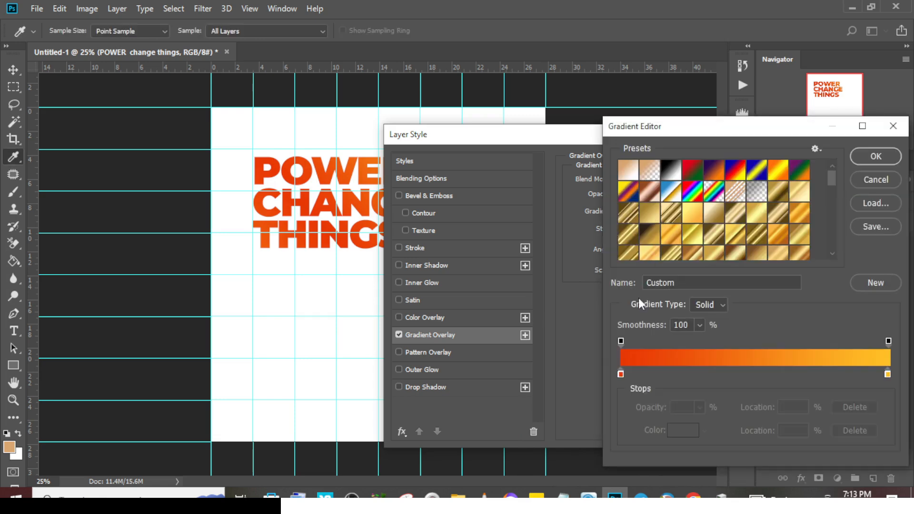
{"action": "left_click", "coordinate": [622, 373]}
{"action": "double_click", "coordinate": [622, 373]}
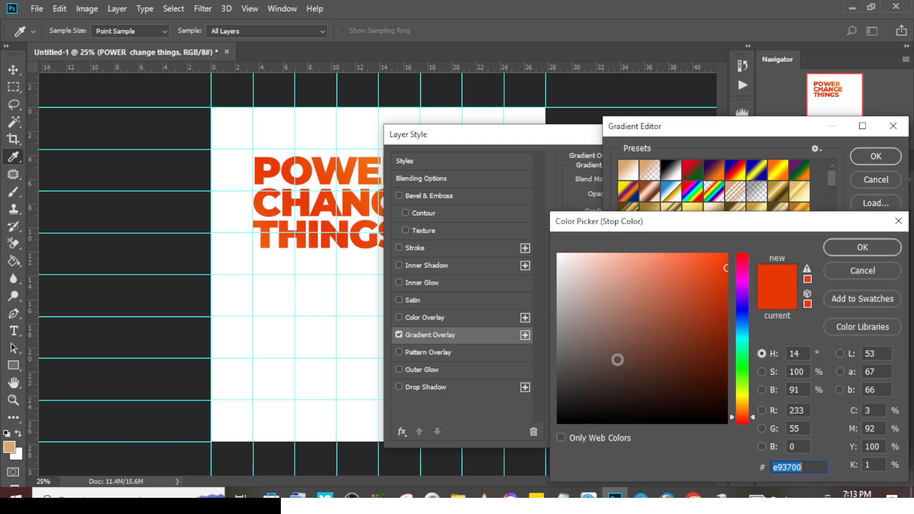
{"action": "type", "text": "5"}
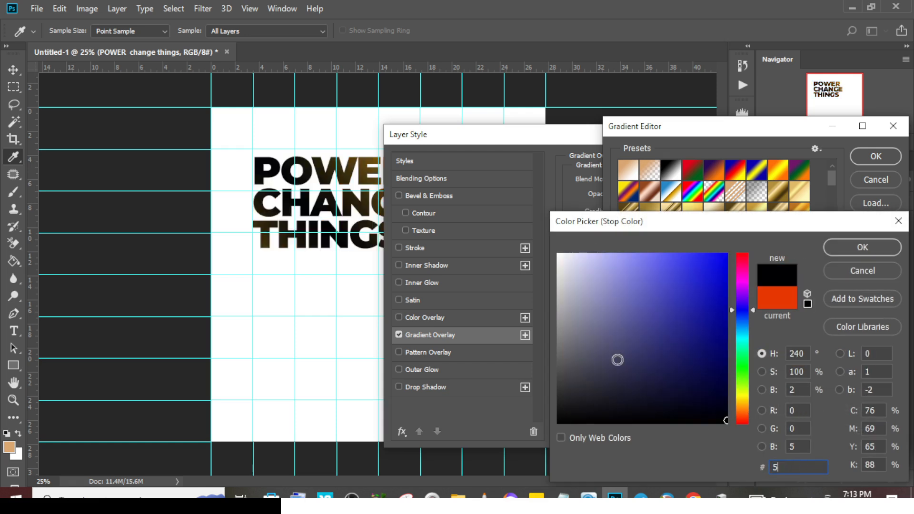
{"action": "type", "text": "10c28"}
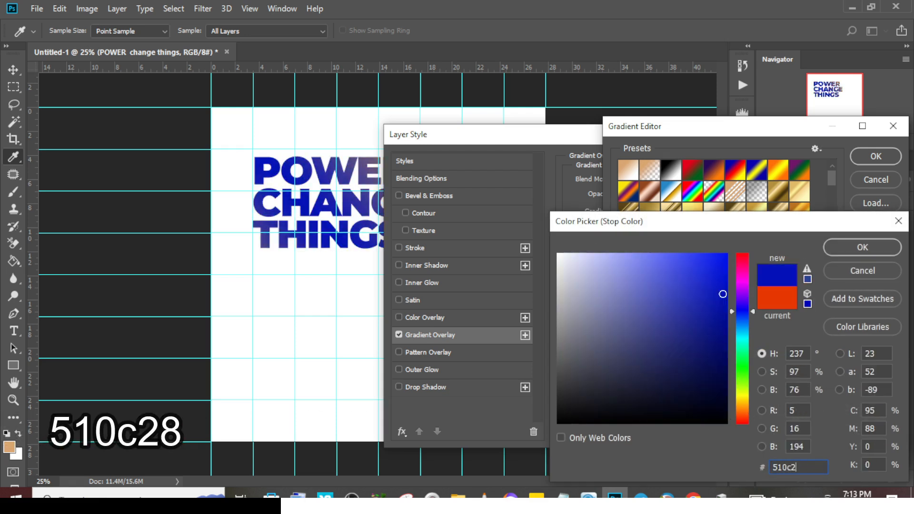
{"action": "left_click", "coordinate": [846, 250]}
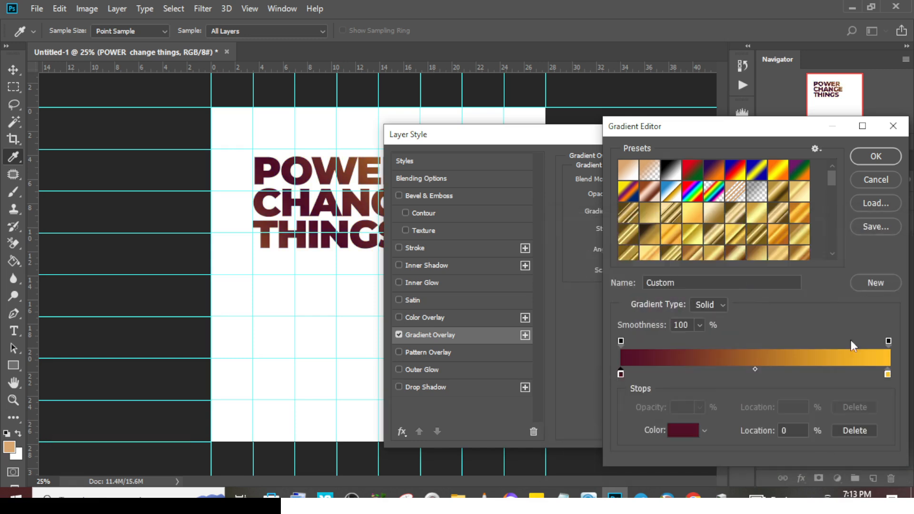
Set the gradient's ending color stop to #d70042 and accept the edited gradient
{"action": "left_click", "coordinate": [889, 375]}
{"action": "double_click", "coordinate": [888, 375]}
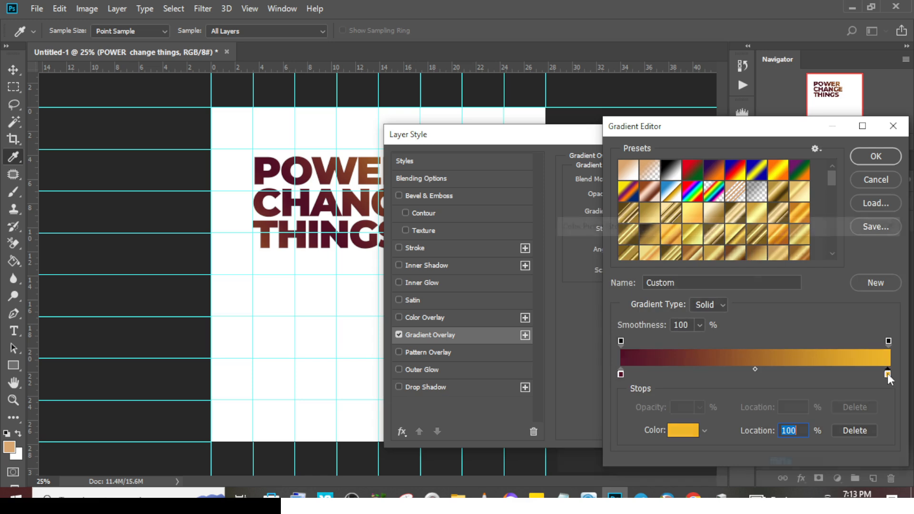
{"action": "type", "text": "d700"}
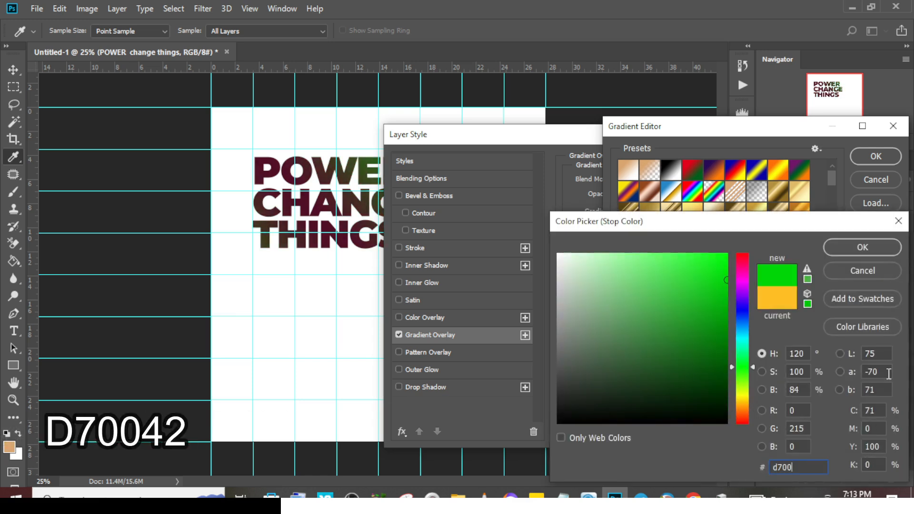
{"action": "type", "text": "42"}
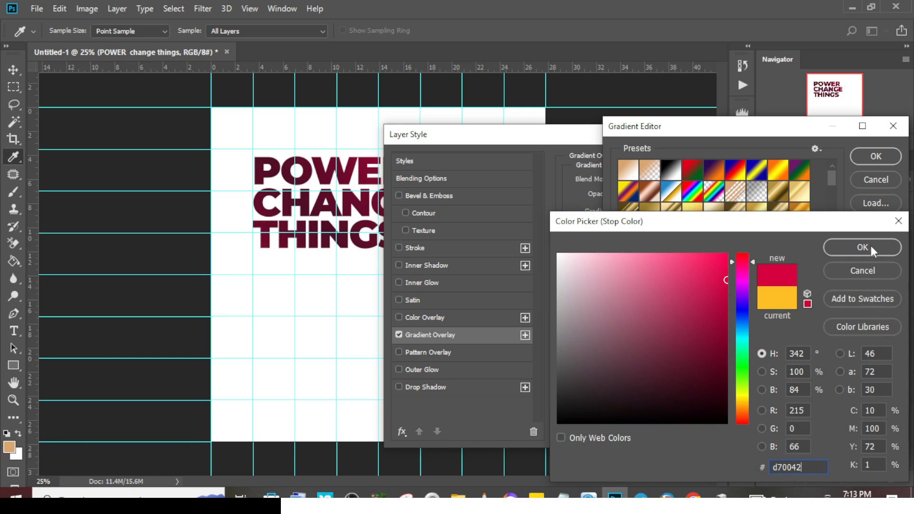
{"action": "left_click", "coordinate": [871, 246]}
{"action": "left_click", "coordinate": [870, 158]}
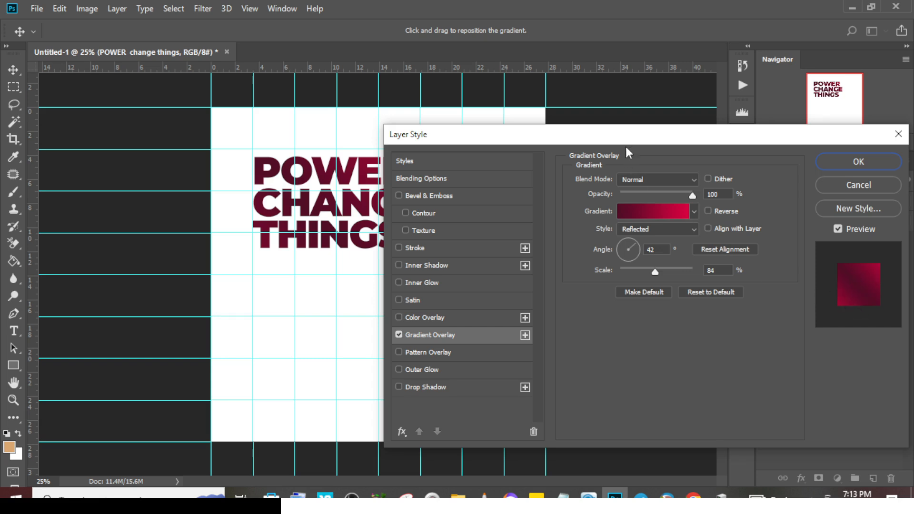
Align the heading's gradient overlay with the layer and set its style to Linear
{"action": "left_click_drag", "start_coordinate": [663, 135], "coordinate": [711, 134]}
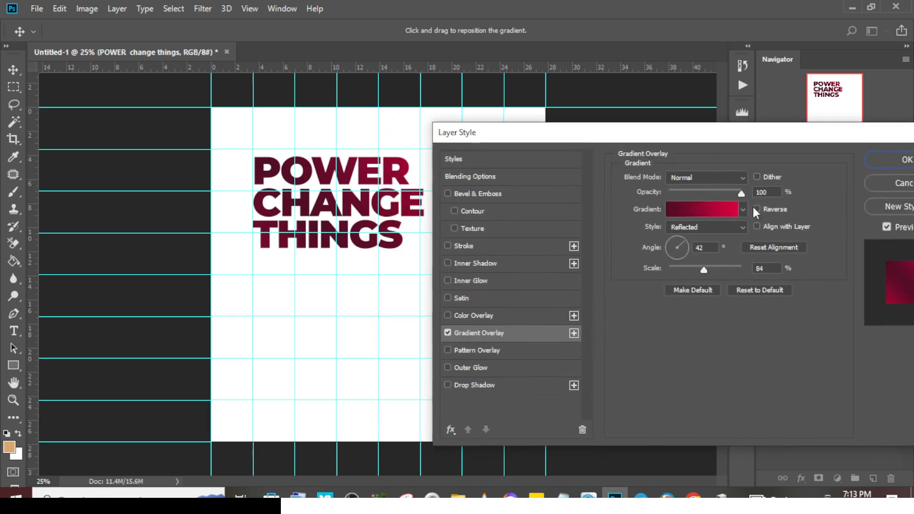
{"action": "left_click", "coordinate": [757, 227]}
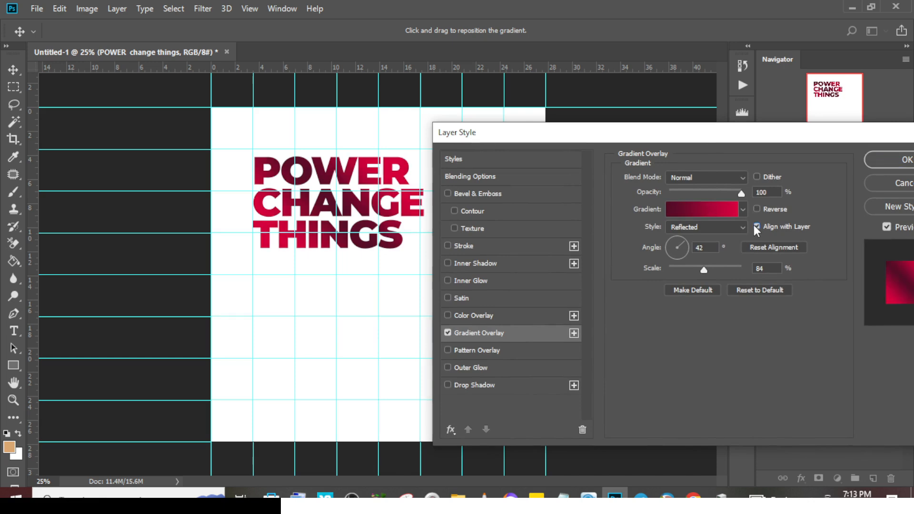
{"action": "left_click", "coordinate": [693, 226]}
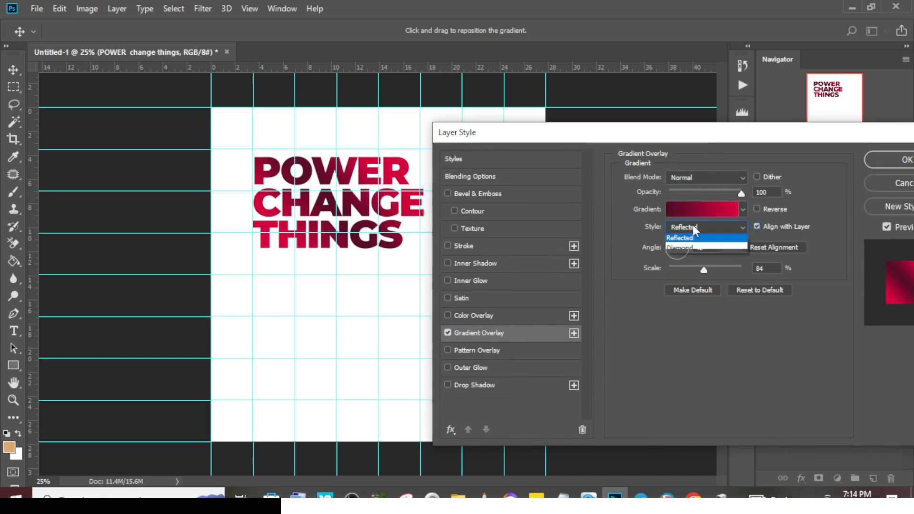
{"action": "left_click", "coordinate": [683, 240]}
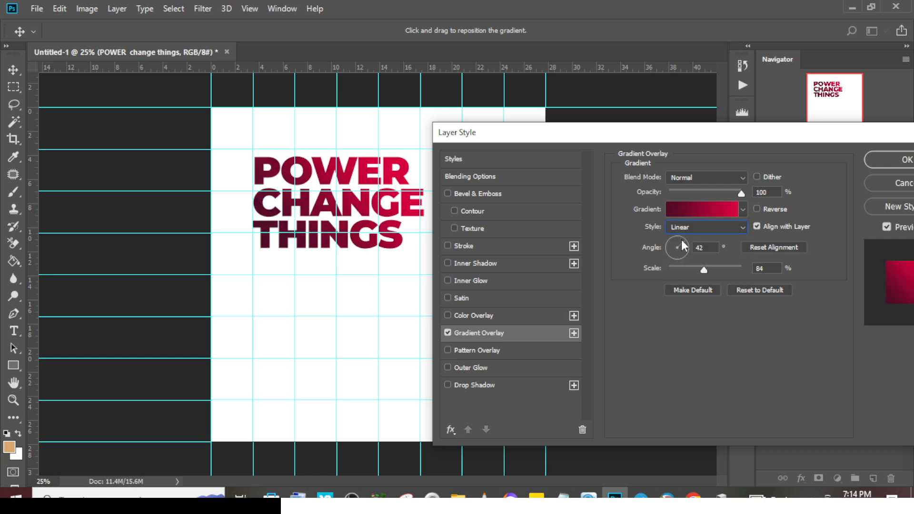
Set the gradient overlay's angle to 27° and its scale to 51%, and apply the layer style
{"action": "left_click_drag", "start_coordinate": [705, 247], "coordinate": [686, 247]}
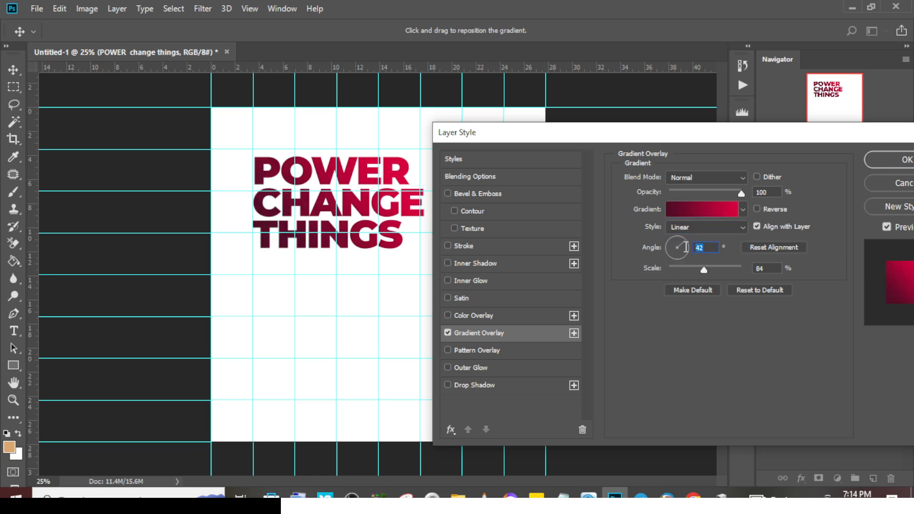
{"action": "type", "text": "27"}
{"action": "left_click_drag", "start_coordinate": [777, 271], "coordinate": [729, 275]}
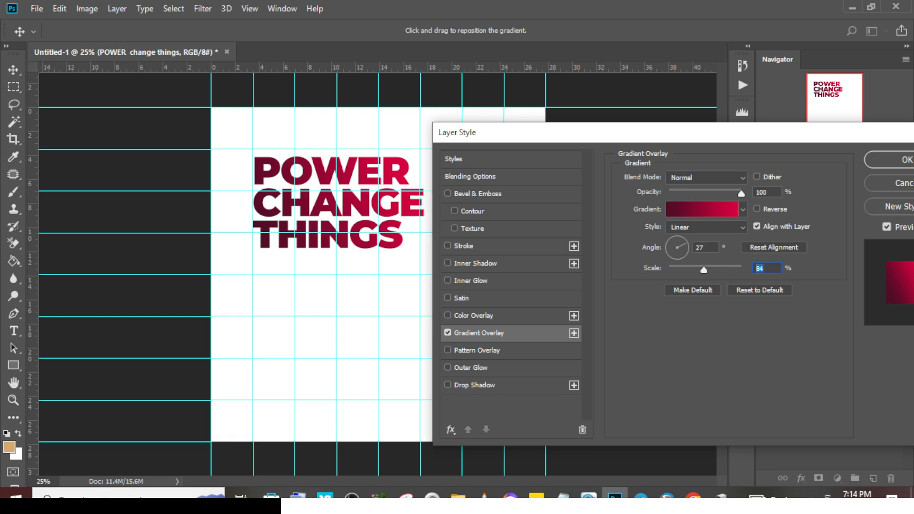
{"action": "type", "text": "51"}
{"action": "left_click_drag", "start_coordinate": [747, 141], "coordinate": [657, 79]}
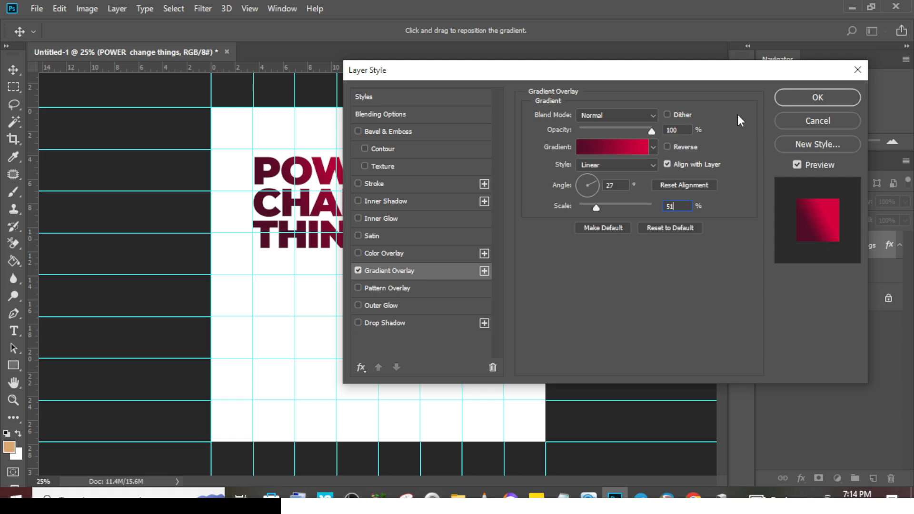
{"action": "left_click_drag", "start_coordinate": [711, 72], "coordinate": [757, 151]}
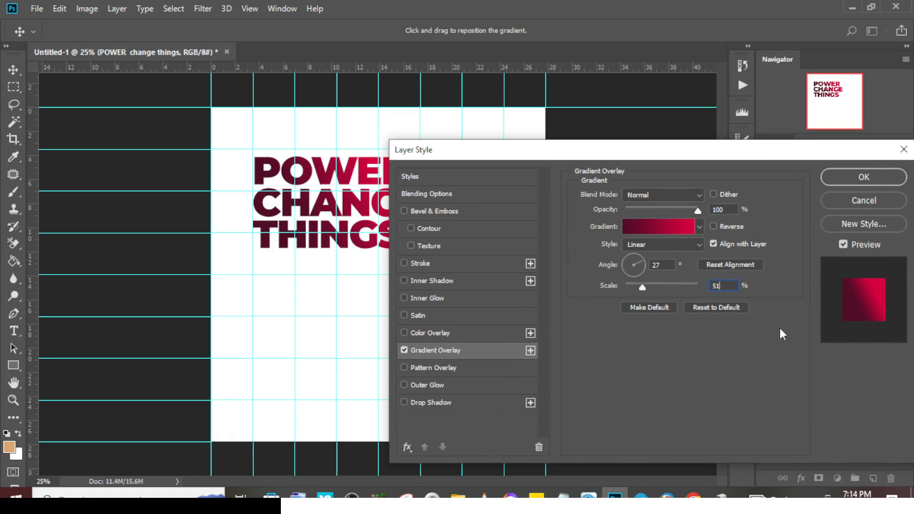
{"action": "left_click", "coordinate": [864, 175]}
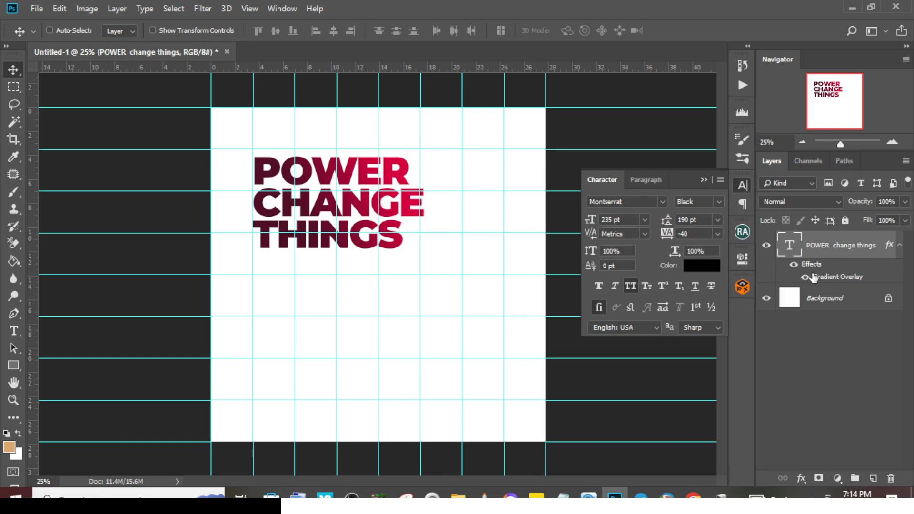
Add an Inner Shadow effect to the heading layer with the Multiply blend mode
{"action": "key", "text": "ctrl+plus"}
{"action": "key", "text": "ctrl+plus"}
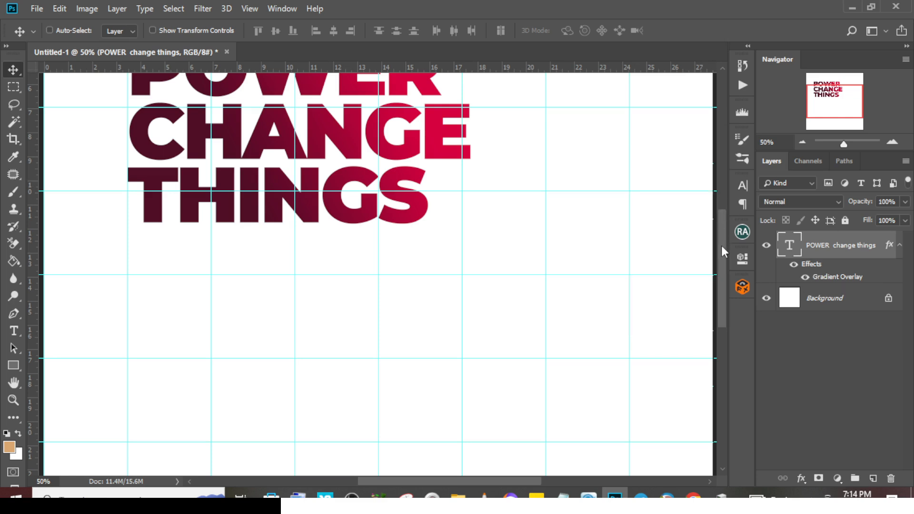
{"action": "left_click_drag", "start_coordinate": [721, 246], "coordinate": [722, 205]}
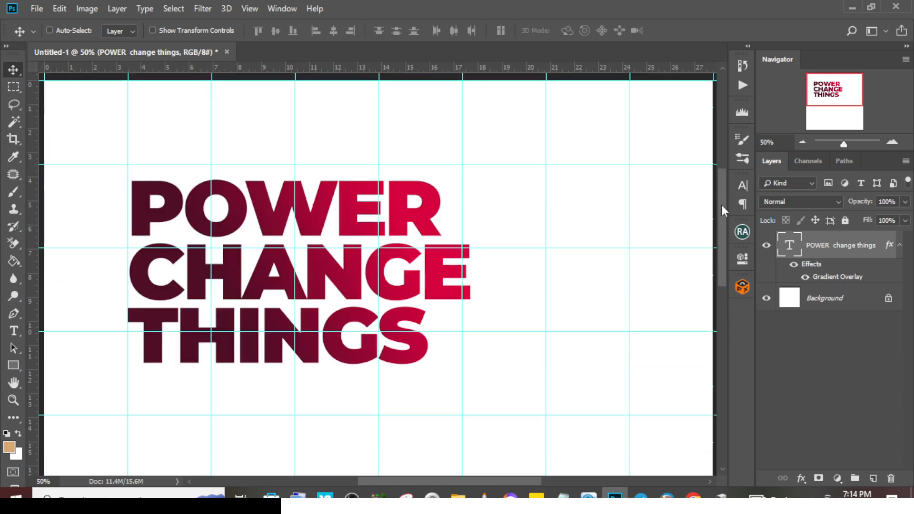
{"action": "double_click", "coordinate": [816, 266]}
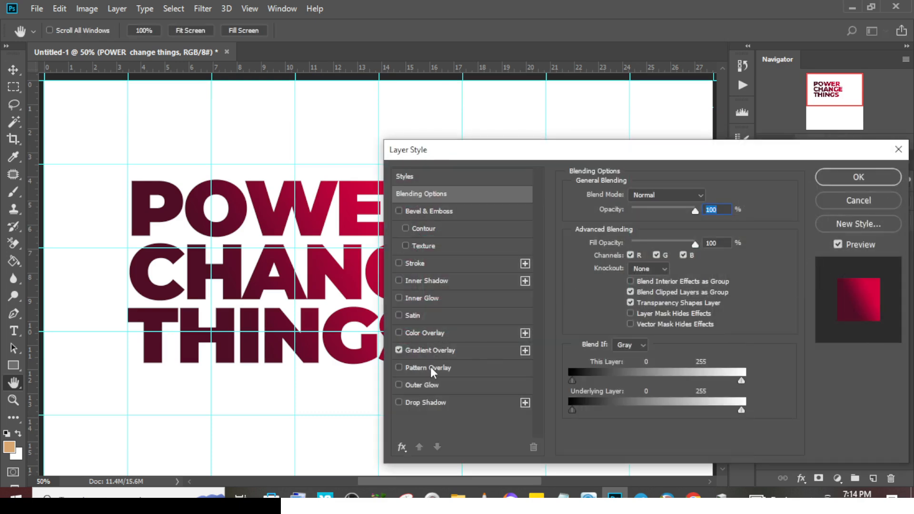
{"action": "left_click", "coordinate": [418, 280]}
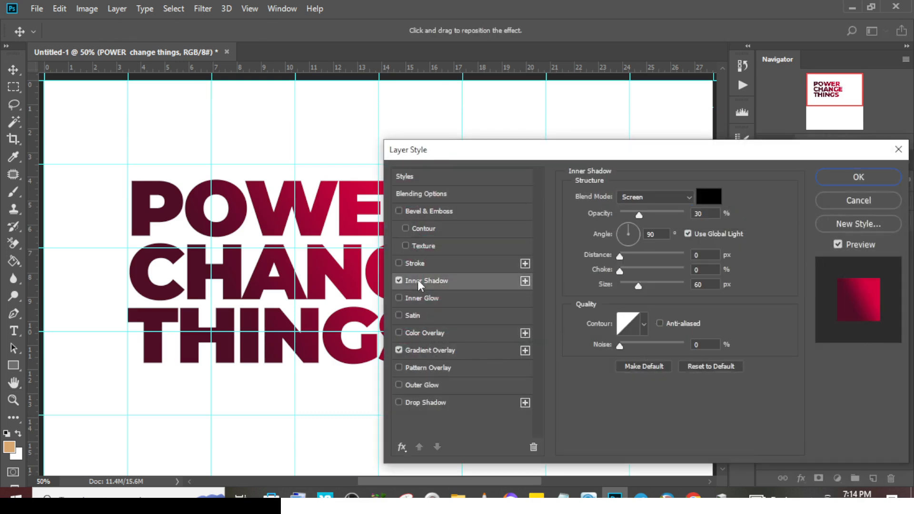
{"action": "left_click", "coordinate": [640, 198]}
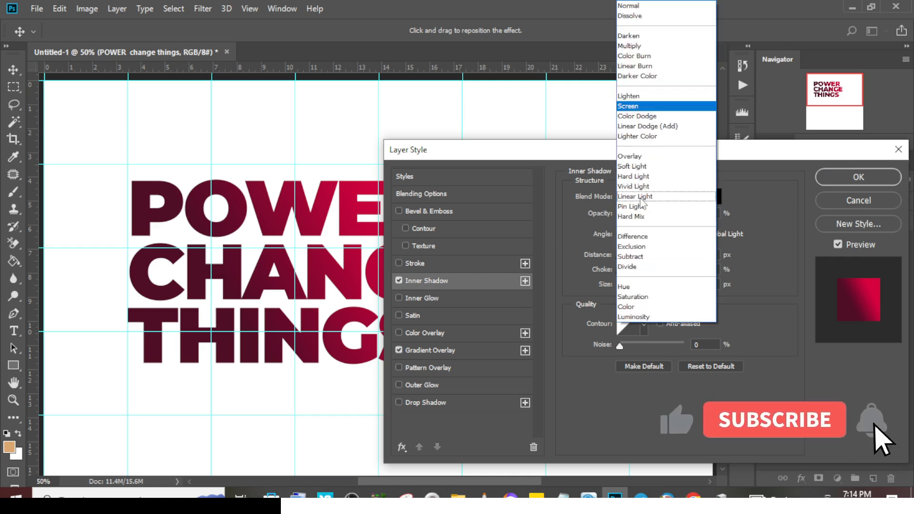
{"action": "left_click", "coordinate": [630, 46]}
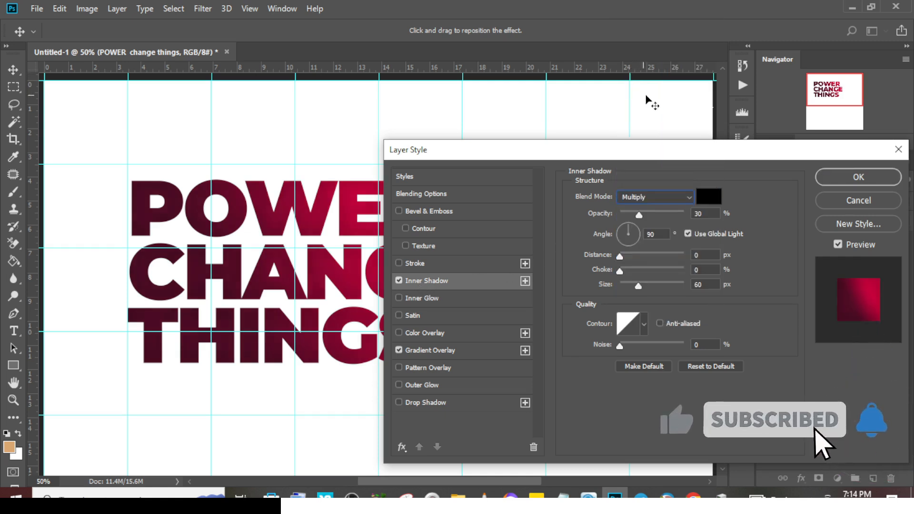
Set the inner shadow's angle to 161°, distance to 3 px and size to 7 px, apply it, and collapse the layer's effects list
{"action": "double_click", "coordinate": [698, 213]}
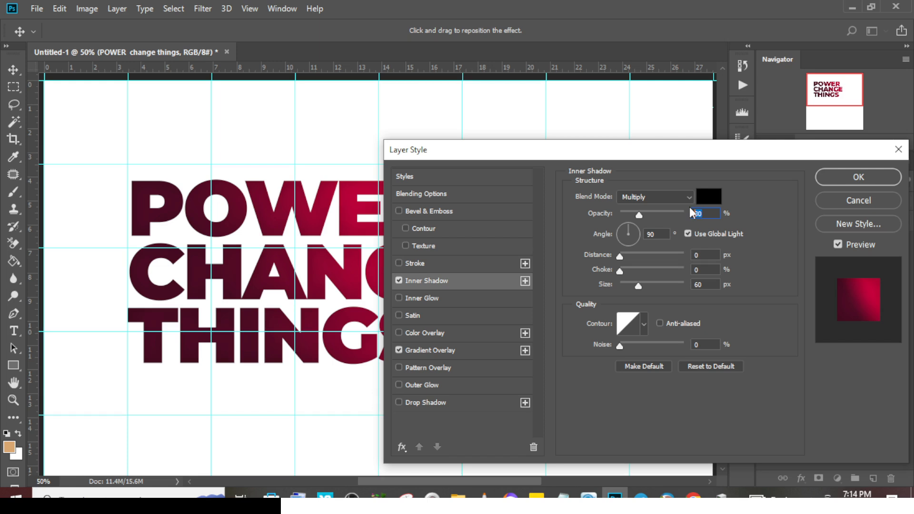
{"action": "double_click", "coordinate": [657, 235]}
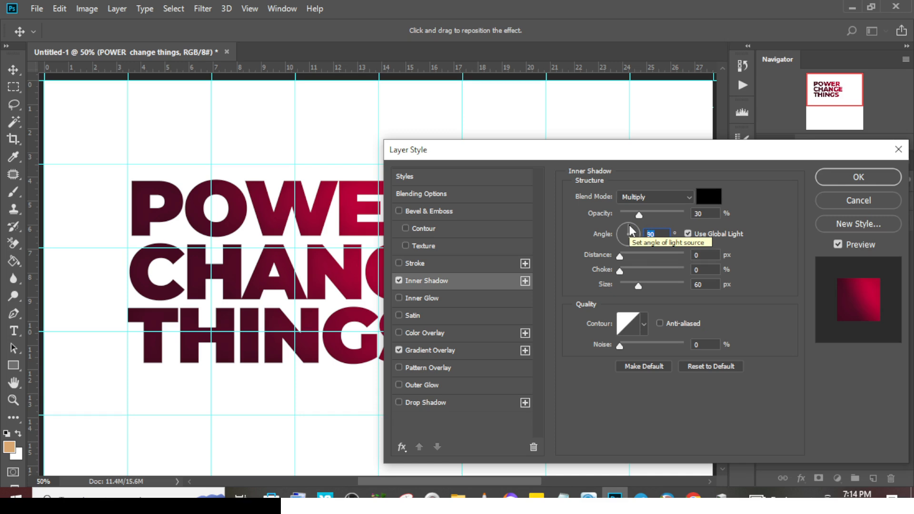
{"action": "type", "text": "161"}
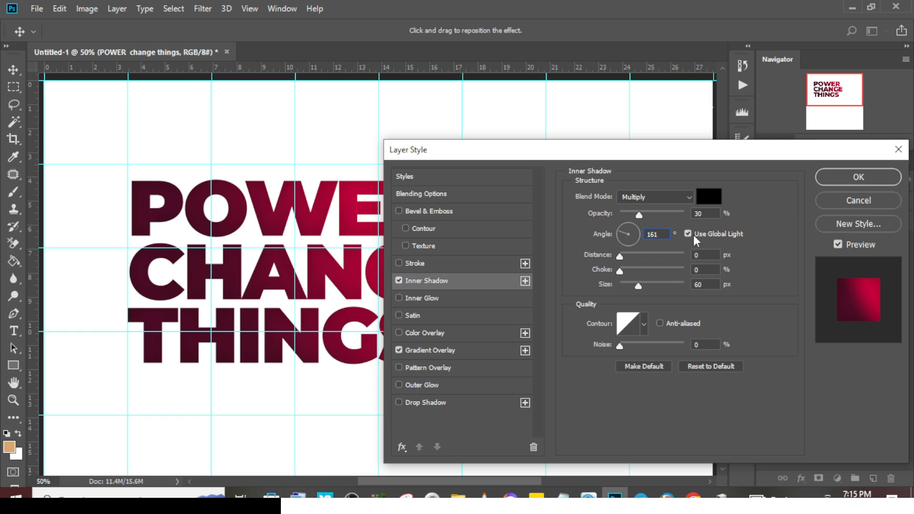
{"action": "left_click", "coordinate": [704, 256]}
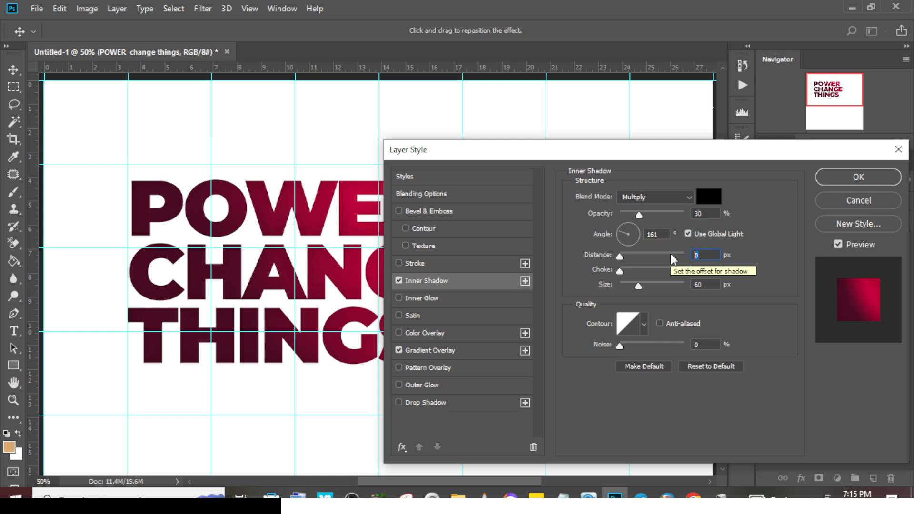
{"action": "type", "text": "3"}
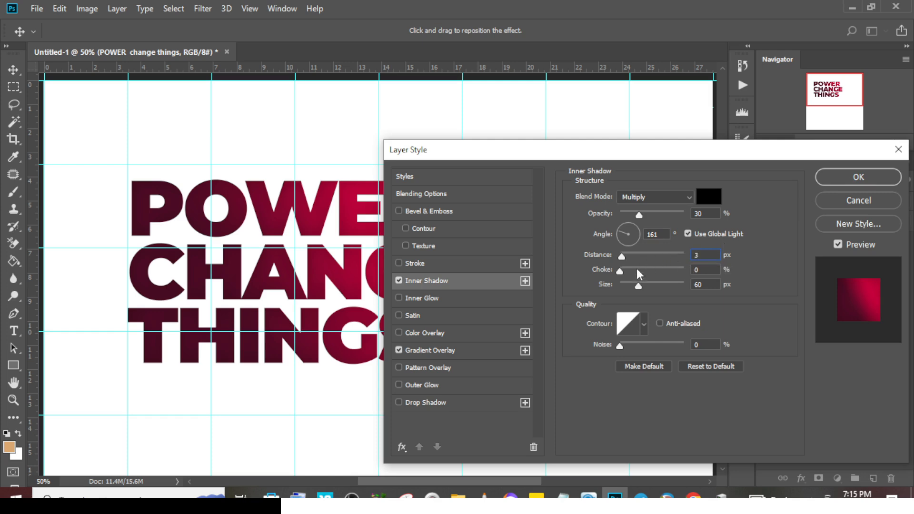
{"action": "left_click_drag", "start_coordinate": [710, 285], "coordinate": [667, 280]}
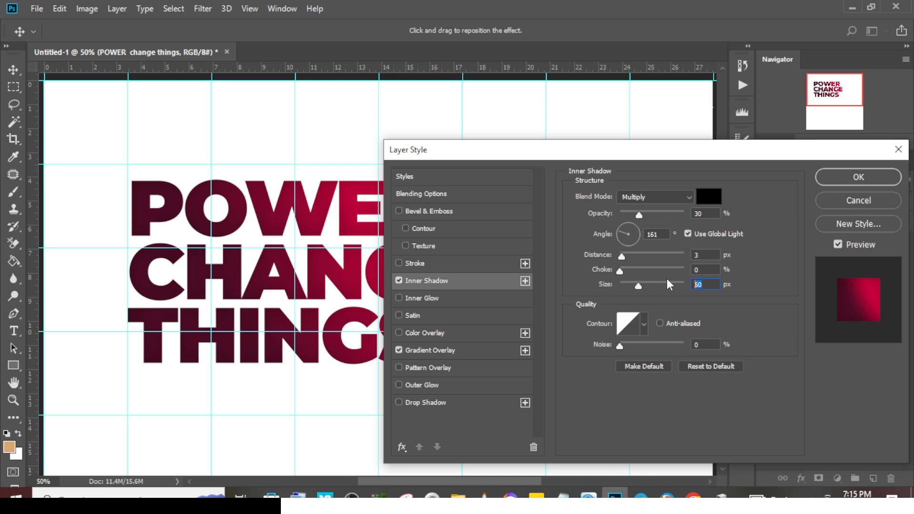
{"action": "type", "text": "7"}
{"action": "left_click", "coordinate": [843, 178]}
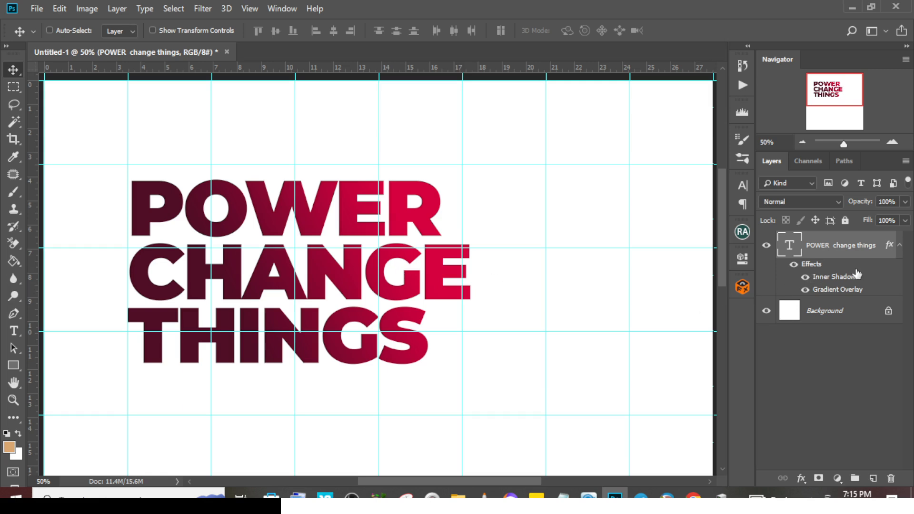
{"action": "left_click", "coordinate": [900, 245]}
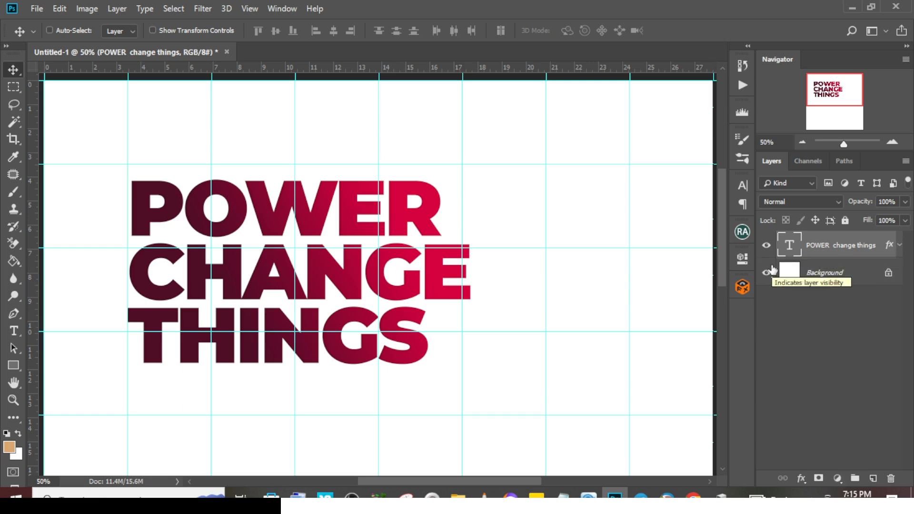
Add the text "TO" in the blank area beside the word POWER and scale it up to about 218%
{"action": "left_click", "coordinate": [13, 331]}
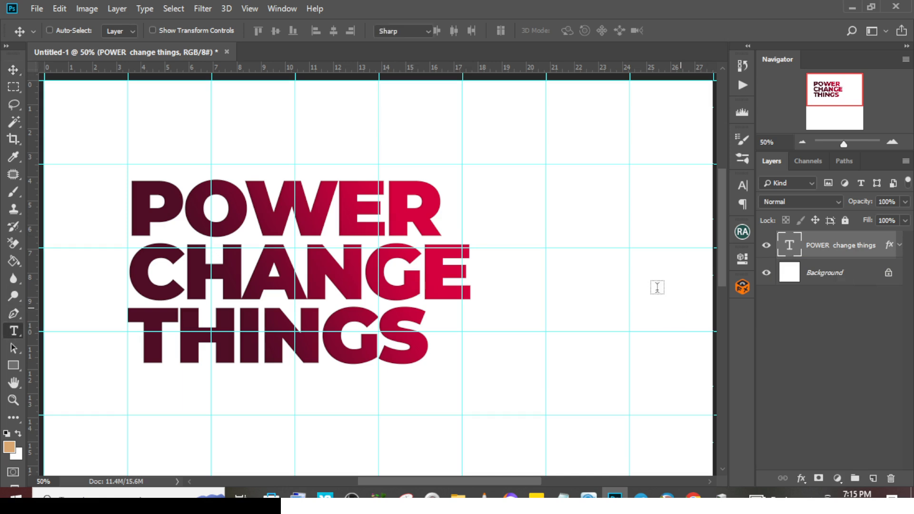
{"action": "left_click", "coordinate": [520, 212]}
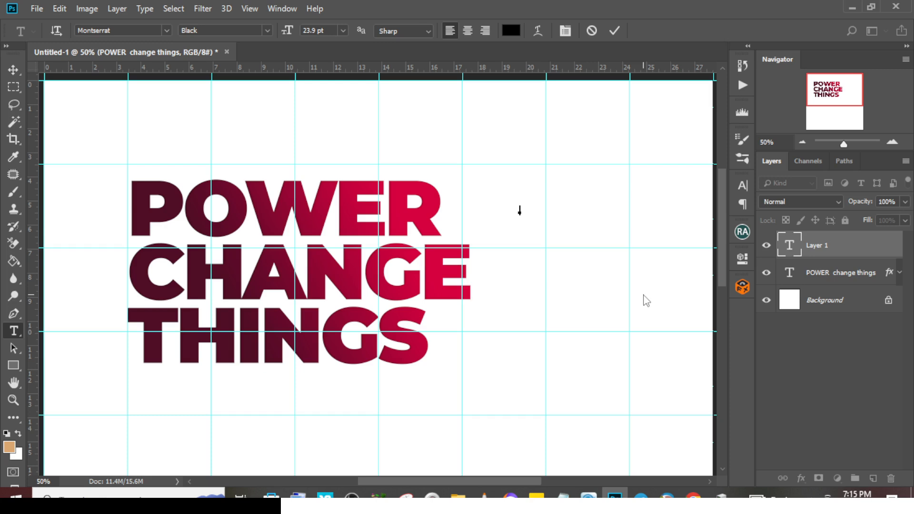
{"action": "type", "text": "TO"}
{"action": "left_click", "coordinate": [819, 245]}
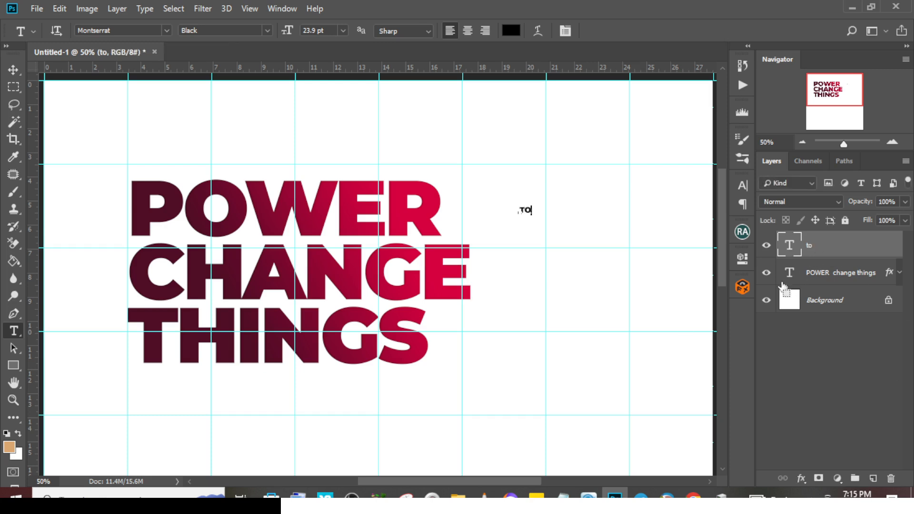
{"action": "key", "text": "ctrl+t"}
{"action": "left_click_drag", "start_coordinate": [536, 215], "coordinate": [550, 223]}
{"action": "key", "text": "t"}
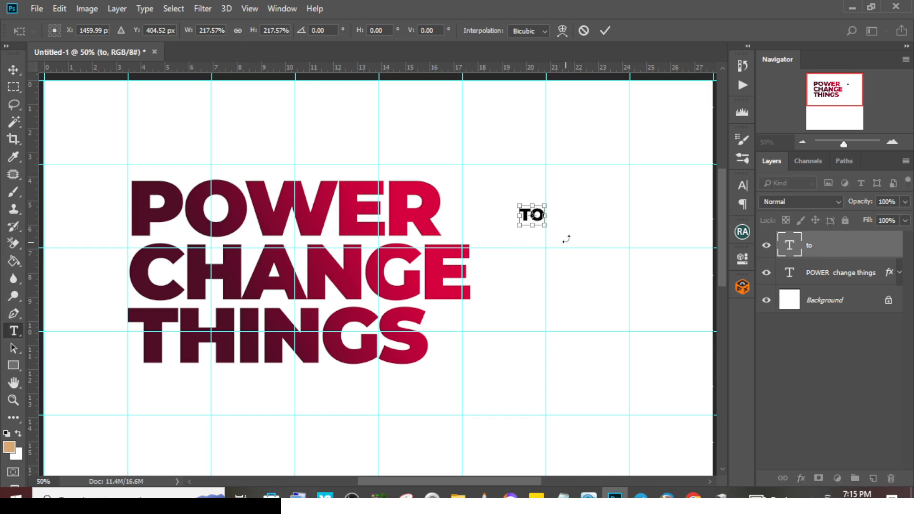
Move the "TO" text next to the end of POWER, enlarge it to about 120%, and nudge it slightly right
{"action": "key", "text": "v"}
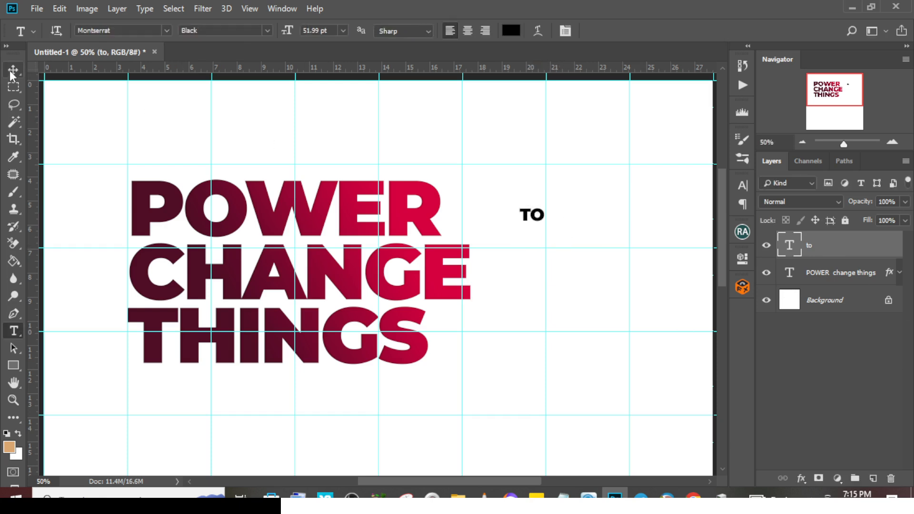
{"action": "left_click_drag", "start_coordinate": [544, 220], "coordinate": [485, 229]}
{"action": "key", "text": "ctrl+t"}
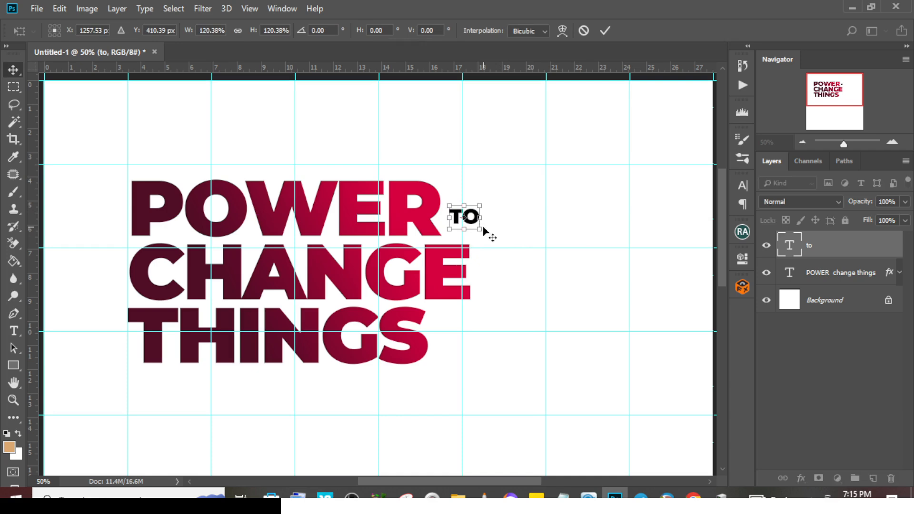
{"action": "key", "text": "Return"}
{"action": "key", "text": "Right"}
{"action": "key", "text": "Right"}
{"action": "key", "text": "Right"}
{"action": "key", "text": "Right"}
{"action": "key", "text": "Right"}
{"action": "key", "text": "Right"}
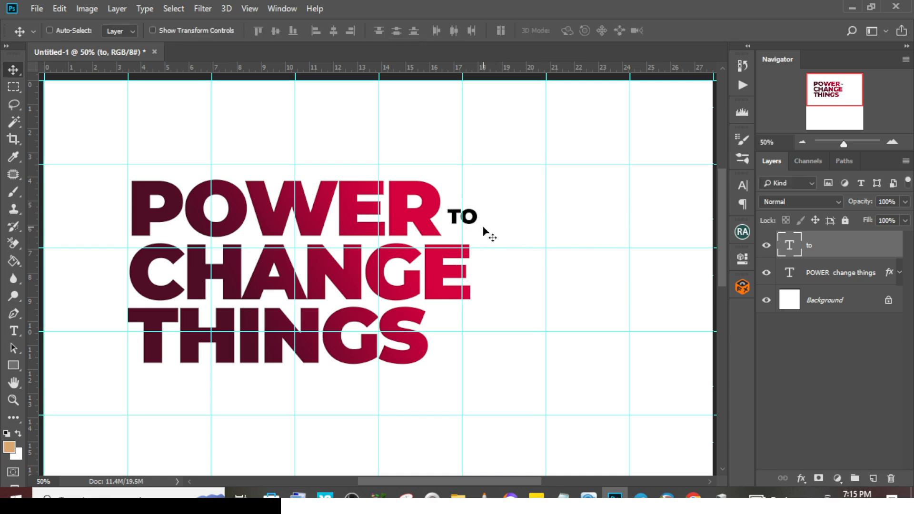
Recolour the "TO" text with the dark maroon 510c28 sampled from the heading's letter P
{"action": "left_click", "coordinate": [742, 186]}
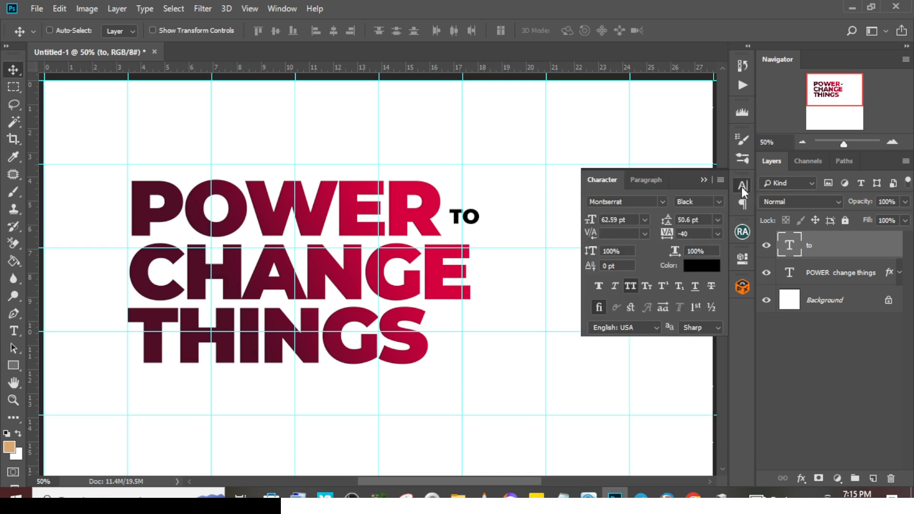
{"action": "key", "text": "i"}
{"action": "left_click", "coordinate": [685, 267]}
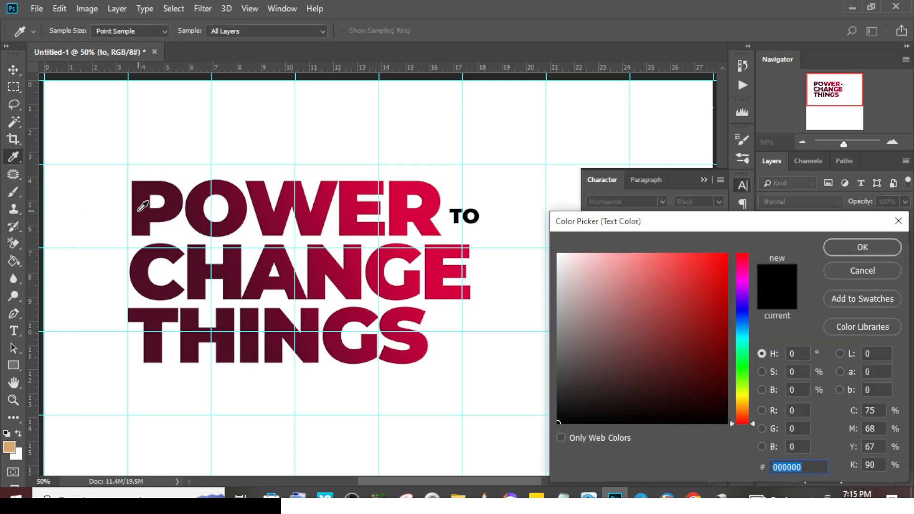
{"action": "left_click", "coordinate": [145, 205]}
{"action": "left_click", "coordinate": [846, 247]}
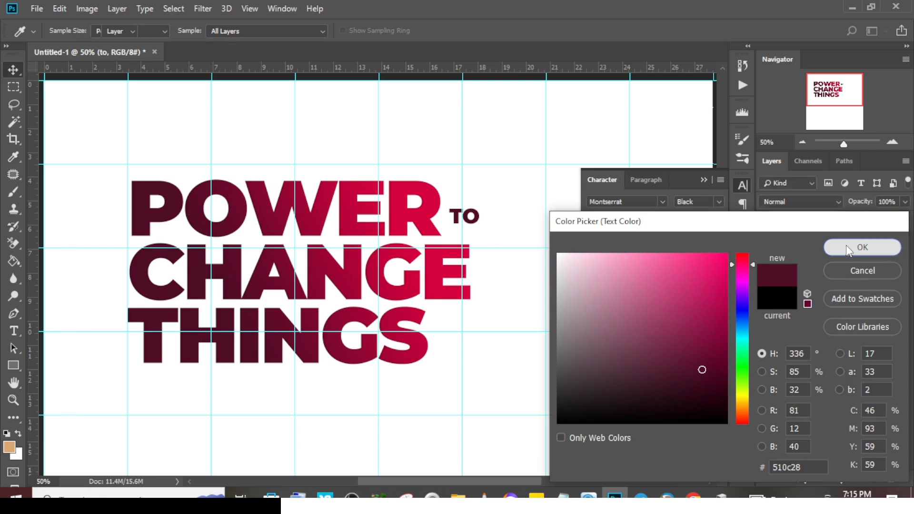
{"action": "left_click", "coordinate": [705, 179]}
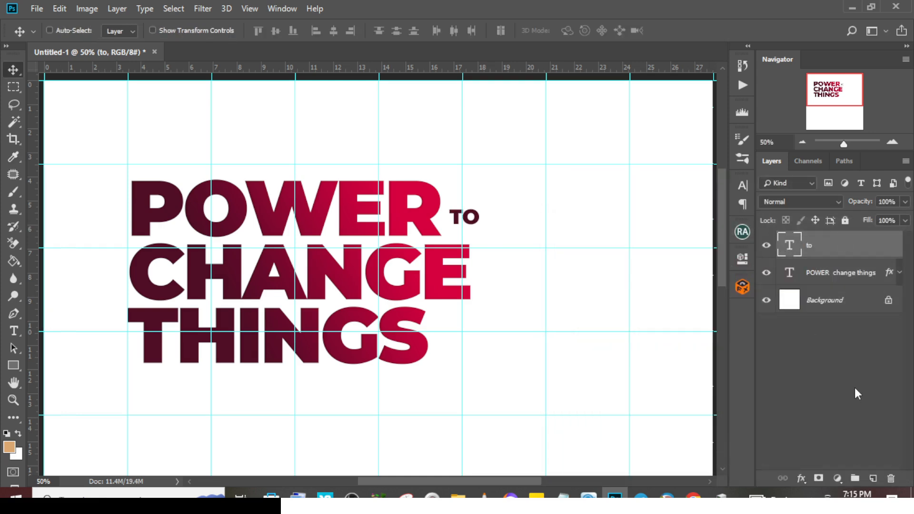
Draw a circle about 87 px wide with the Ellipse tool, just after the word THINGS
{"action": "key", "text": "ctrl+minus"}
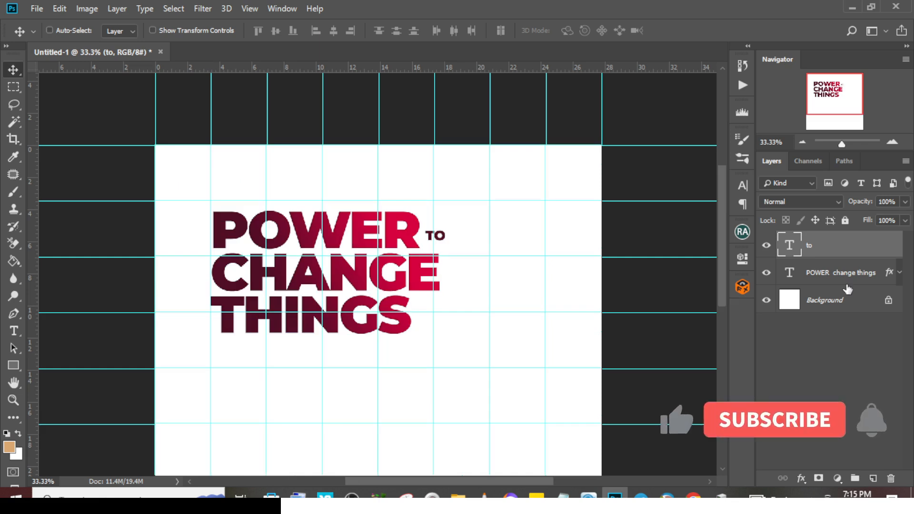
{"action": "left_click", "coordinate": [13, 365]}
{"action": "right_click", "coordinate": [13, 365]}
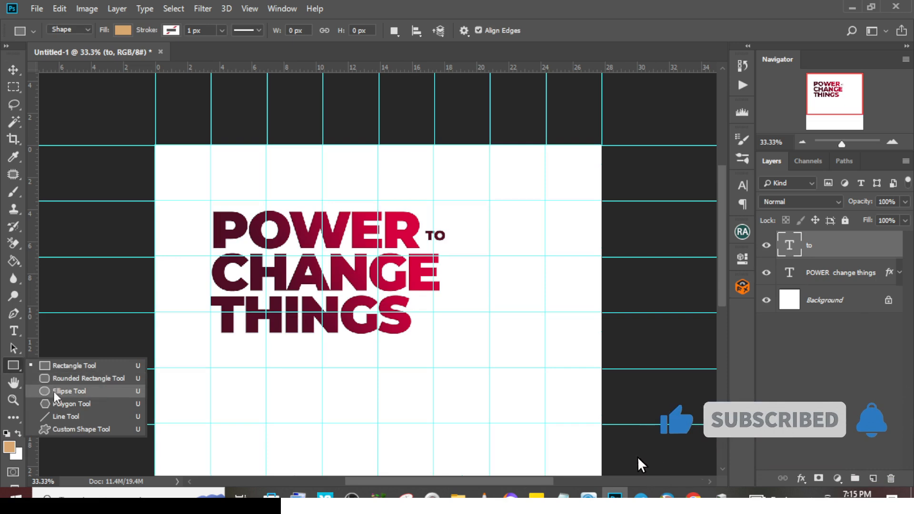
{"action": "left_click", "coordinate": [56, 392]}
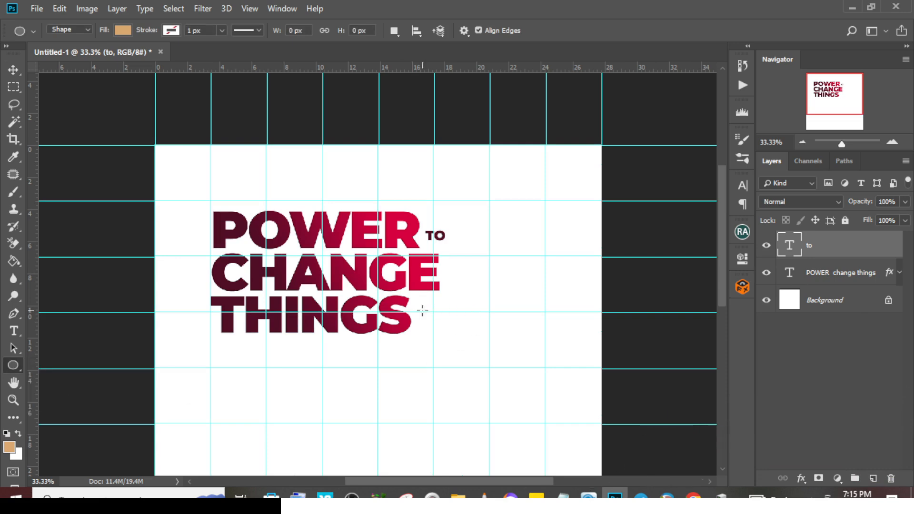
{"action": "left_click_drag", "start_coordinate": [426, 303], "coordinate": [443, 328]}
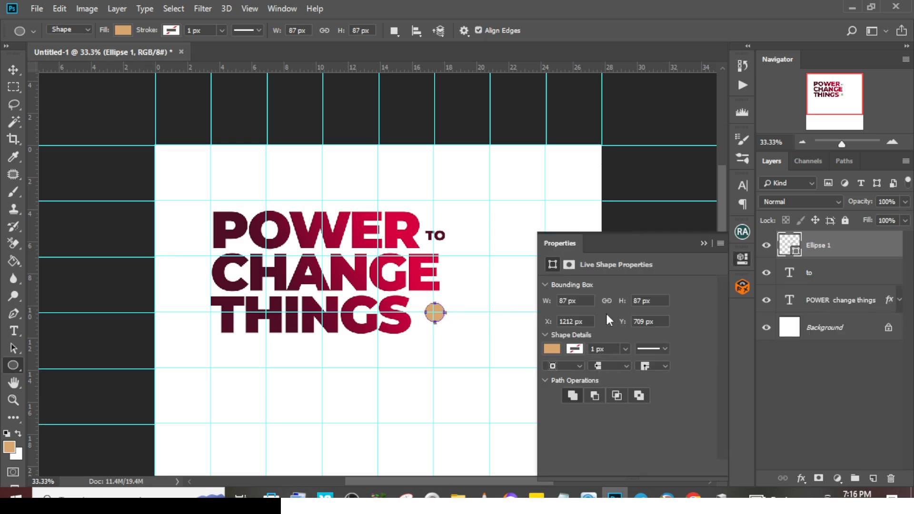
Set the circle's fill to the dark green 02433d
{"action": "left_click", "coordinate": [121, 30]}
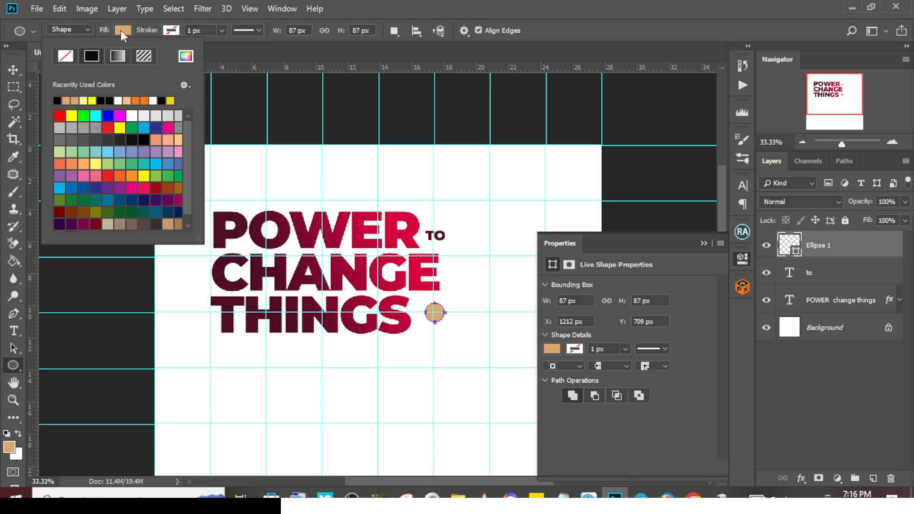
{"action": "left_click", "coordinate": [186, 57]}
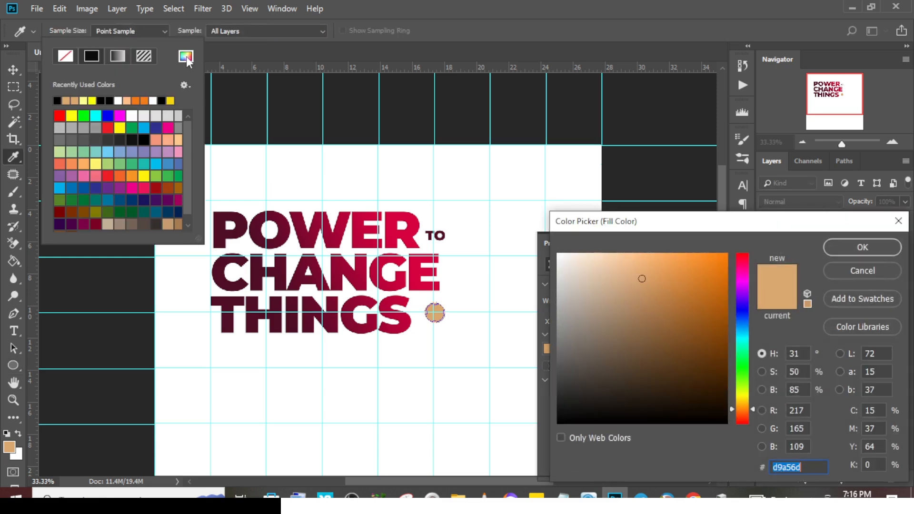
{"action": "type", "text": "024"}
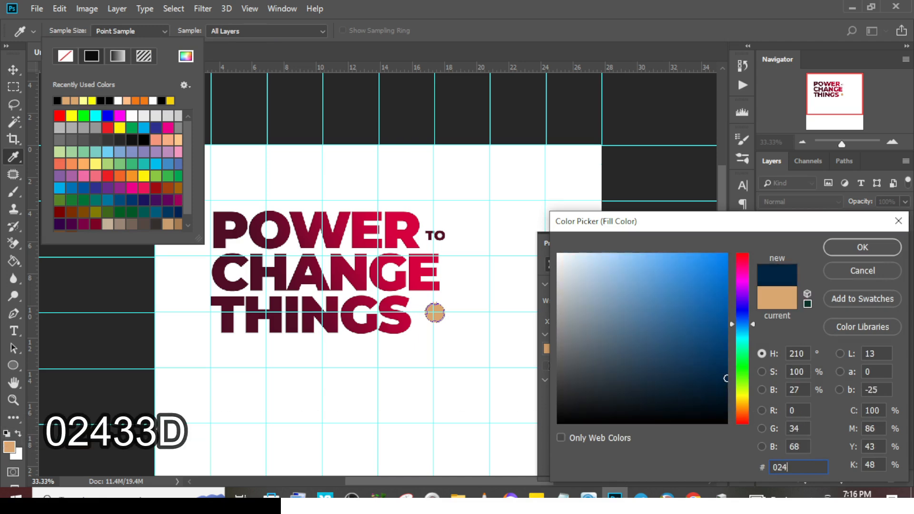
{"action": "type", "text": "33d"}
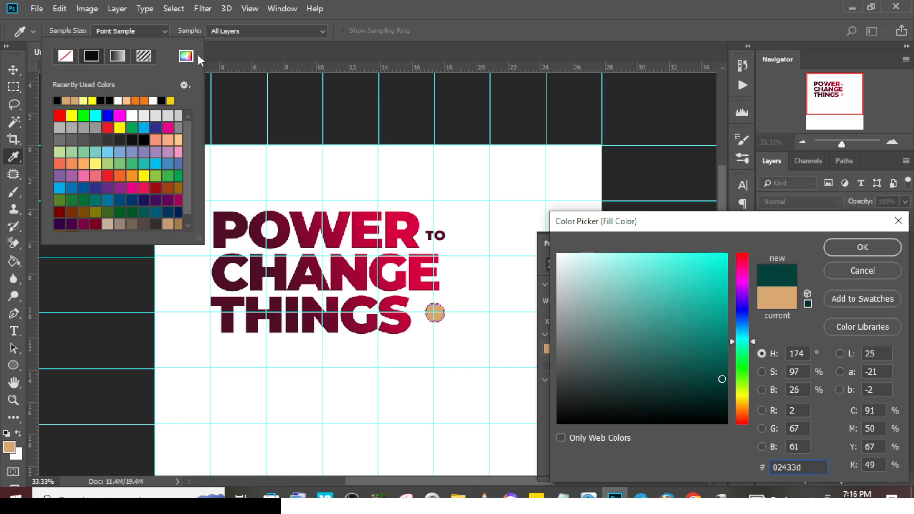
{"action": "left_click", "coordinate": [862, 247]}
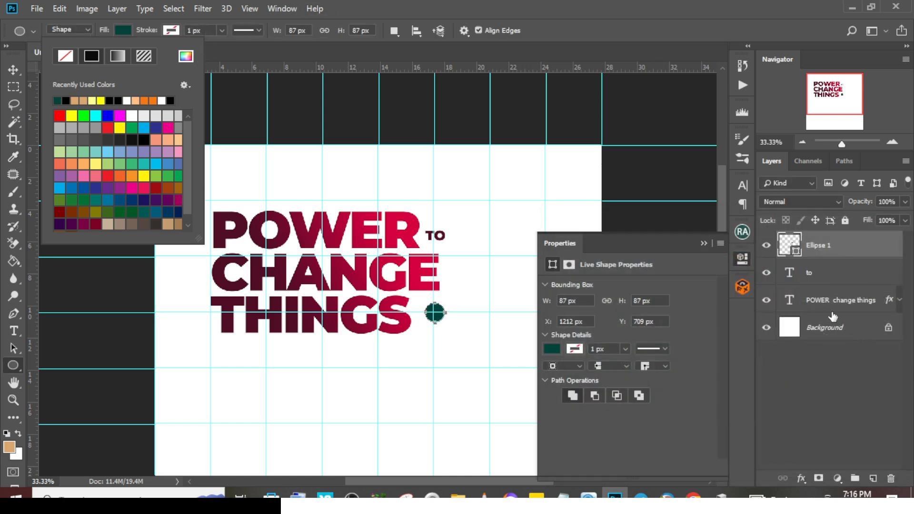
Duplicate the circle and shrink the copy about its centre to about 48 px wide
{"action": "key", "text": "ctrl+j"}
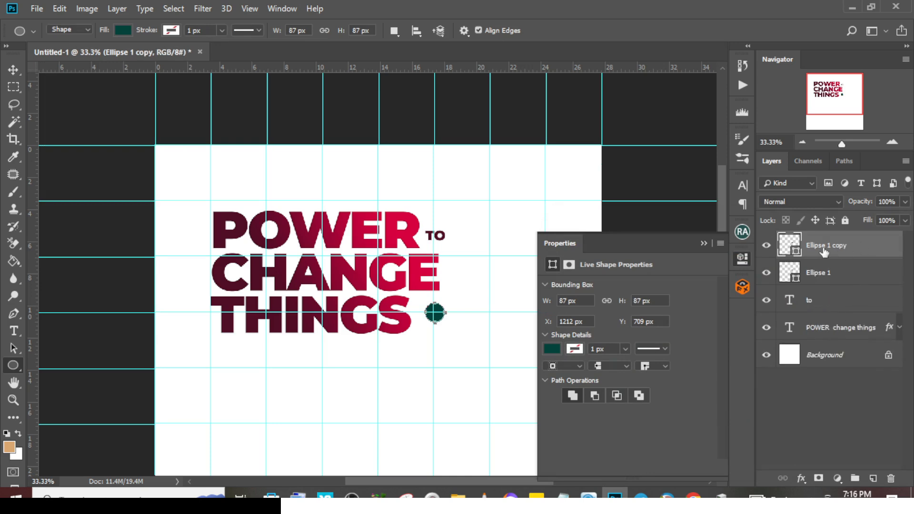
{"action": "key", "text": "ctrl+t"}
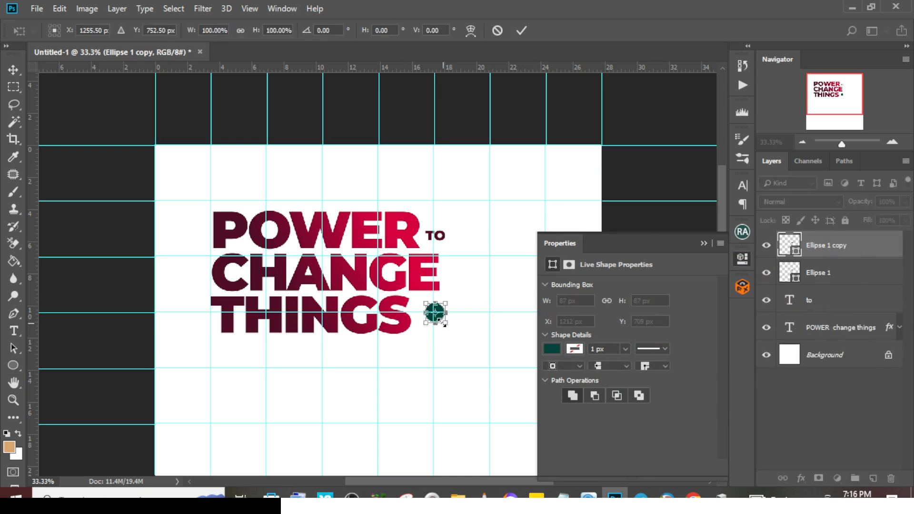
{"action": "left_click_drag", "start_coordinate": [445, 324], "coordinate": [441, 323]}
{"action": "key", "text": "u"}
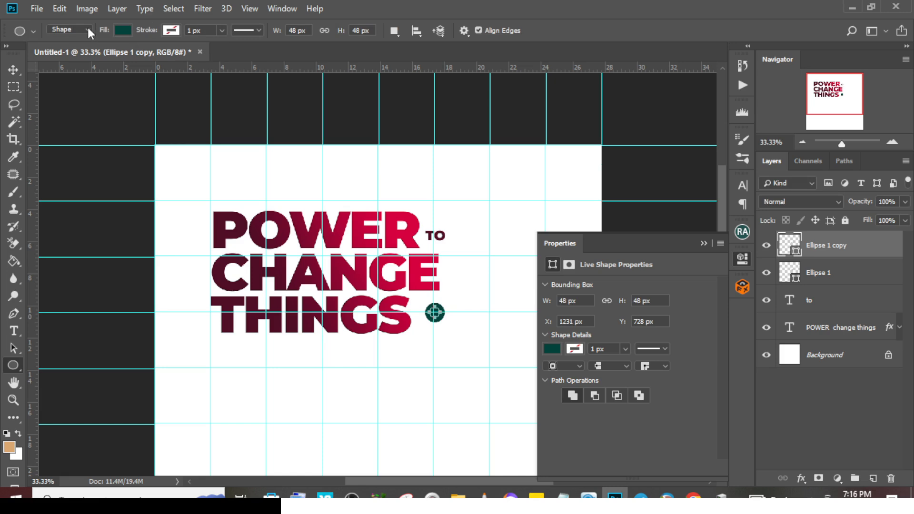
Set the smaller circle's fill to the bright turquoise 00ffd8
{"action": "left_click", "coordinate": [123, 32]}
{"action": "left_click", "coordinate": [185, 56]}
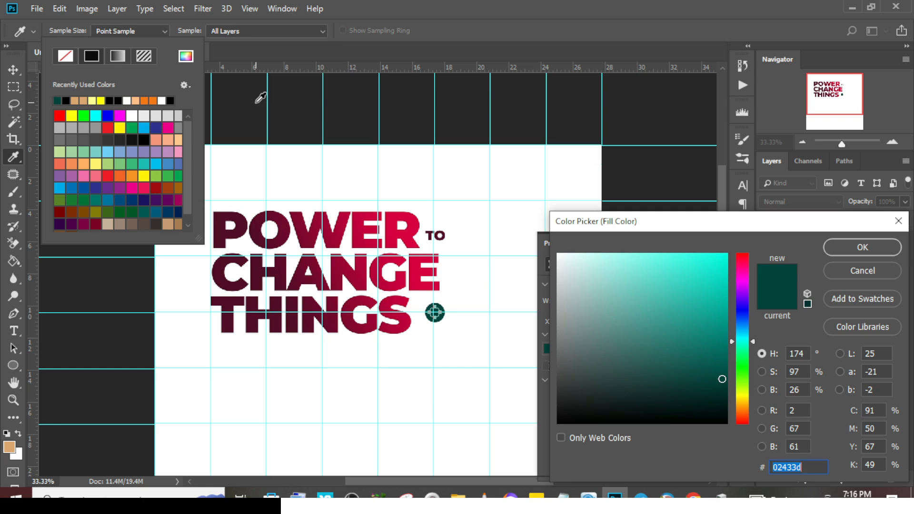
{"action": "type", "text": "00"}
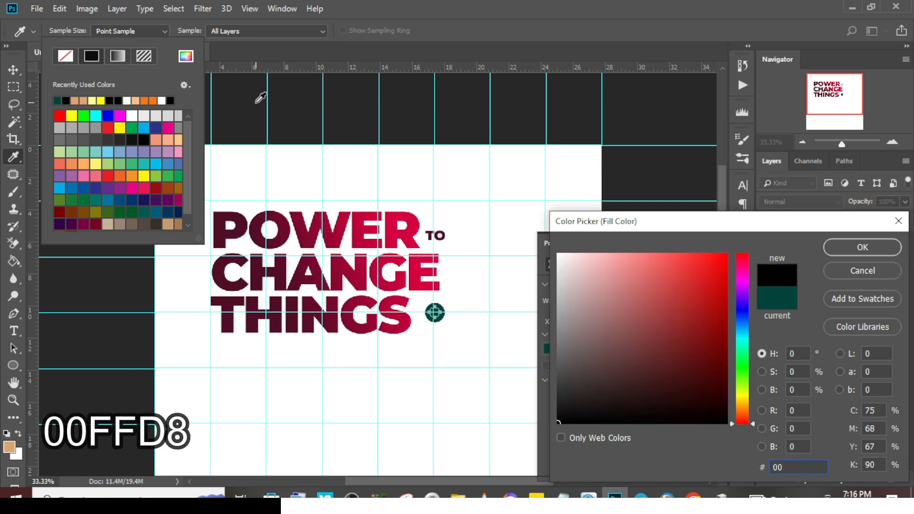
{"action": "type", "text": "ffd8"}
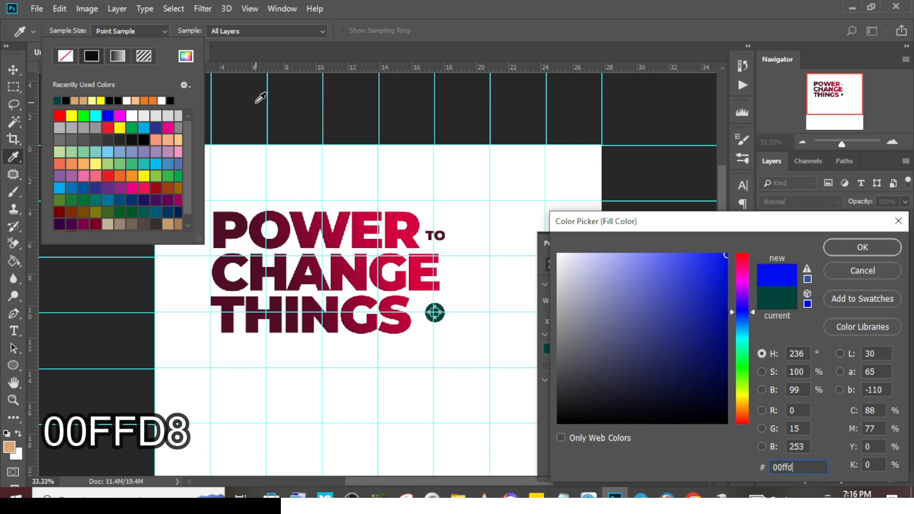
{"action": "left_click", "coordinate": [881, 248]}
{"action": "key", "text": "ctrl+plus"}
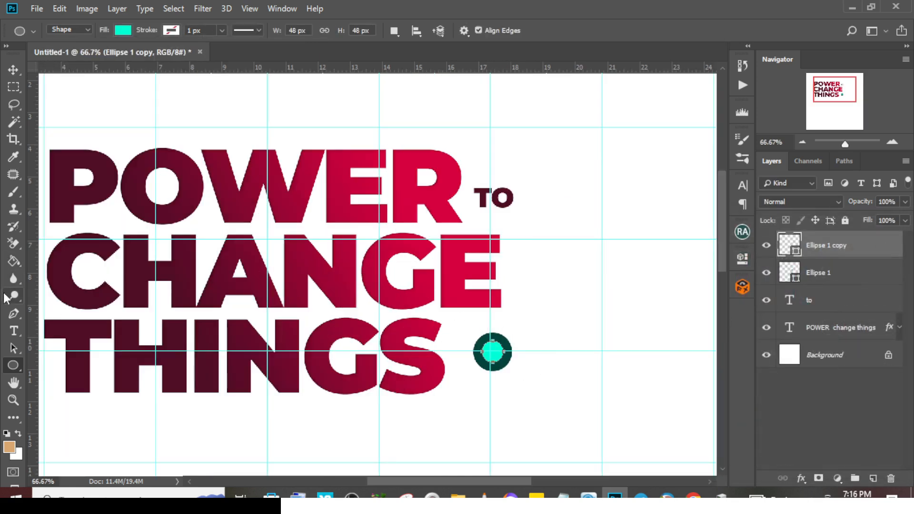
Select the larger circle's layer and start a horizontal text line on its outline
{"action": "left_click", "coordinate": [13, 331]}
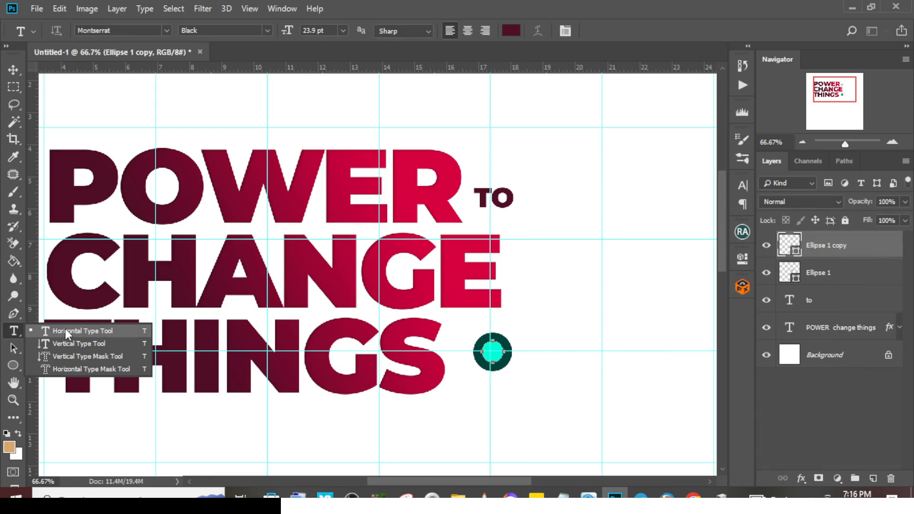
{"action": "left_click", "coordinate": [66, 334]}
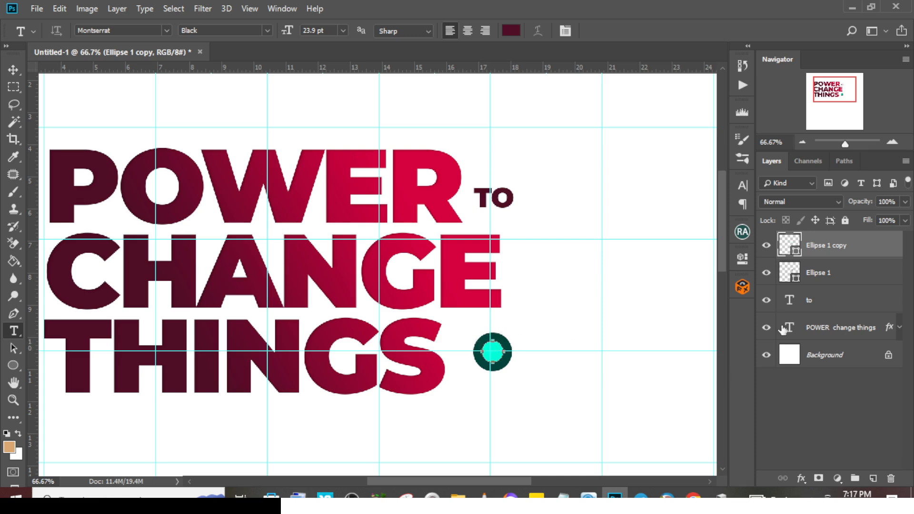
{"action": "left_click", "coordinate": [816, 276]}
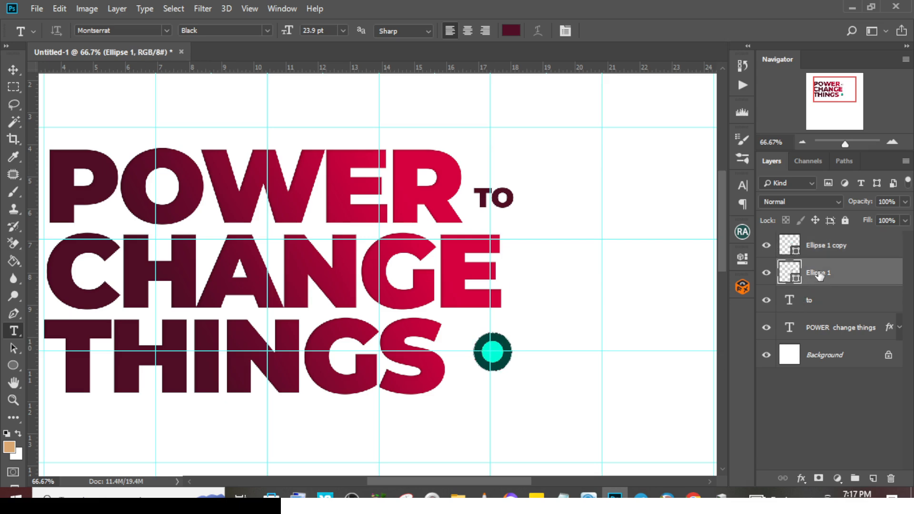
{"action": "left_click", "coordinate": [766, 275]}
{"action": "left_click", "coordinate": [766, 275]}
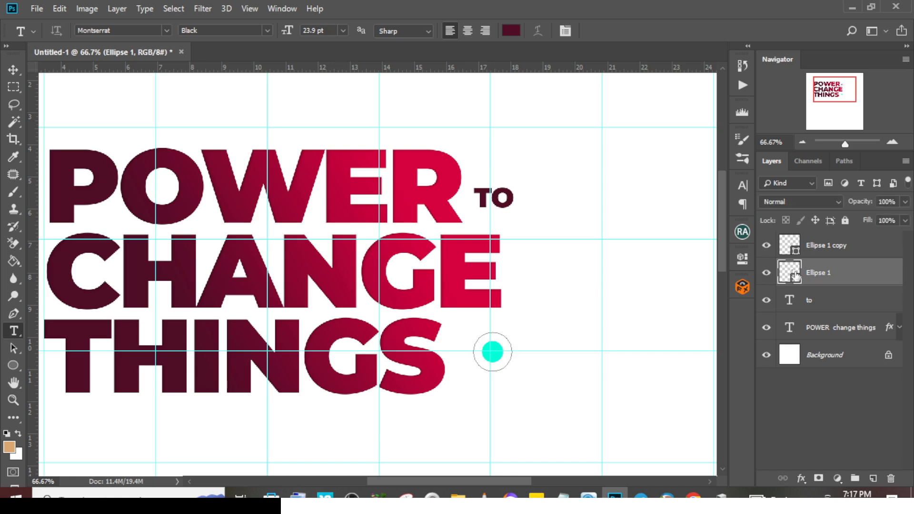
{"action": "left_click", "coordinate": [510, 335]}
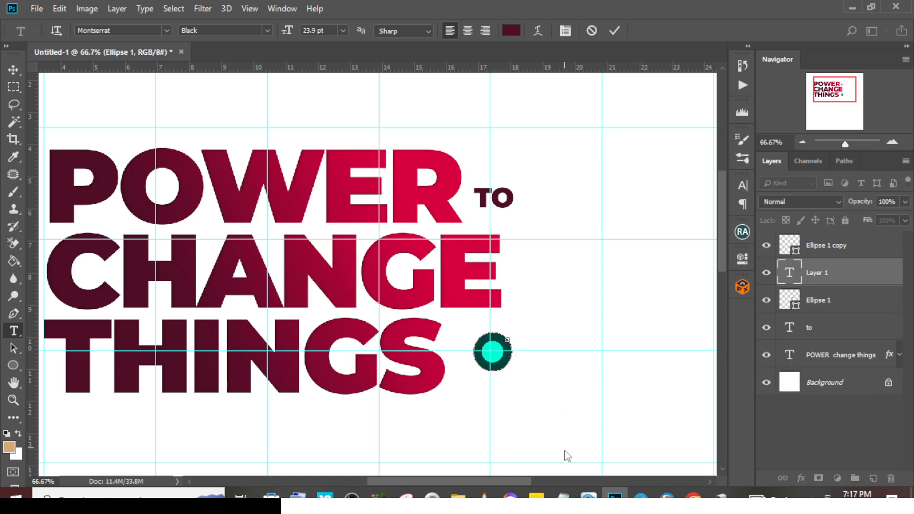
Copy "Acts 10:38" from the Notepad file and paste it back in Photoshop as the text running around the larger circle
{"action": "left_click", "coordinate": [563, 495]}
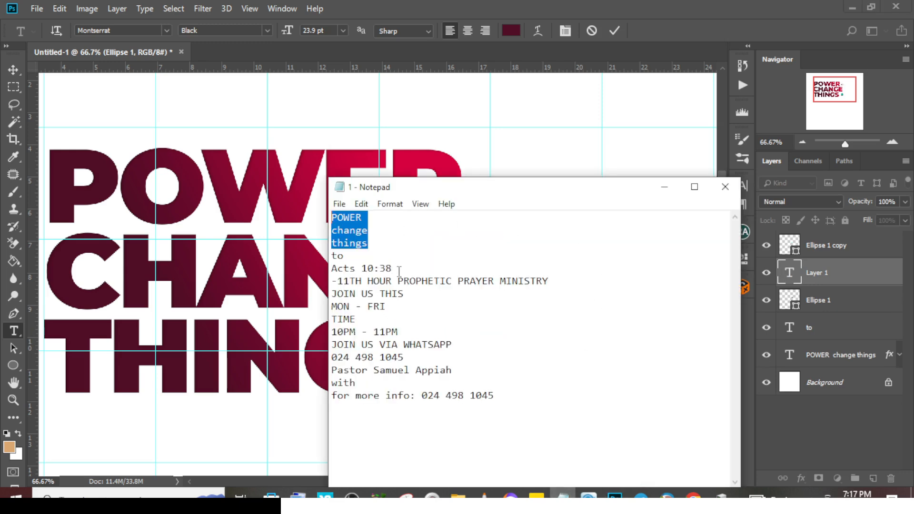
{"action": "left_click_drag", "start_coordinate": [399, 270], "coordinate": [318, 266]}
{"action": "key", "text": "ctrl+c"}
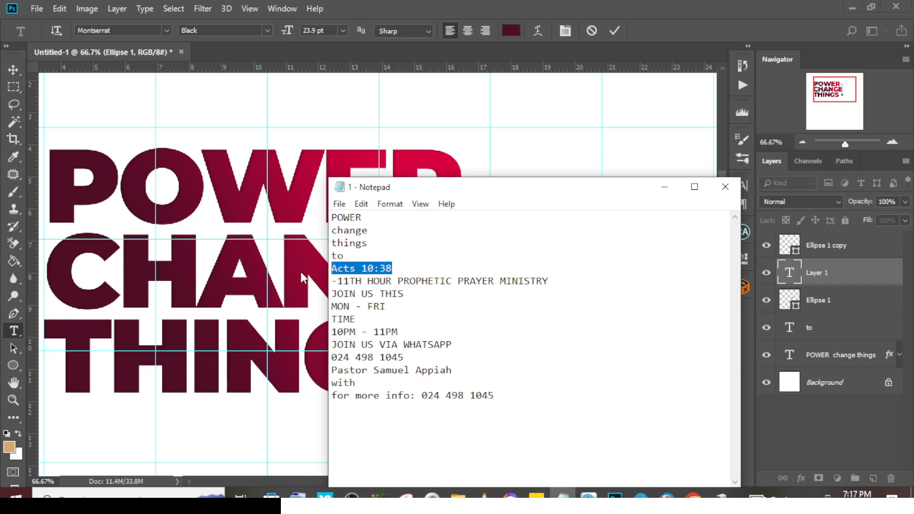
{"action": "left_click", "coordinate": [442, 2]}
{"action": "key", "text": "ctrl+v"}
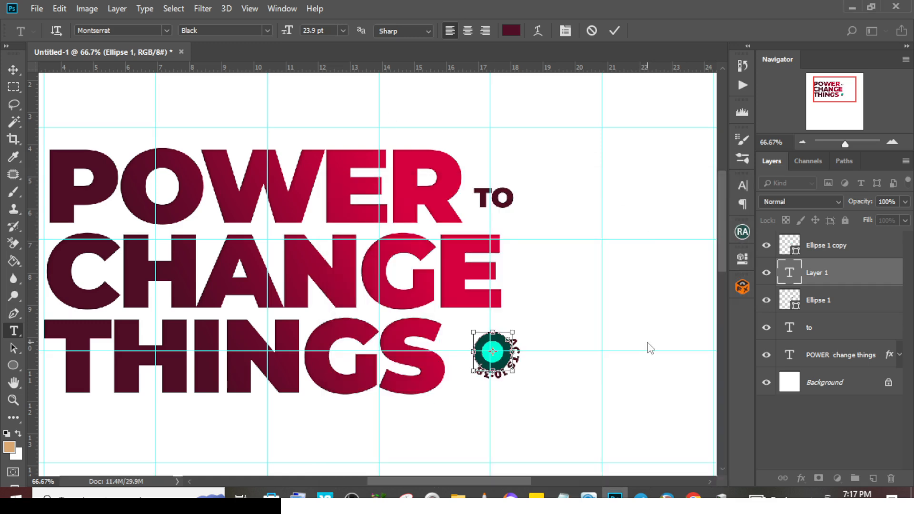
Finish the "Acts 10:38" text entry and set its font size to 35 pt
{"action": "left_click", "coordinate": [820, 278]}
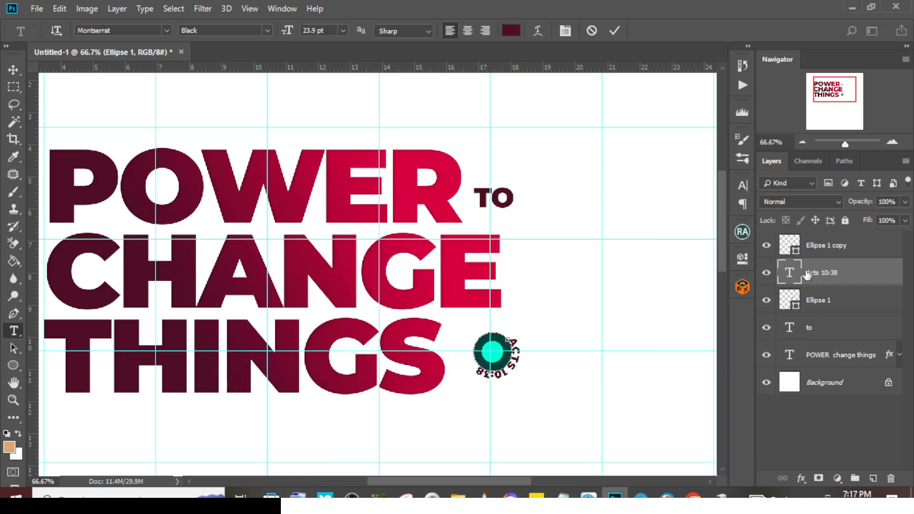
{"action": "left_click", "coordinate": [743, 187]}
{"action": "left_click", "coordinate": [591, 265]}
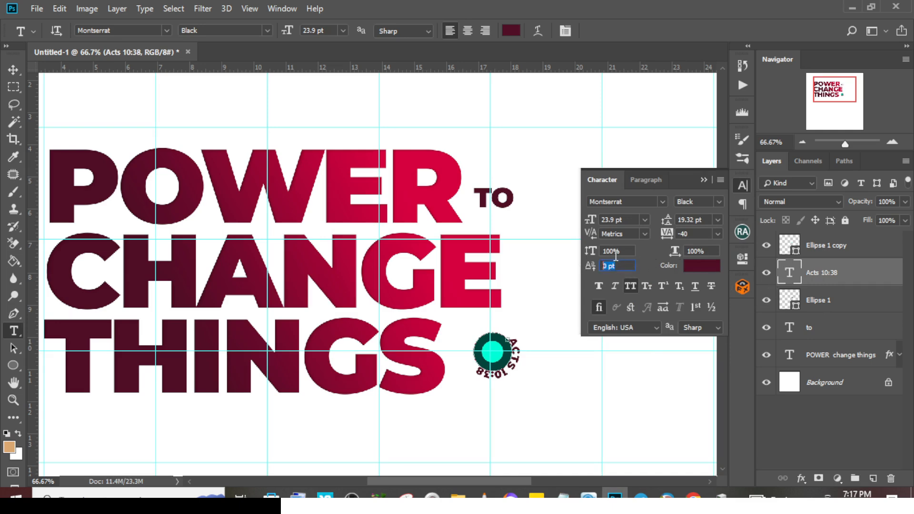
{"action": "left_click", "coordinate": [627, 221]}
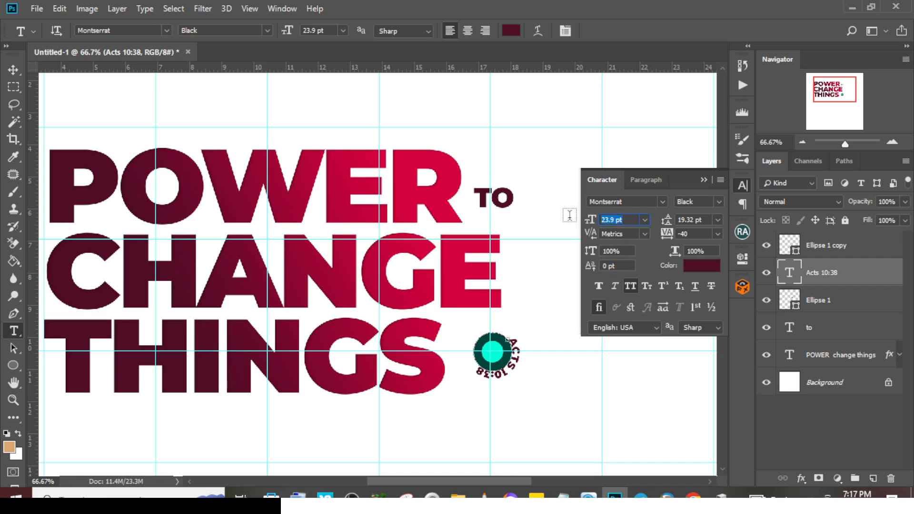
{"action": "type", "text": "25"}
{"action": "key", "text": "Return"}
{"action": "left_click", "coordinate": [619, 220]}
{"action": "type", "text": "35"}
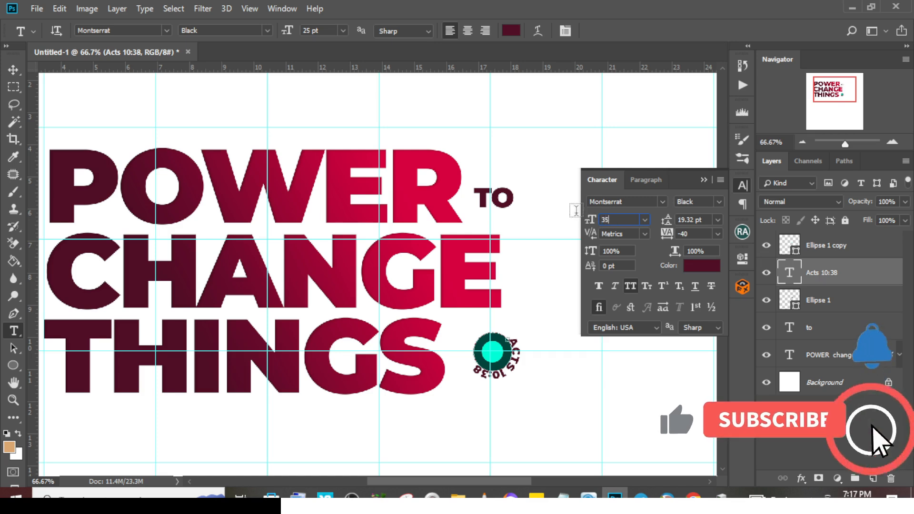
{"action": "key", "text": "Return"}
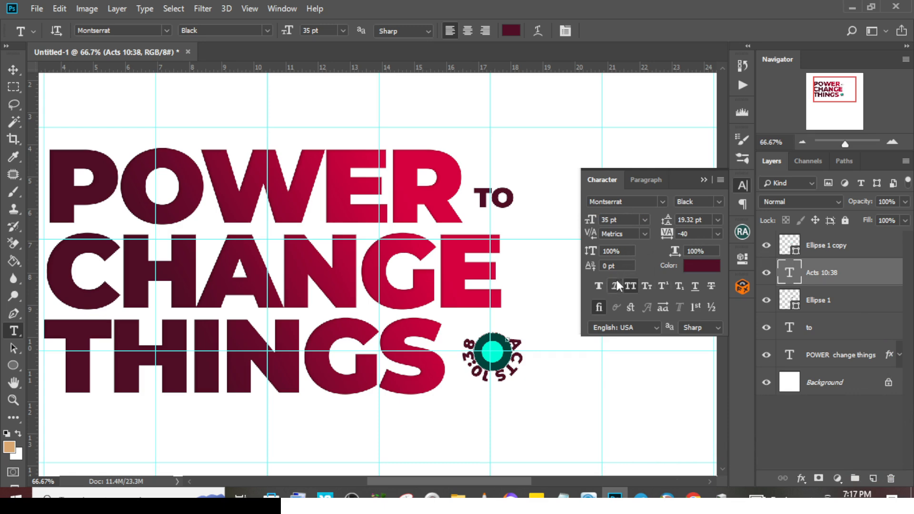
Try baseline shifts of 20 pt and 40 pt on the circular "Acts 10:38" text
{"action": "left_click", "coordinate": [619, 266]}
{"action": "type", "text": "2"}
{"action": "key", "text": "Return"}
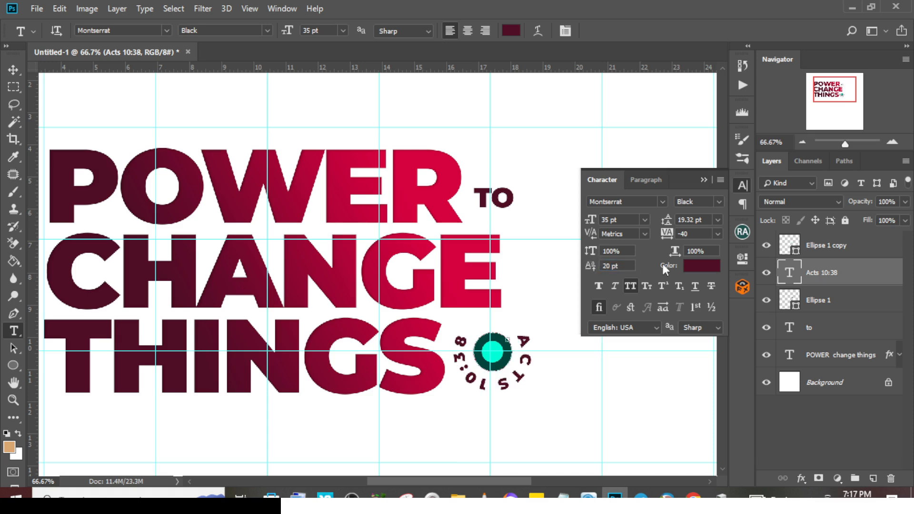
{"action": "left_click_drag", "start_coordinate": [623, 266], "coordinate": [562, 267]}
{"action": "type", "text": "4o"}
{"action": "key", "text": "Return"}
Restore the "Acts 10:38" text layer's opacity to 100%
{"action": "left_click", "coordinate": [458, 203]}
{"action": "key", "text": "1"}
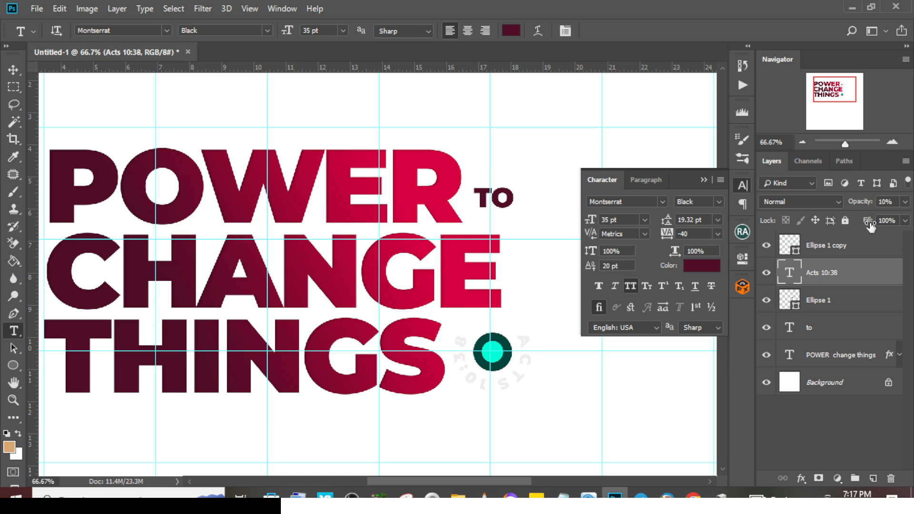
{"action": "left_click", "coordinate": [877, 202]}
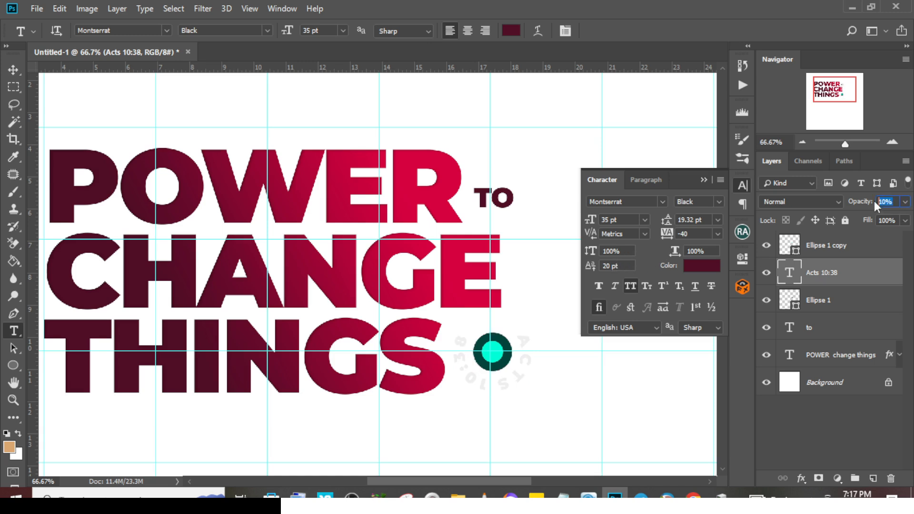
{"action": "type", "text": "10"}
{"action": "left_click", "coordinate": [893, 202]}
{"action": "left_click", "coordinate": [905, 202]}
{"action": "left_click_drag", "start_coordinate": [849, 217], "coordinate": [904, 217]}
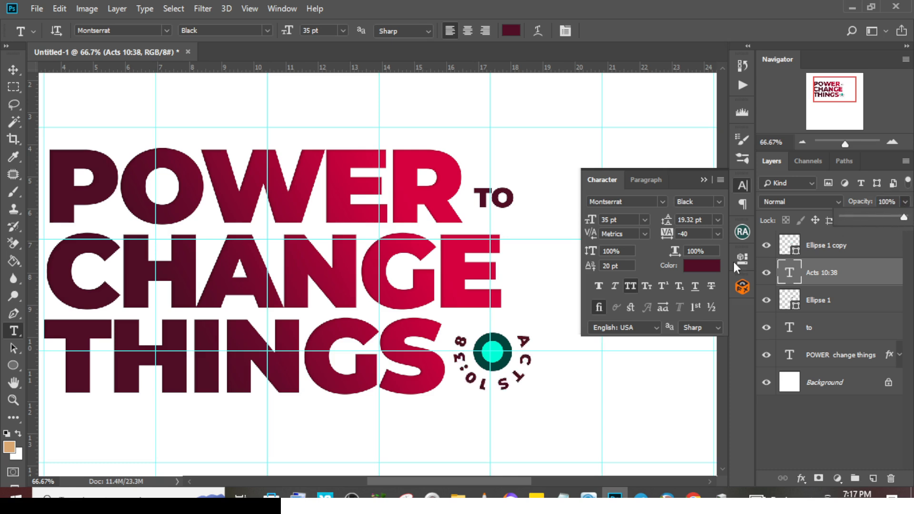
Set the circular text's baseline shift to 10 pt
{"action": "left_click_drag", "start_coordinate": [623, 267], "coordinate": [581, 265]}
{"action": "type", "text": "10"}
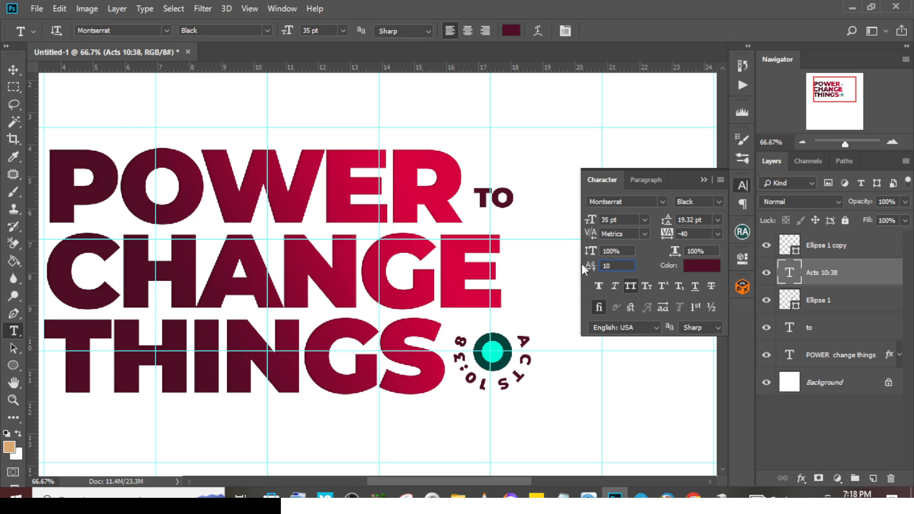
{"action": "key", "text": "Return"}
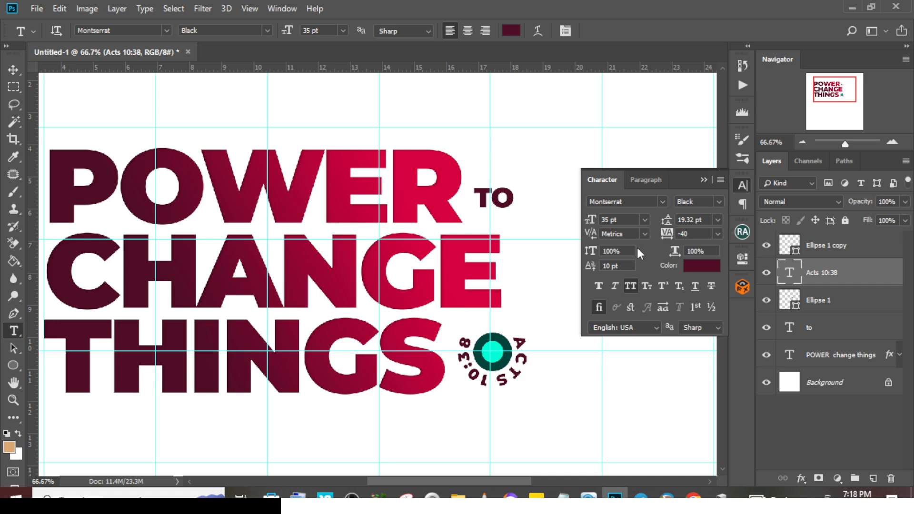
Spread the "Acts 10:38" letters around the circle by setting their tracking to 150
{"action": "left_click", "coordinate": [672, 233]}
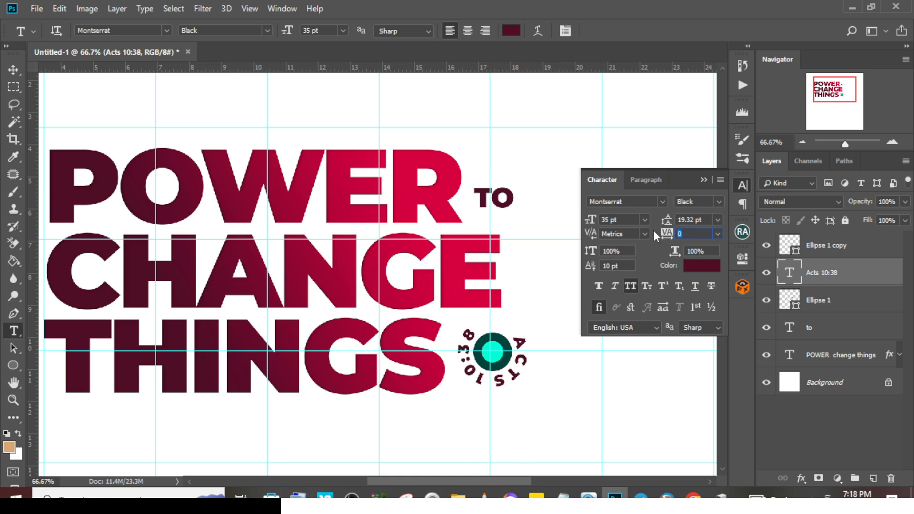
{"action": "type", "text": "40"}
{"action": "key", "text": "Return"}
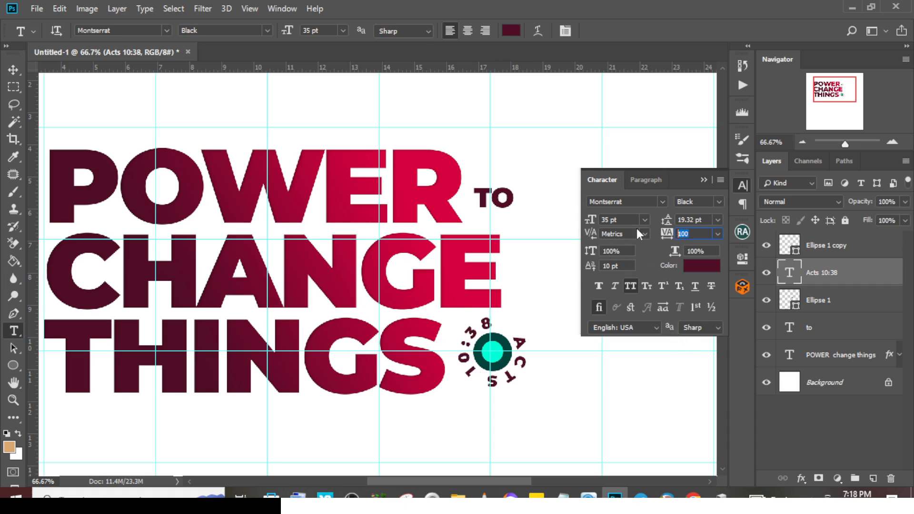
{"action": "type", "text": "130"}
{"action": "key", "text": "Return"}
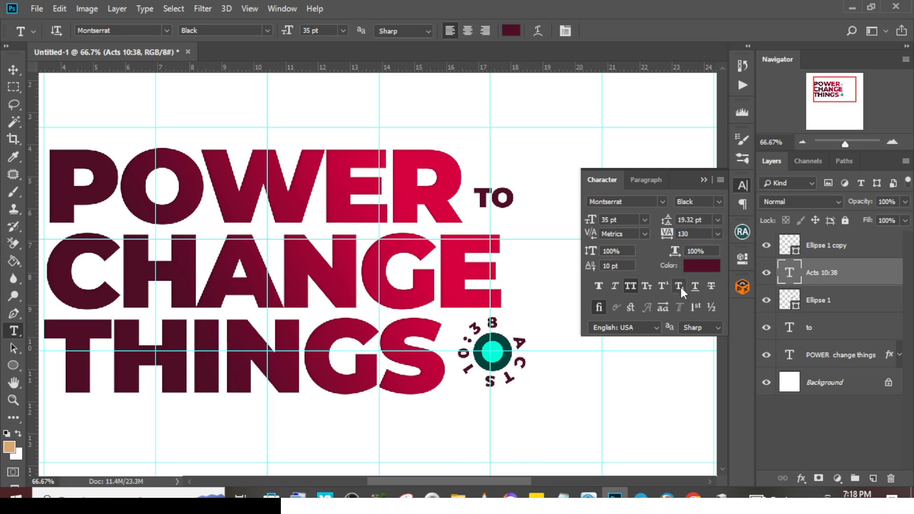
{"action": "left_click", "coordinate": [688, 233]}
{"action": "type", "text": "150"}
{"action": "key", "text": "Return"}
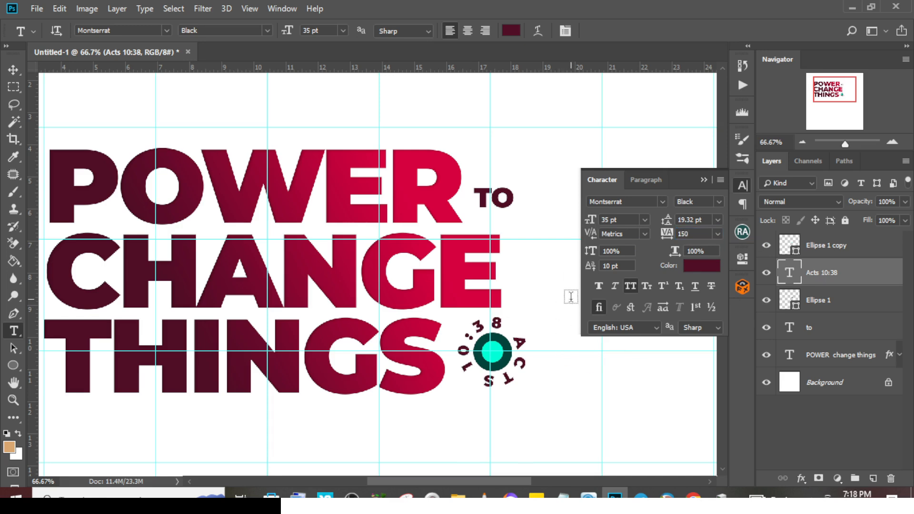
Slide the text's start point along the circle with Path Selection so "ACTS" runs over the top of the badge
{"action": "double_click", "coordinate": [790, 273]}
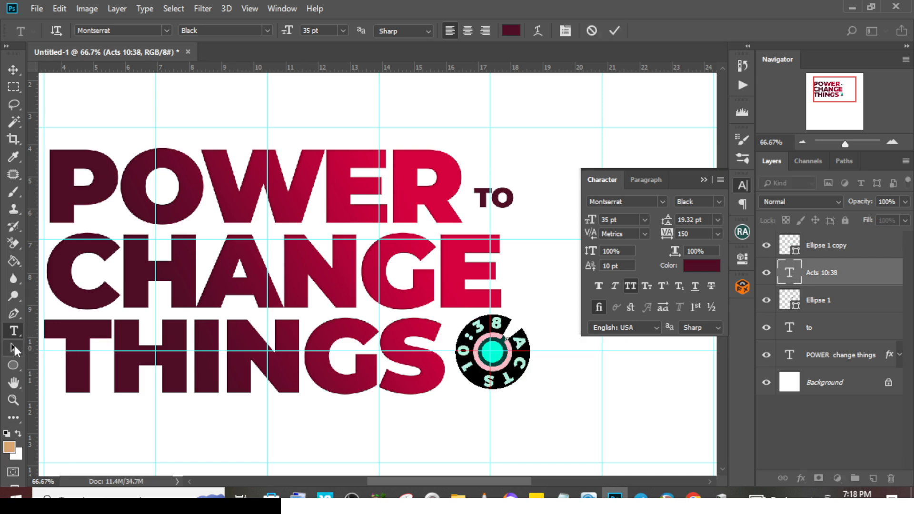
{"action": "left_click", "coordinate": [12, 345]}
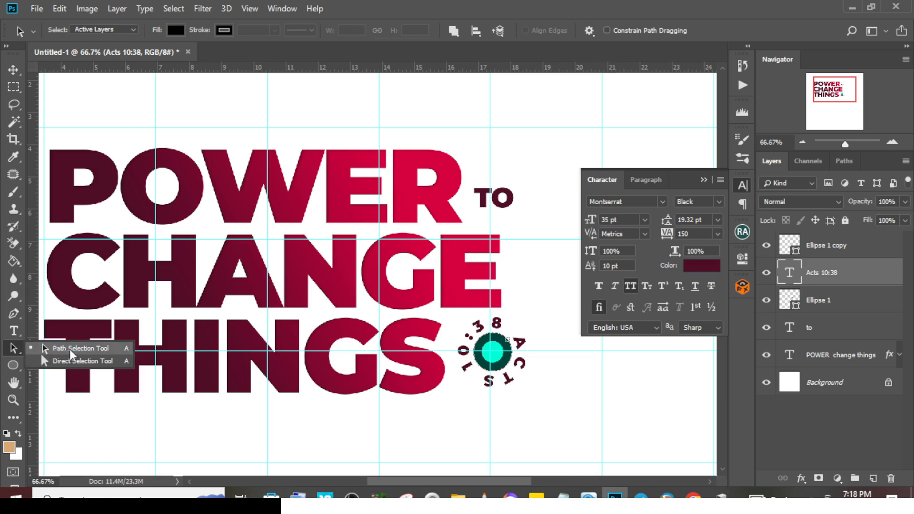
{"action": "left_click", "coordinate": [70, 352]}
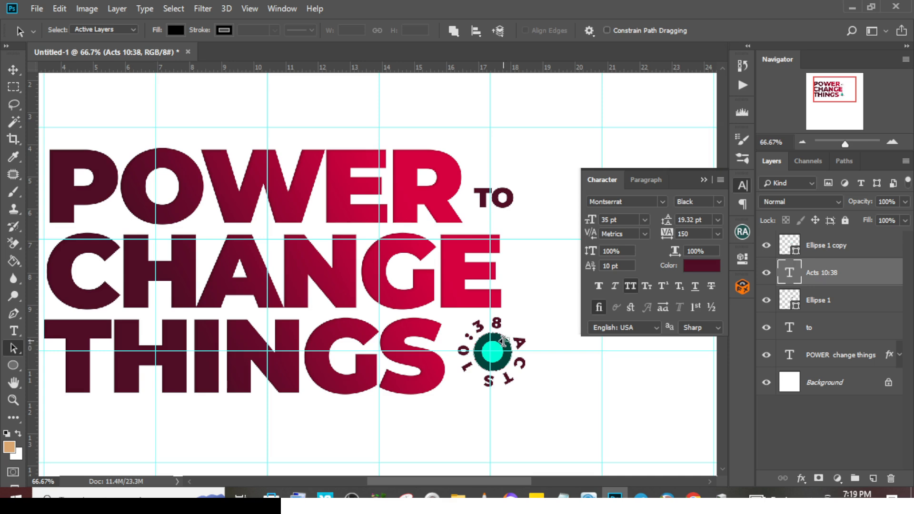
{"action": "left_click_drag", "start_coordinate": [509, 340], "coordinate": [481, 335]}
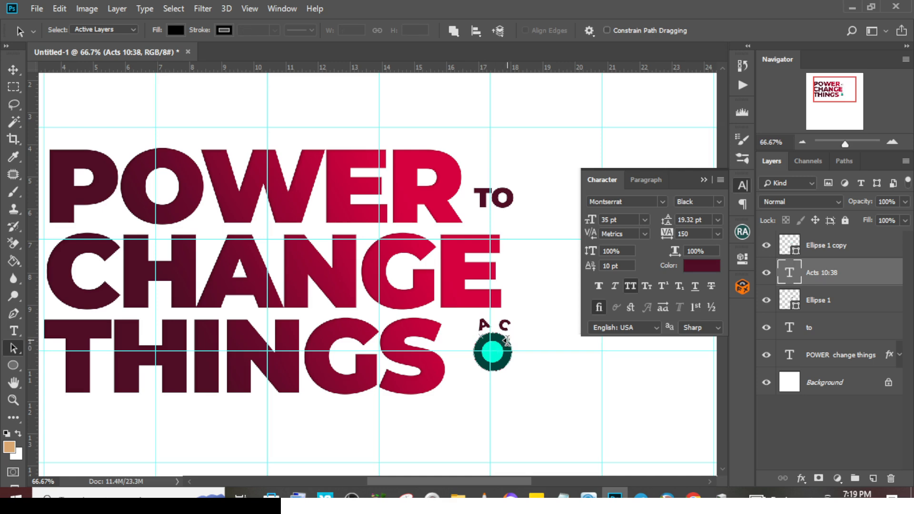
{"action": "left_click_drag", "start_coordinate": [508, 341], "coordinate": [464, 332]}
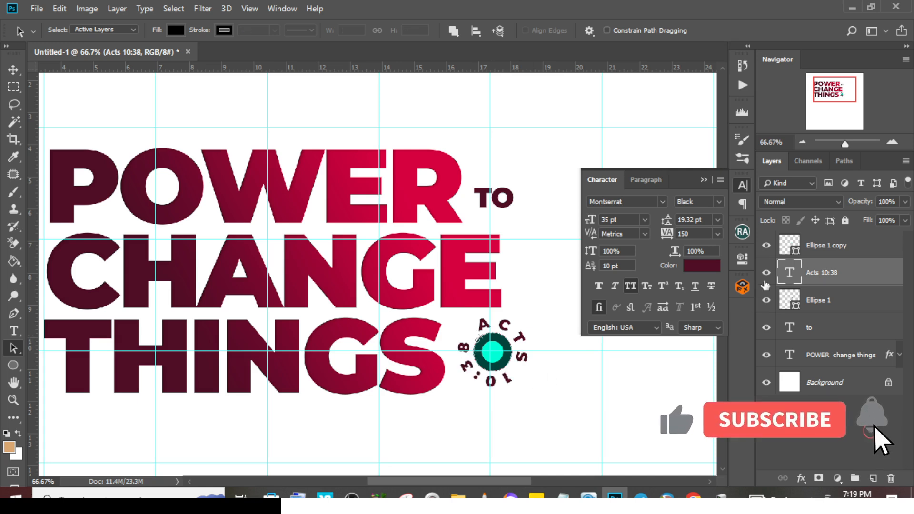
{"action": "key", "text": "v"}
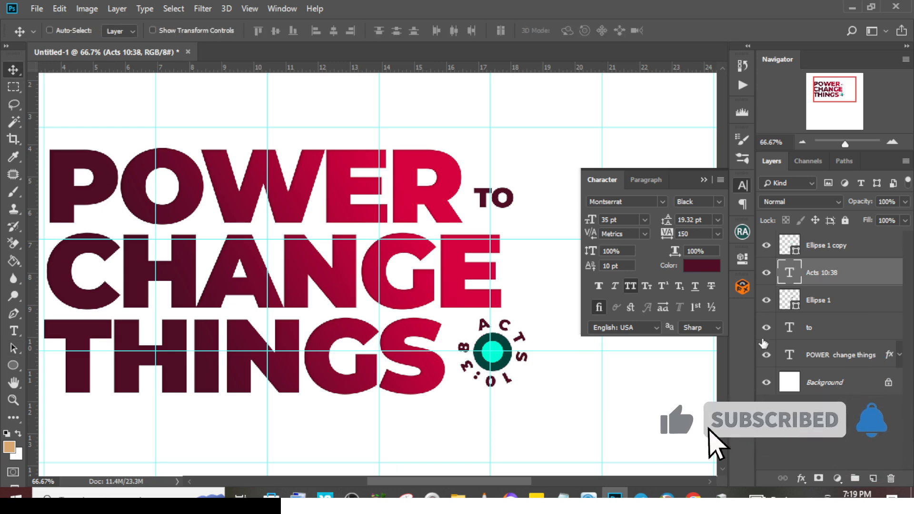
Recolour only the "10:38" part of the circular text to the crimson d70042 sampled from the heading
{"action": "double_click", "coordinate": [799, 278]}
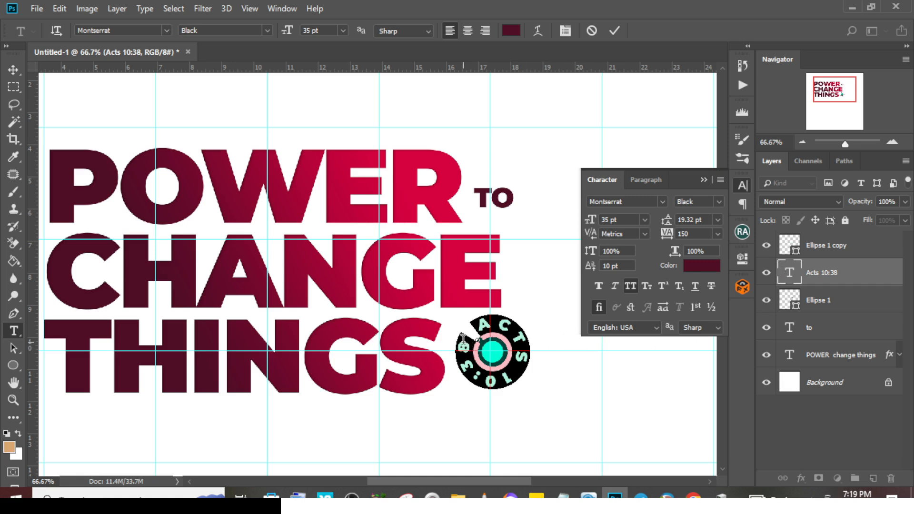
{"action": "left_click_drag", "start_coordinate": [465, 339], "coordinate": [515, 381]}
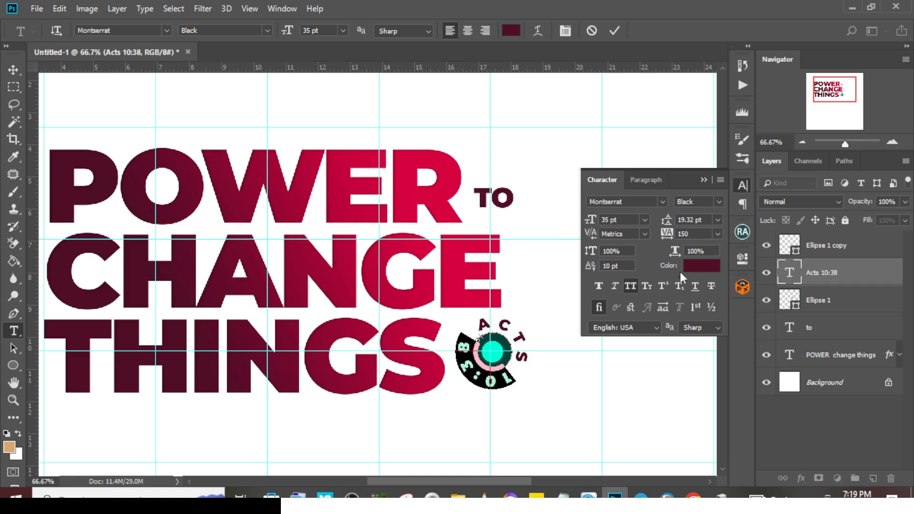
{"action": "left_click", "coordinate": [709, 266]}
{"action": "left_click", "coordinate": [452, 177]}
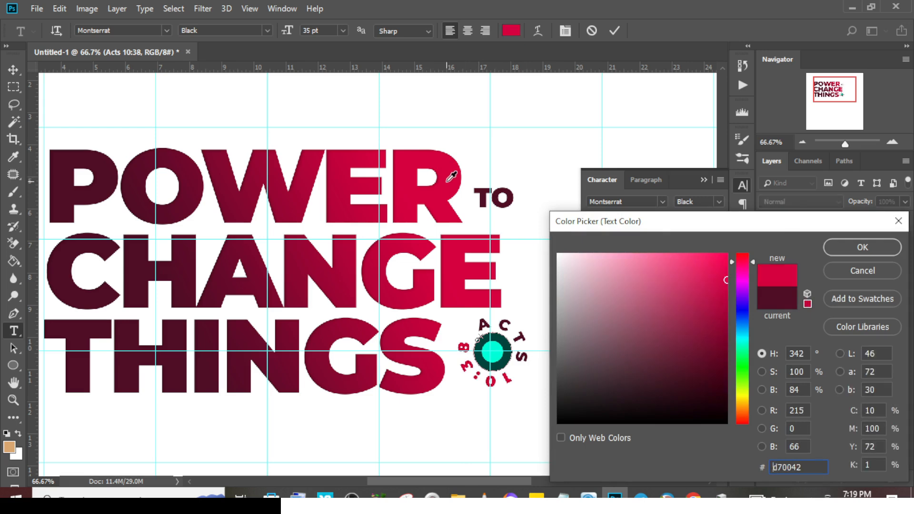
{"action": "left_click", "coordinate": [861, 250]}
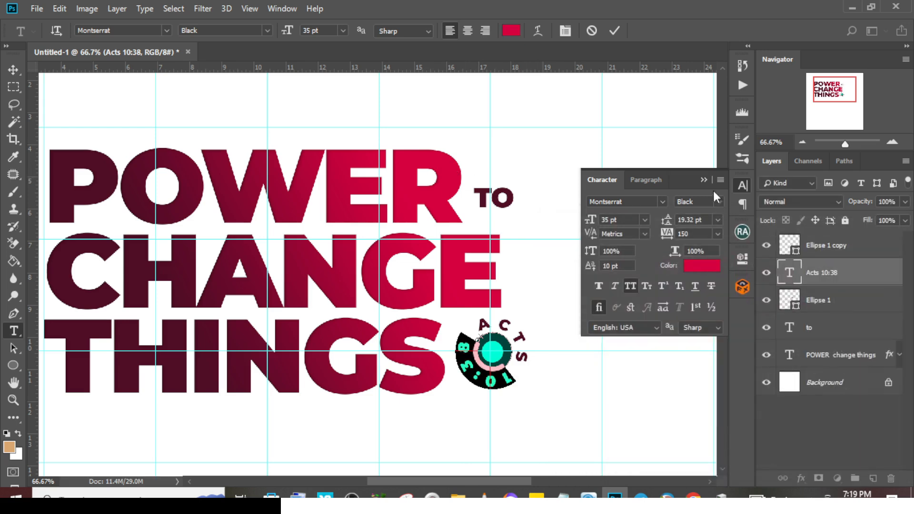
{"action": "left_click", "coordinate": [703, 180]}
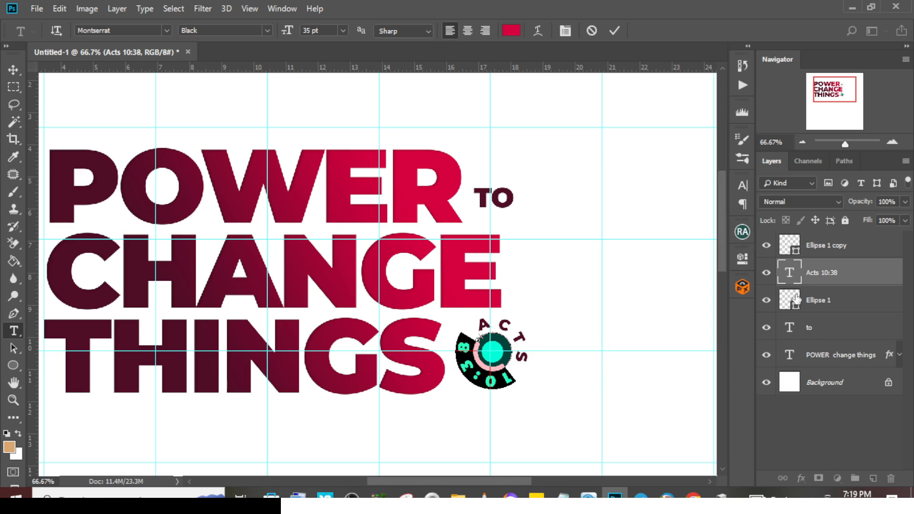
Group both circle layers and the circular text layer, and name the group ACTS
{"action": "left_click", "coordinate": [819, 246]}
{"action": "left_click", "coordinate": [818, 247]}
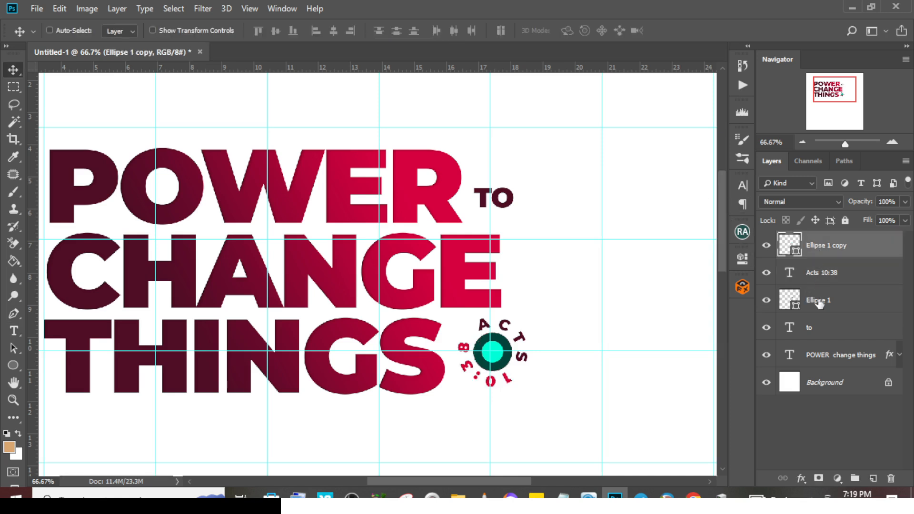
{"action": "left_click", "coordinate": [820, 300], "text": "shift"}
{"action": "key", "text": "ctrl+g"}
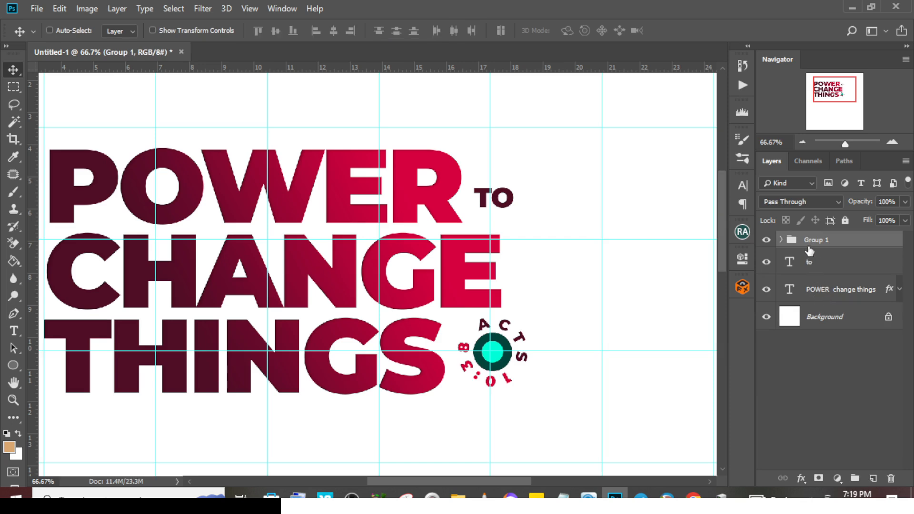
{"action": "double_click", "coordinate": [816, 240]}
{"action": "type", "text": "ACTS"}
{"action": "key", "text": "Return"}
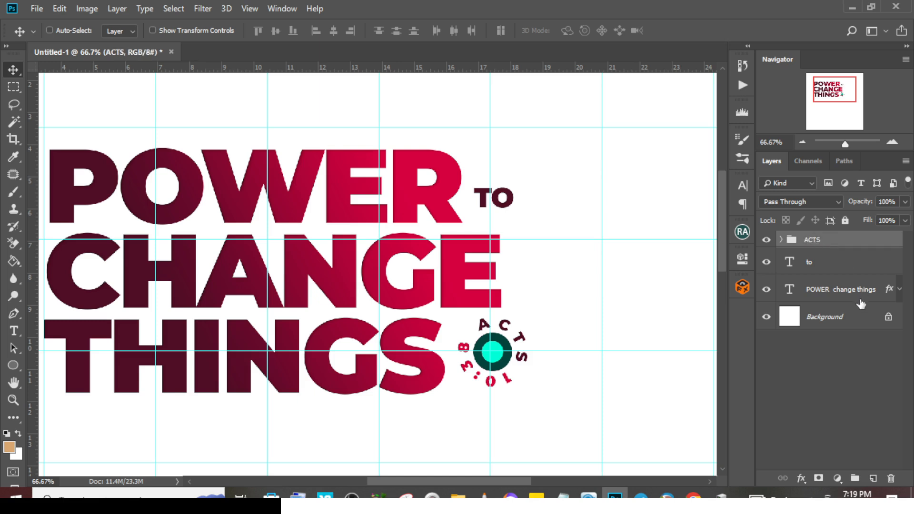
Group the ACTS group, the "to" layer and the heading text layer, and name the group THEME
{"action": "left_click", "coordinate": [828, 294], "text": "shift"}
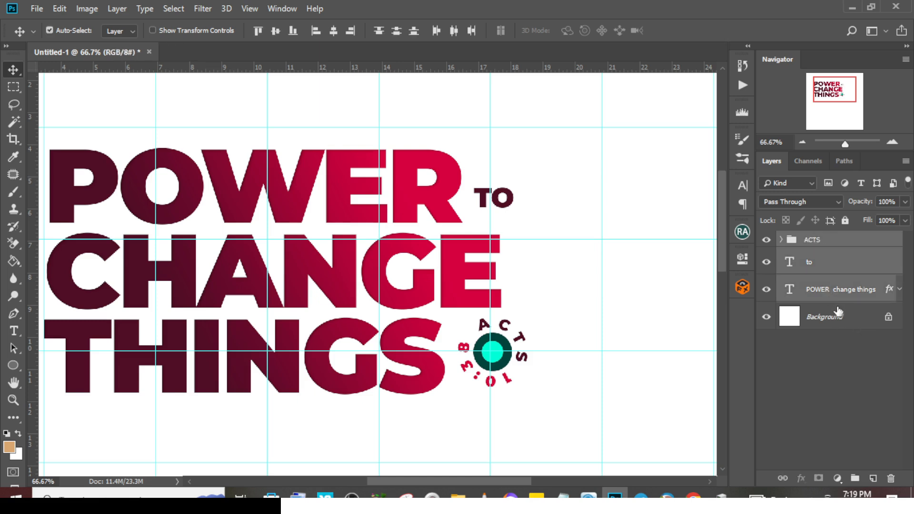
{"action": "key", "text": "ctrl+g"}
{"action": "double_click", "coordinate": [823, 240]}
{"action": "type", "text": "T"}
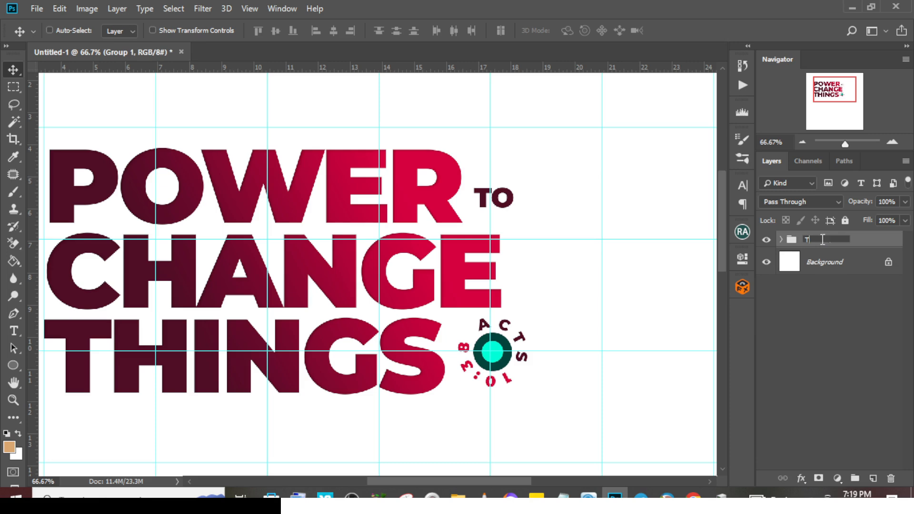
{"action": "type", "text": "HEME"}
{"action": "key", "text": "Return"}
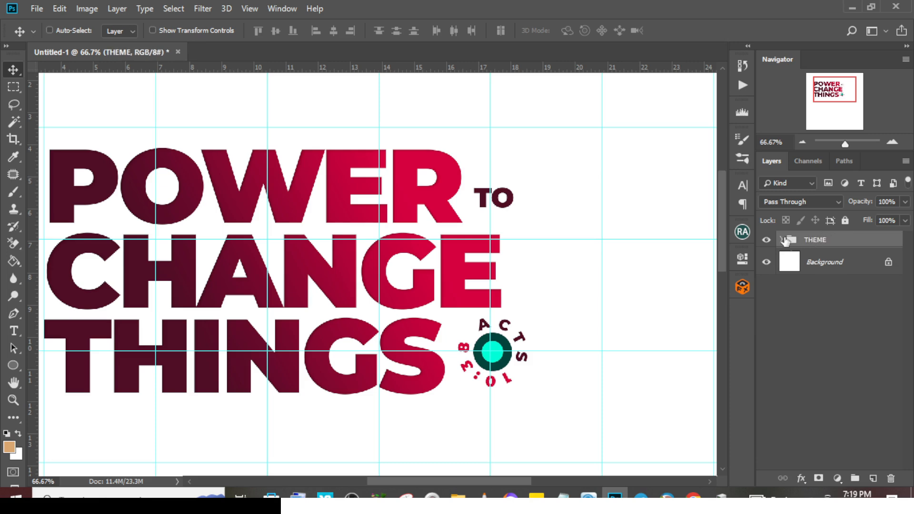
Scale the ACTS badge group down slightly inside THEME and nudge it left towards the word "THINGS"
{"action": "left_click", "coordinate": [781, 240]}
{"action": "left_click", "coordinate": [816, 256]}
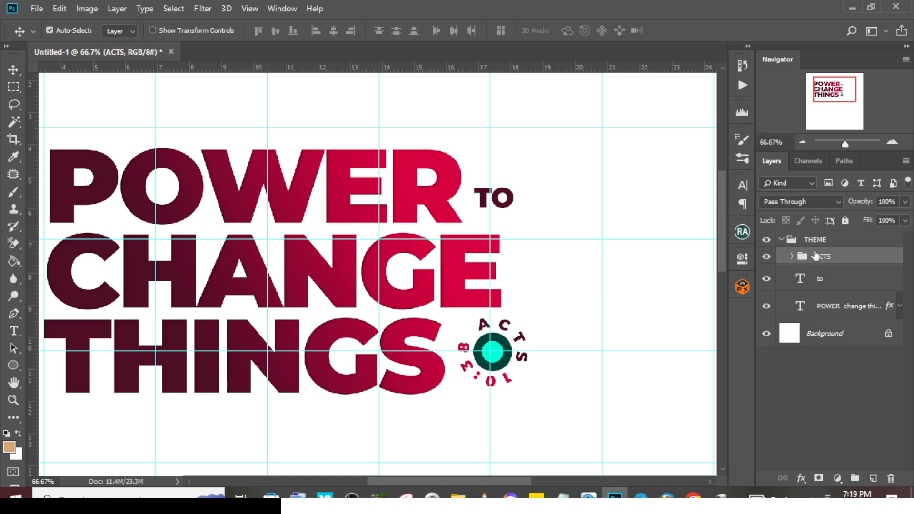
{"action": "key", "text": "ctrl+t"}
{"action": "left_click_drag", "start_coordinate": [530, 387], "coordinate": [524, 381]}
{"action": "key", "text": "Return"}
{"action": "key", "text": "shift+Left"}
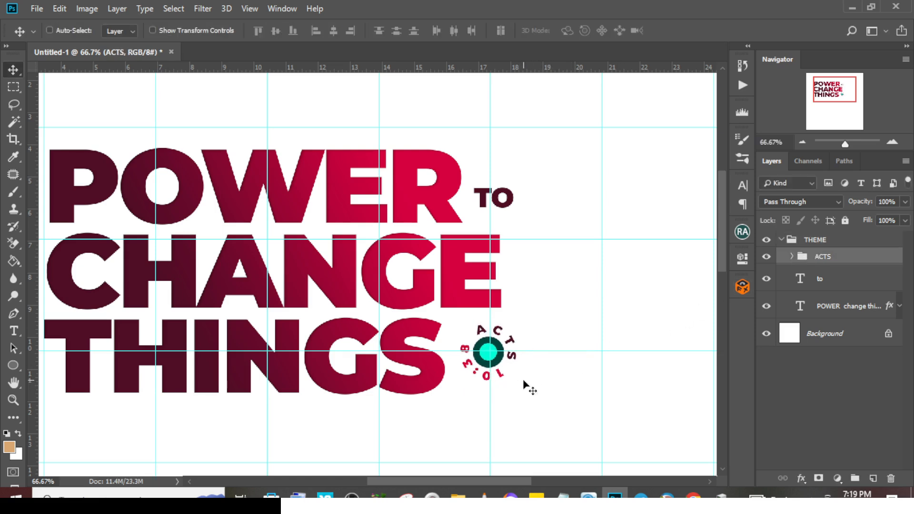
{"action": "key", "text": "shift+Left"}
{"action": "key", "text": "ctrl+0"}
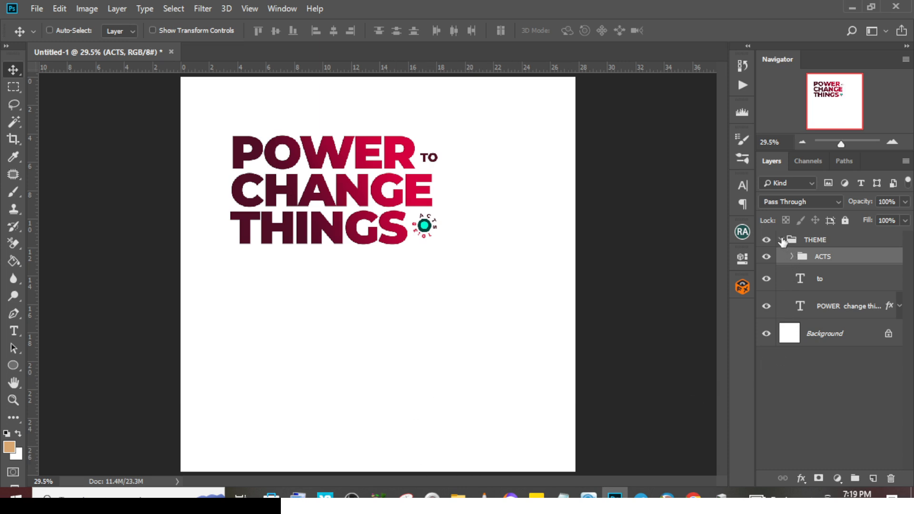
Collapse the THEME group, add a new empty layer above it, and set the foreground colour to FFEBB0
{"action": "left_click", "coordinate": [782, 241]}
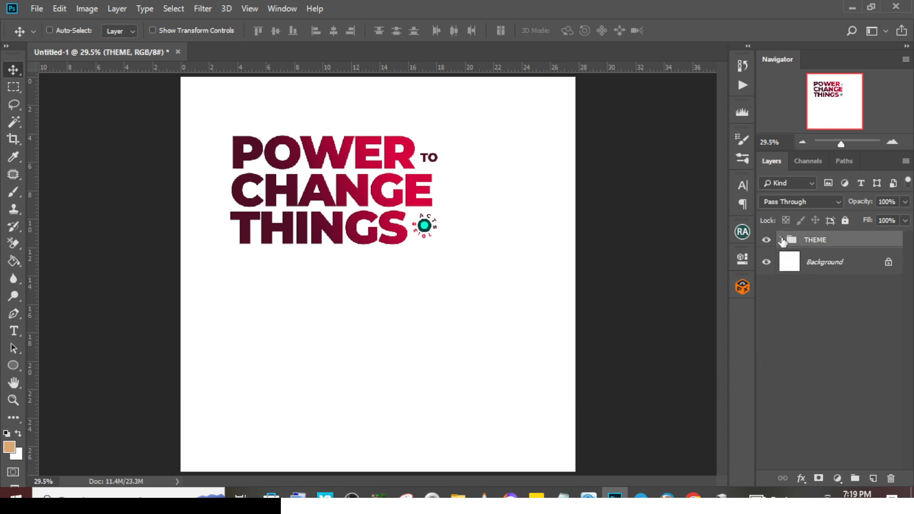
{"action": "key", "text": "ctrl+plus"}
{"action": "key", "text": "ctrl+plus"}
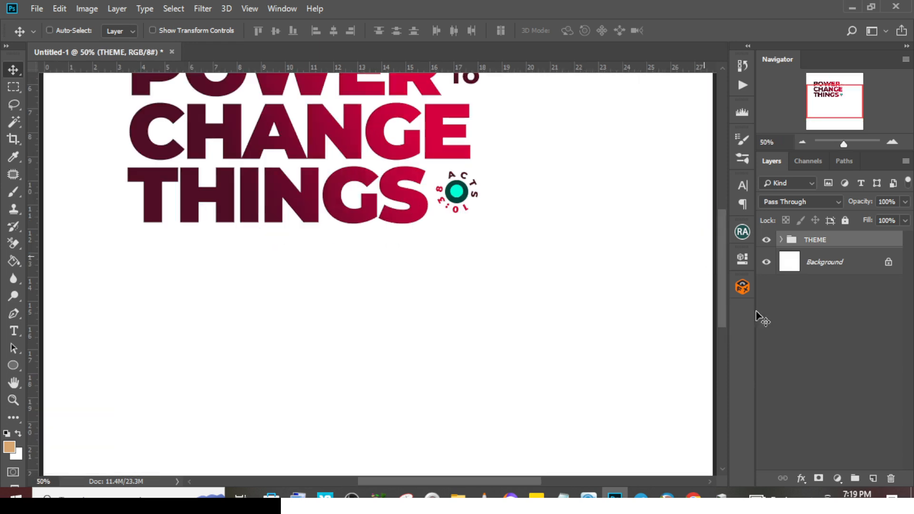
{"action": "left_click_drag", "start_coordinate": [724, 289], "coordinate": [720, 252]}
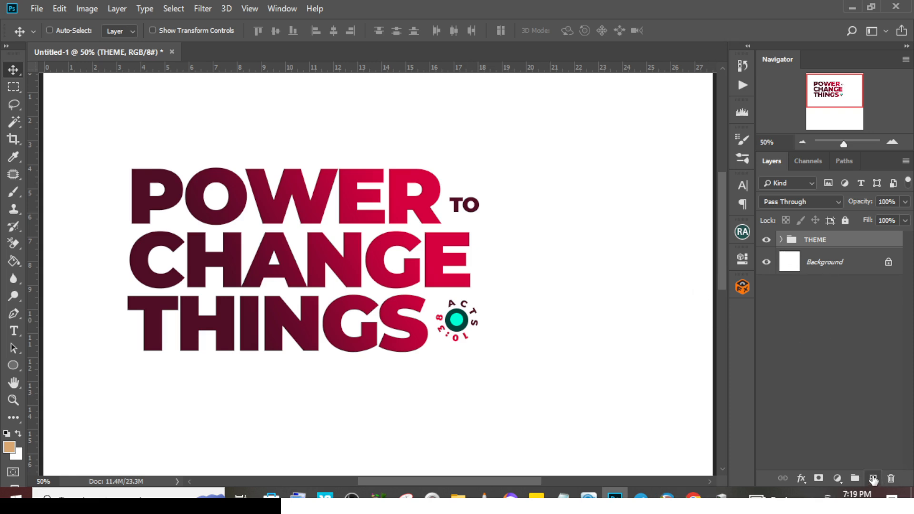
{"action": "left_click", "coordinate": [874, 479]}
{"action": "left_click", "coordinate": [9, 447]}
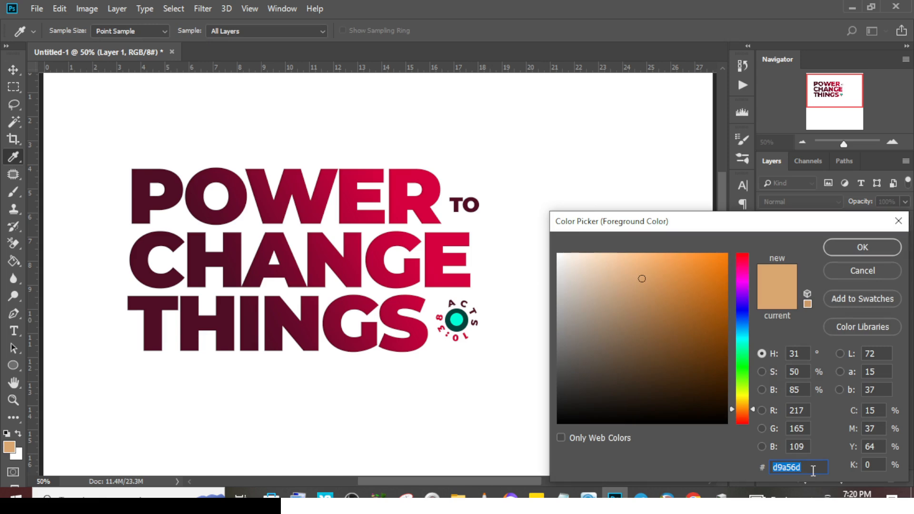
{"action": "type", "text": "FF"}
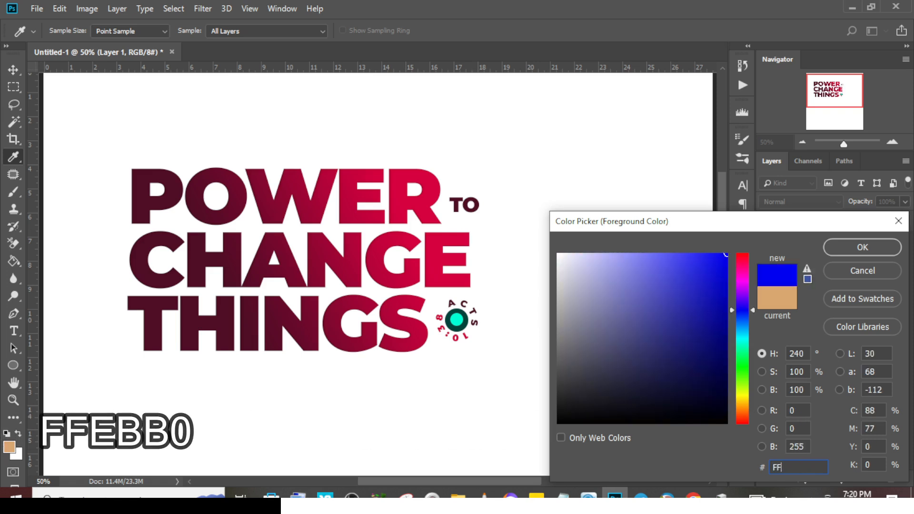
{"action": "type", "text": "E"}
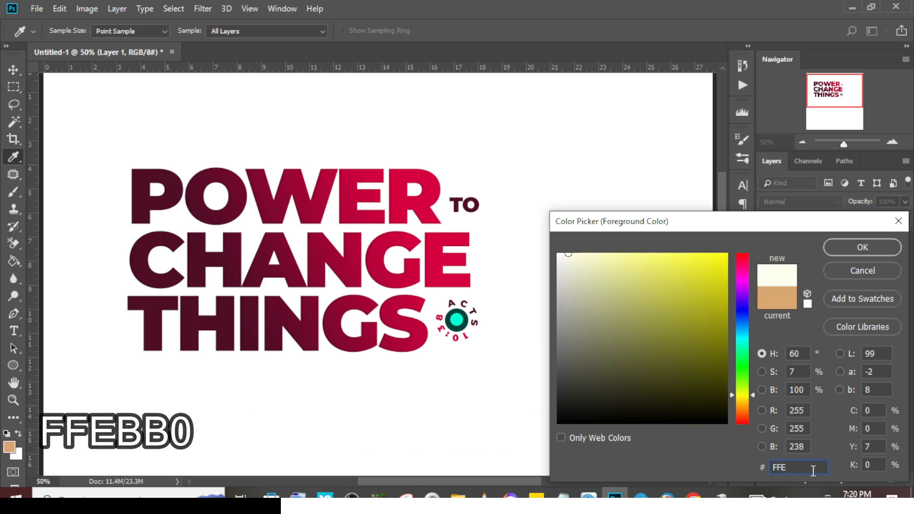
{"action": "type", "text": "BB0"}
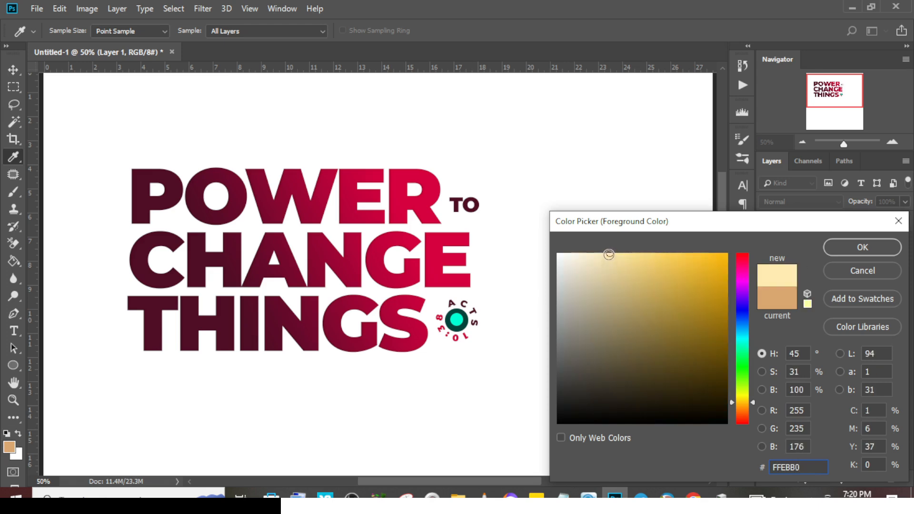
{"action": "left_click", "coordinate": [873, 248]}
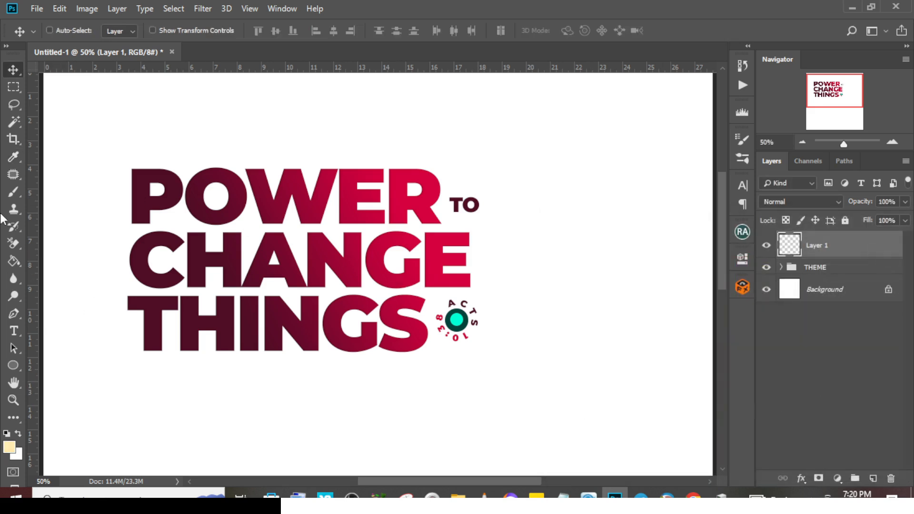
Paint a single soft 500-pixel brush dab over the middle of the heading and set the layer's blend mode to Lighten
{"action": "left_click", "coordinate": [14, 192]}
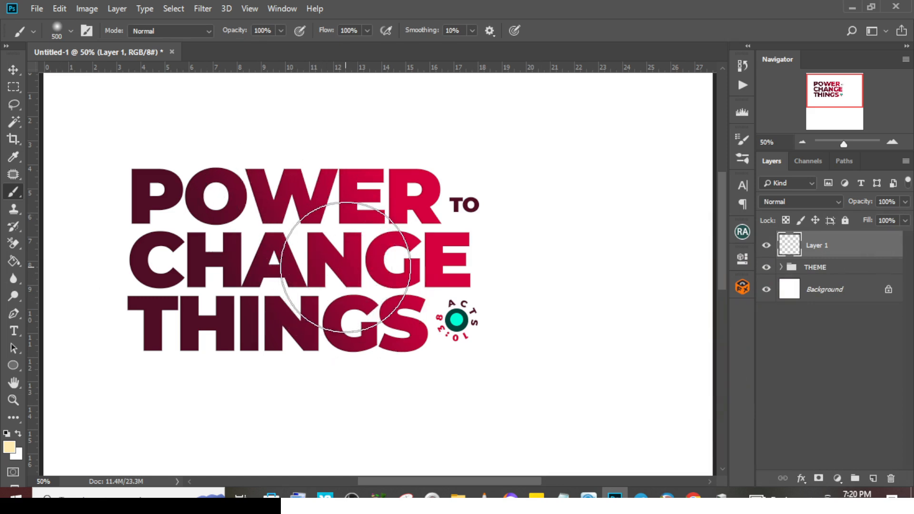
{"action": "left_click", "coordinate": [340, 269]}
{"action": "left_click", "coordinate": [809, 204]}
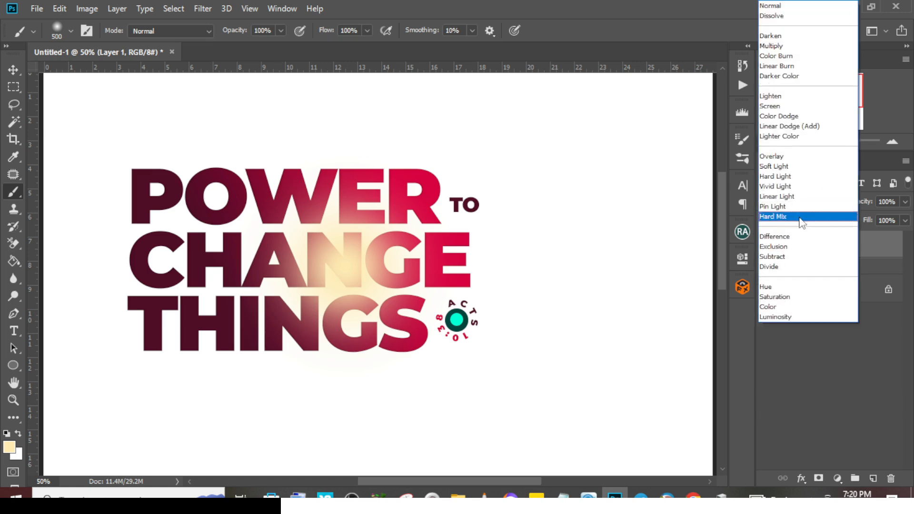
{"action": "left_click", "coordinate": [781, 96]}
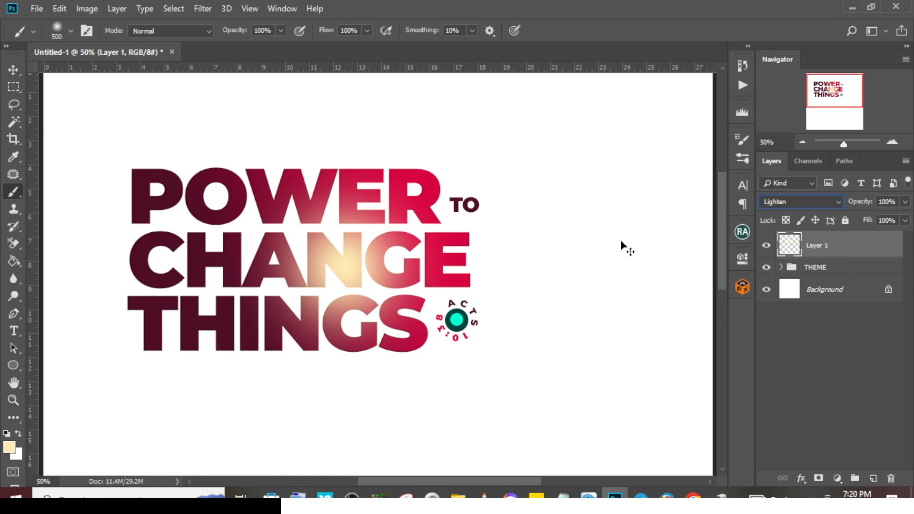
Scale the painted glow down around its centre to about 59% and apply the transform
{"action": "key", "text": "ctrl+t"}
{"action": "left_click_drag", "start_coordinate": [480, 132], "coordinate": [426, 189]}
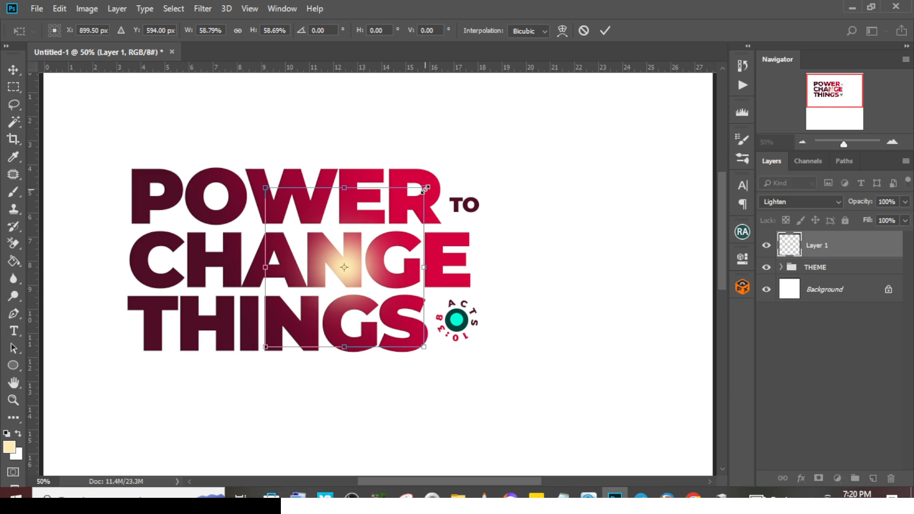
{"action": "key", "text": "Return"}
{"action": "key", "text": "b"}
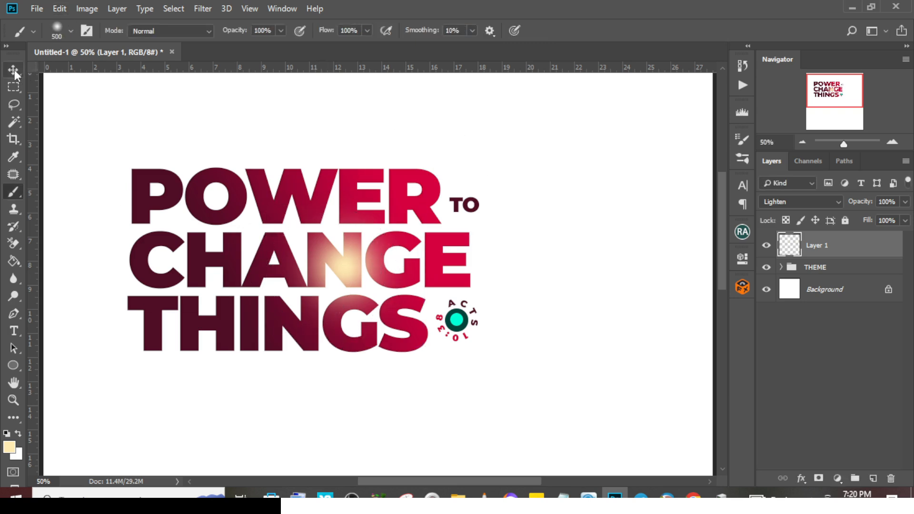
Move the glow between "POWER" and "CHANGE", and place a duplicate of it over the T of "THINGS"
{"action": "left_click", "coordinate": [14, 71]}
{"action": "mouse_move", "coordinate": [348, 276]}
{"action": "left_mouse_down"}
{"action": "mouse_move", "coordinate": [263, 234]}
{"action": "mouse_move", "coordinate": [260, 242]}
{"action": "left_mouse_up"}
{"action": "key", "text": "ctrl+j"}
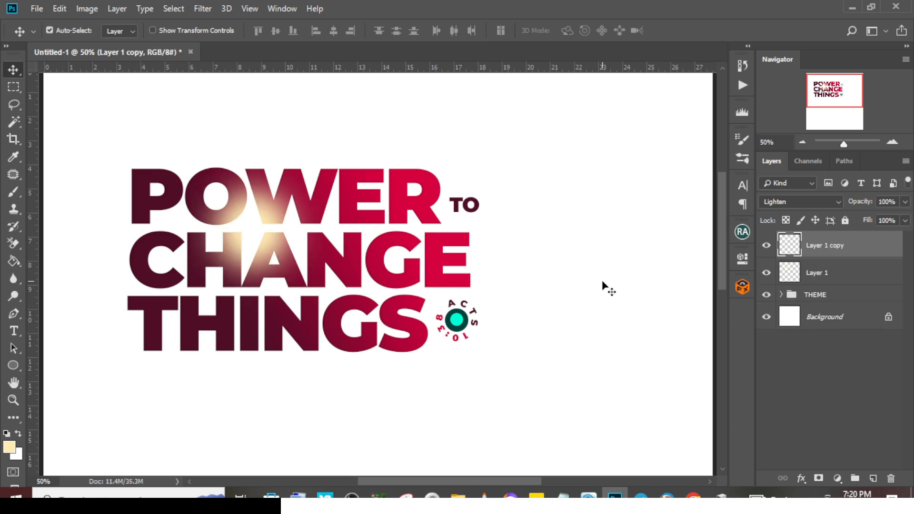
{"action": "left_click_drag", "start_coordinate": [267, 242], "coordinate": [143, 332]}
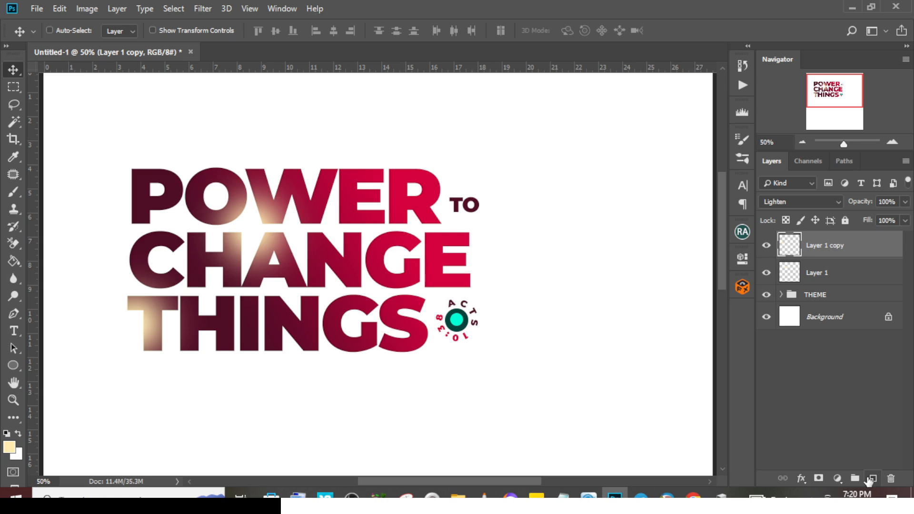
Place the "pngegg copy" lightning bolt image from the FLYERS folder, scaled down to fit over the O of "POWER"
{"action": "left_click", "coordinate": [458, 495]}
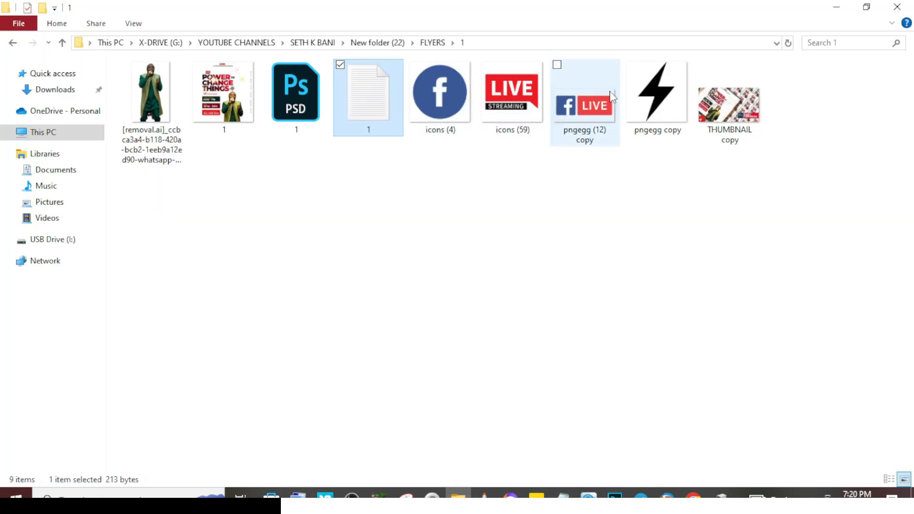
{"action": "left_click_drag", "start_coordinate": [657, 97], "coordinate": [336, 231]}
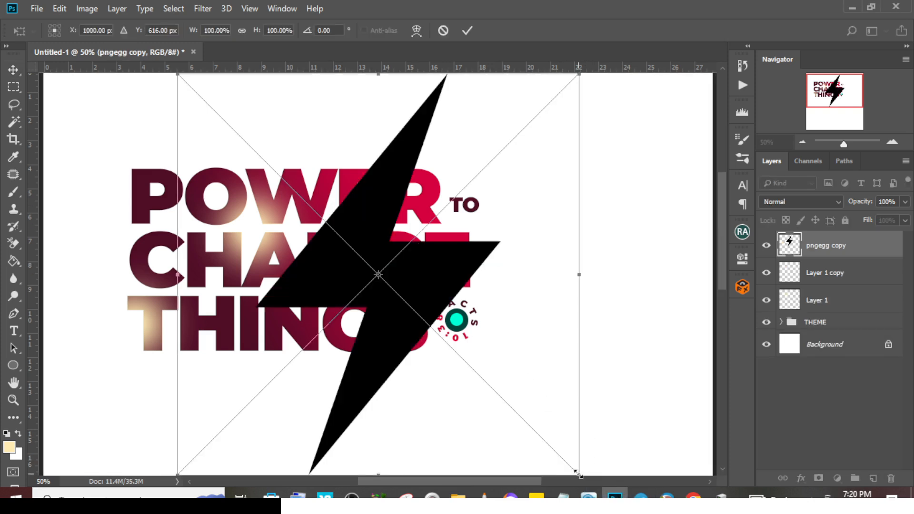
{"action": "left_click_drag", "start_coordinate": [577, 473], "coordinate": [236, 204]}
{"action": "left_click_drag", "start_coordinate": [254, 236], "coordinate": [242, 224]}
{"action": "key", "text": "Return"}
{"action": "key", "text": "Down"}
{"action": "key", "text": "Down"}
{"action": "key", "text": "Down"}
{"action": "key", "text": "Right"}
{"action": "key", "text": "Right"}
{"action": "key", "text": "Right"}
{"action": "key", "text": "Right"}
{"action": "key", "text": "Right"}
{"action": "key", "text": "Right"}
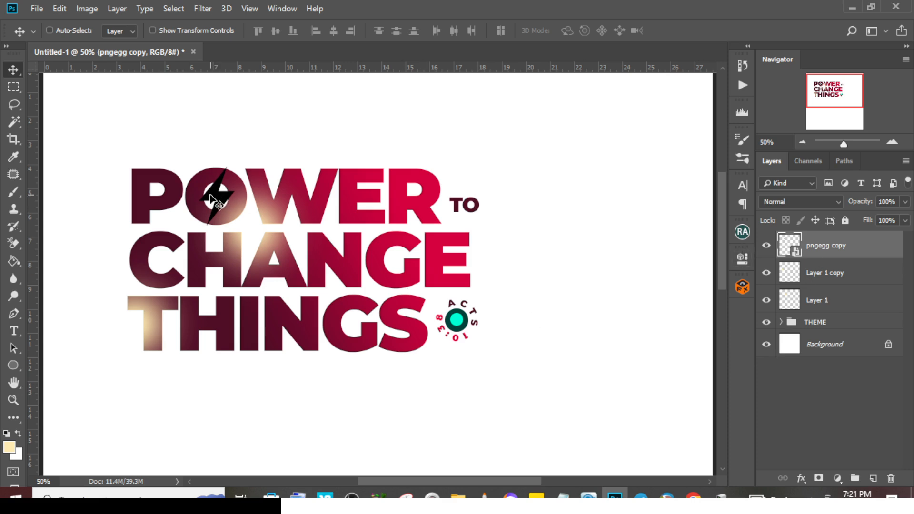
Give the lightning bolt layer a Color Overlay in white ffffff
{"action": "double_click", "coordinate": [887, 245]}
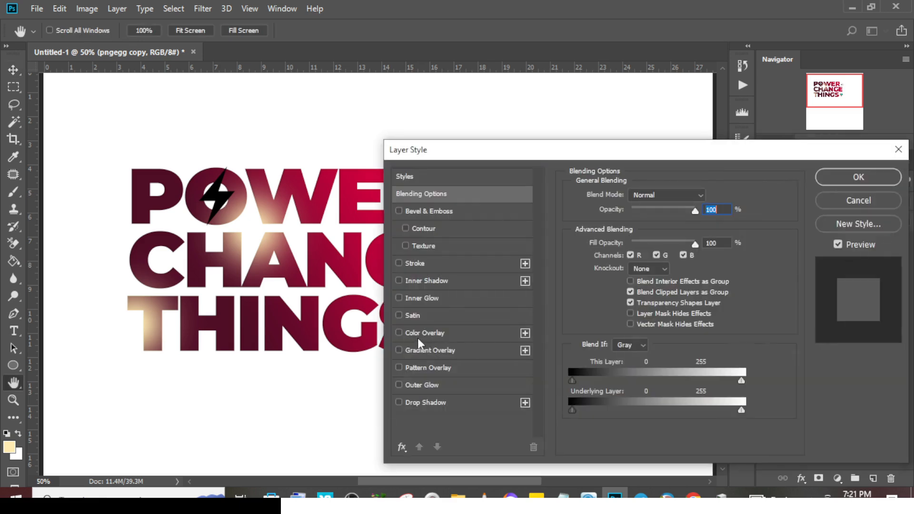
{"action": "left_click", "coordinate": [432, 333]}
{"action": "left_click", "coordinate": [709, 197]}
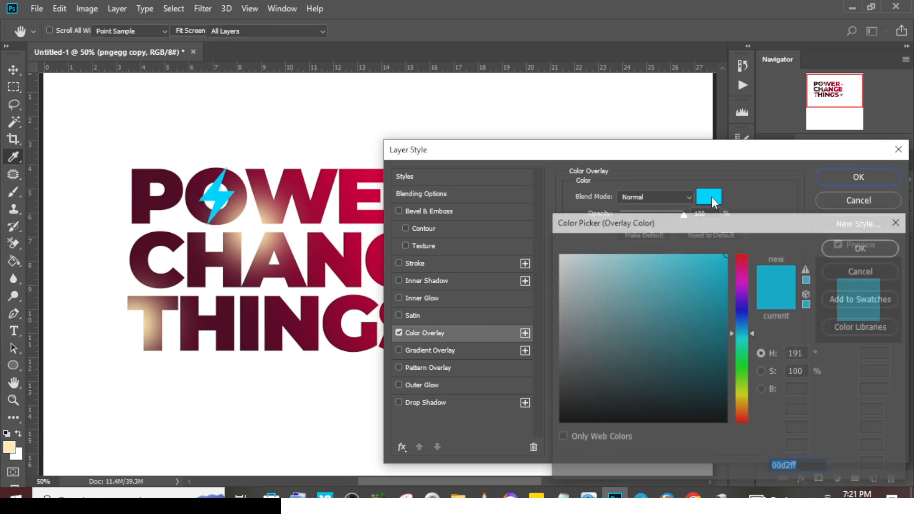
{"action": "type", "text": "ffffff"}
{"action": "left_click", "coordinate": [875, 245]}
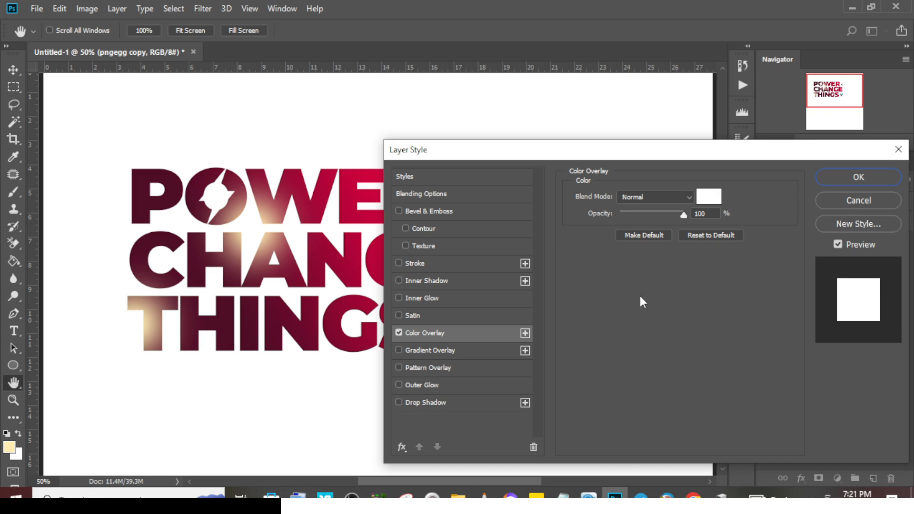
Add an Outer Glow to the bolt with Color Dodge, colour 8e8b8b, 95% opacity, 8% spread and 60 px size
{"action": "left_click", "coordinate": [415, 385]}
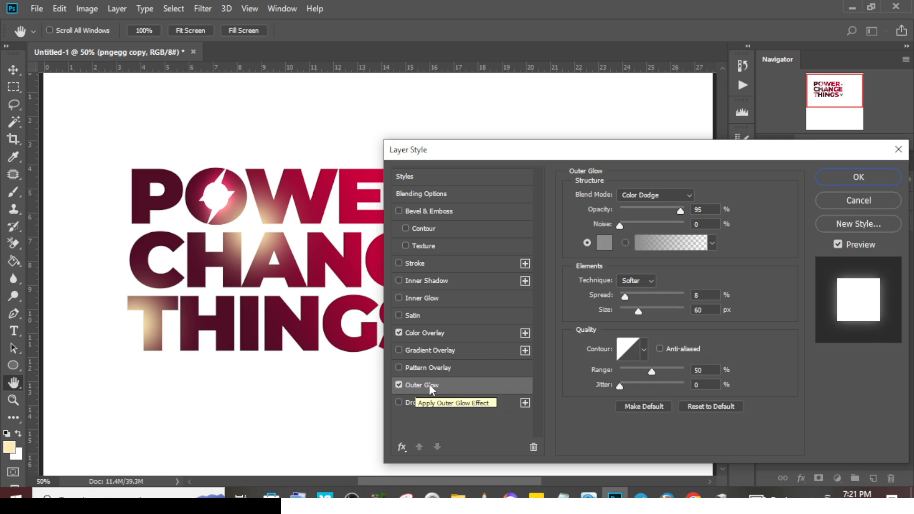
{"action": "left_click", "coordinate": [633, 195]}
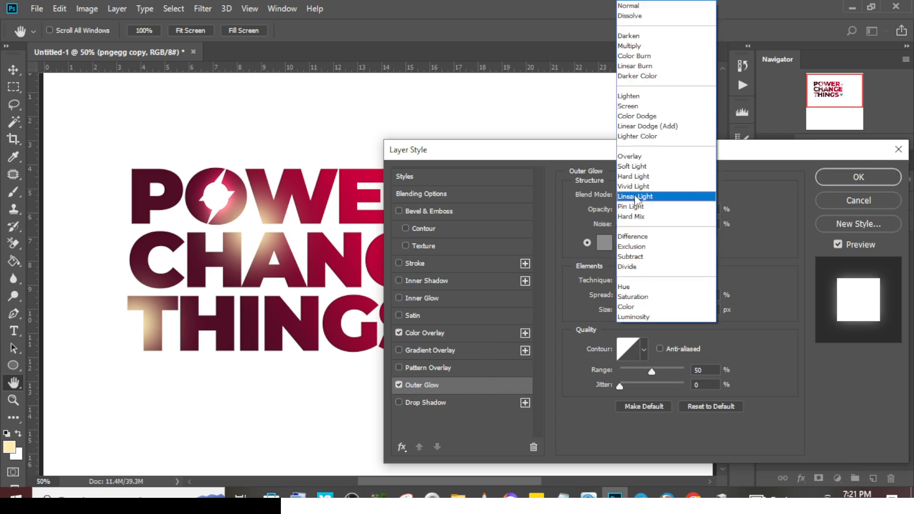
{"action": "left_click", "coordinate": [637, 116]}
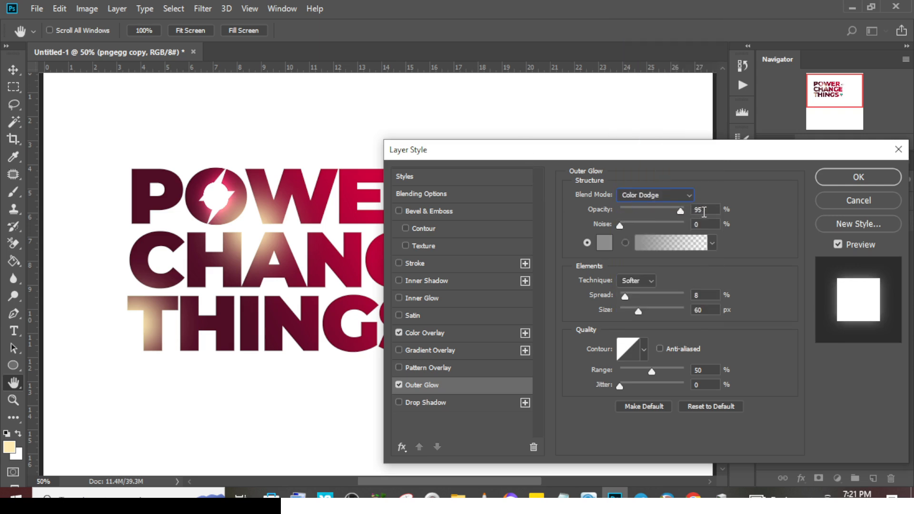
{"action": "left_click", "coordinate": [683, 211]}
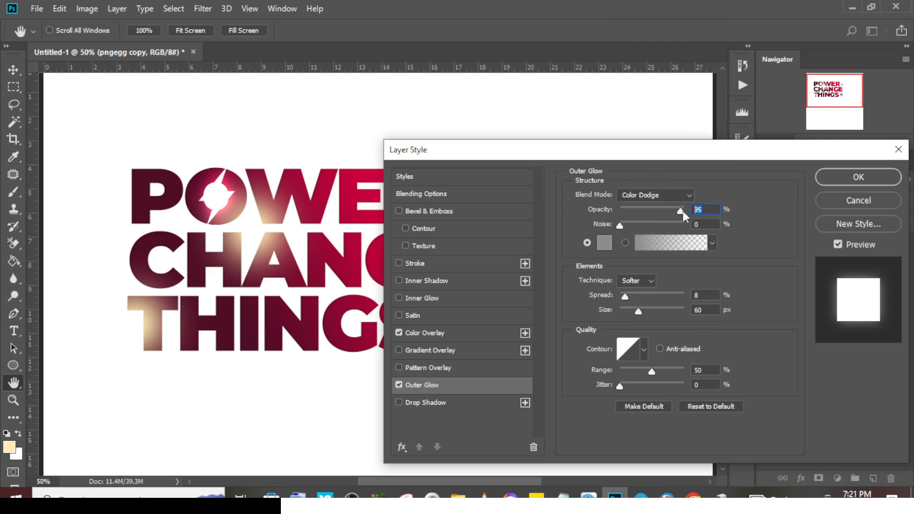
{"action": "left_click", "coordinate": [603, 246]}
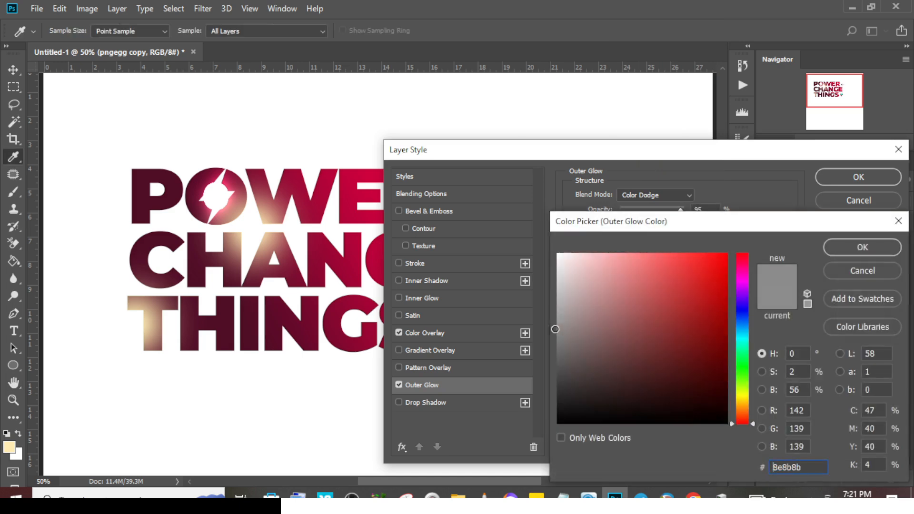
{"action": "left_click", "coordinate": [856, 245]}
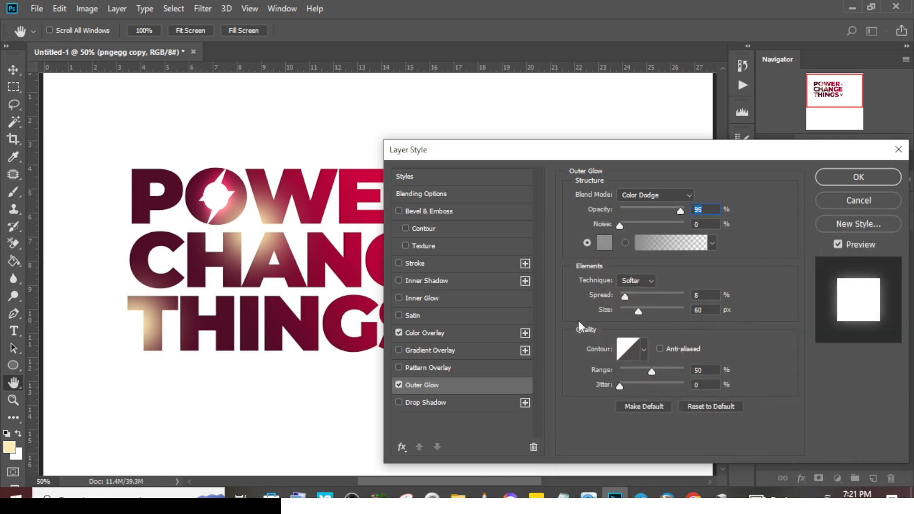
{"action": "left_click", "coordinate": [833, 181]}
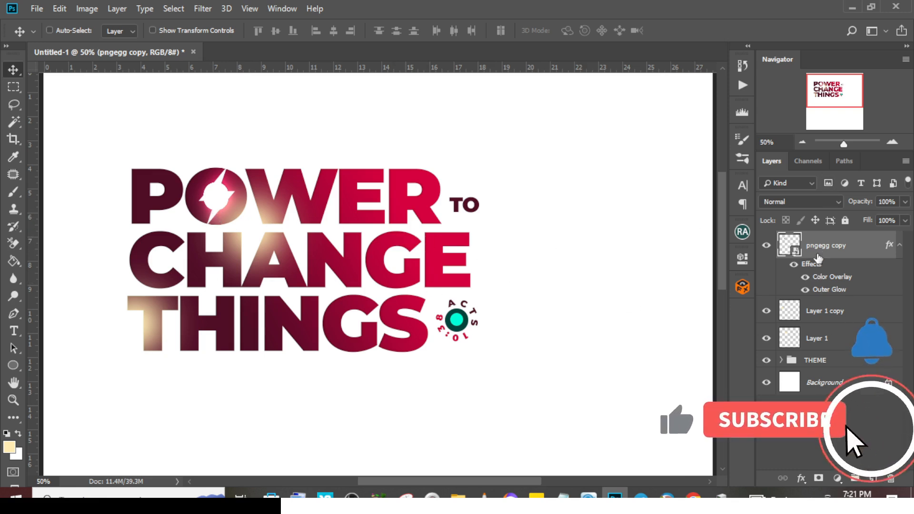
Duplicate the glow on the T of "THINGS", move the copy onto the O of "POWER", and set its opacity to 29%
{"action": "left_click", "coordinate": [823, 315]}
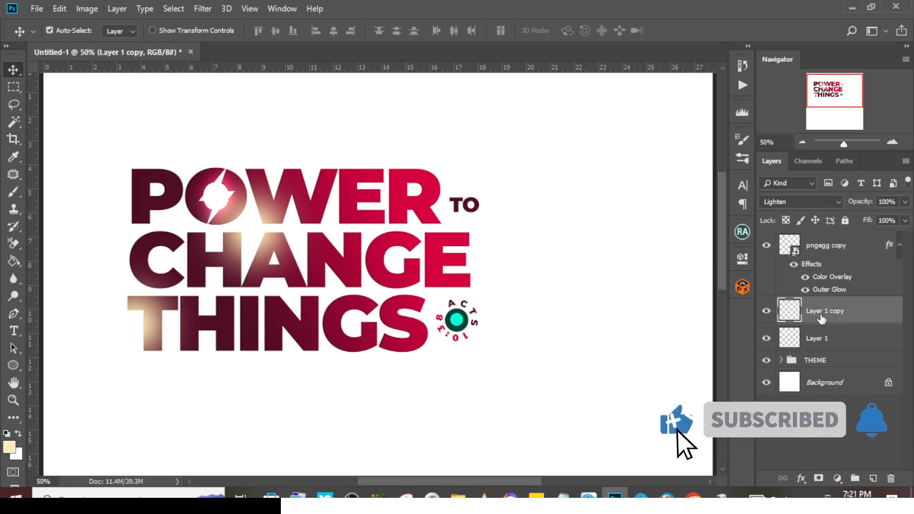
{"action": "key", "text": "ctrl+j"}
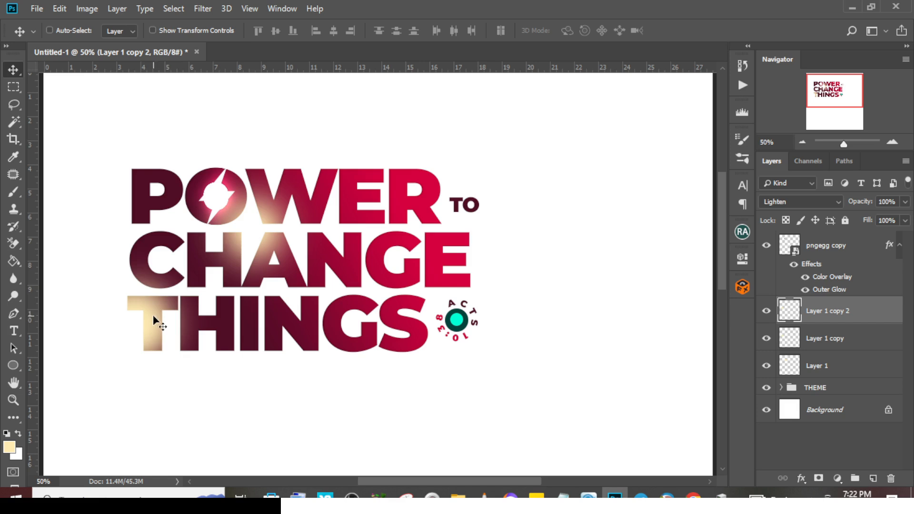
{"action": "left_click_drag", "start_coordinate": [159, 320], "coordinate": [227, 190]}
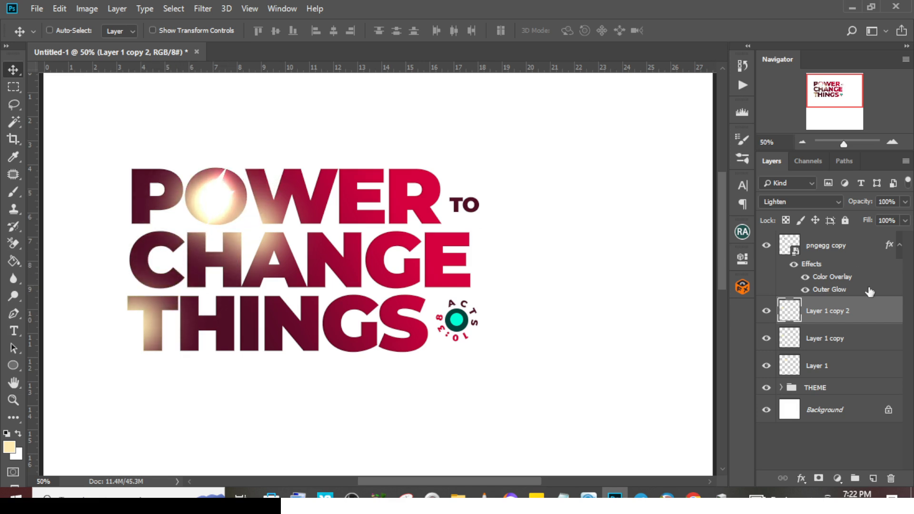
{"action": "left_click", "coordinate": [906, 202]}
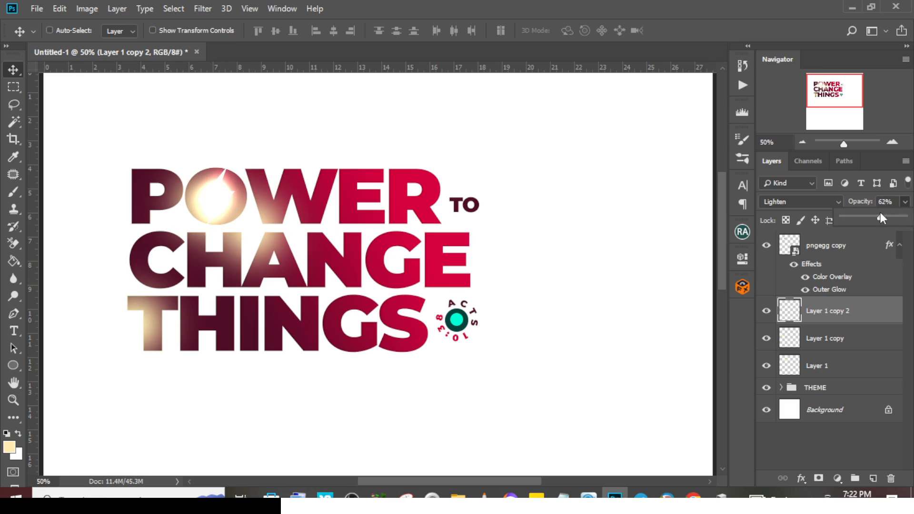
{"action": "left_click_drag", "start_coordinate": [881, 212], "coordinate": [862, 218]}
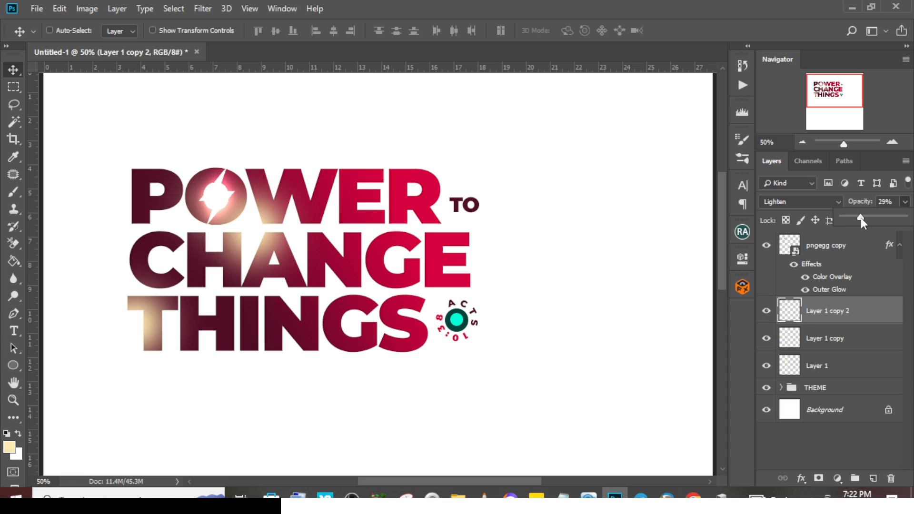
Group the lightning bolt layer together with the three glow layers
{"action": "left_click", "coordinate": [852, 246]}
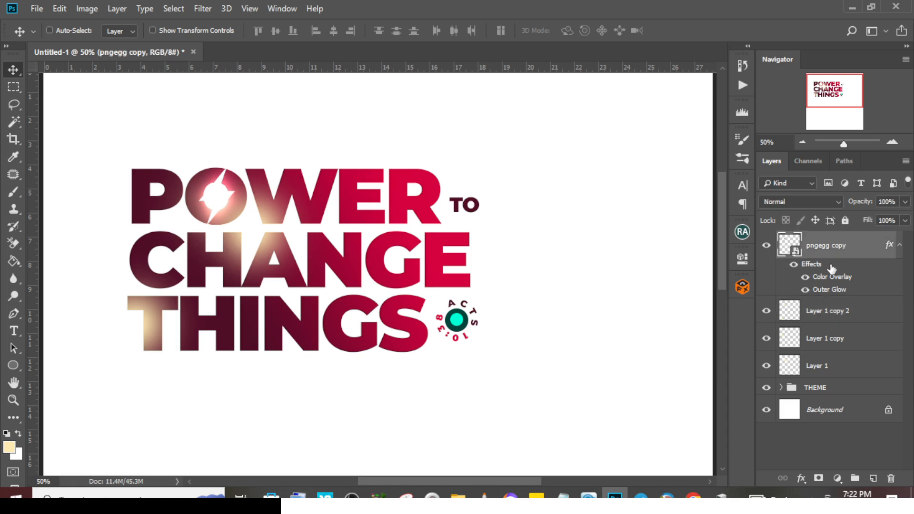
{"action": "left_click", "coordinate": [815, 367], "text": "shift"}
{"action": "key", "text": "ctrl+g"}
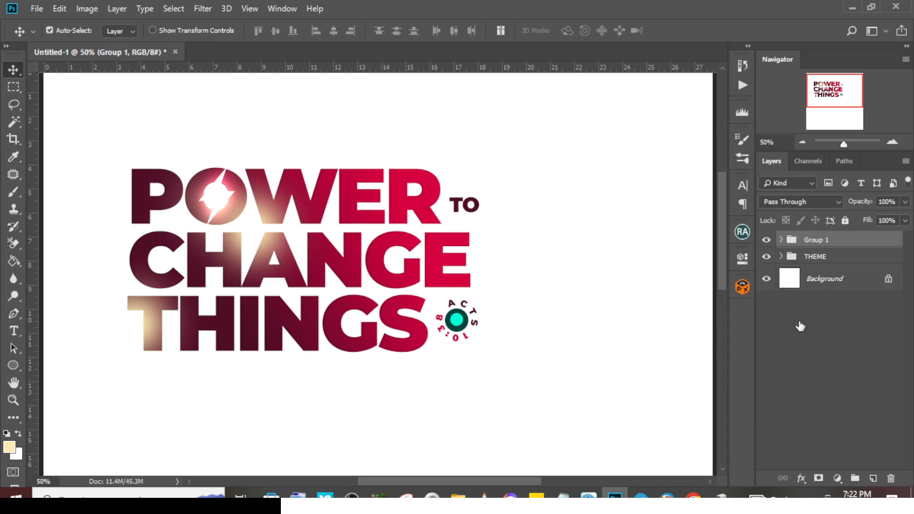
Rename the group holding the lightning bolt and glow layers as GLOW
{"action": "double_click", "coordinate": [812, 241]}
{"action": "type", "text": "GLOW"}
{"action": "key", "text": "Return"}
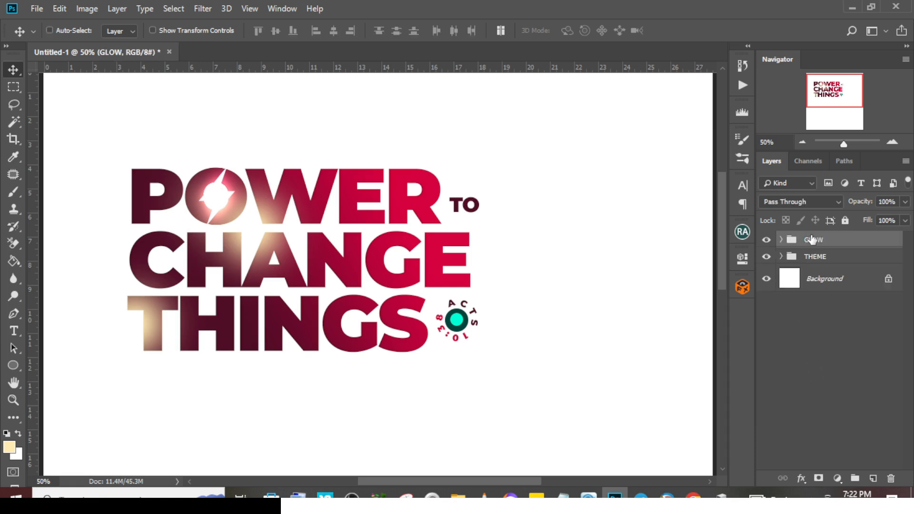
Place the Facebook Live image pngegg (12) copy, scale it to about 39%, and move it above the heading near the canvas's upper edge
{"action": "key", "text": "ctrl+0"}
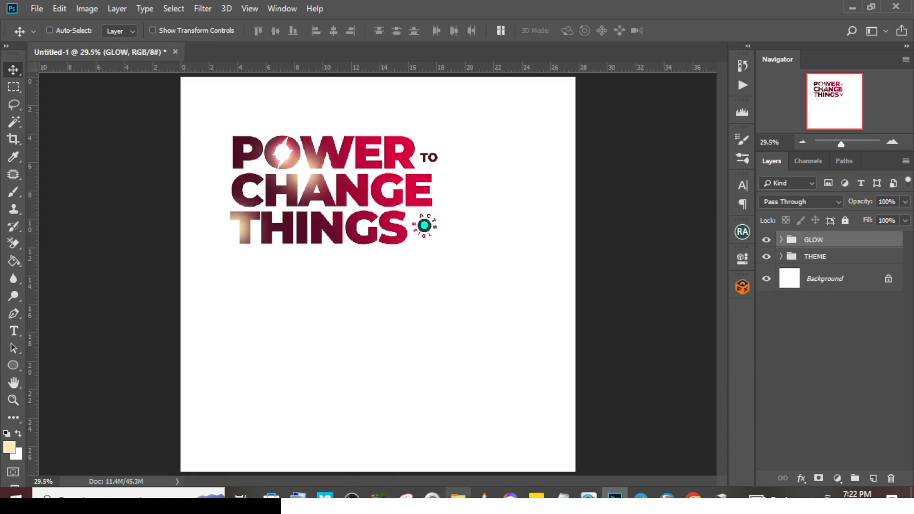
{"action": "left_click", "coordinate": [458, 495]}
{"action": "left_click_drag", "start_coordinate": [585, 104], "coordinate": [427, 286]}
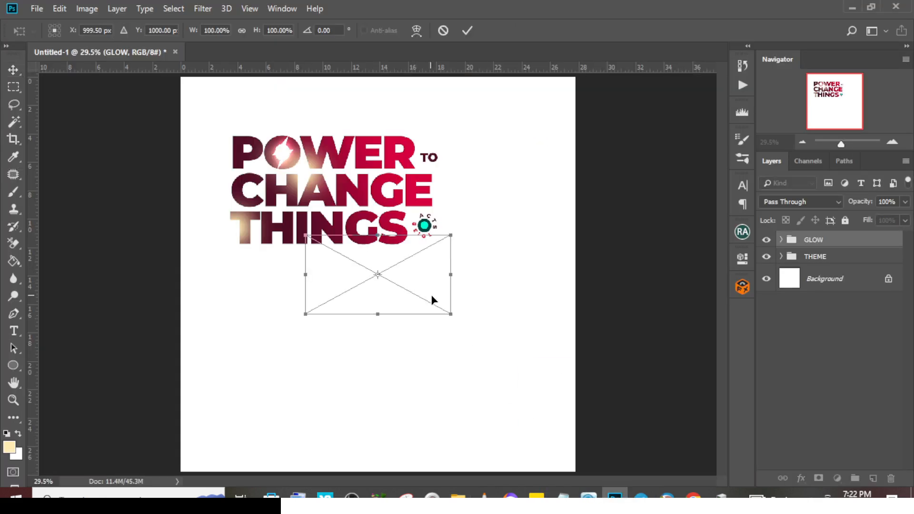
{"action": "left_click_drag", "start_coordinate": [452, 320], "coordinate": [368, 266]}
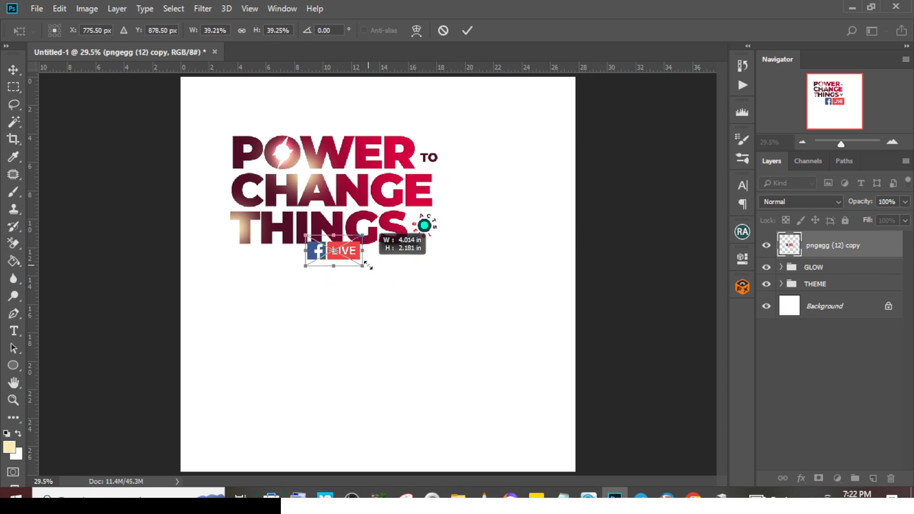
{"action": "key", "text": "Return"}
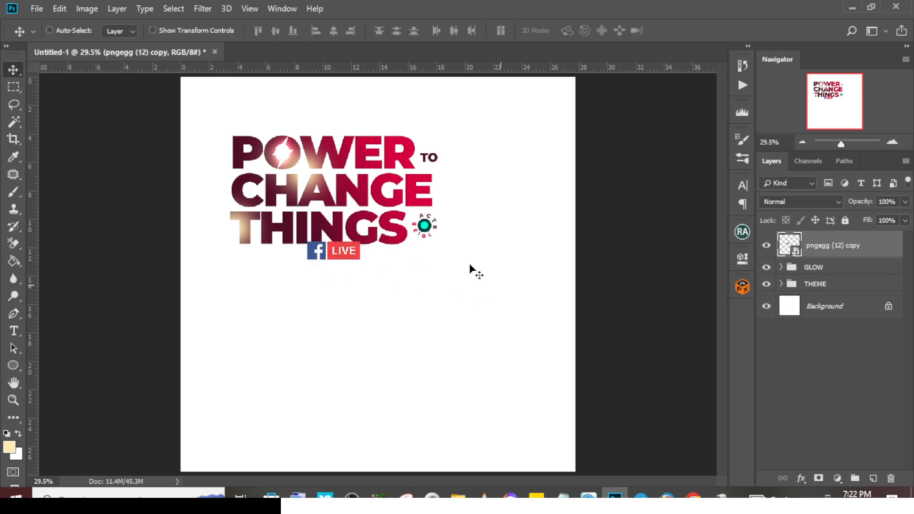
{"action": "left_click_drag", "start_coordinate": [334, 248], "coordinate": [378, 99]}
Copy "-11TH HOUR PROPHETIC PRAYER MINISTRY" from the Notepad notes into a new text layer just above the heading
{"action": "key", "text": "t"}
{"action": "left_click", "coordinate": [291, 116]}
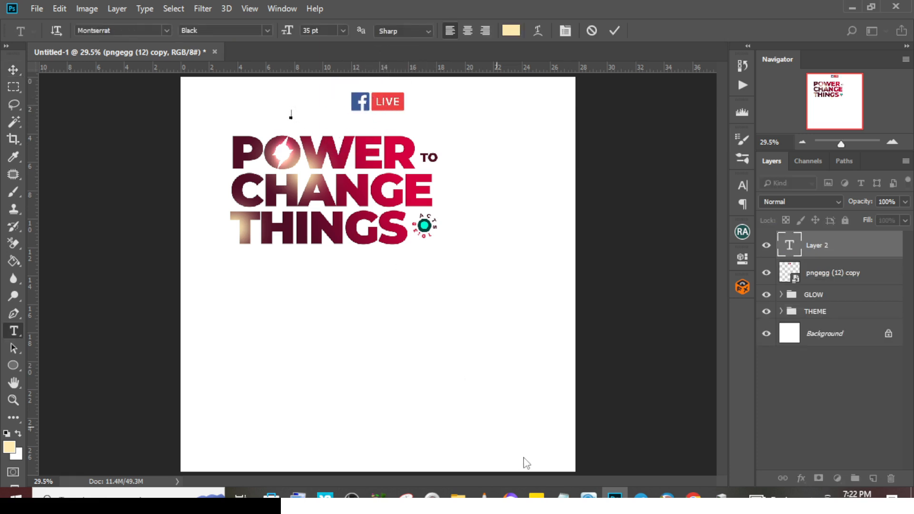
{"action": "left_click", "coordinate": [563, 498]}
{"action": "left_click_drag", "start_coordinate": [556, 281], "coordinate": [332, 281]}
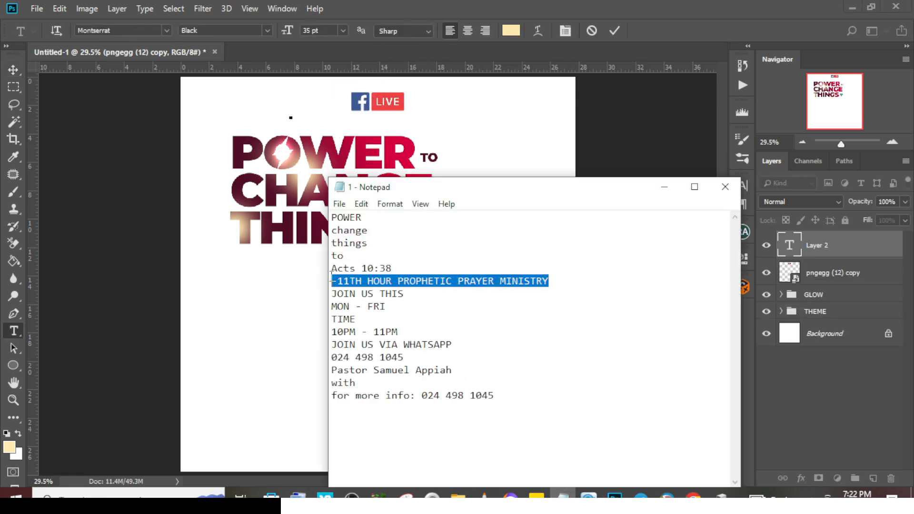
{"action": "left_click", "coordinate": [434, 0]}
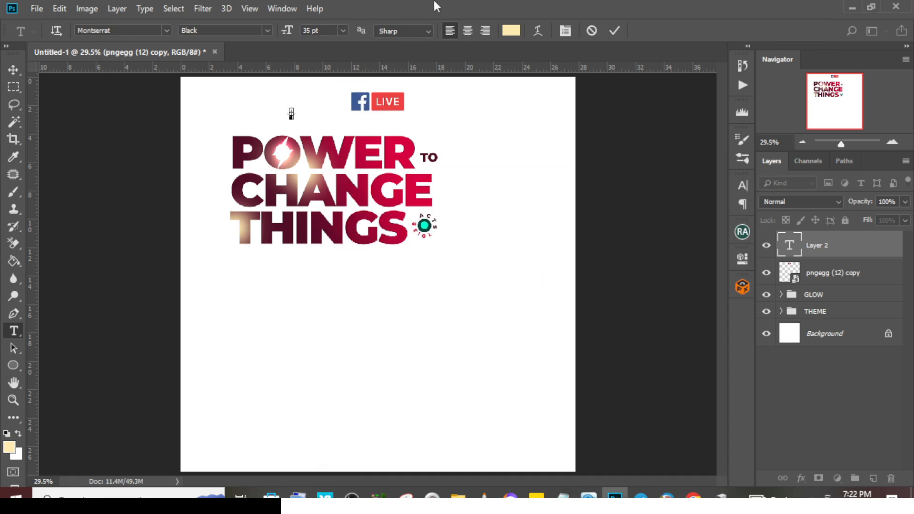
{"action": "type", "text": "-11TH HOUR PROPHETIC PRAYER MINISTRY"}
Colour the ministry line 3d5998, sampled from the Facebook logo's blue
{"action": "left_click", "coordinate": [743, 186]}
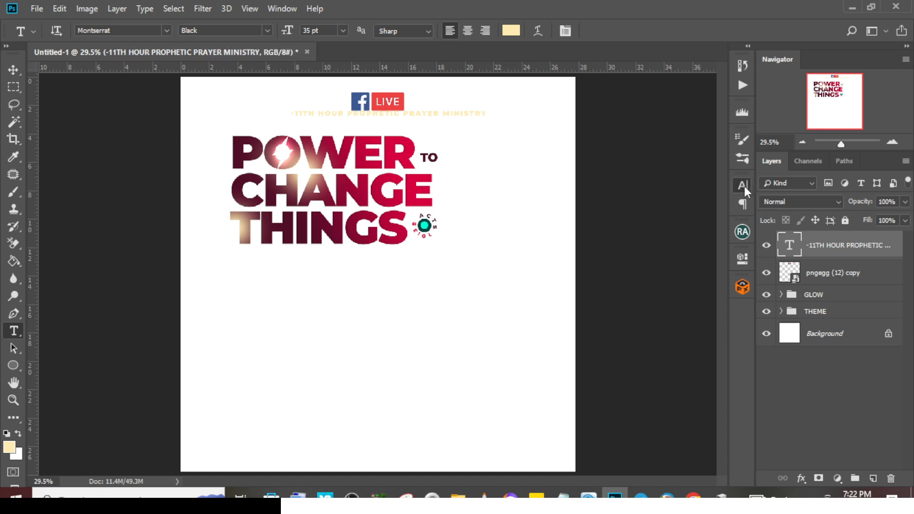
{"action": "left_click", "coordinate": [696, 266]}
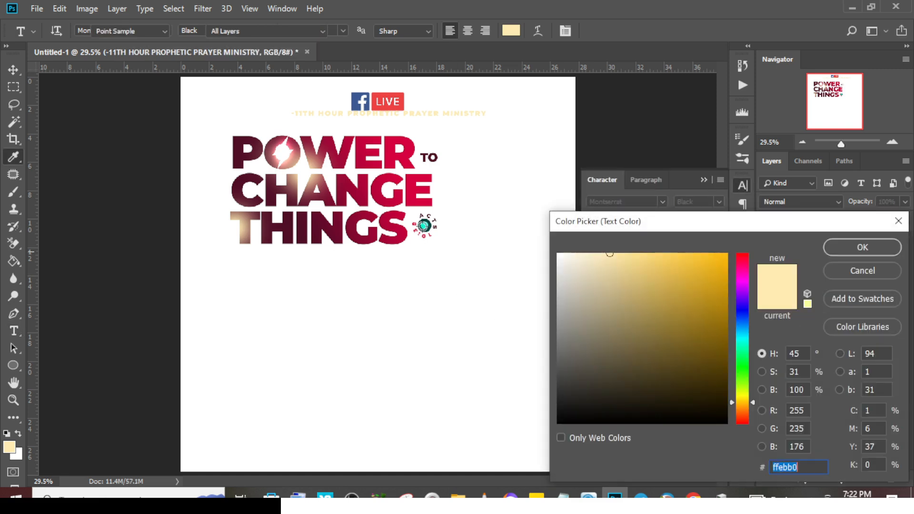
{"action": "left_click", "coordinate": [354, 100]}
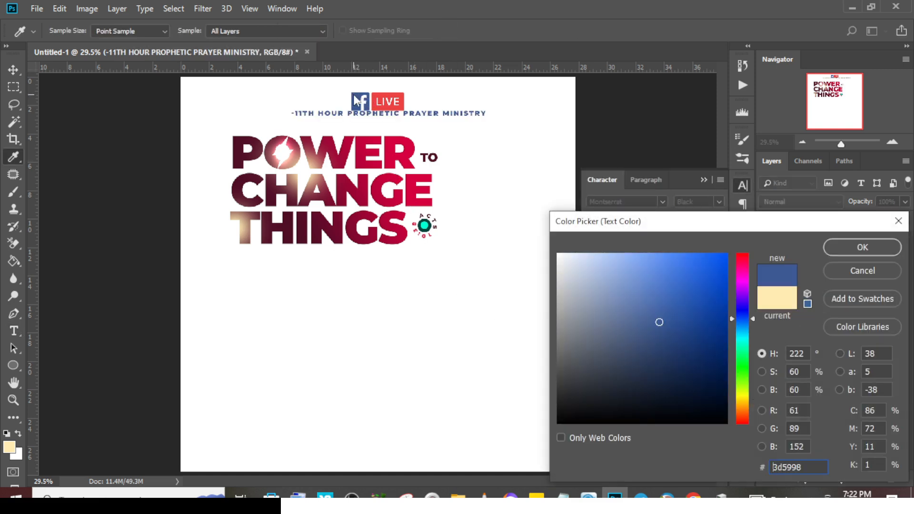
{"action": "left_click", "coordinate": [844, 248]}
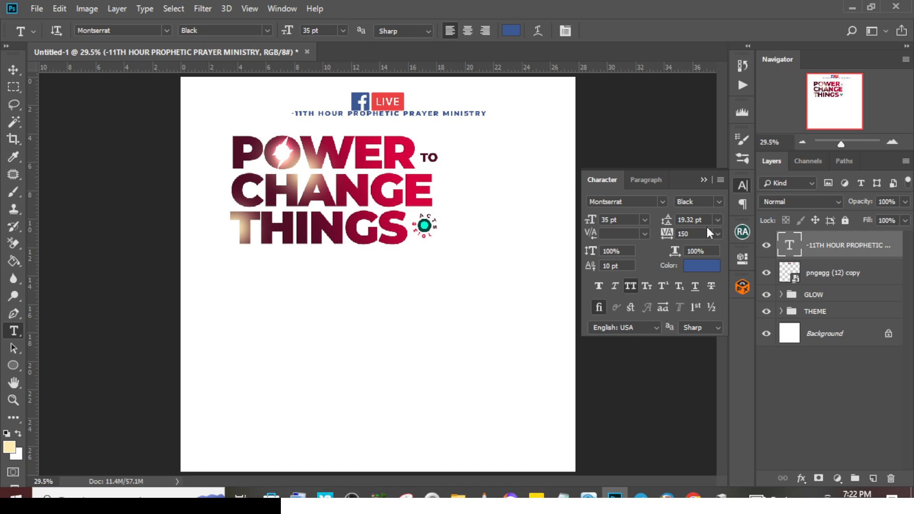
Set the ministry line to Montserrat Medium with -50 tracking and faux italic
{"action": "left_click", "coordinate": [717, 200]}
{"action": "left_click", "coordinate": [703, 301]}
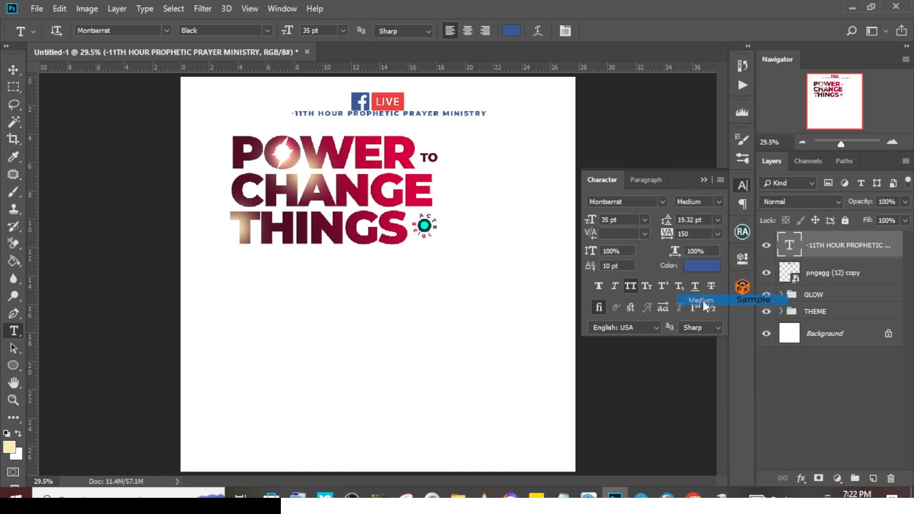
{"action": "left_click_drag", "start_coordinate": [628, 220], "coordinate": [576, 219]}
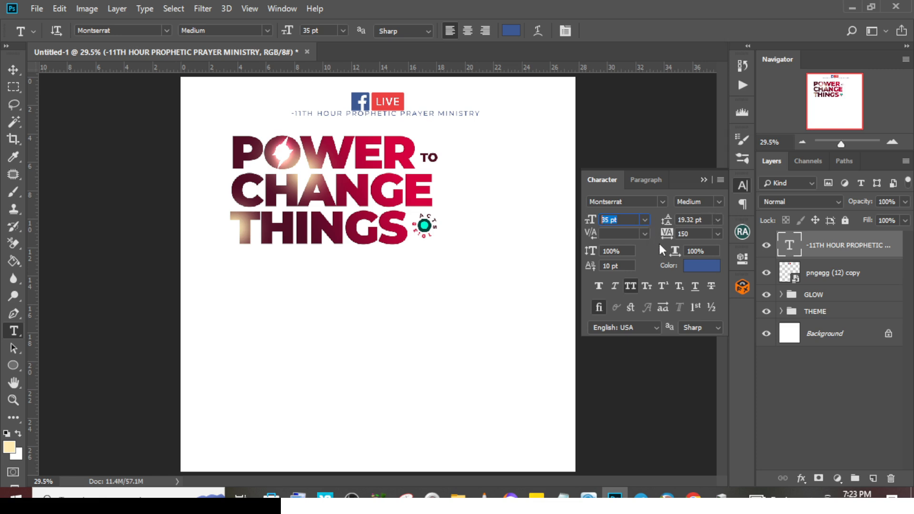
{"action": "left_click", "coordinate": [691, 231]}
{"action": "type", "text": "-50"}
{"action": "key", "text": "Return"}
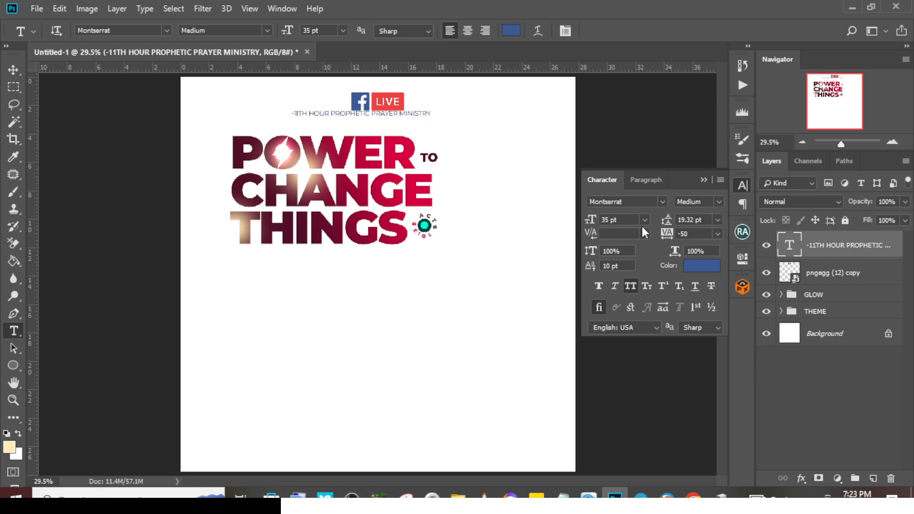
{"action": "left_click", "coordinate": [615, 286]}
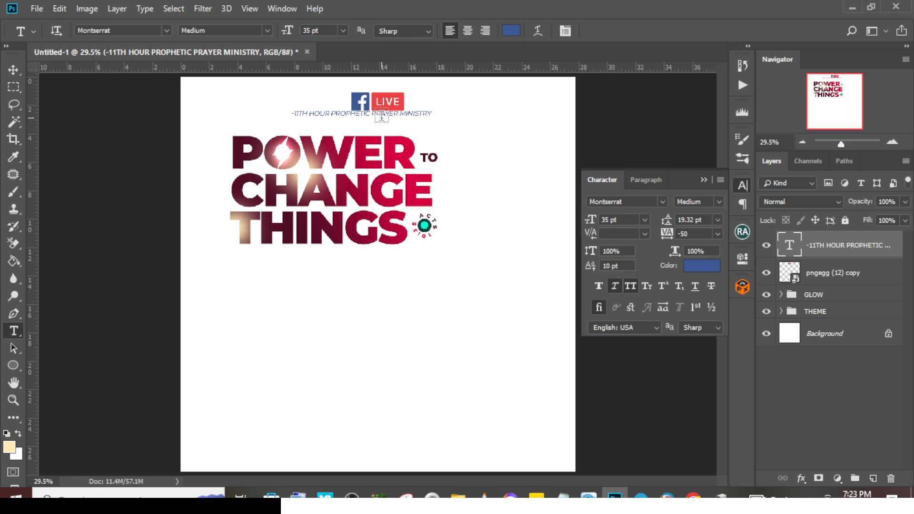
Show the layout grid lines and centre the ministry line horizontally on the canvas below the Facebook Live badge
{"action": "key", "text": "ctrl+plus"}
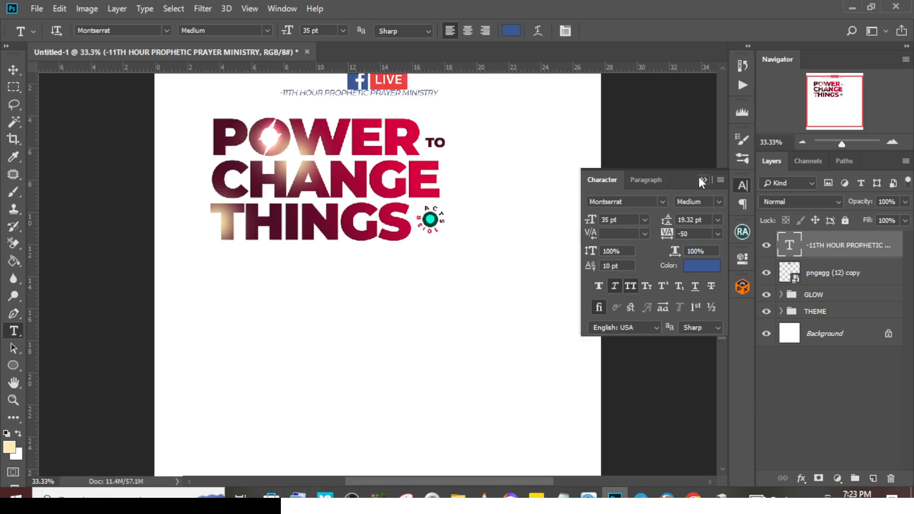
{"action": "left_click", "coordinate": [703, 180]}
{"action": "left_click_drag", "start_coordinate": [722, 232], "coordinate": [720, 204]}
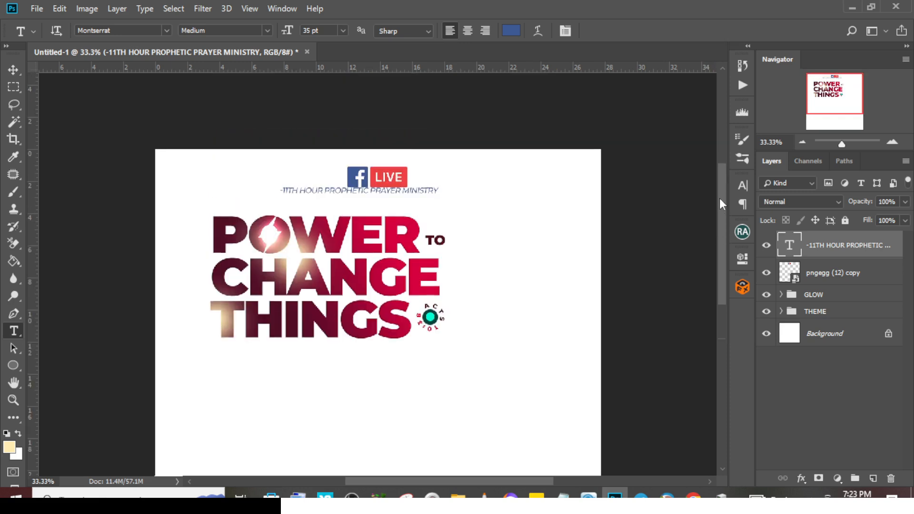
{"action": "key", "text": "ctrl+apostrophe"}
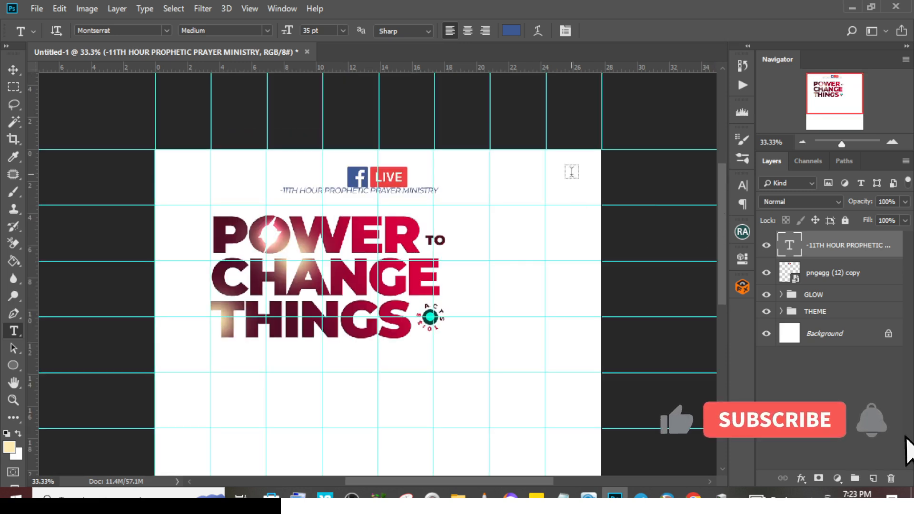
{"action": "key", "text": "ctrl+t"}
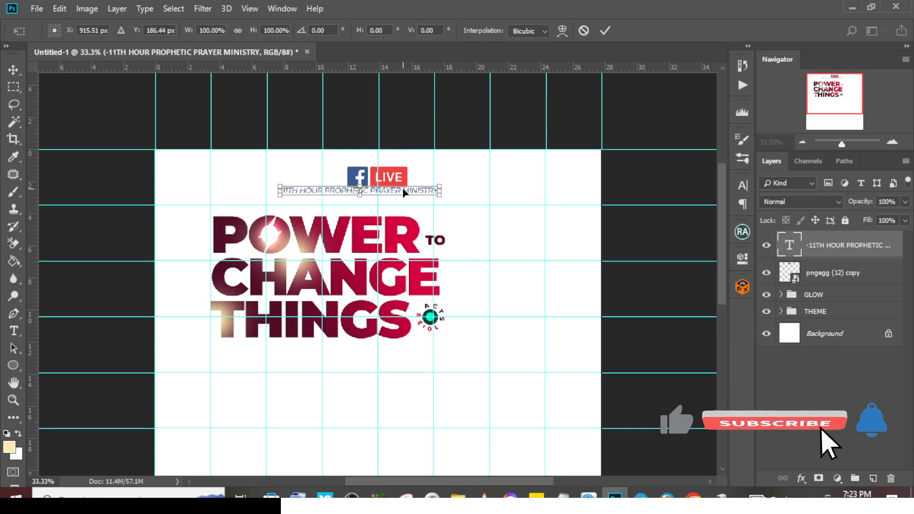
{"action": "left_click_drag", "start_coordinate": [404, 191], "coordinate": [421, 196]}
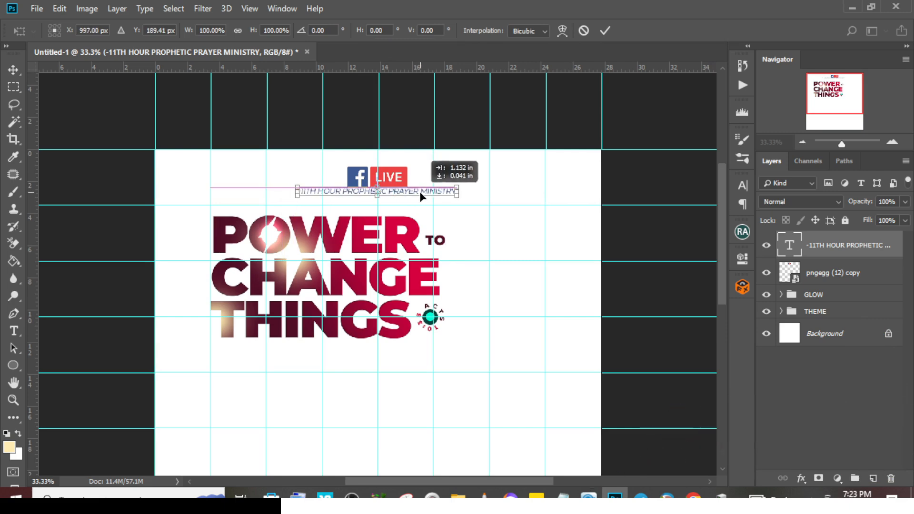
{"action": "key", "text": "Return"}
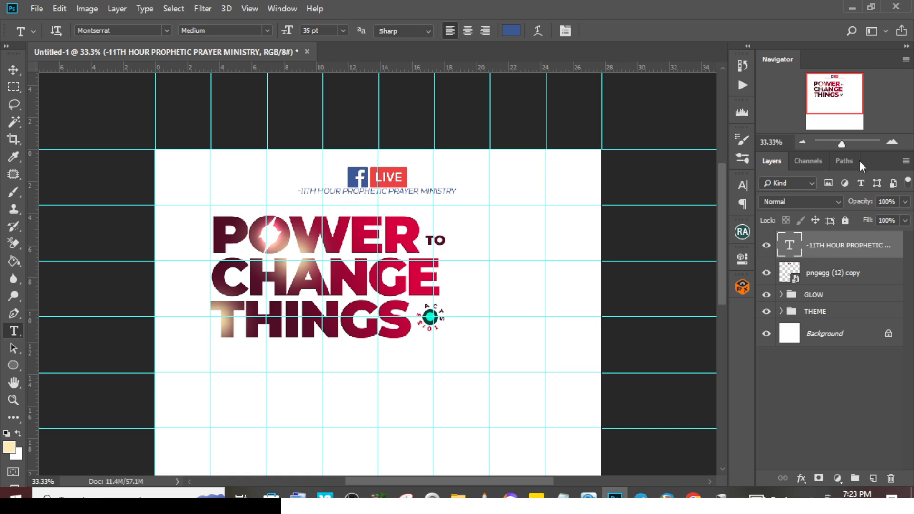
Change the ministry line's weight to Bold and re-centre it horizontally on the canvas
{"action": "left_click", "coordinate": [744, 185]}
{"action": "left_click", "coordinate": [718, 202]}
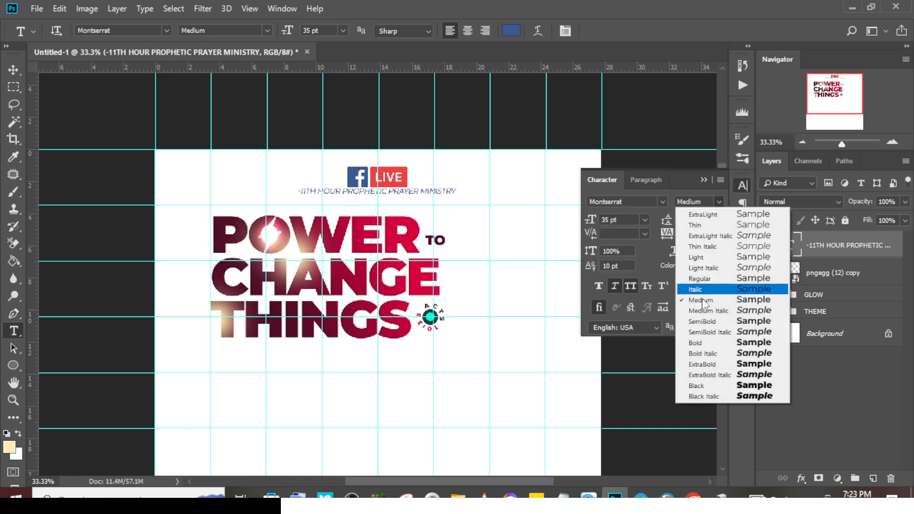
{"action": "left_click", "coordinate": [702, 344]}
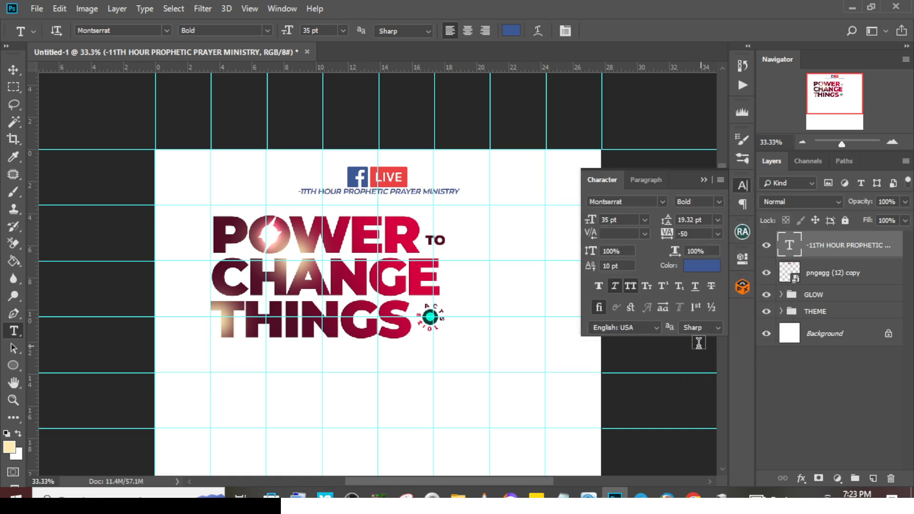
{"action": "key", "text": "ctrl+t"}
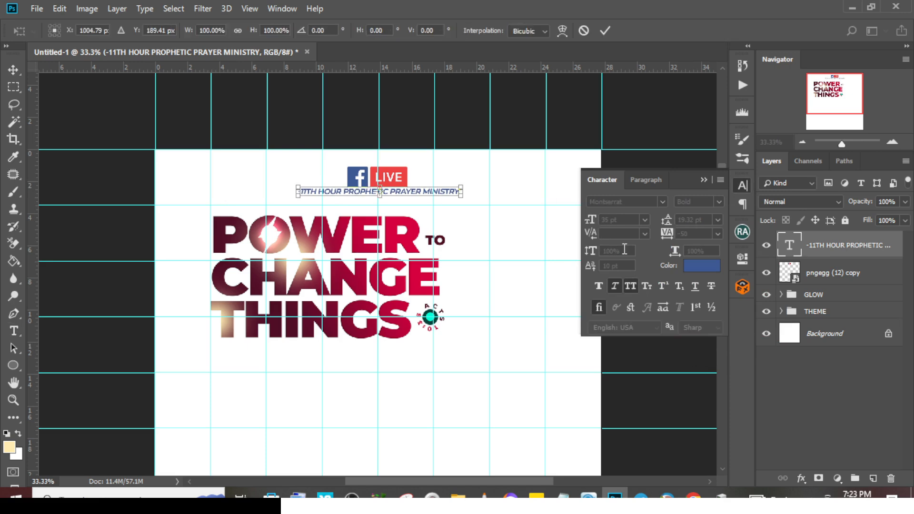
{"action": "key", "text": "Return"}
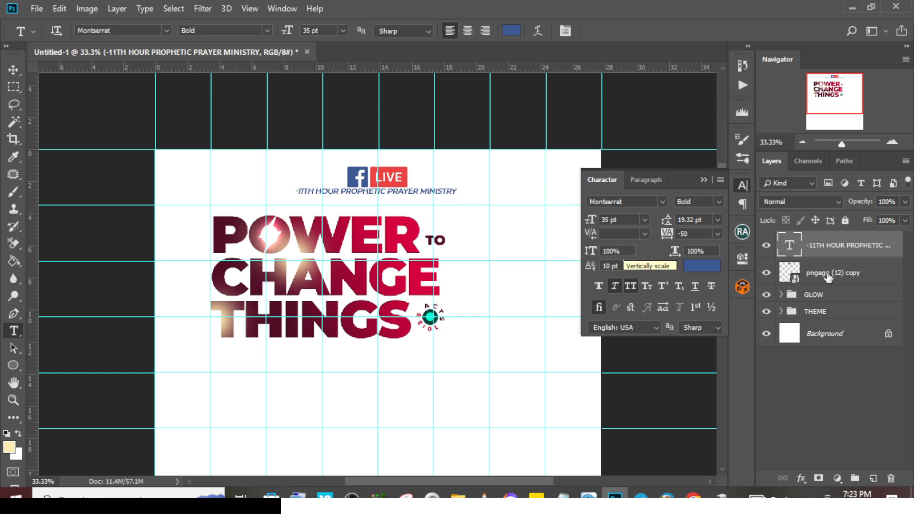
Scale the Facebook Live badge down to about 30% and skew its upper edge rightward to match the italic text
{"action": "left_click", "coordinate": [829, 277]}
{"action": "key", "text": "ctrl+t"}
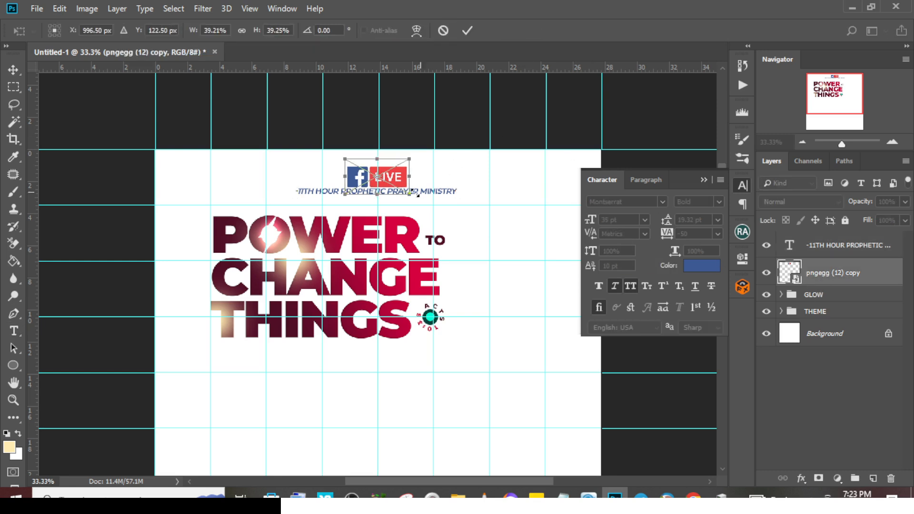
{"action": "left_click_drag", "start_coordinate": [417, 195], "coordinate": [410, 189]}
{"action": "right_click", "coordinate": [393, 157]}
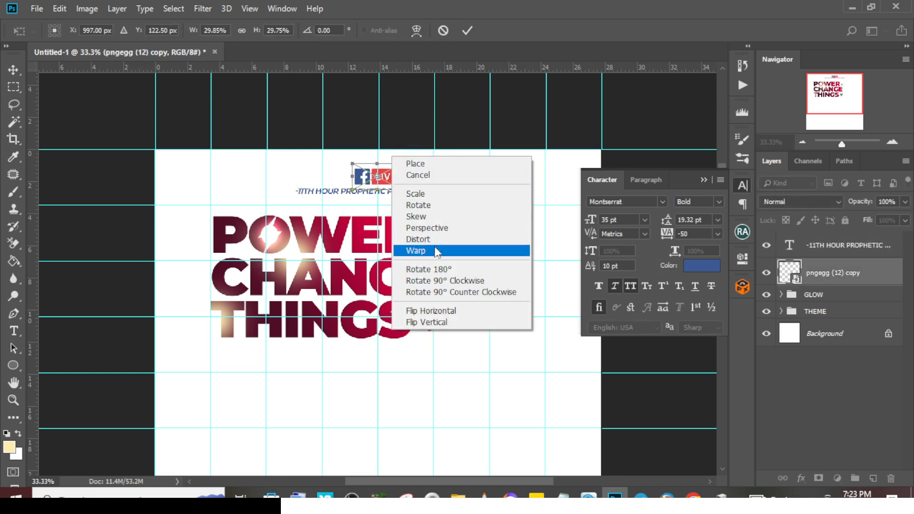
{"action": "left_click", "coordinate": [416, 217]}
{"action": "left_click_drag", "start_coordinate": [377, 163], "coordinate": [390, 164]}
{"action": "key", "text": "Return"}
{"action": "left_click", "coordinate": [743, 185]}
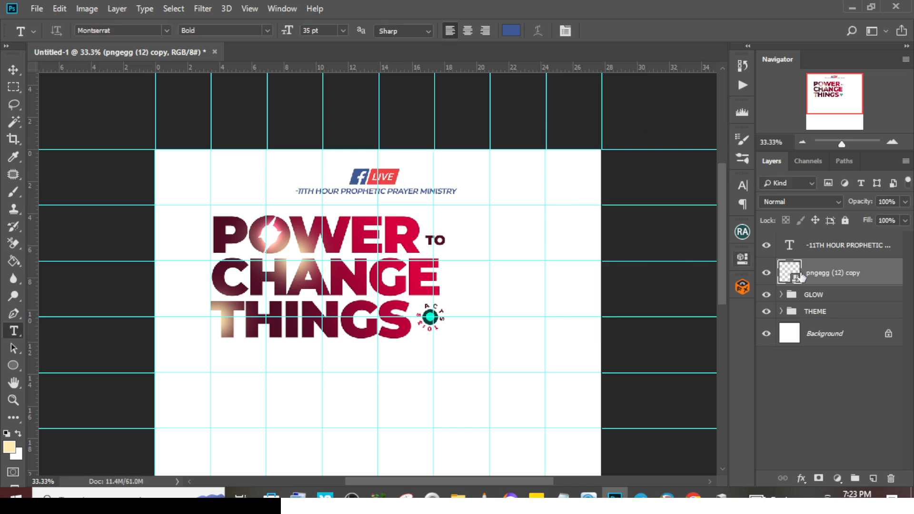
Move the GLOW and THEME groups together downward to leave more space beneath the ministry line
{"action": "left_click", "coordinate": [816, 296]}
{"action": "left_click", "coordinate": [816, 312], "text": "shift"}
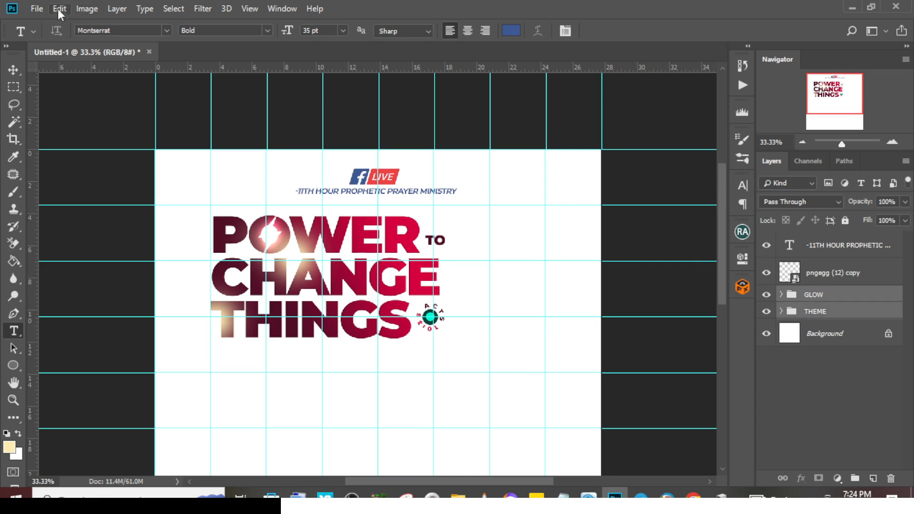
{"action": "left_click", "coordinate": [14, 69]}
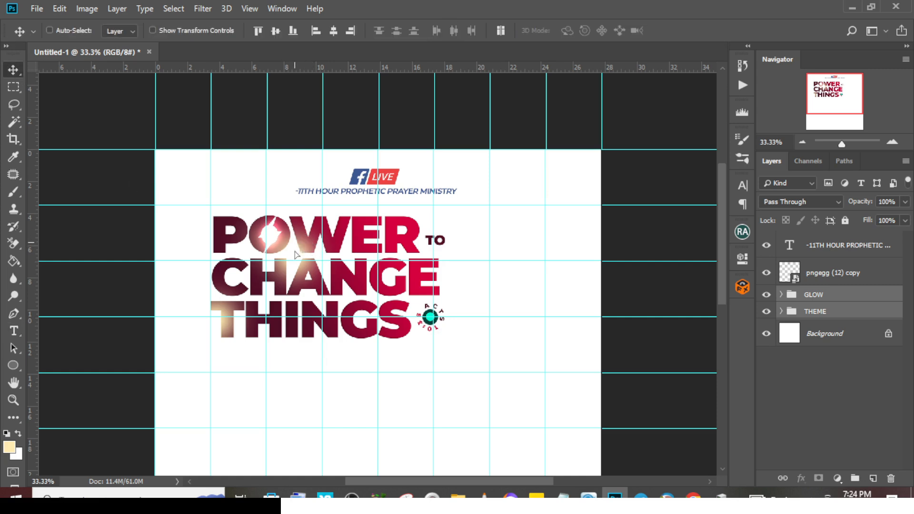
{"action": "left_click_drag", "start_coordinate": [296, 249], "coordinate": [292, 274]}
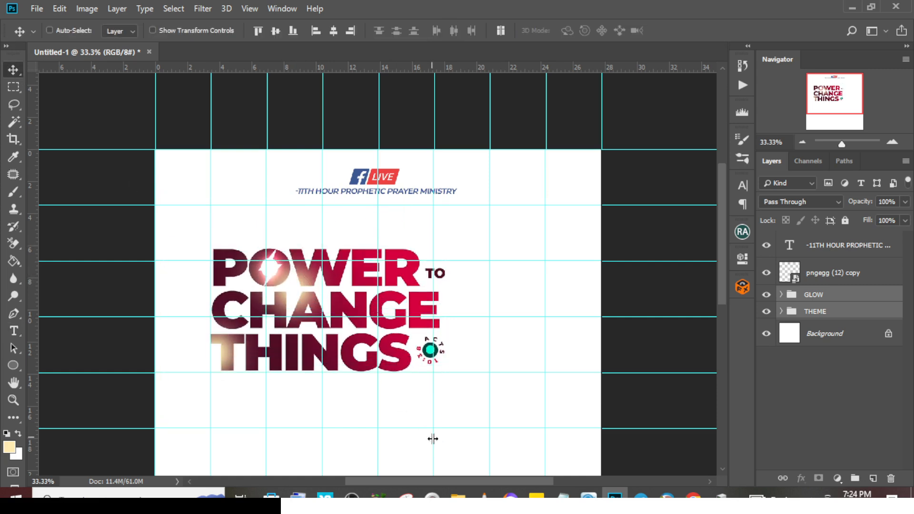
Place the red LIVE streaming image icons (59), shrink it, and position it just above the "PO" of "POWER"
{"action": "left_click", "coordinate": [458, 498]}
{"action": "left_click", "coordinate": [508, 104]}
{"action": "left_click_drag", "start_coordinate": [509, 105], "coordinate": [325, 277]}
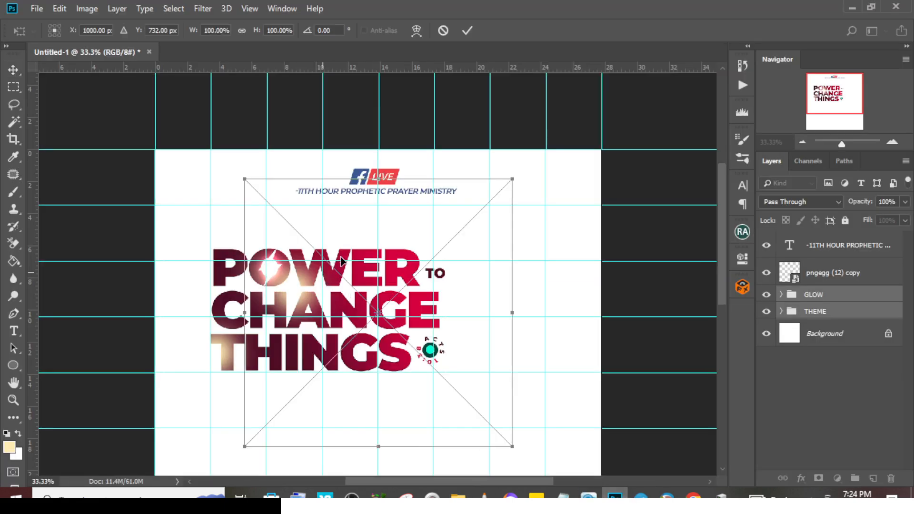
{"action": "left_click_drag", "start_coordinate": [490, 178], "coordinate": [244, 223]}
{"action": "key", "text": "Return"}
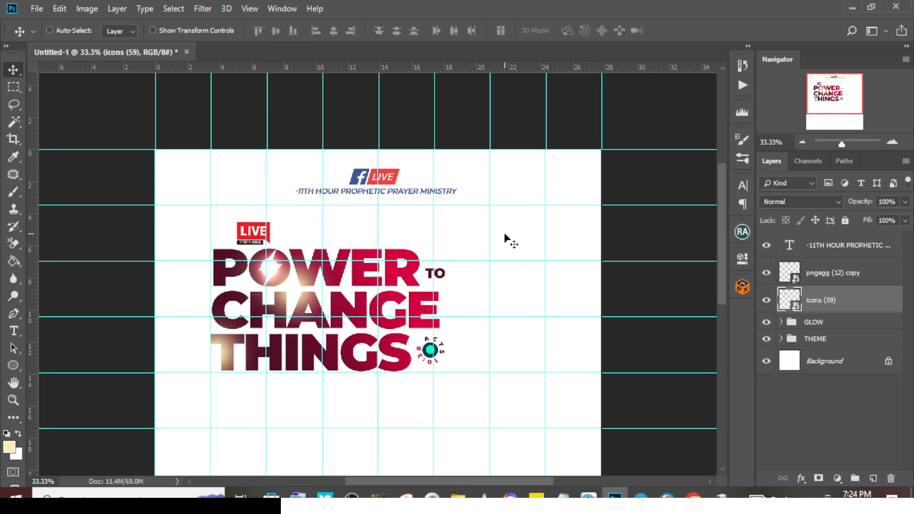
Move the icons (59) layer into the THEME group and collapse the group
{"action": "left_click", "coordinate": [781, 339]}
{"action": "left_click_drag", "start_coordinate": [819, 300], "coordinate": [815, 345]}
{"action": "left_click", "coordinate": [782, 312]}
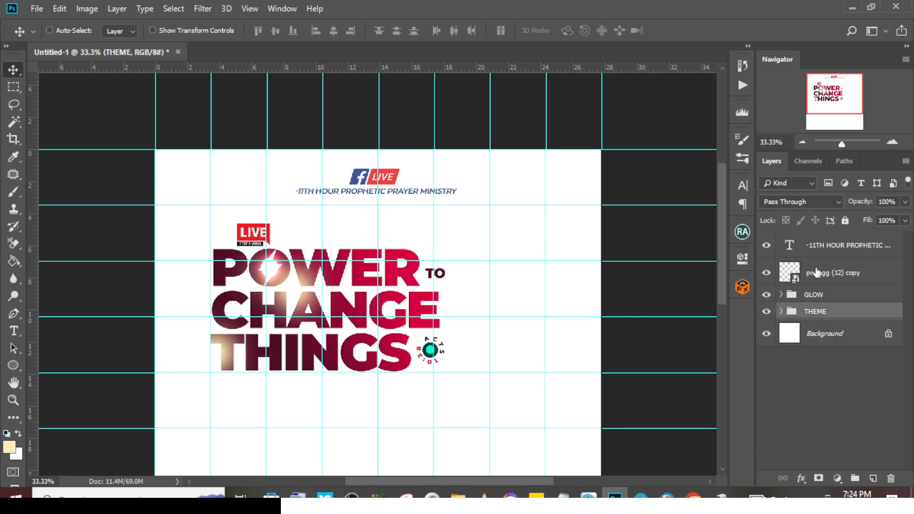
Group the pngegg (12) copy badge layer with the ministry text layer and name the group FACEBOOK
{"action": "key", "text": "ctrl+0"}
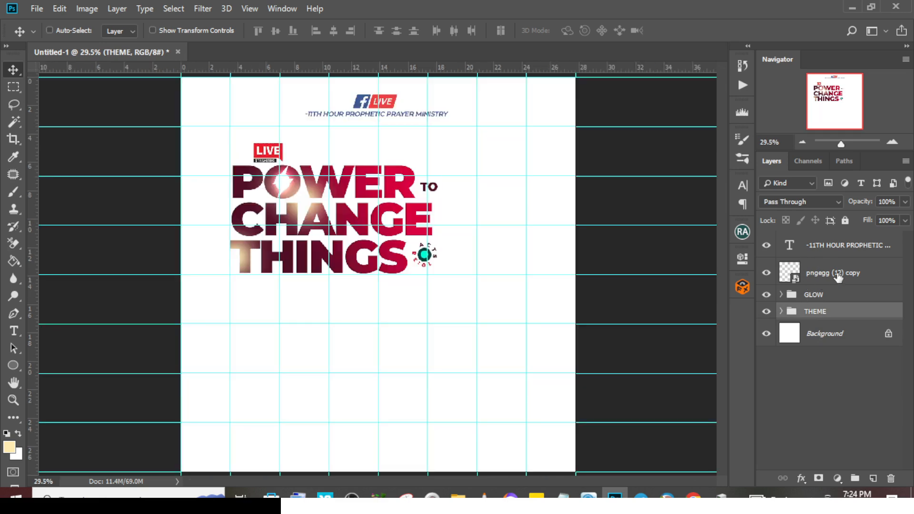
{"action": "left_click", "coordinate": [813, 276]}
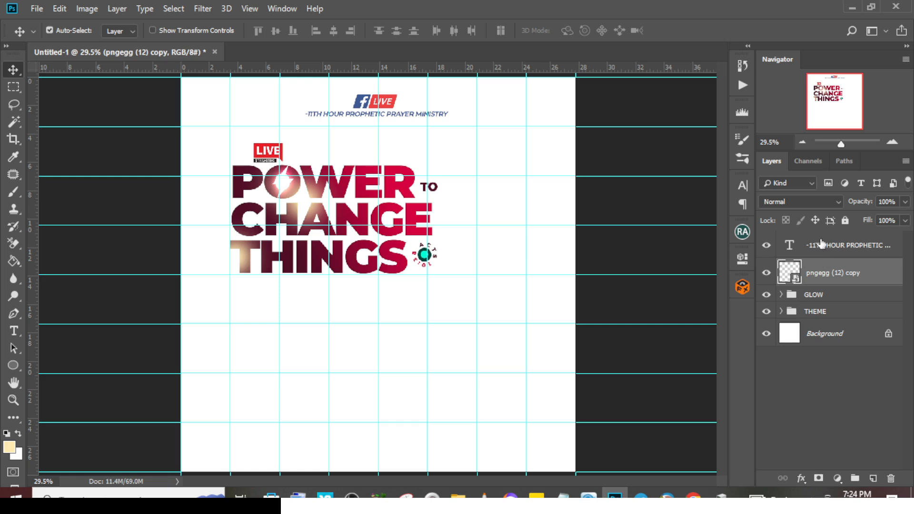
{"action": "left_click", "coordinate": [823, 250], "text": "shift"}
{"action": "key", "text": "ctrl+g"}
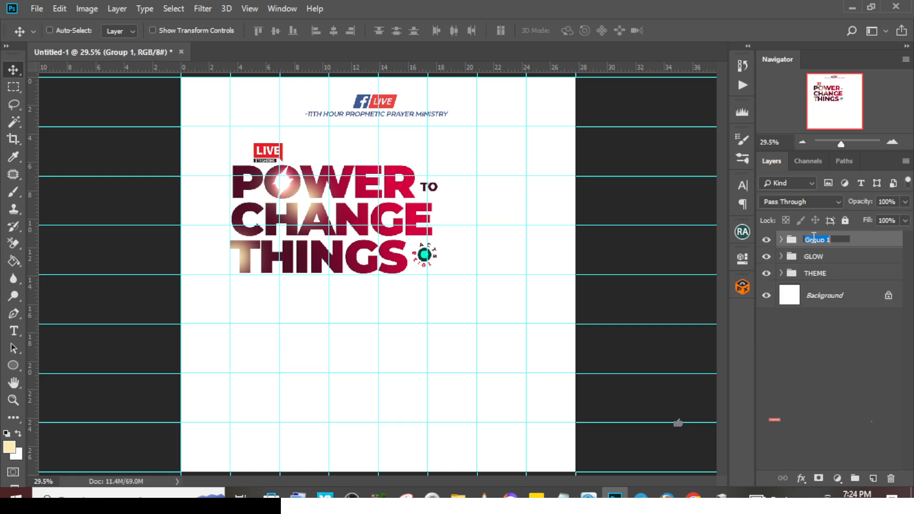
{"action": "double_click", "coordinate": [813, 238]}
{"action": "type", "text": "FAC"}
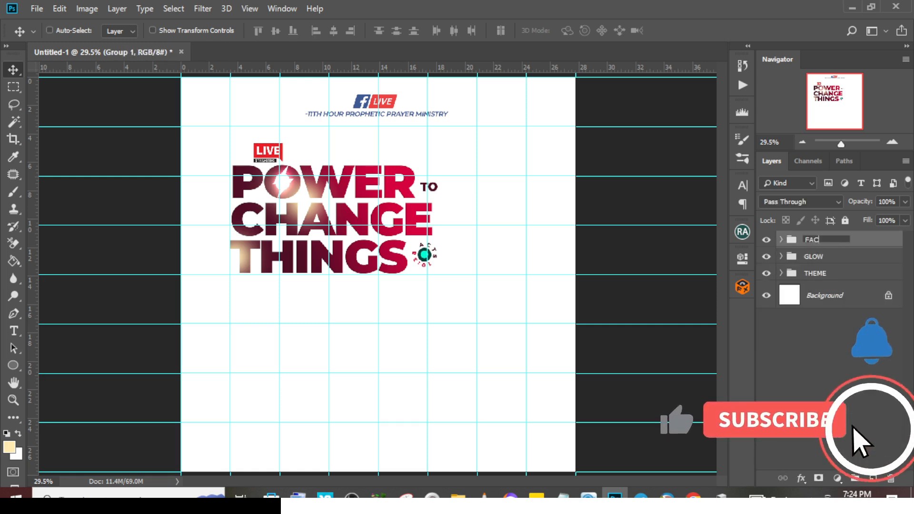
{"action": "type", "text": "EBOOK"}
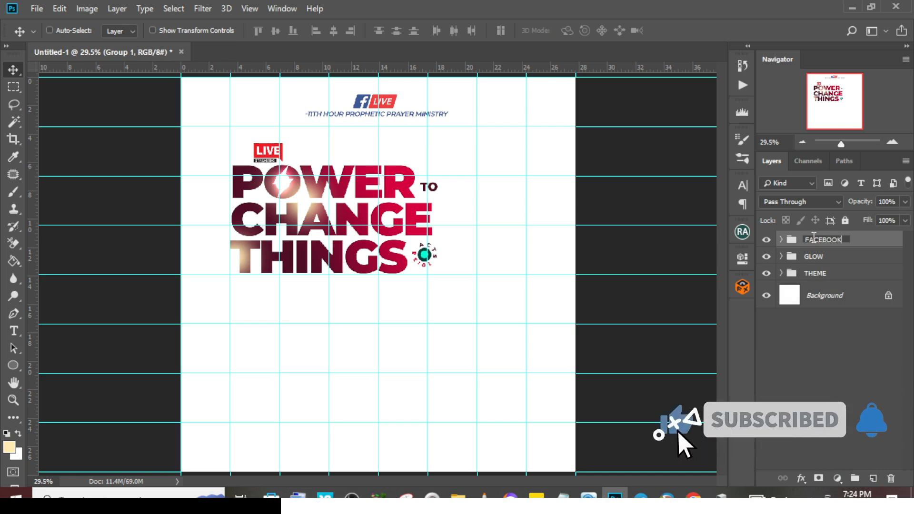
{"action": "key", "text": "Return"}
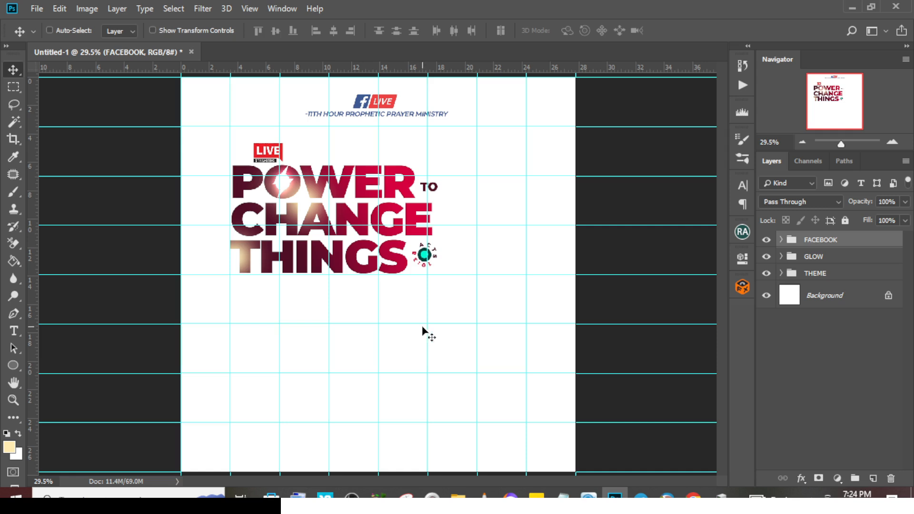
Add a text line below "THINGS" reading "JOIN US THIS", copied from the Notepad file
{"action": "key", "text": "t"}
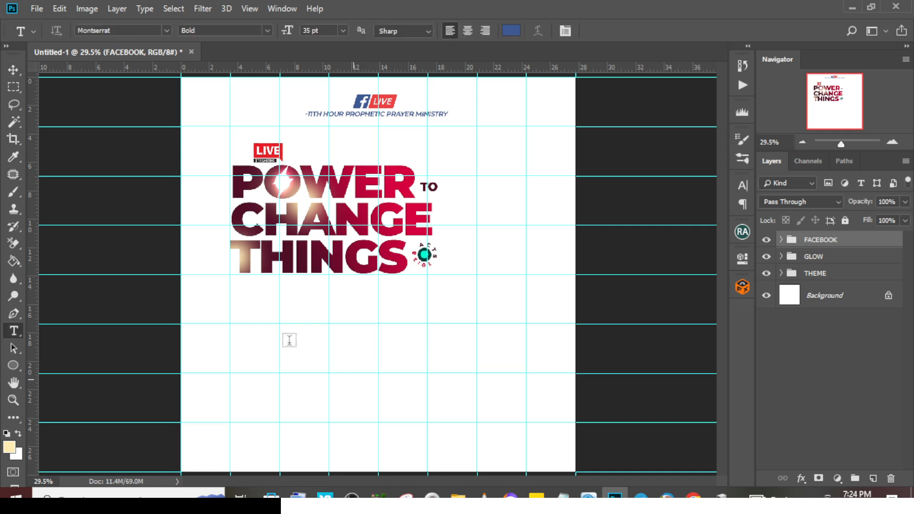
{"action": "left_click", "coordinate": [262, 328]}
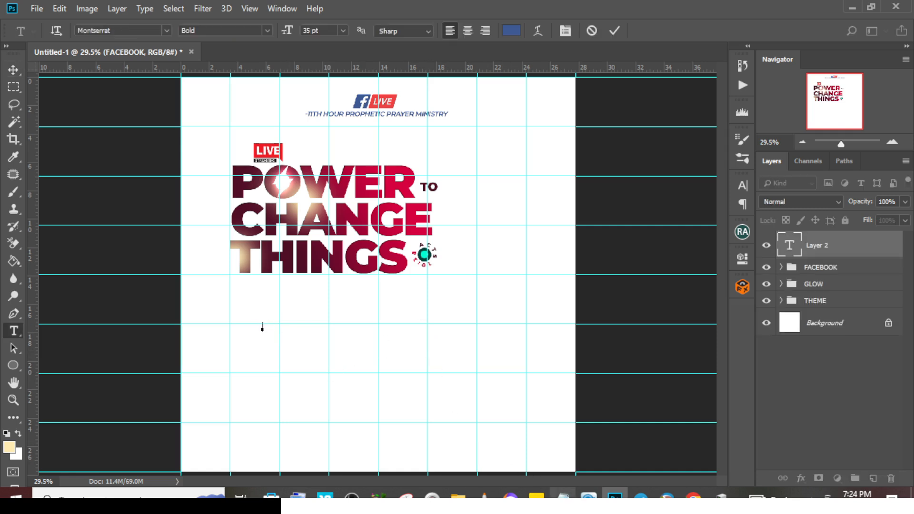
{"action": "left_click", "coordinate": [563, 495]}
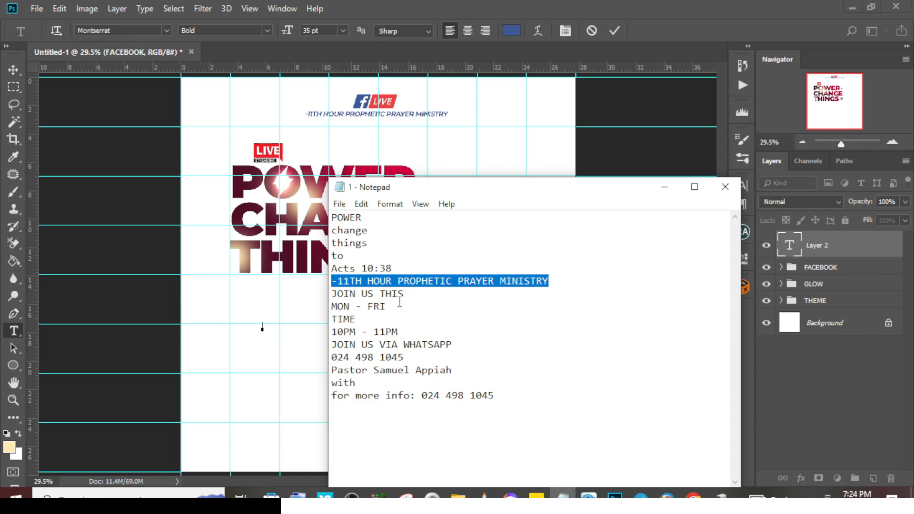
{"action": "left_click_drag", "start_coordinate": [407, 294], "coordinate": [322, 305]}
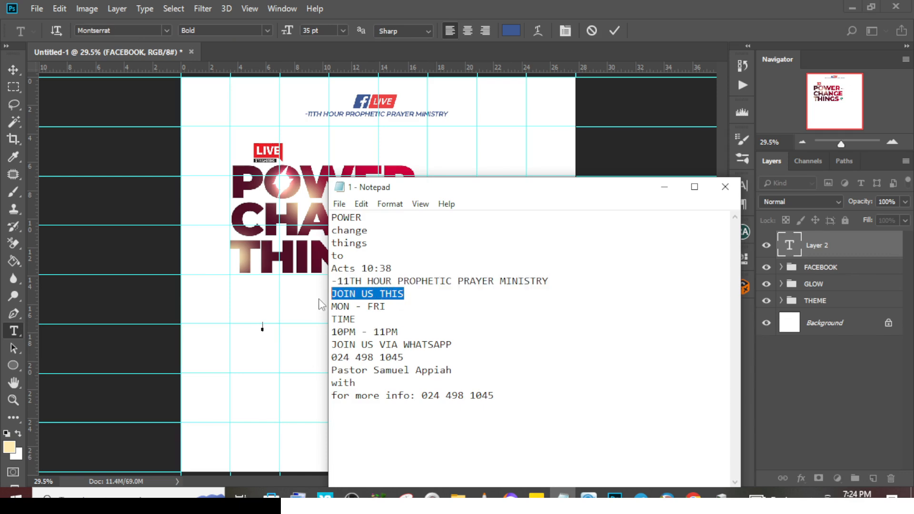
{"action": "key", "text": "ctrl+c"}
{"action": "left_click", "coordinate": [429, 7]}
{"action": "key", "text": "ctrl+v"}
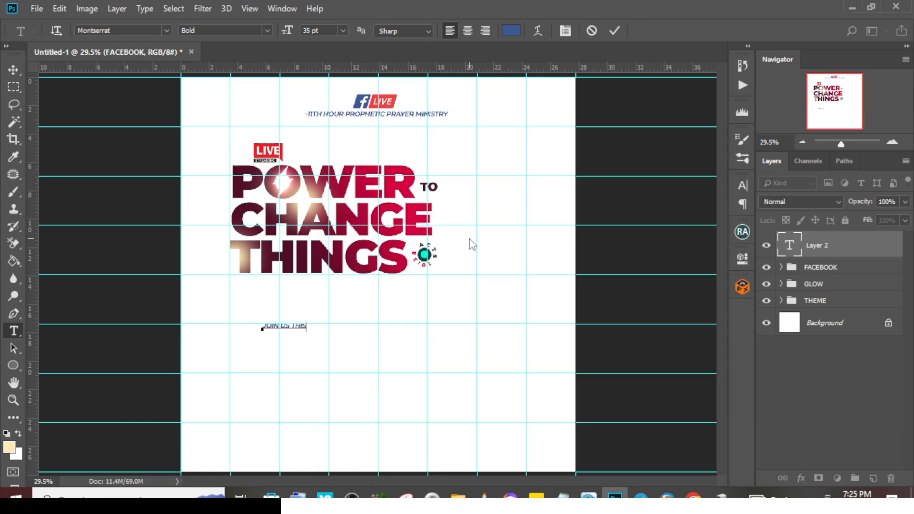
{"action": "left_click", "coordinate": [796, 245]}
Format the JOIN US THIS text as Montserrat Medium at 42 pt with 0 tracking and no faux italic
{"action": "left_click", "coordinate": [739, 185]}
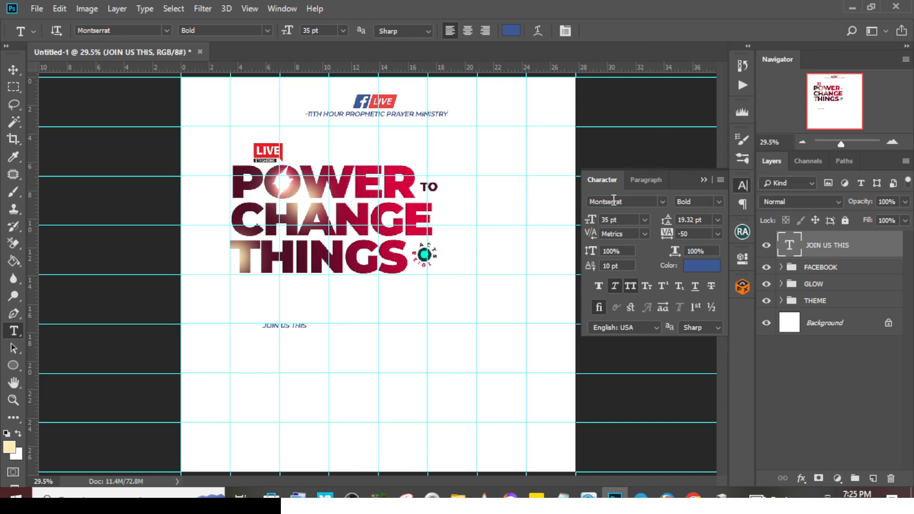
{"action": "left_click", "coordinate": [716, 202]}
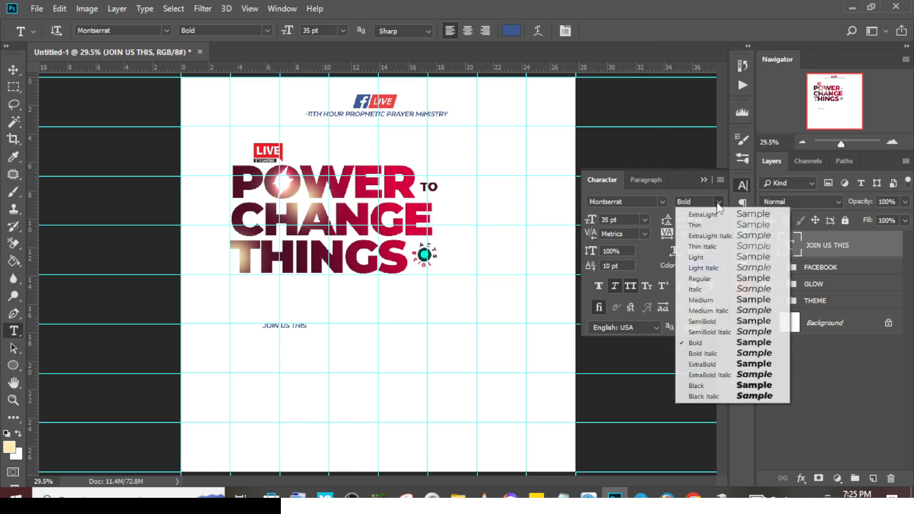
{"action": "left_click", "coordinate": [702, 301]}
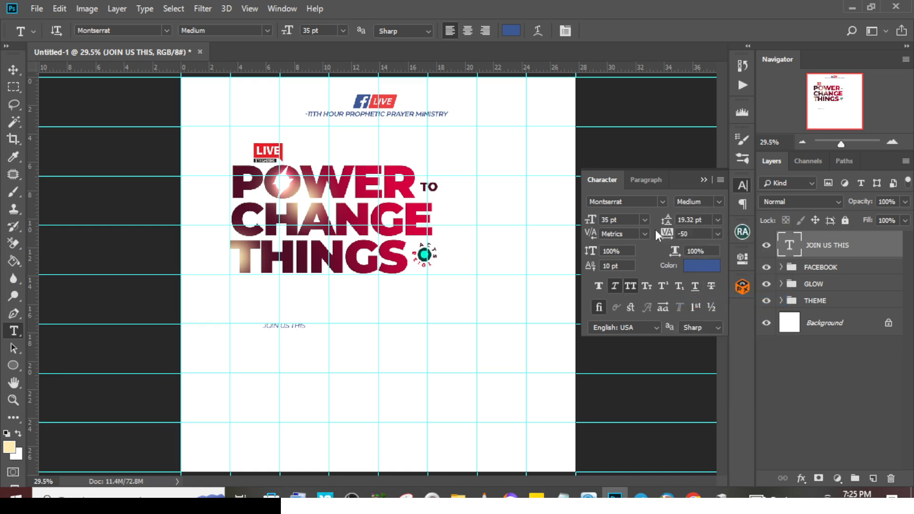
{"action": "left_click", "coordinate": [624, 221]}
{"action": "key", "text": "Return"}
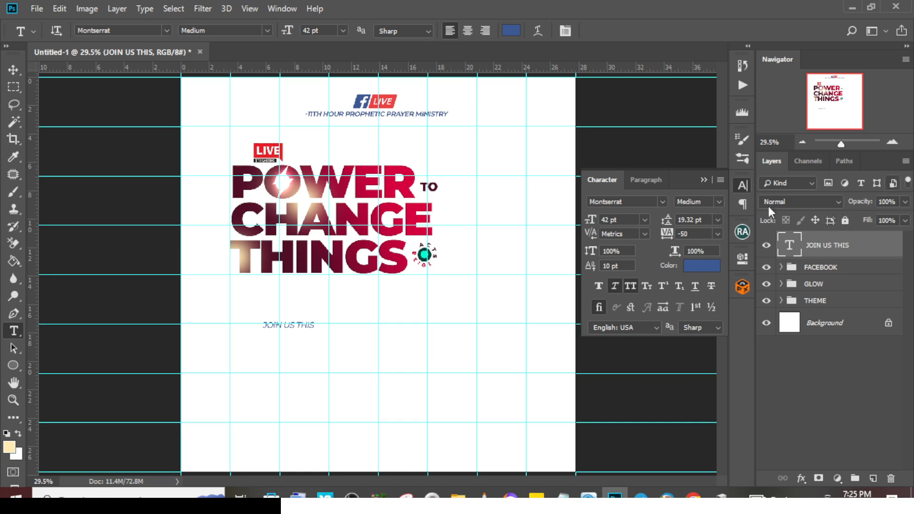
{"action": "left_click", "coordinate": [697, 234]}
{"action": "type", "text": "0"}
{"action": "key", "text": "Return"}
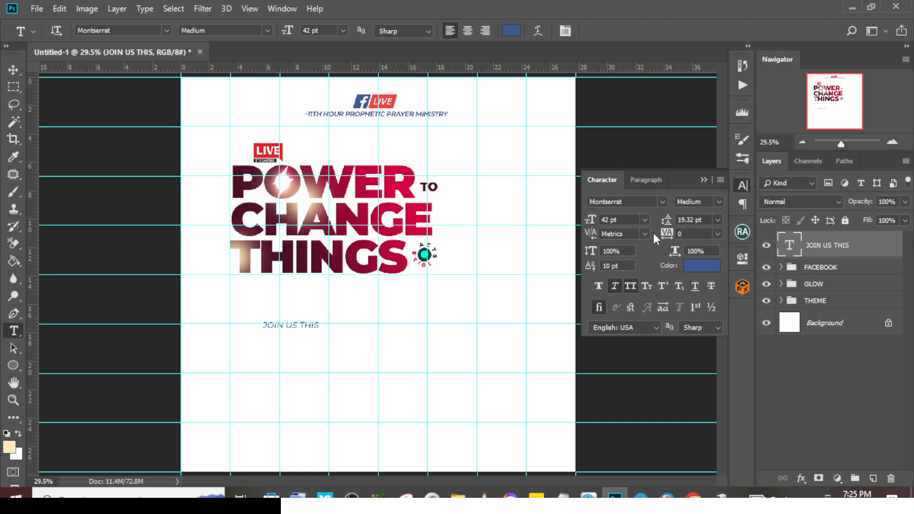
{"action": "left_click", "coordinate": [615, 286]}
Set the JOIN US THIS text colour to golden yellow, FFC63D
{"action": "left_click", "coordinate": [705, 266]}
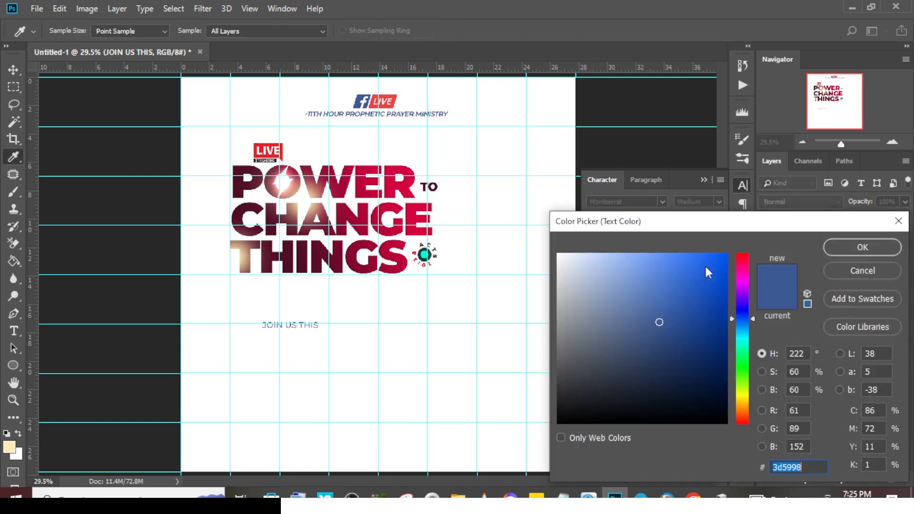
{"action": "type", "text": "FFC"}
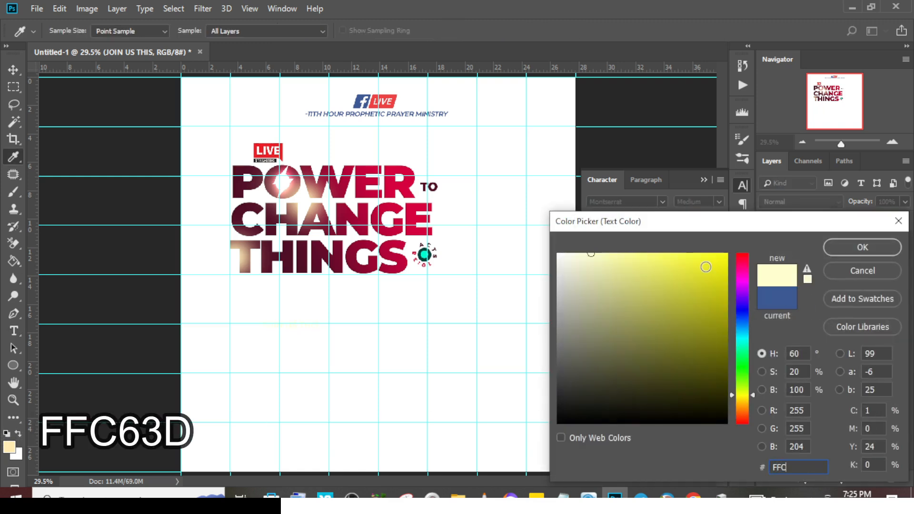
{"action": "type", "text": "63D"}
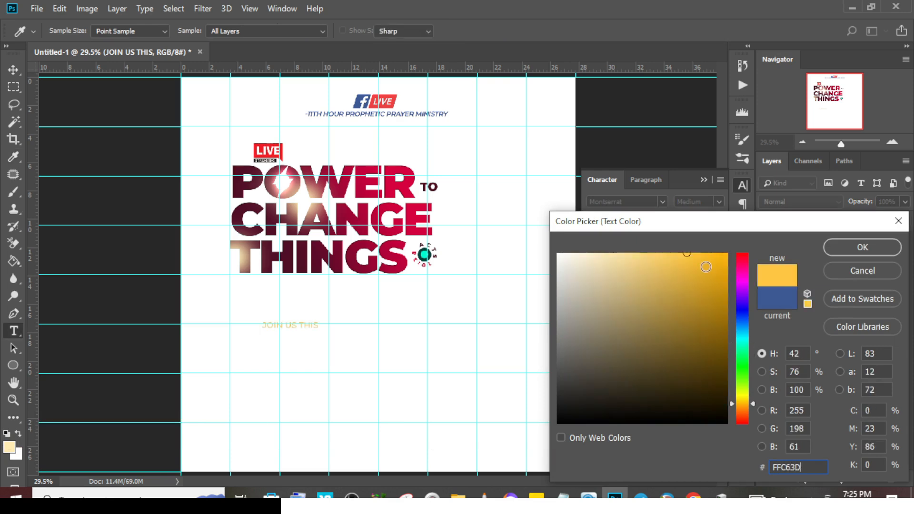
{"action": "key", "text": "Return"}
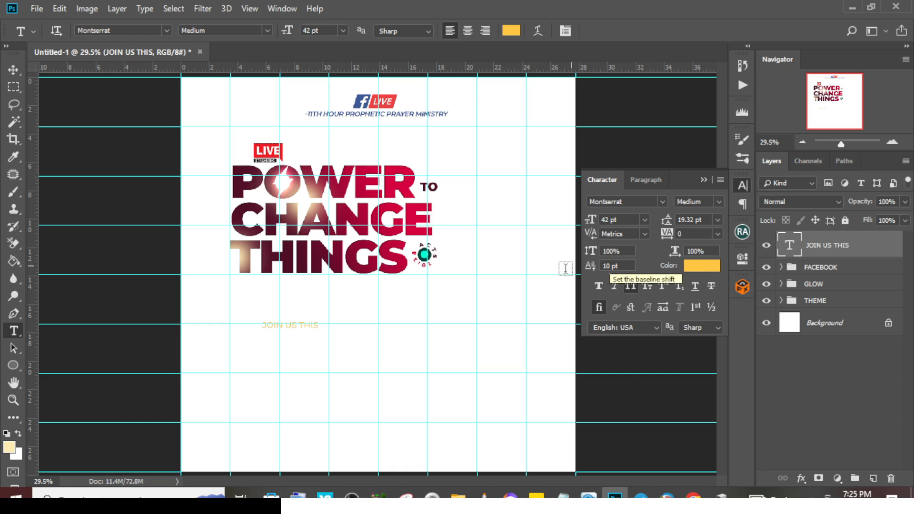
Duplicate the JOIN US THIS text layer and nudge the copy slightly downward
{"action": "key", "text": "ctrl+j"}
{"action": "key", "text": "v"}
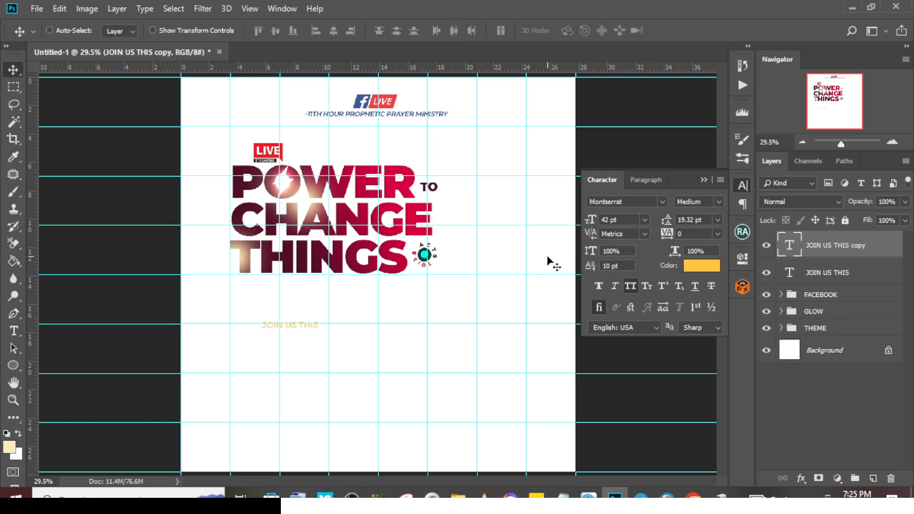
{"action": "key", "text": "shift+Down"}
{"action": "key", "text": "shift+Down"}
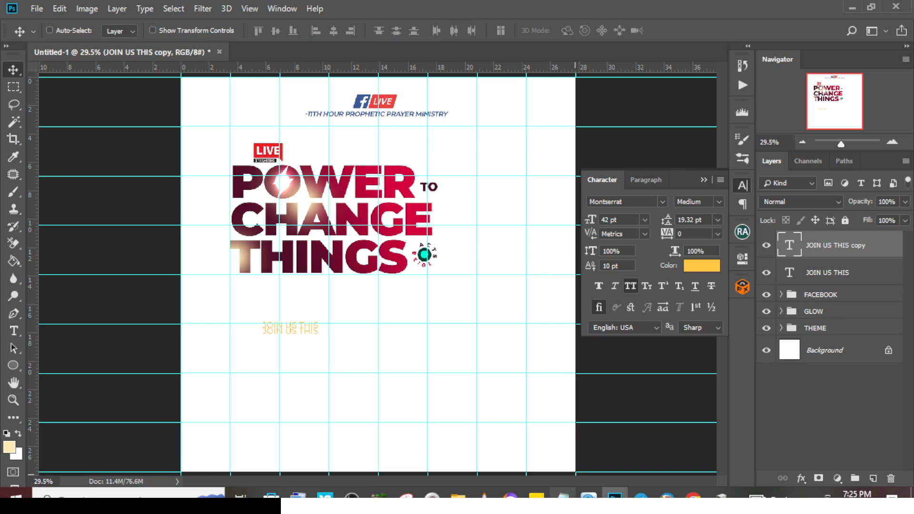
Copy the line "MON - FRI" from the Notepad file and return to Photoshop
{"action": "left_click", "coordinate": [563, 495]}
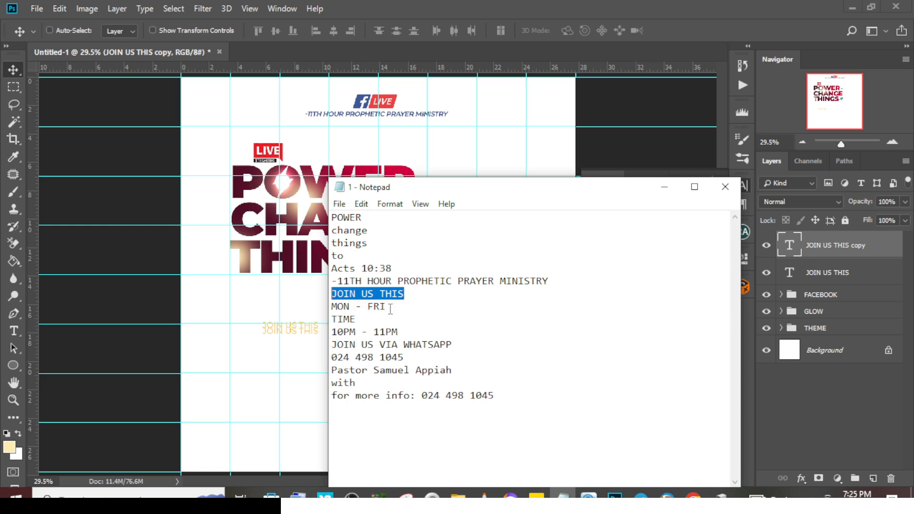
{"action": "left_click_drag", "start_coordinate": [391, 309], "coordinate": [330, 303]}
{"action": "key", "text": "ctrl+c"}
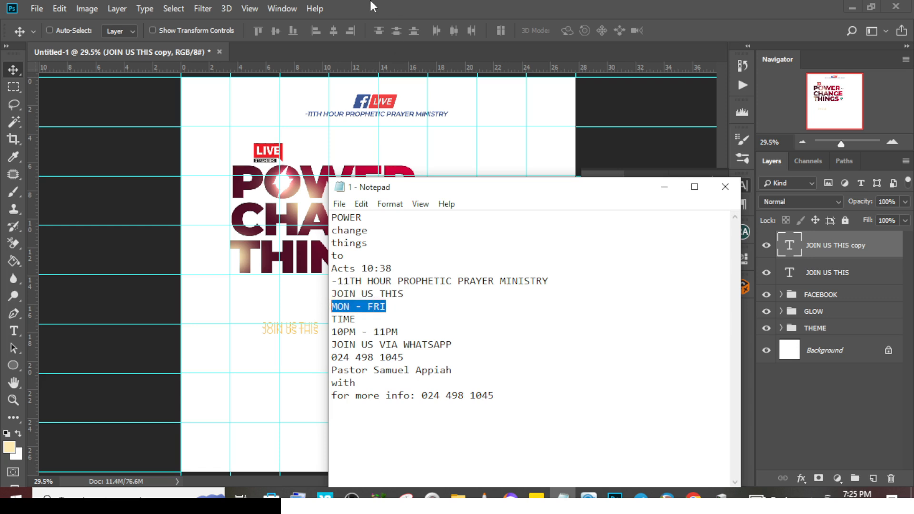
{"action": "left_click", "coordinate": [453, 6]}
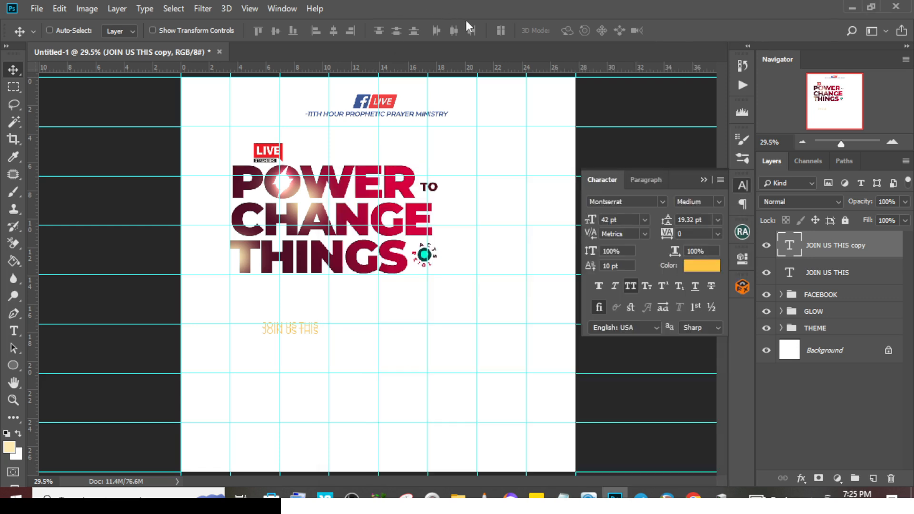
Recolour the duplicated JOIN US THIS text black, 000000
{"action": "left_click", "coordinate": [701, 266]}
{"action": "left_click", "coordinate": [559, 422]}
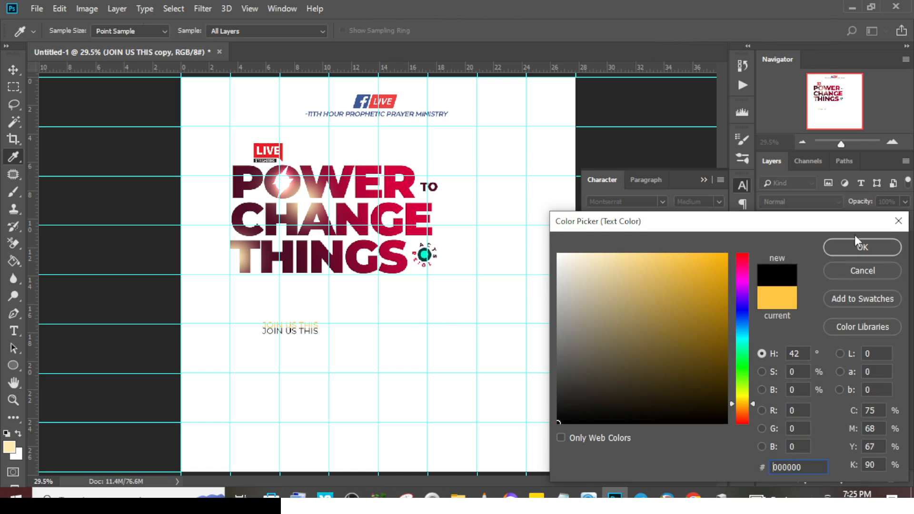
{"action": "left_click", "coordinate": [848, 248]}
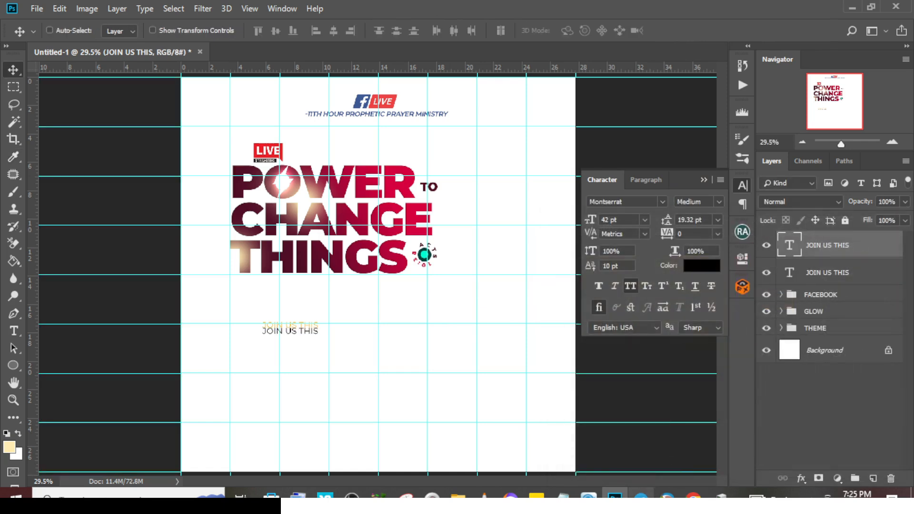
Replace the wording of the black duplicated text line with the copied "MON - FRI"
{"action": "left_click", "coordinate": [563, 496]}
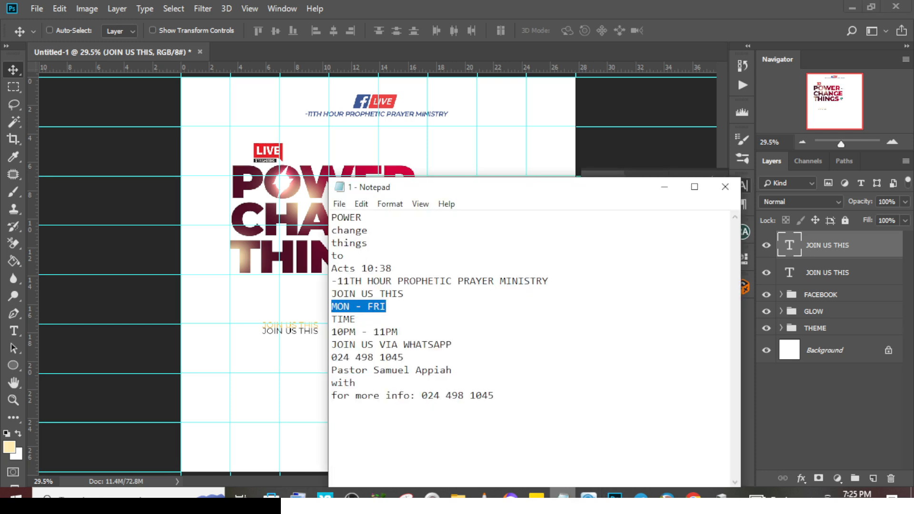
{"action": "left_click", "coordinate": [608, 2]}
{"action": "double_click", "coordinate": [789, 245]}
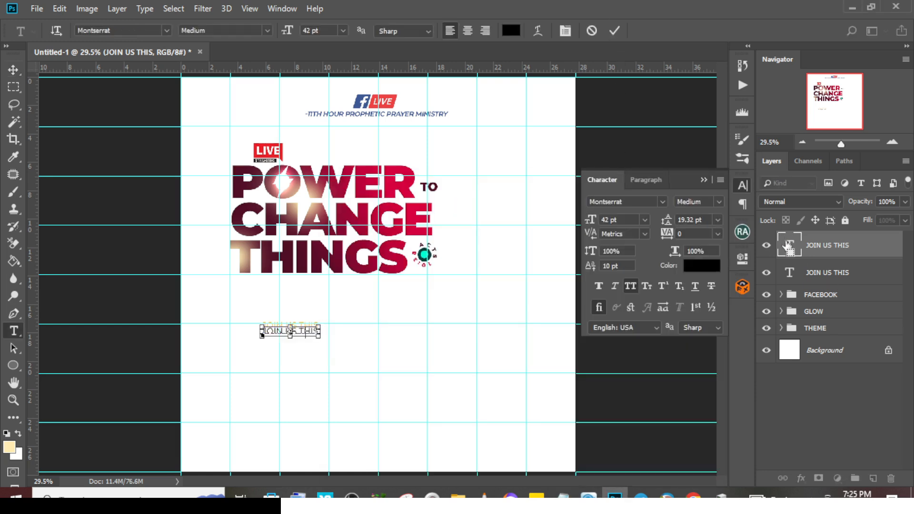
{"action": "key", "text": "ctrl+v"}
{"action": "key", "text": "ctrl+Return"}
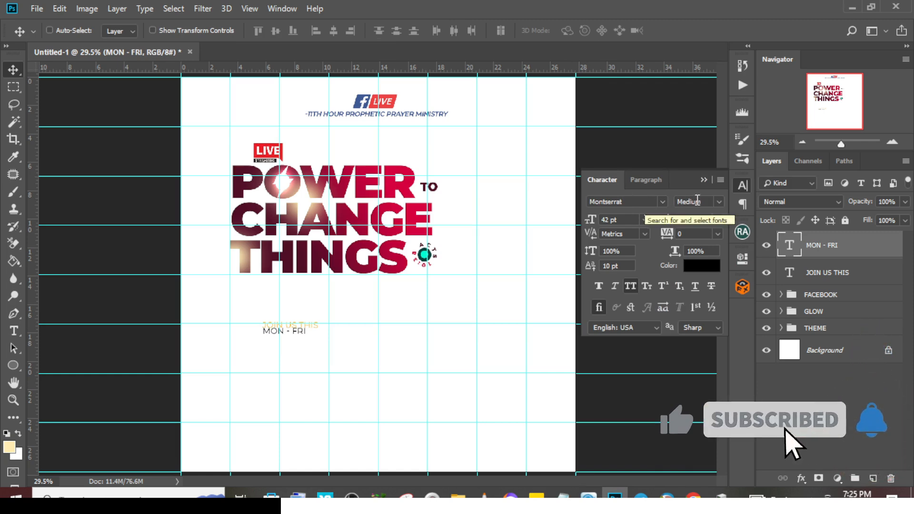
Set the MON - FRI text to the ExtraBold weight of Montserrat at 74 pt
{"action": "left_click", "coordinate": [718, 206]}
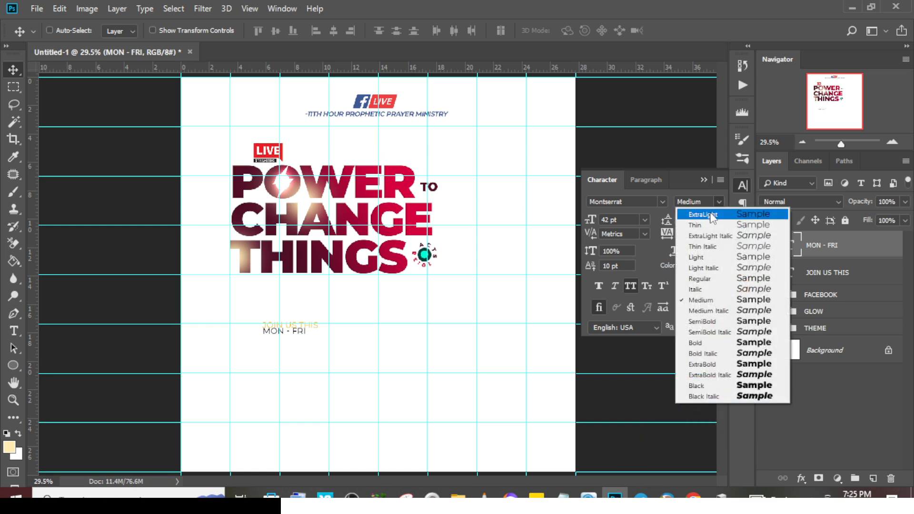
{"action": "left_click", "coordinate": [710, 363]}
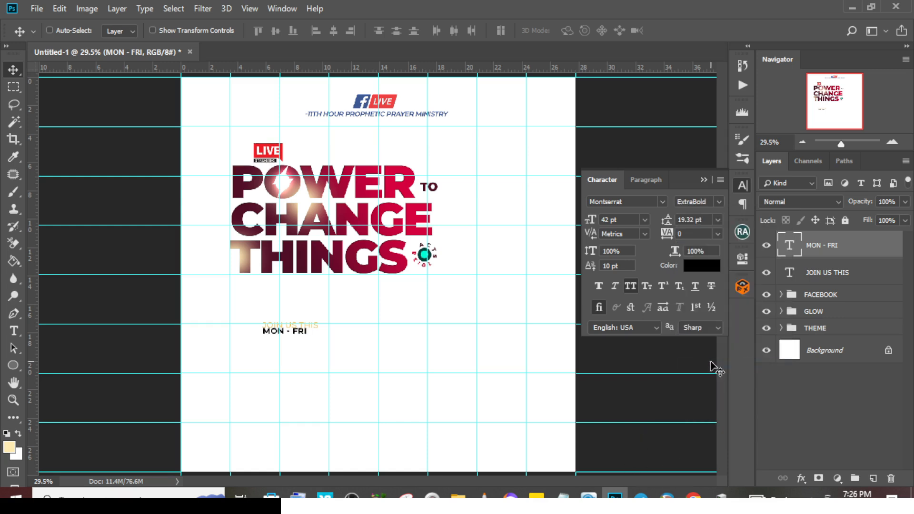
{"action": "left_click", "coordinate": [627, 221]}
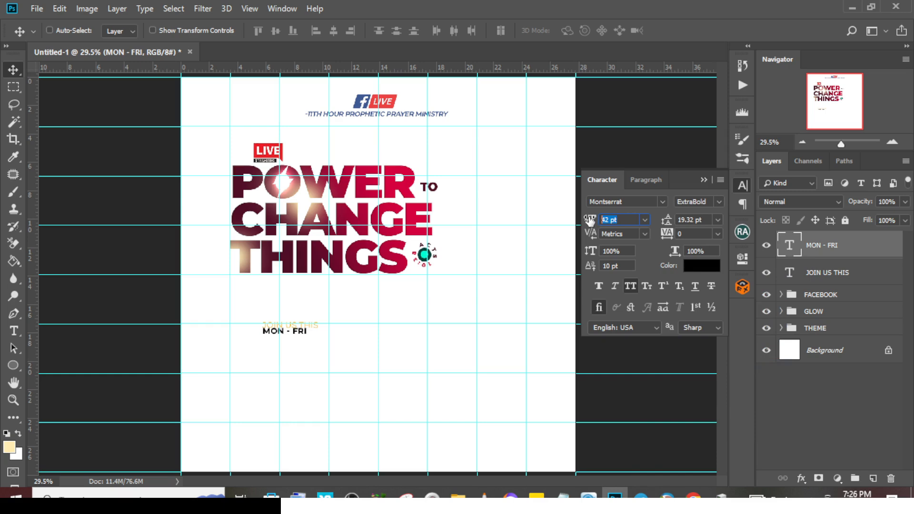
{"action": "type", "text": "74"}
{"action": "key", "text": "Return"}
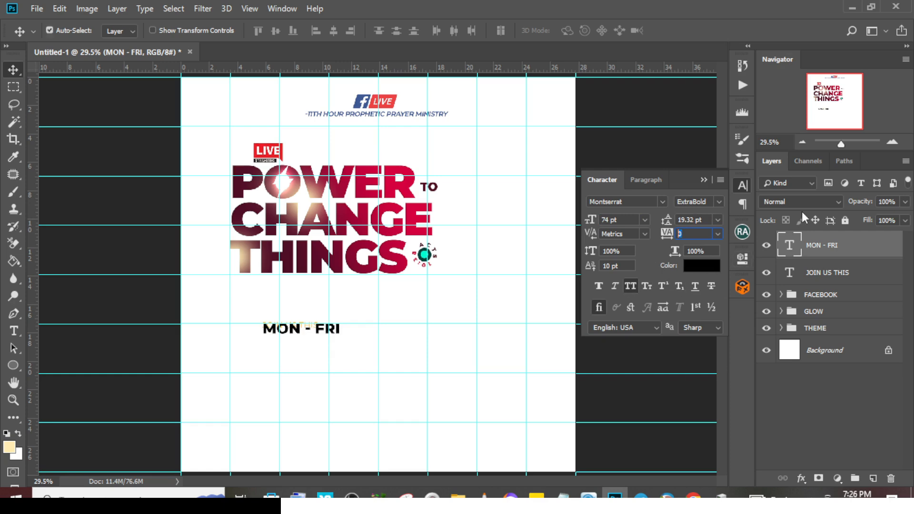
{"action": "left_click", "coordinate": [705, 180]}
Nudge the MON - FRI text straight down until it clears the JOIN US THIS line
{"action": "key", "text": "ctrl+plus"}
{"action": "key", "text": "ctrl+plus"}
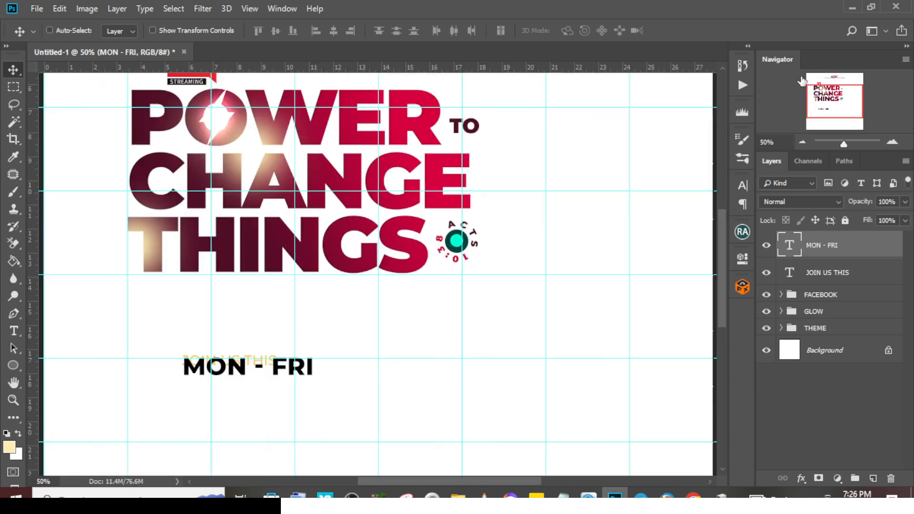
{"action": "key", "text": "shift+Down"}
{"action": "key", "text": "shift+Down"}
{"action": "key", "text": "shift+Down"}
{"action": "key", "text": "shift+Down"}
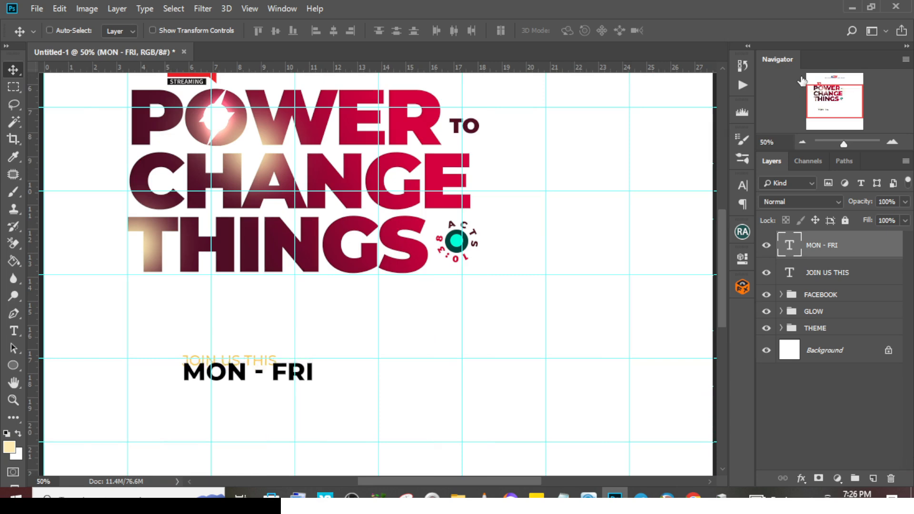
{"action": "key", "text": "shift+Down"}
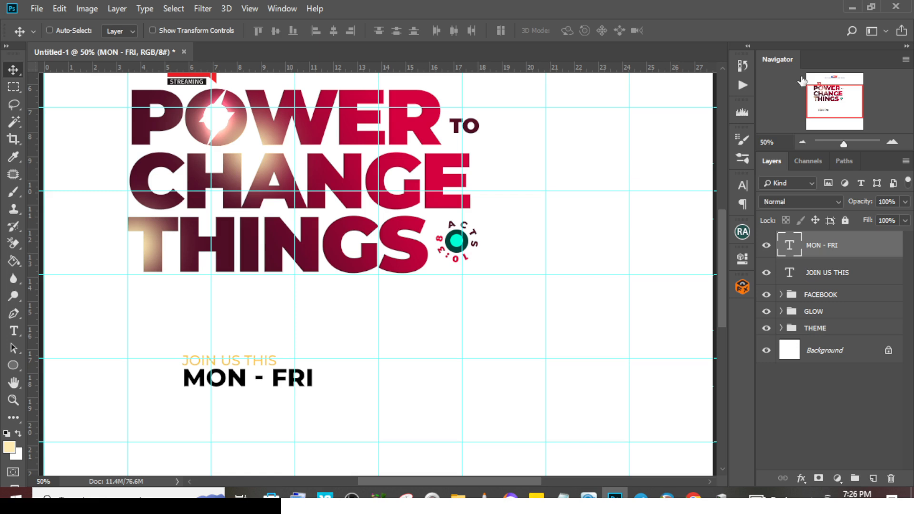
{"action": "key", "text": "shift+Down"}
{"action": "key", "text": "shift+Down"}
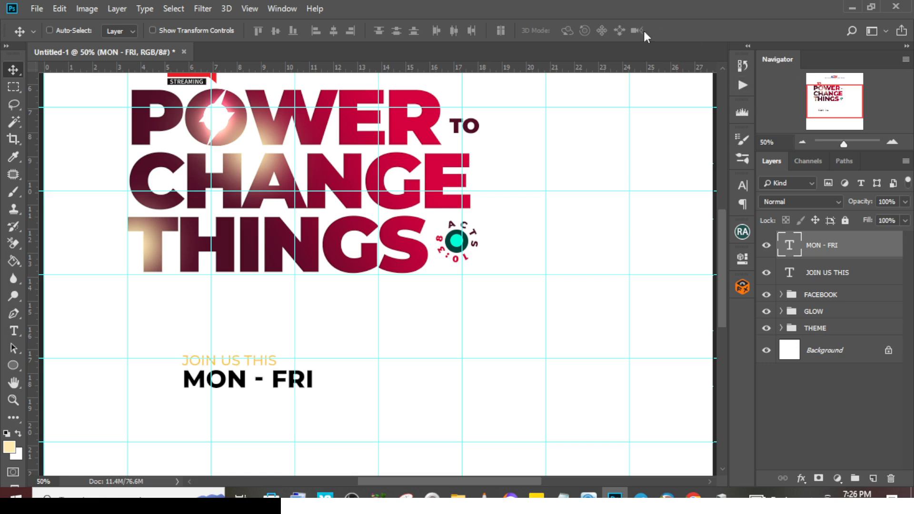
Draw a rectangle about 537 by 146 px around both date text lines and place its layer beneath the two text layers
{"action": "left_click", "coordinate": [15, 365]}
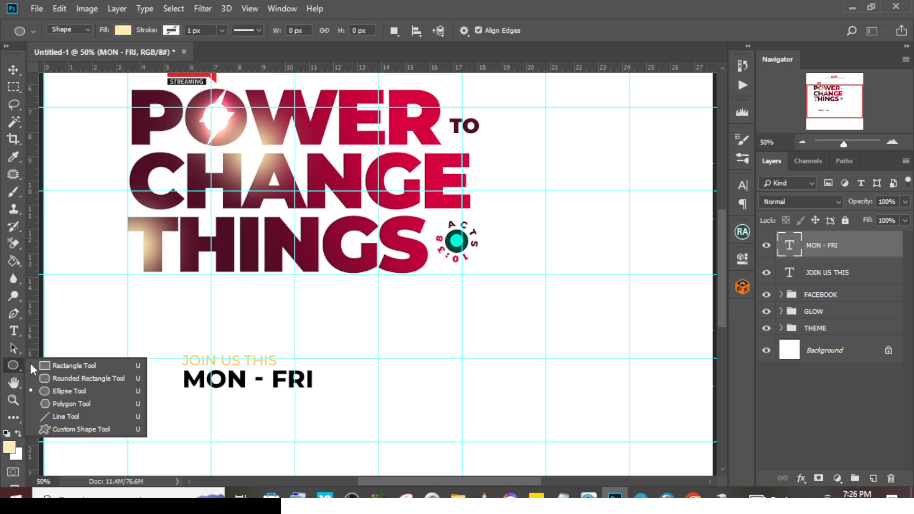
{"action": "left_click", "coordinate": [72, 366]}
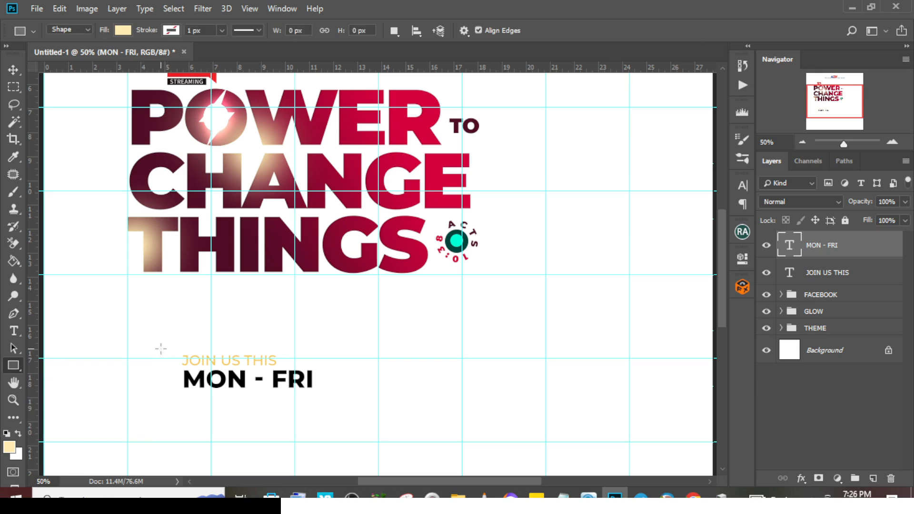
{"action": "left_click_drag", "start_coordinate": [171, 348], "coordinate": [351, 397]}
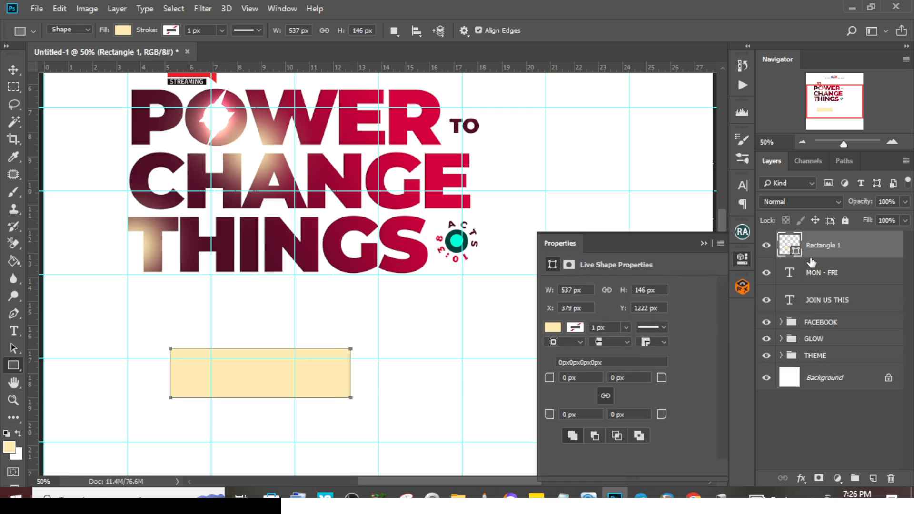
{"action": "left_click_drag", "start_coordinate": [812, 258], "coordinate": [807, 313]}
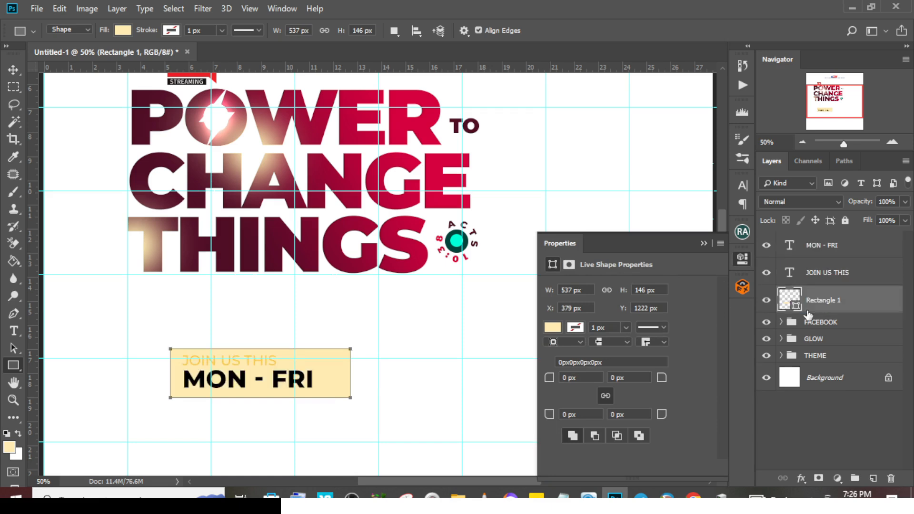
Stretch the rectangle's right side outward until it is about 573 px wide
{"action": "key", "text": "ctrl+t"}
{"action": "left_click_drag", "start_coordinate": [349, 371], "coordinate": [362, 374]}
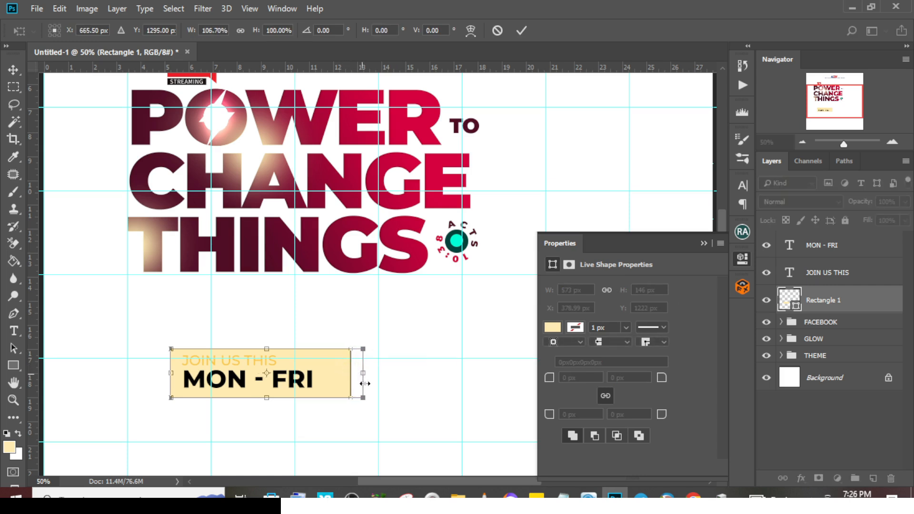
{"action": "key", "text": "Return"}
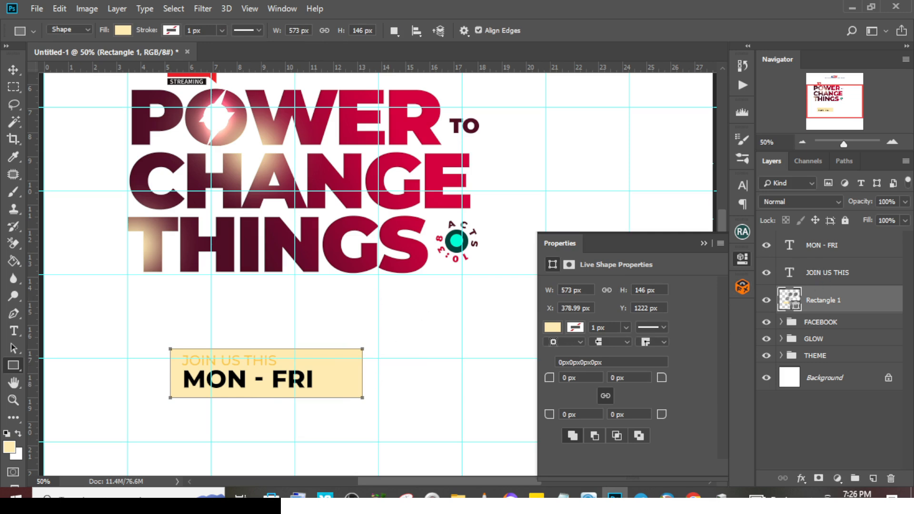
Change the rectangle's fill colour to dark green 033530
{"action": "double_click", "coordinate": [793, 301]}
{"action": "type", "text": "033"}
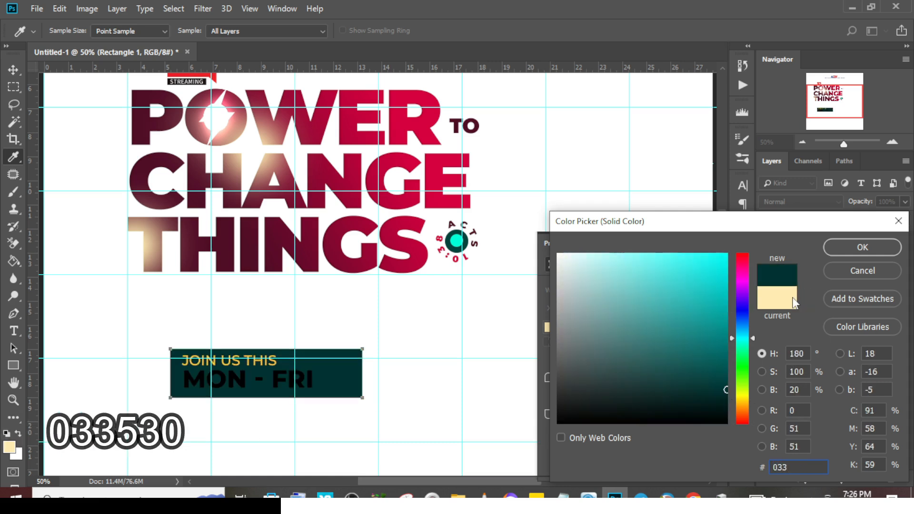
{"action": "type", "text": "530"}
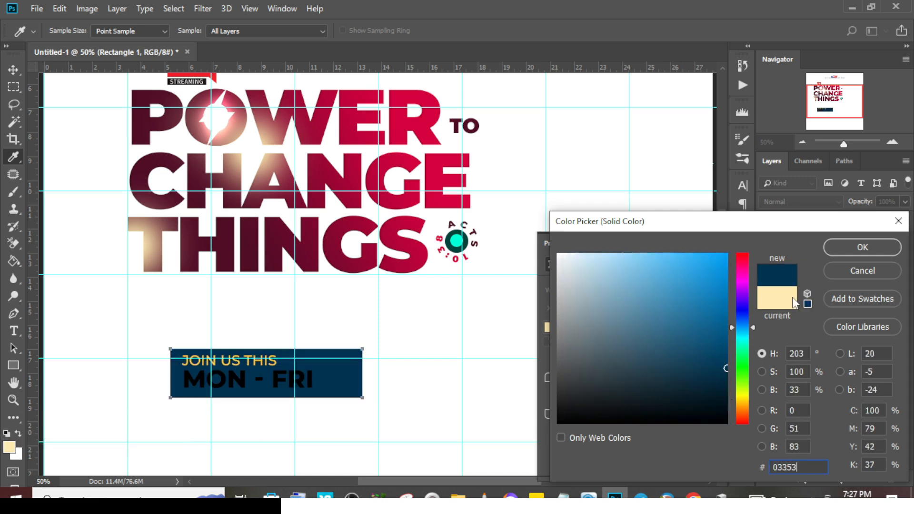
{"action": "left_click", "coordinate": [863, 247]}
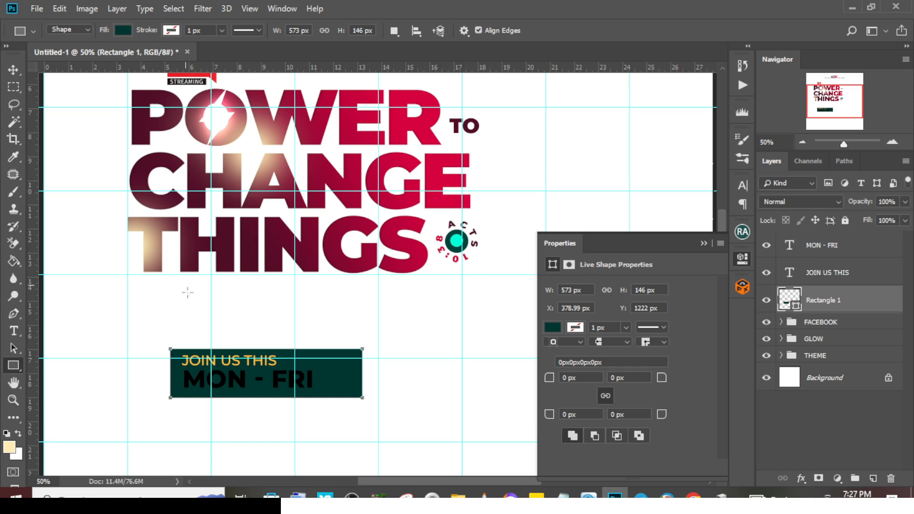
Draw a circle about 546 px across on a new layer above the rectangle and move it over the rectangle's left part
{"action": "right_click", "coordinate": [13, 366]}
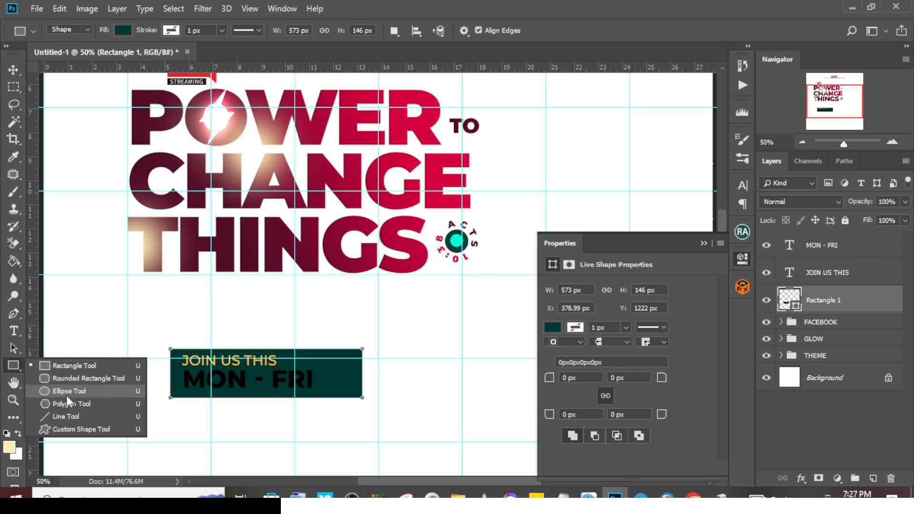
{"action": "left_click", "coordinate": [67, 394]}
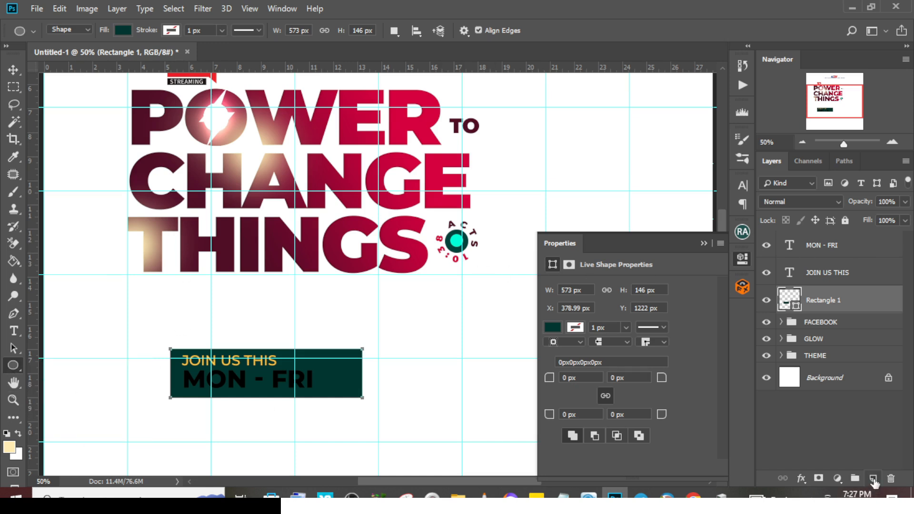
{"action": "left_click", "coordinate": [875, 483]}
{"action": "left_click_drag", "start_coordinate": [183, 286], "coordinate": [365, 468]}
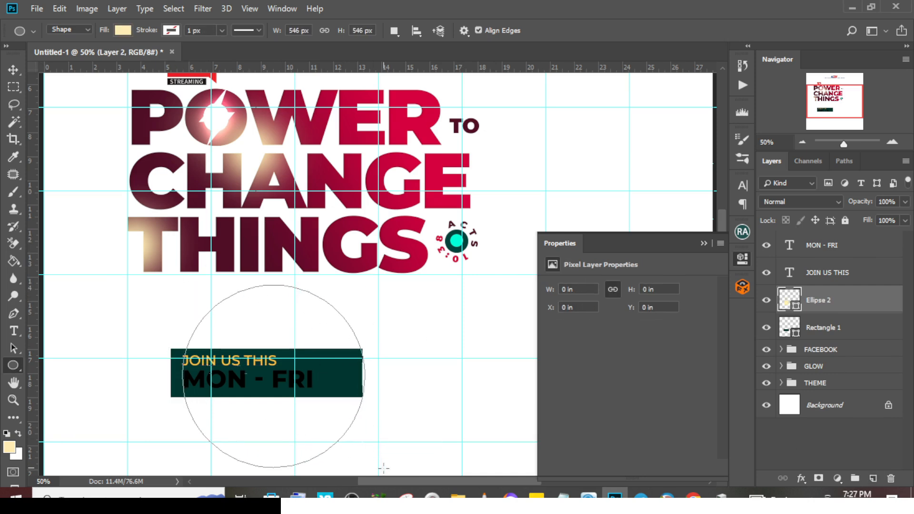
{"action": "left_click", "coordinate": [13, 70]}
{"action": "left_click_drag", "start_coordinate": [292, 383], "coordinate": [231, 343]}
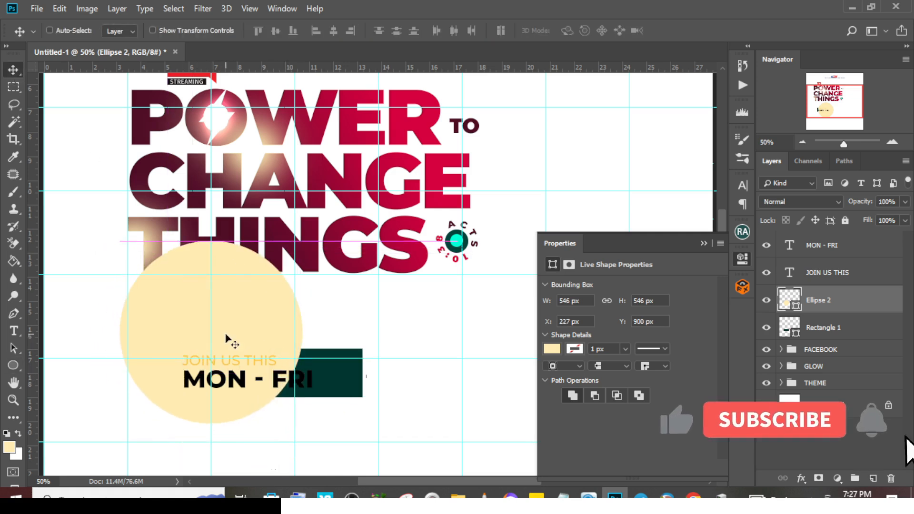
Fill the circle with white (ffffff) and lower its layer opacity to 15%
{"action": "double_click", "coordinate": [789, 300]}
{"action": "left_click", "coordinate": [490, 302]}
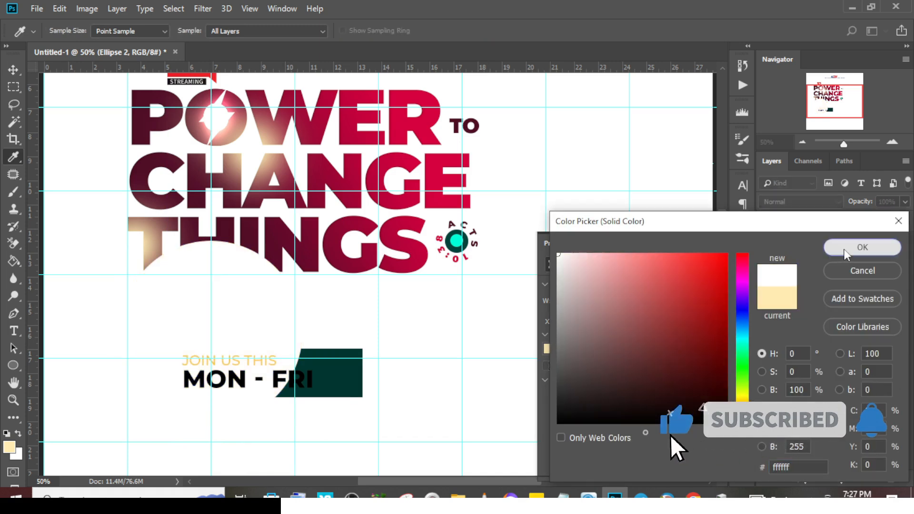
{"action": "left_click", "coordinate": [845, 249]}
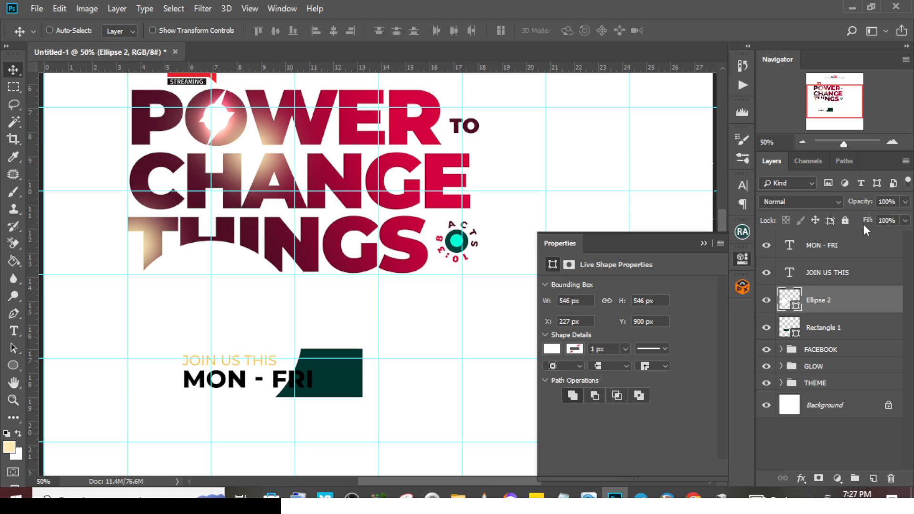
{"action": "left_click", "coordinate": [897, 202]}
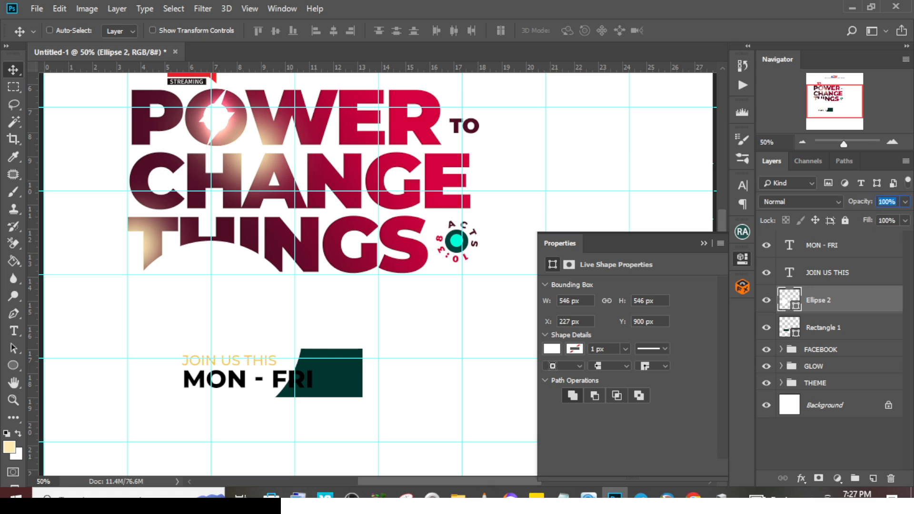
{"action": "type", "text": "15"}
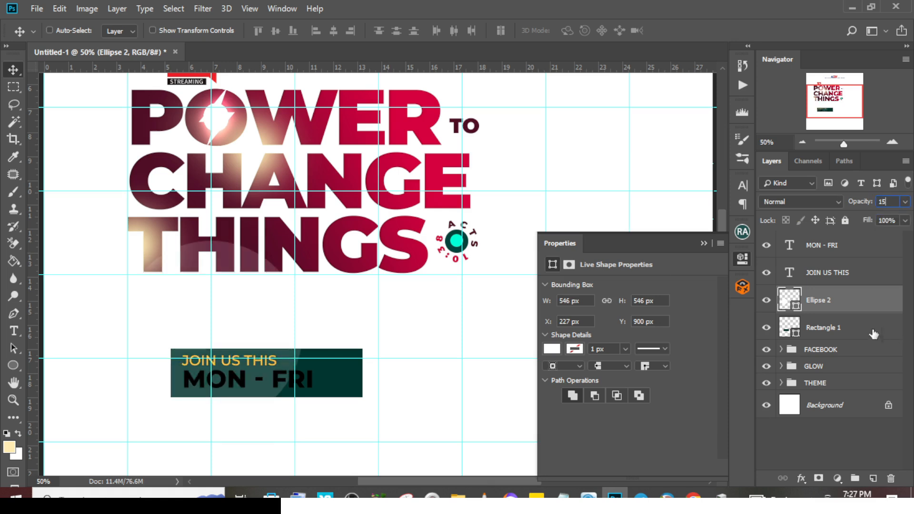
Clip the circle to the rectangle layer and shift it slightly up and left so its curved edge crosses the banner
{"action": "left_click", "coordinate": [787, 310], "text": "alt"}
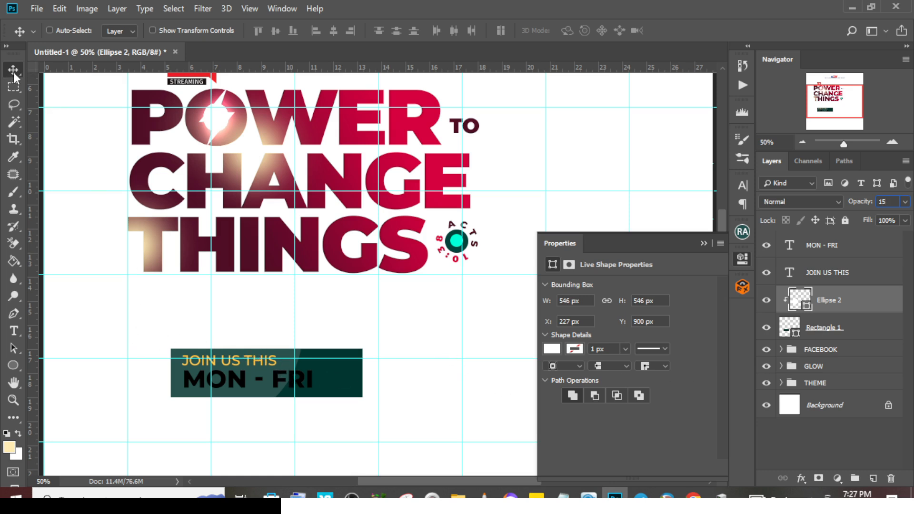
{"action": "left_click", "coordinate": [704, 243]}
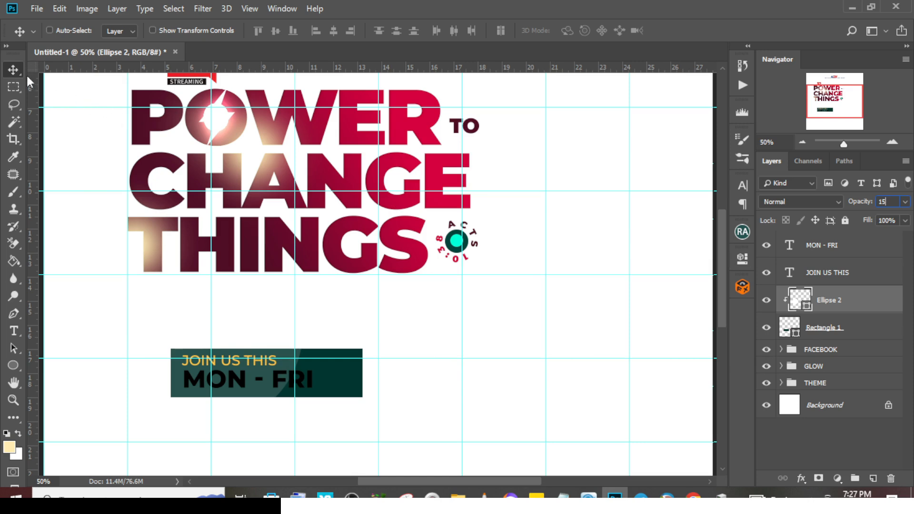
{"action": "left_click_drag", "start_coordinate": [230, 384], "coordinate": [221, 363]}
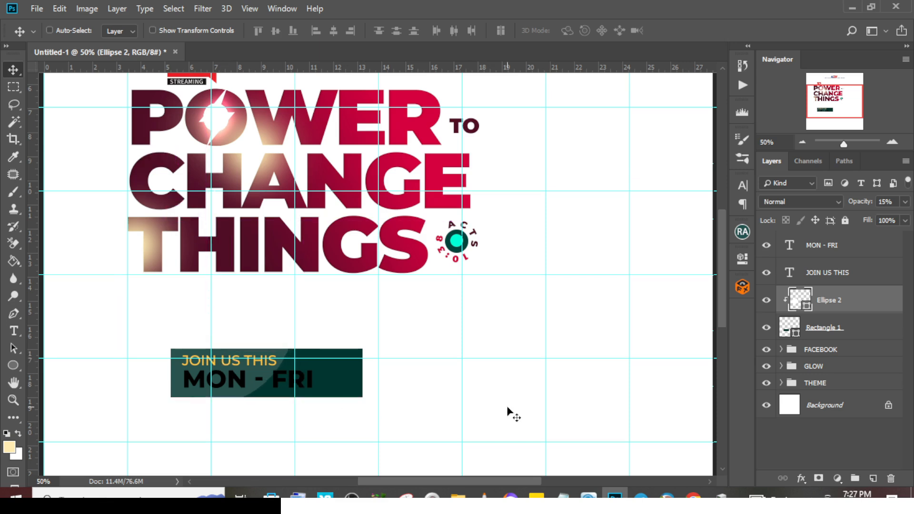
Add a layer mask to the circle and fade its upper-left area inside the banner with a soft black brush of 200 to 300 px
{"action": "left_click", "coordinate": [819, 478]}
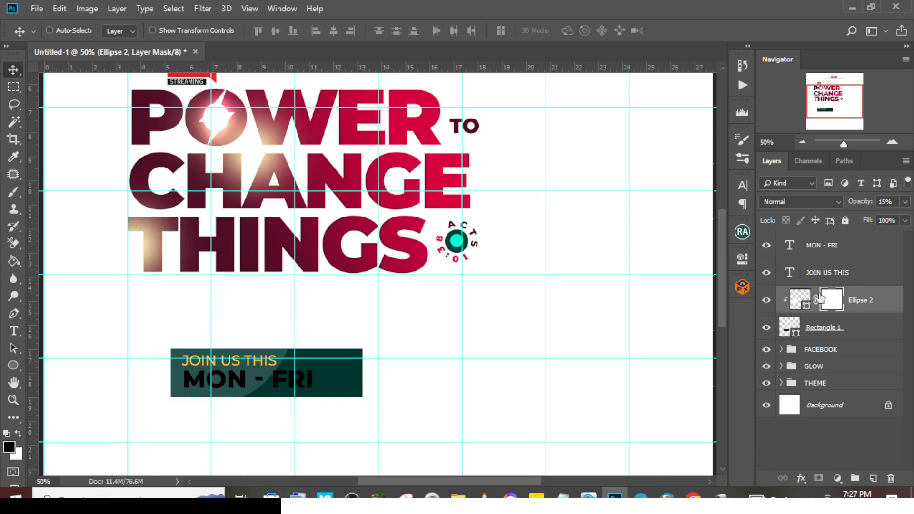
{"action": "key", "text": "b"}
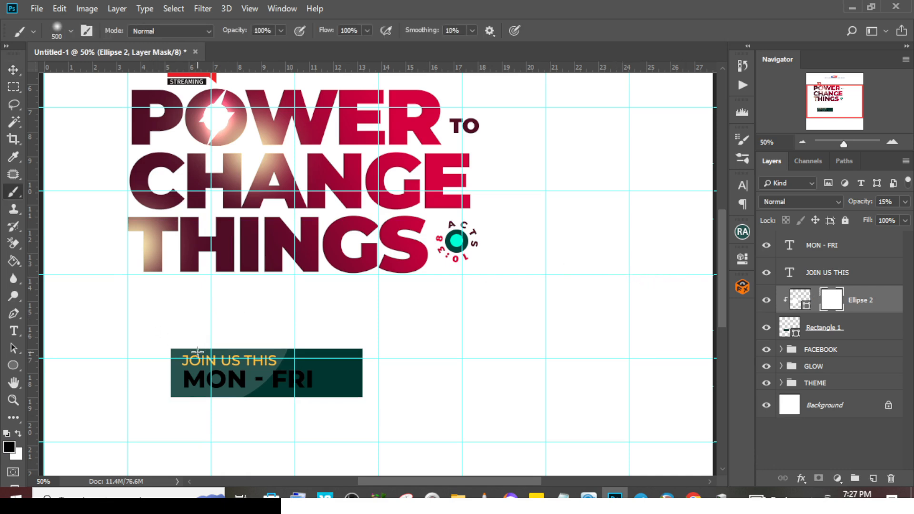
{"action": "key", "text": "bracketleft"}
{"action": "key", "text": "bracketleft"}
{"action": "key", "text": "bracketleft"}
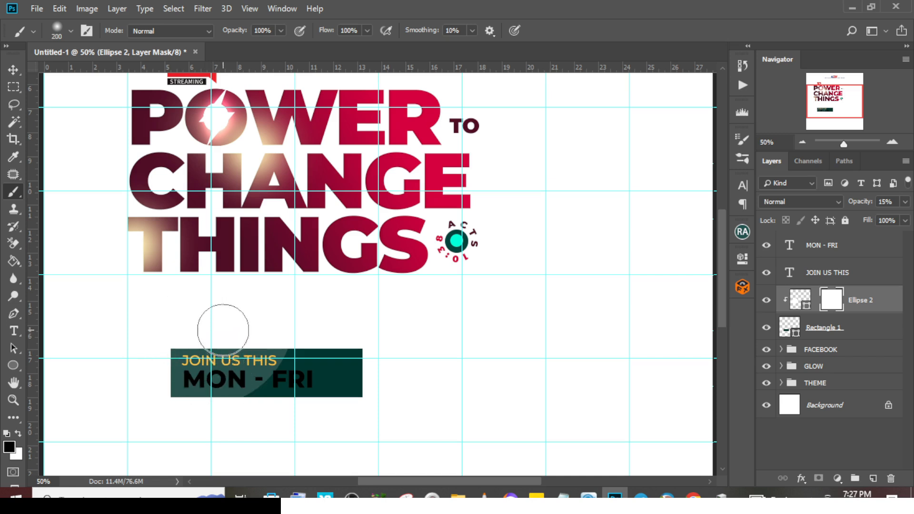
{"action": "mouse_move", "coordinate": [223, 330]}
{"action": "left_mouse_down"}
{"action": "mouse_move", "coordinate": [141, 390]}
{"action": "mouse_move", "coordinate": [210, 334]}
{"action": "mouse_move", "coordinate": [180, 341]}
{"action": "mouse_move", "coordinate": [210, 325]}
{"action": "left_mouse_up"}
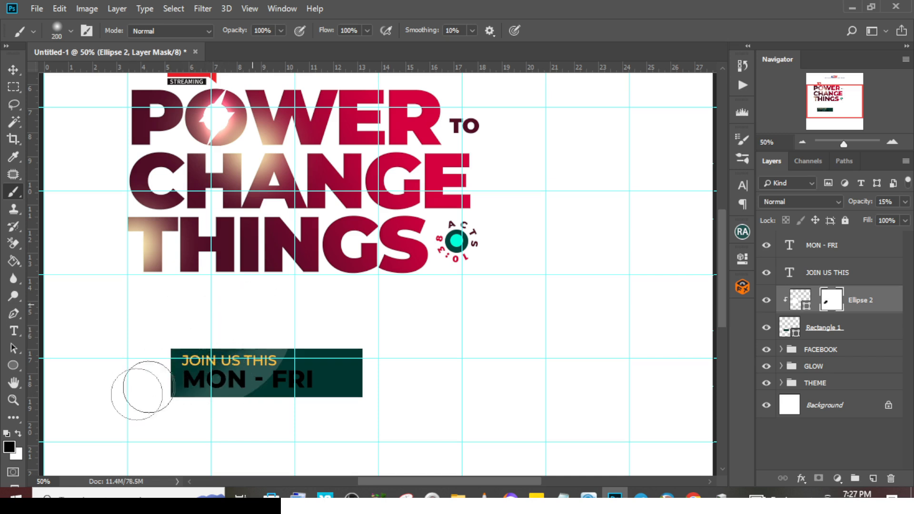
{"action": "key", "text": "bracketright"}
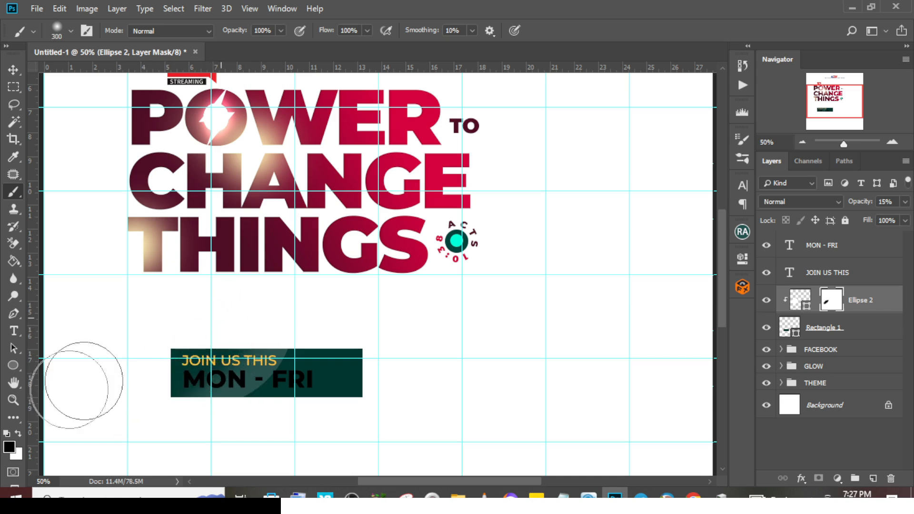
{"action": "mouse_move", "coordinate": [69, 389]}
{"action": "left_mouse_down"}
{"action": "mouse_move", "coordinate": [192, 313]}
{"action": "mouse_move", "coordinate": [239, 318]}
{"action": "mouse_move", "coordinate": [243, 311]}
{"action": "left_mouse_up"}
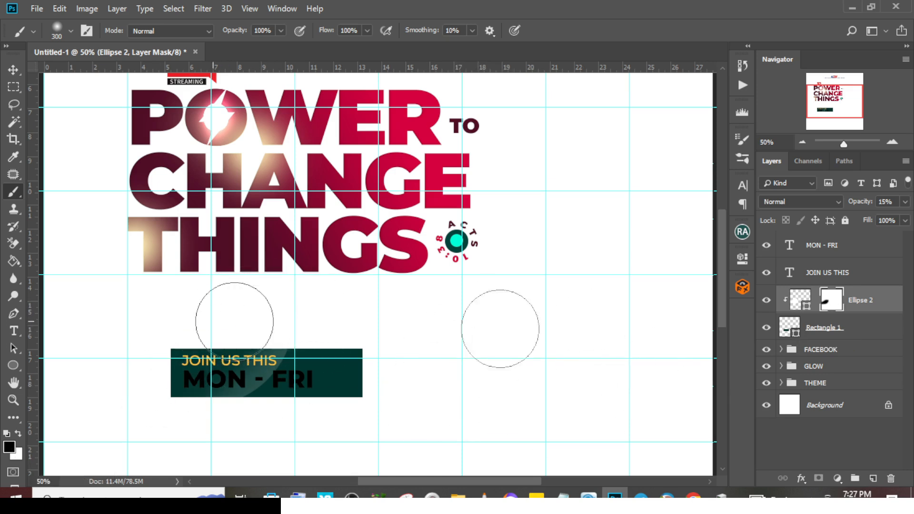
Recolour the MON - FRI text on the green banner to white
{"action": "left_click", "coordinate": [810, 246]}
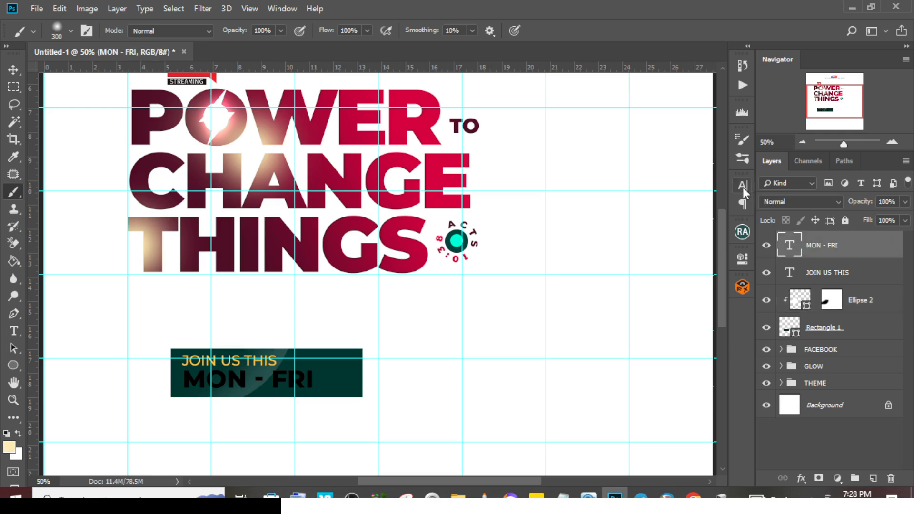
{"action": "left_click", "coordinate": [743, 186]}
{"action": "left_click", "coordinate": [701, 266]}
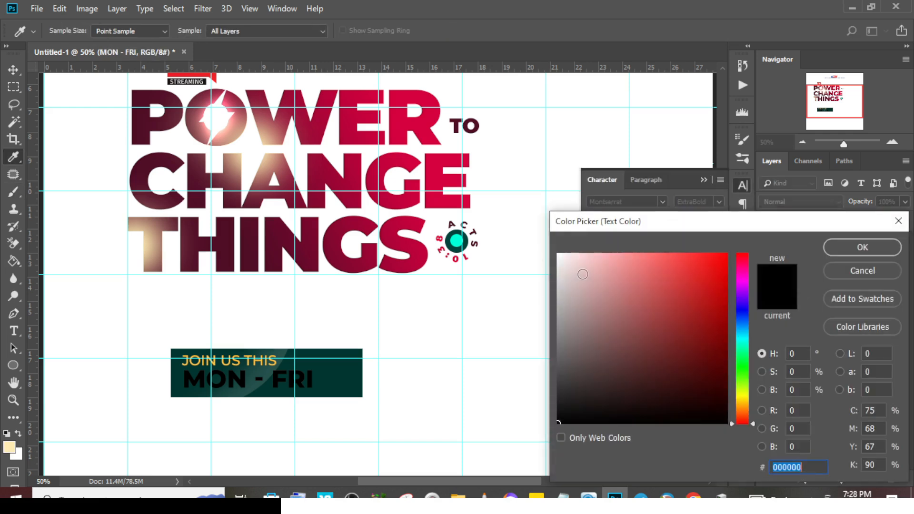
{"action": "left_click", "coordinate": [522, 222]}
{"action": "left_click", "coordinate": [837, 247]}
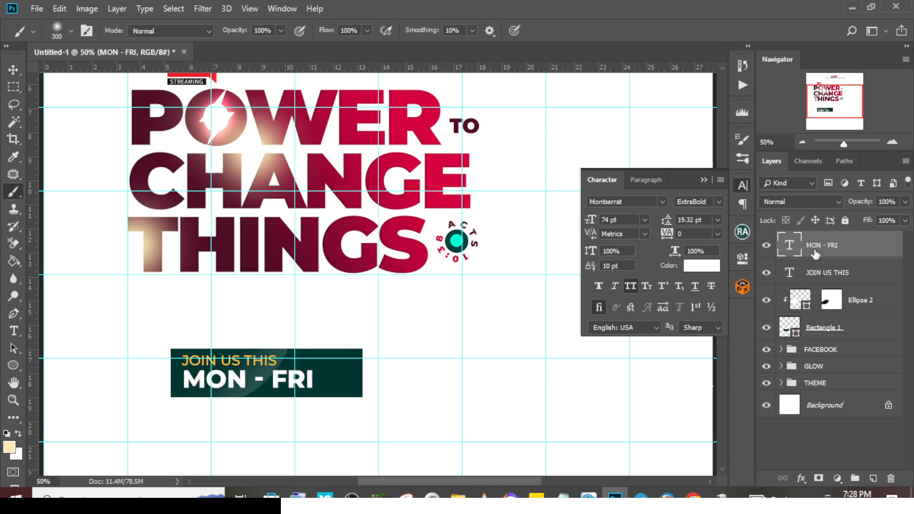
Nudge the JOIN US THIS text down a few pixels so it sits closer to MON - FRI
{"action": "left_click", "coordinate": [815, 275]}
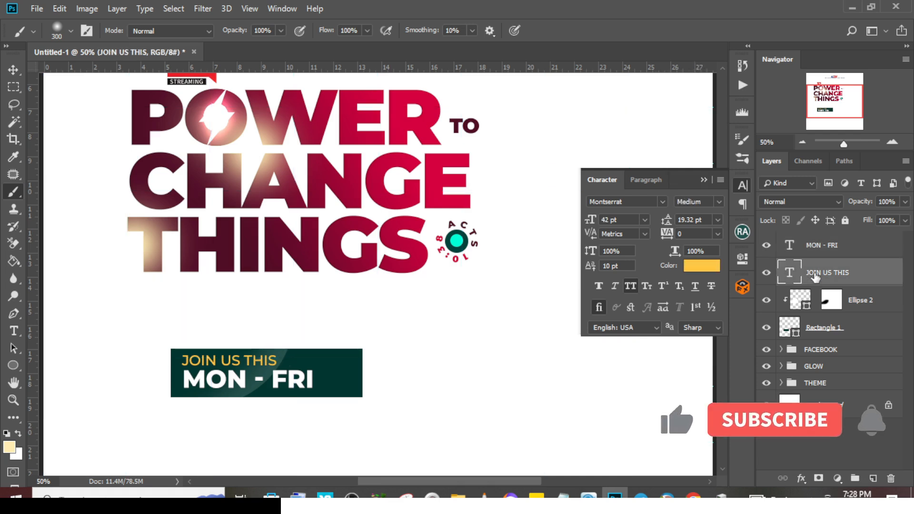
{"action": "key", "text": "ctrl+plus"}
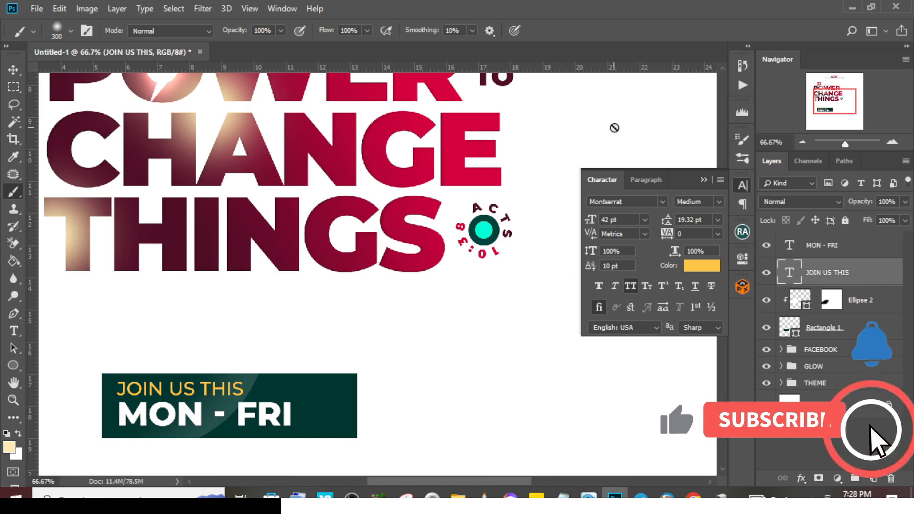
{"action": "left_click", "coordinate": [645, 180]}
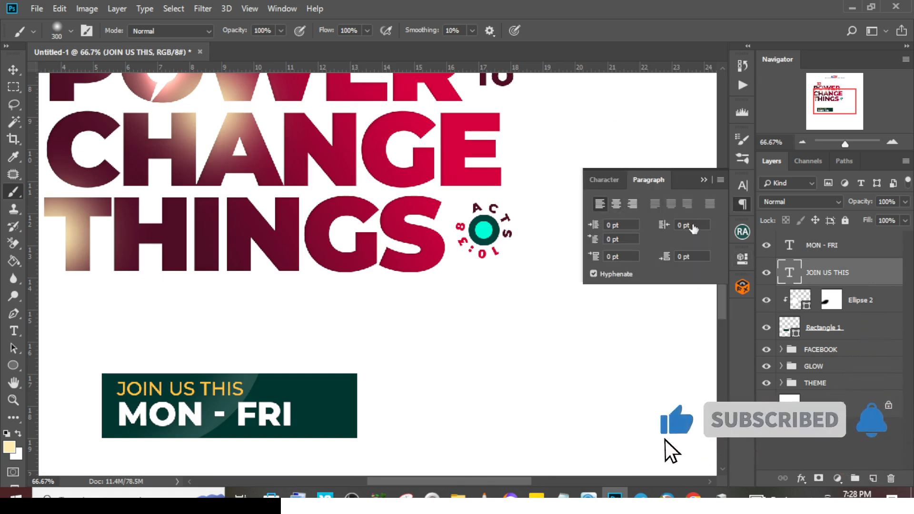
{"action": "left_click", "coordinate": [801, 251]}
{"action": "left_click", "coordinate": [813, 278], "text": "shift"}
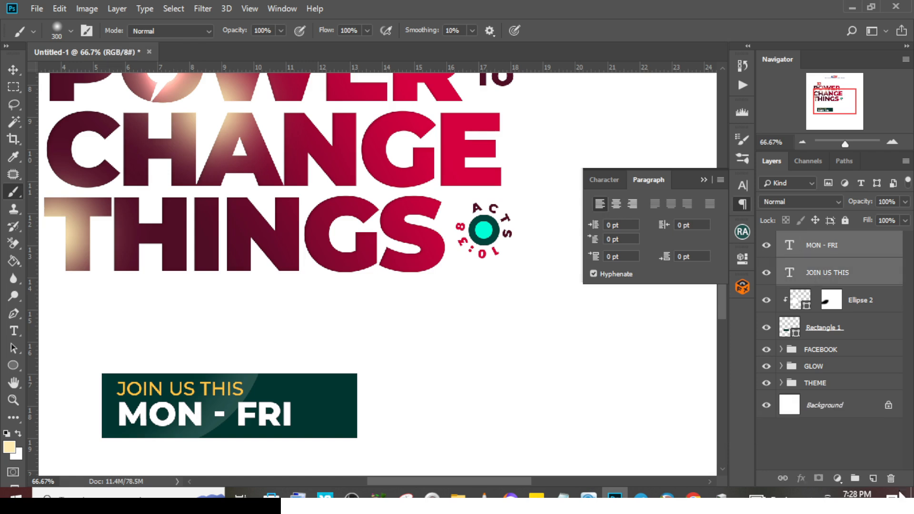
{"action": "scroll", "coordinate": [296, 310], "scroll_direction": "down", "scroll_amount": 2}
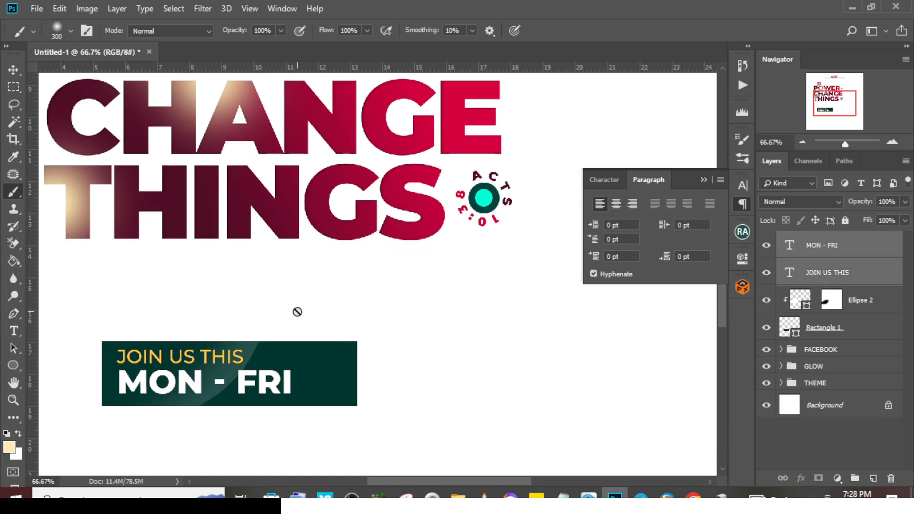
{"action": "left_click", "coordinate": [817, 278]}
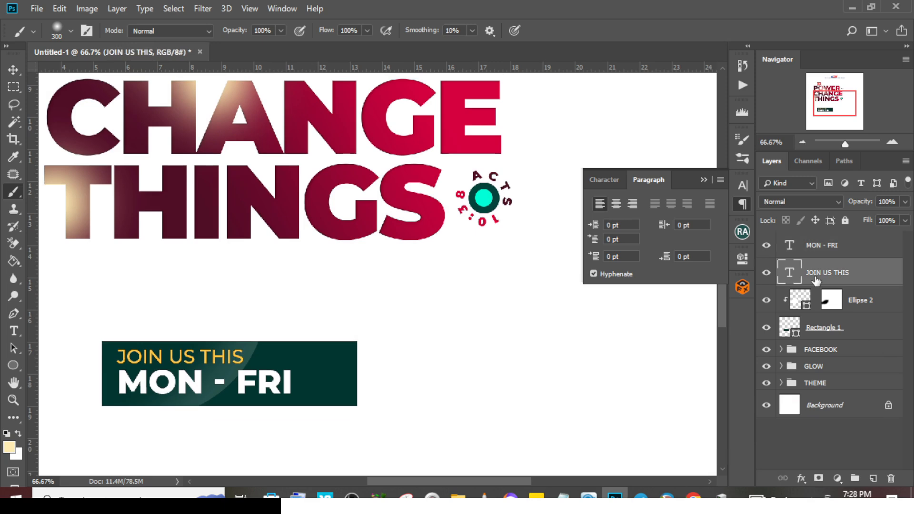
{"action": "key", "text": "v"}
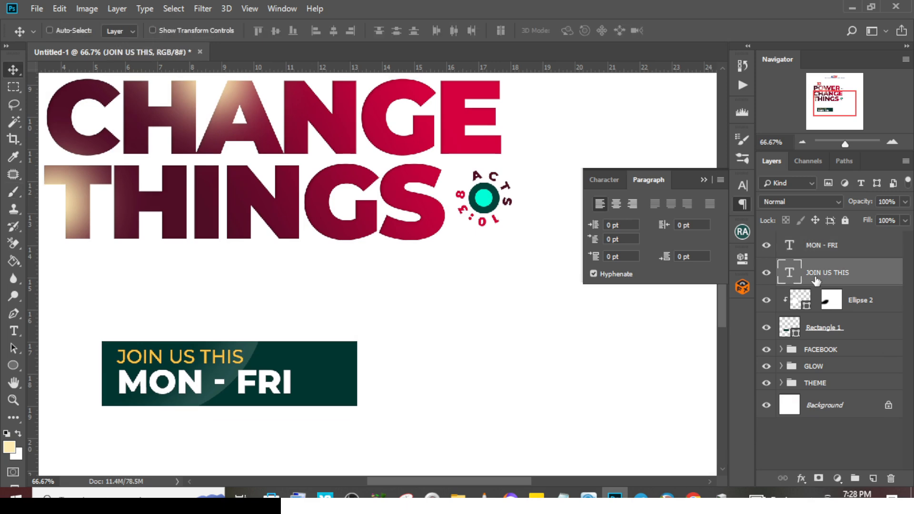
{"action": "key", "text": "Down"}
{"action": "key", "text": "Down"}
{"action": "key", "text": "Down"}
{"action": "key", "text": "Down"}
{"action": "key", "text": "Down"}
{"action": "key", "text": "Down"}
{"action": "key", "text": "Down"}
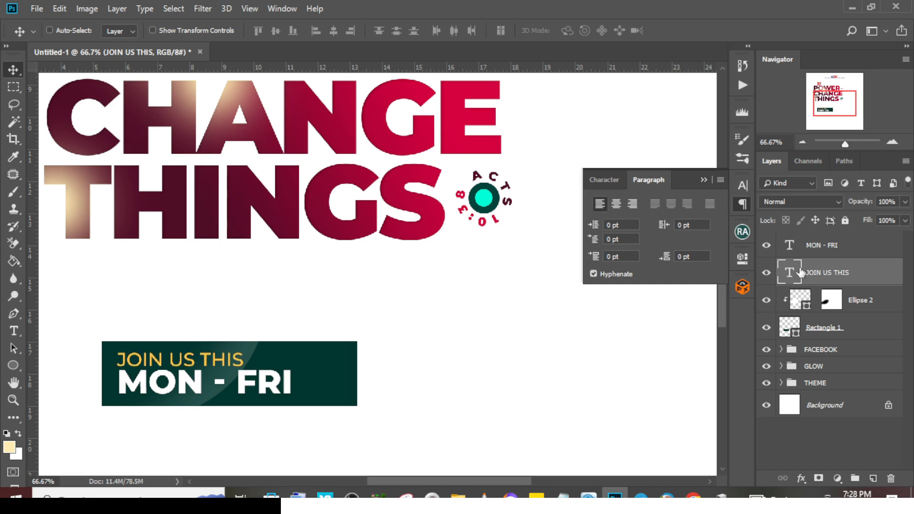
Nudge the JOIN US THIS and MON - FRI texts together slightly down inside the banner
{"action": "left_click", "coordinate": [825, 247], "text": "shift"}
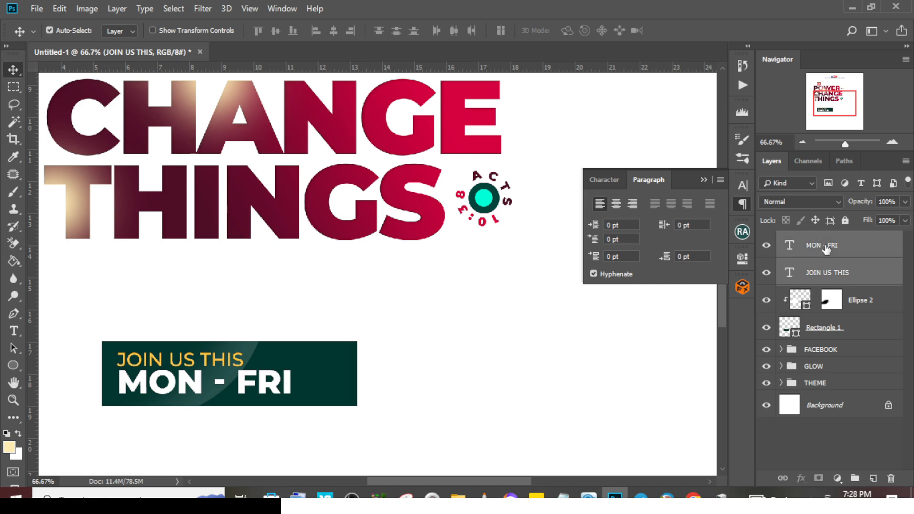
{"action": "key", "text": "Down"}
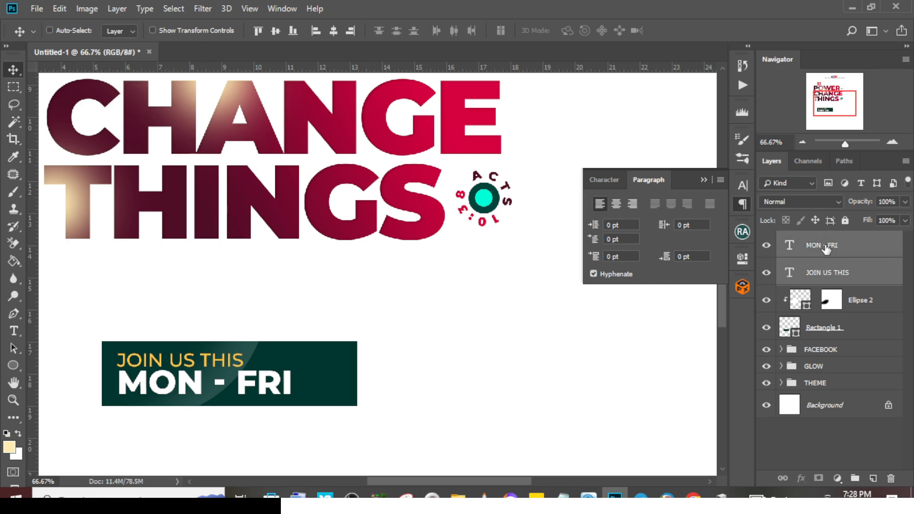
{"action": "left_click", "coordinate": [703, 181]}
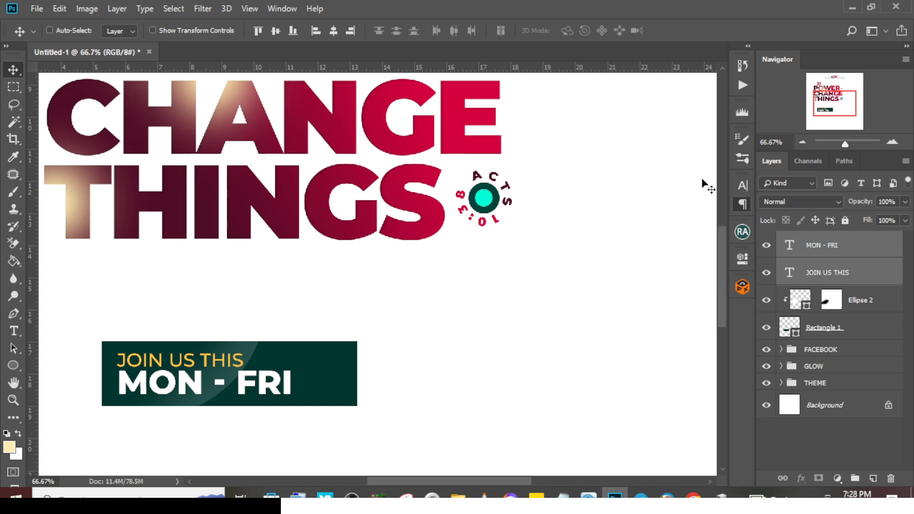
Group the two texts, the circle and the rectangle of the banner and name the group DATE
{"action": "left_click", "coordinate": [820, 329], "text": "shift"}
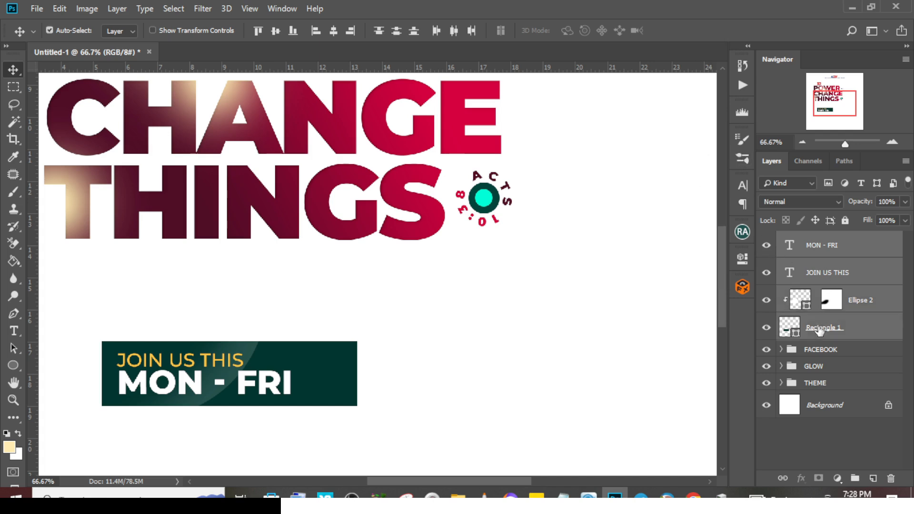
{"action": "key", "text": "ctrl+g"}
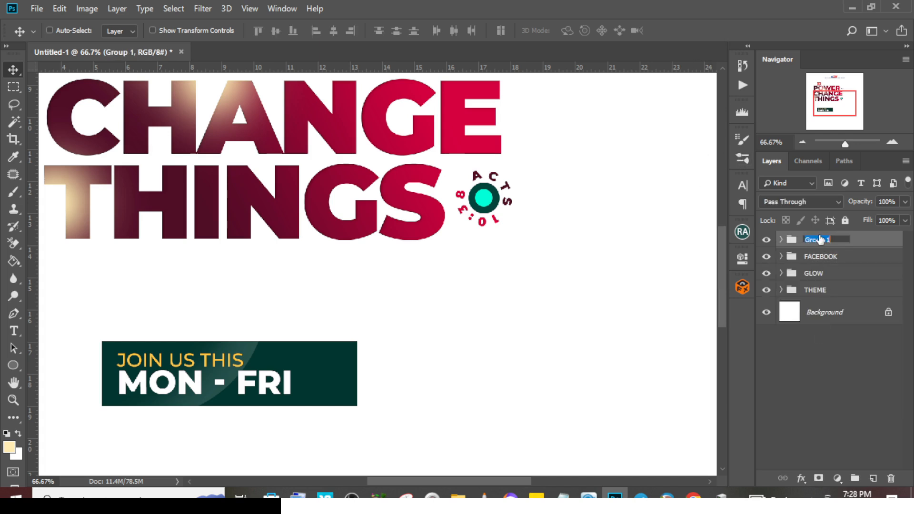
{"action": "type", "text": "DATE"}
{"action": "key", "text": "Return"}
Duplicate the DATE group, place the copy directly below the original banner and rename it TIME
{"action": "key", "text": "ctrl+j"}
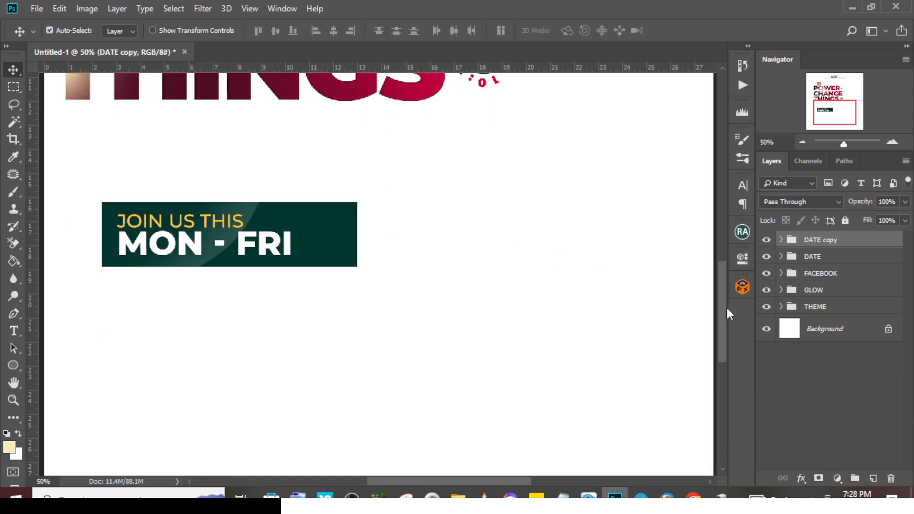
{"action": "key", "text": "ctrl+minus"}
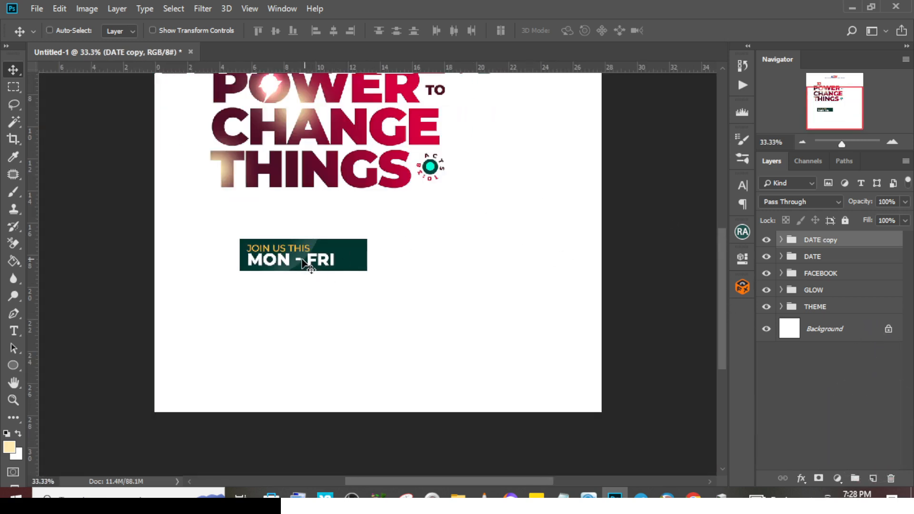
{"action": "left_click_drag", "start_coordinate": [302, 260], "coordinate": [298, 306]}
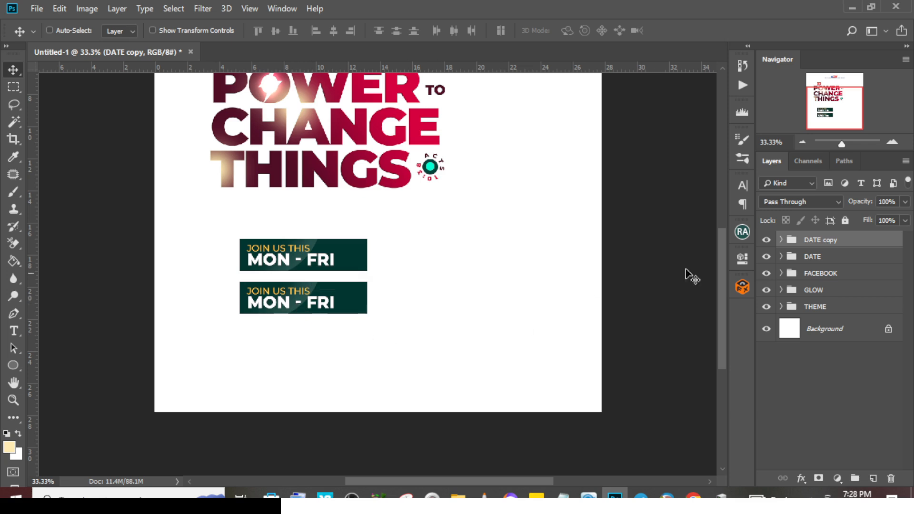
{"action": "double_click", "coordinate": [811, 240]}
{"action": "type", "text": "TIME"}
{"action": "key", "text": "Return"}
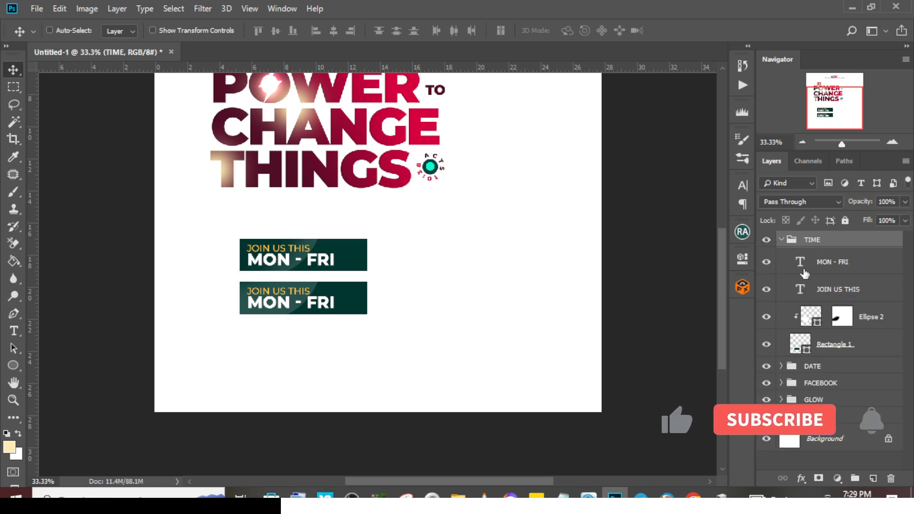
Change the JOIN US THIS text in the TIME group to TIME
{"action": "double_click", "coordinate": [800, 289]}
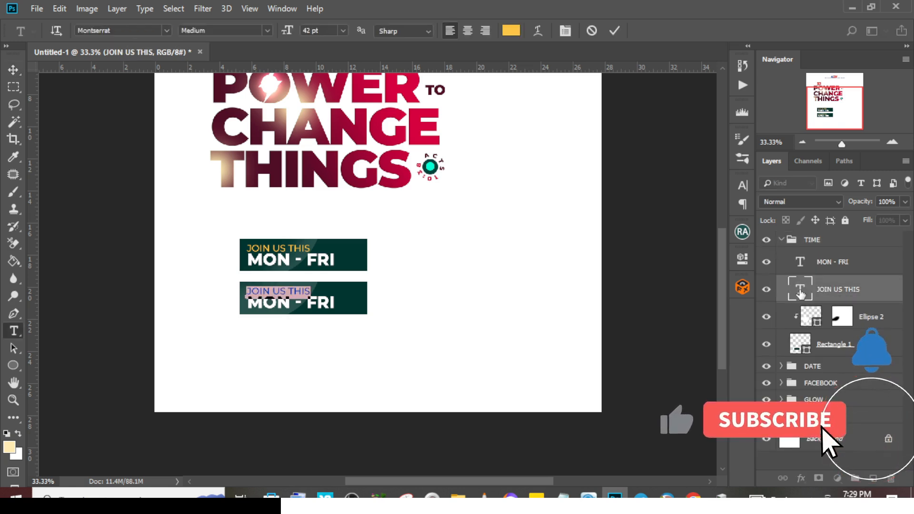
{"action": "type", "text": "TIME"}
{"action": "key", "text": "ctrl+Return"}
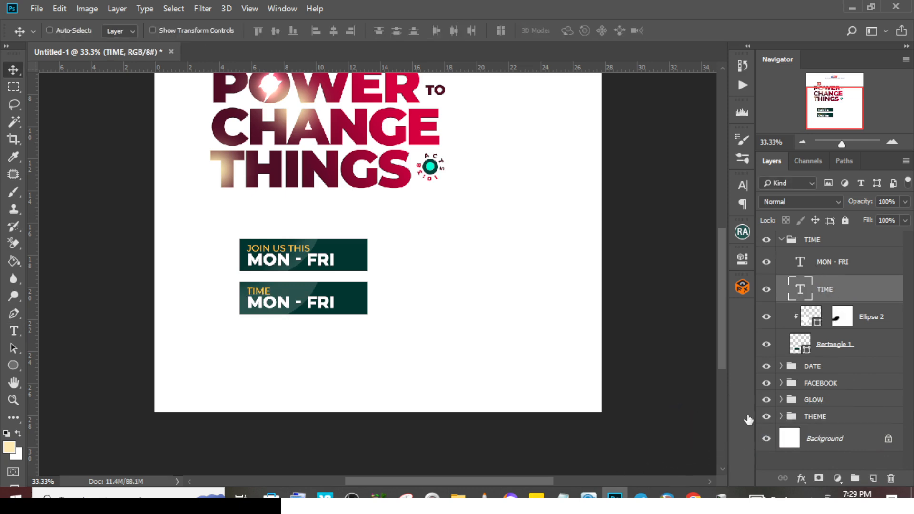
Copy the line 10PM - 11PM from the flyer notes in Notepad and return to Photoshop
{"action": "left_click", "coordinate": [833, 262]}
{"action": "left_click", "coordinate": [563, 496]}
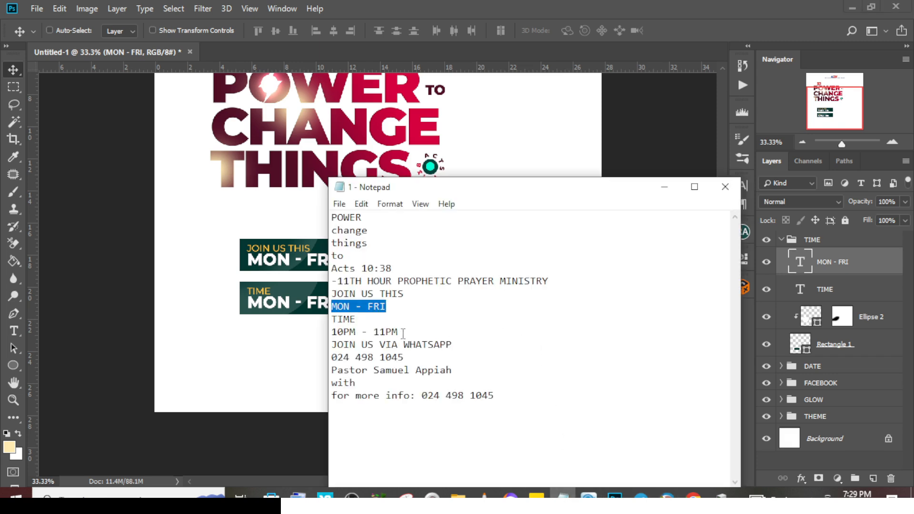
{"action": "left_click_drag", "start_coordinate": [403, 332], "coordinate": [330, 332]}
{"action": "key", "text": "ctrl+c"}
{"action": "left_click", "coordinate": [575, 5]}
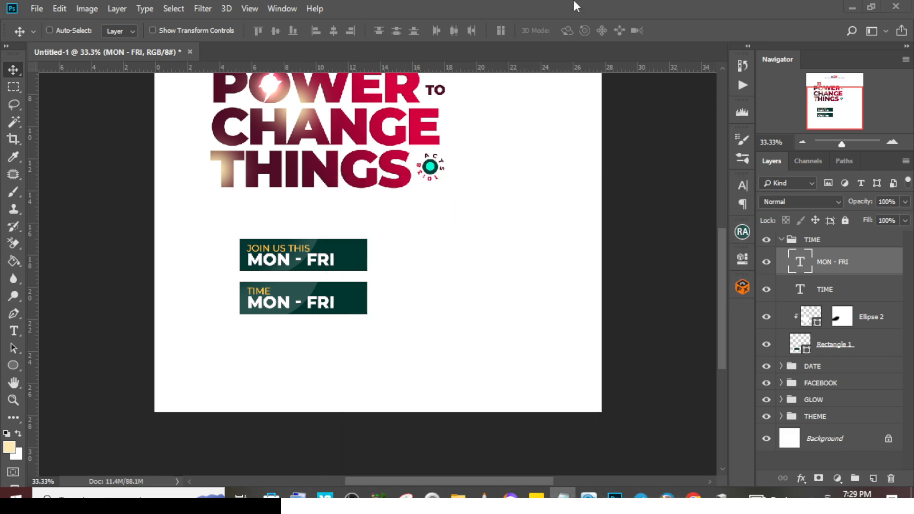
Replace the MON - FRI text in the TIME group with the copied 10PM - 11PM and collapse the group
{"action": "key", "text": "t"}
{"action": "left_click_drag", "start_coordinate": [251, 301], "coordinate": [336, 304]}
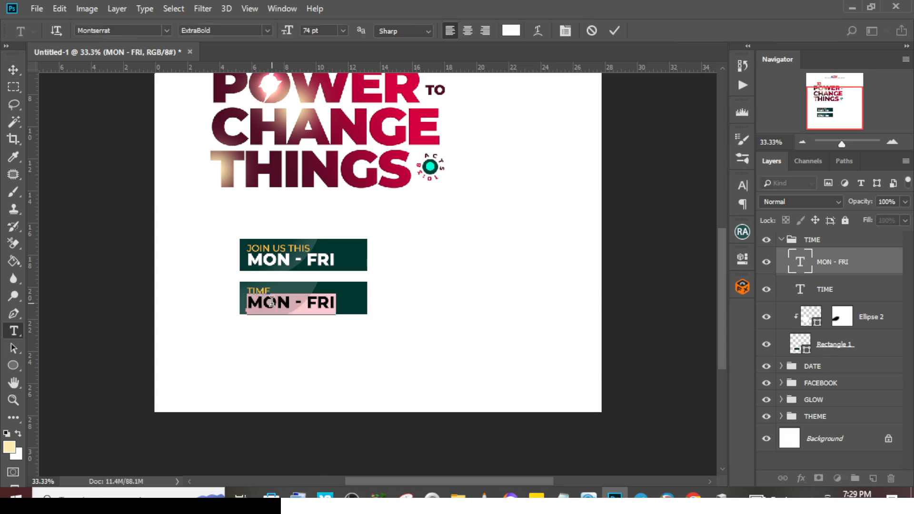
{"action": "right_click", "coordinate": [273, 304]}
{"action": "left_click", "coordinate": [325, 99]}
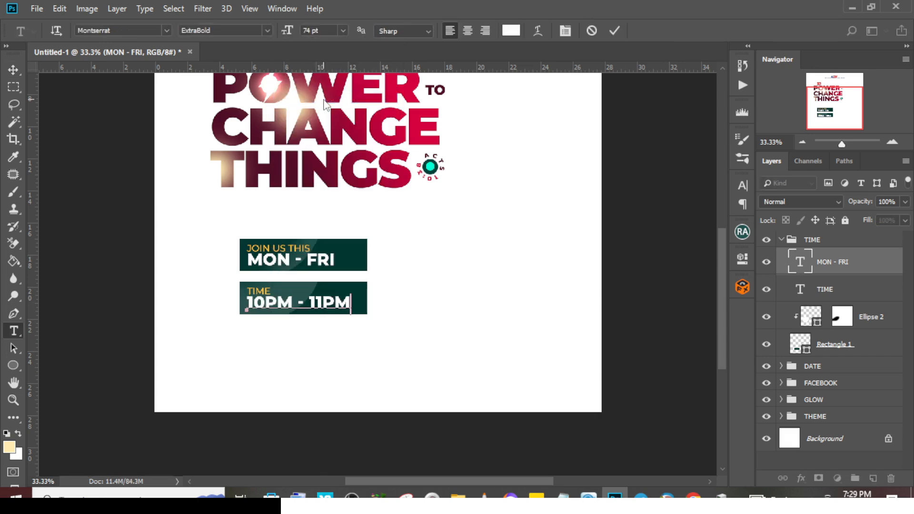
{"action": "left_click", "coordinate": [830, 264]}
{"action": "key", "text": "v"}
{"action": "left_click", "coordinate": [782, 239]}
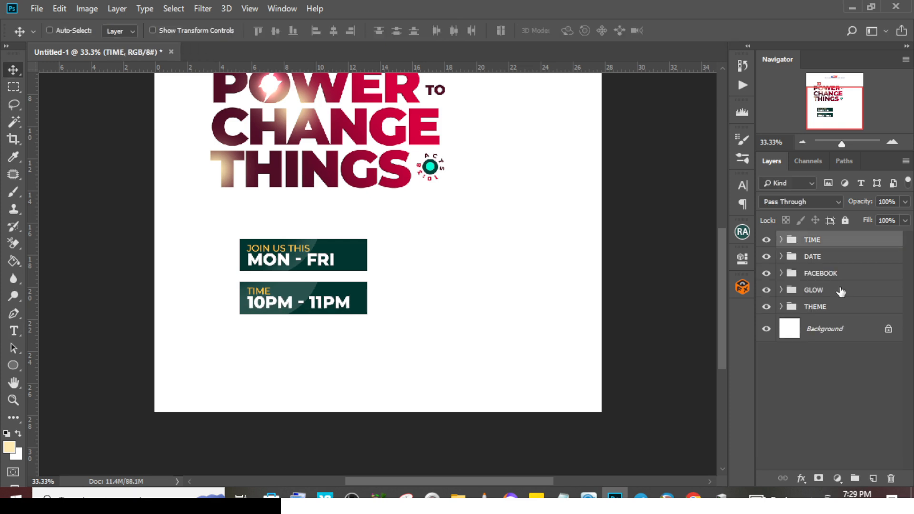
Show the guides, duplicate the TIME group and move the copy below the second banner
{"action": "key", "text": "ctrl+semicolon"}
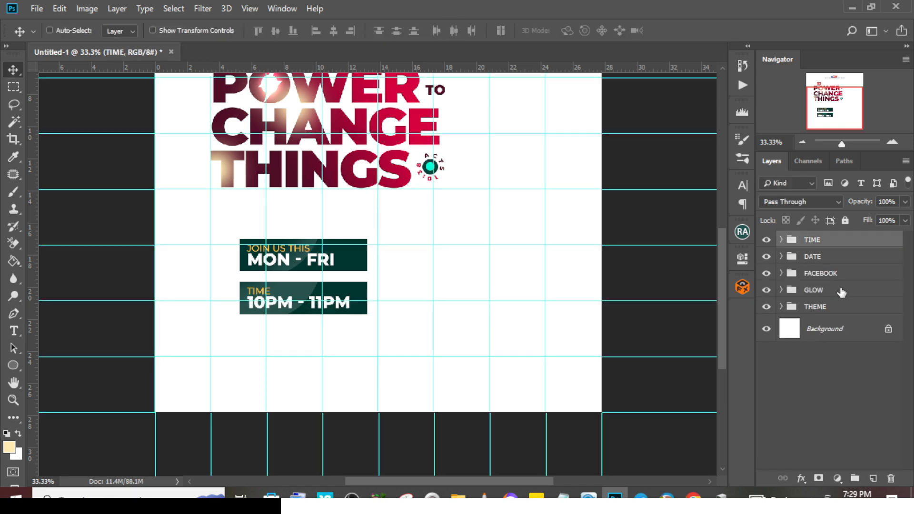
{"action": "key", "text": "ctrl+j"}
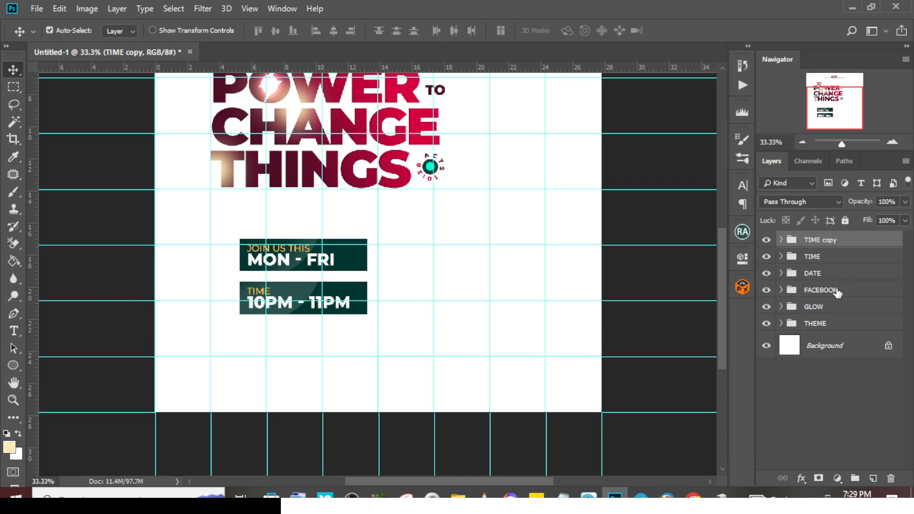
{"action": "left_click_drag", "start_coordinate": [313, 298], "coordinate": [305, 333]}
{"action": "key", "text": "ctrl+plus"}
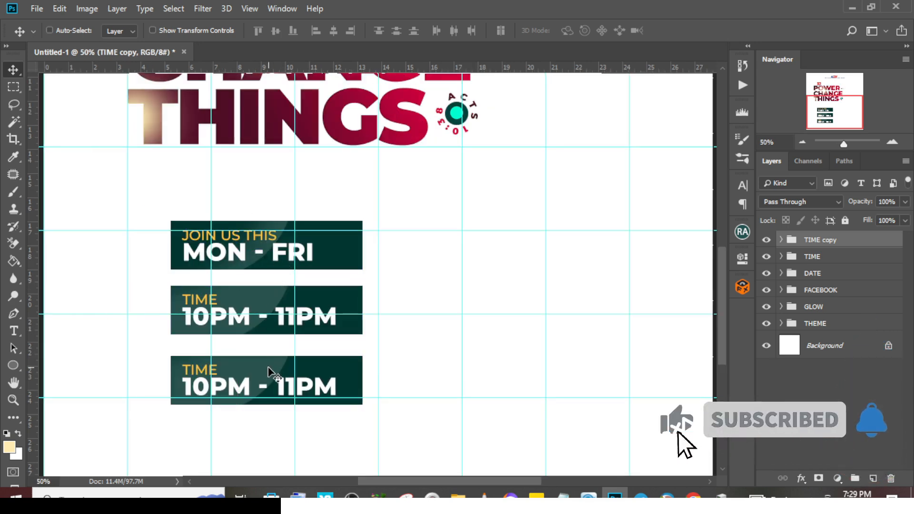
Adjust the third banner so its gap matches the one between the first two, and rename its group WHATSAPP
{"action": "left_click_drag", "start_coordinate": [268, 366], "coordinate": [269, 368]}
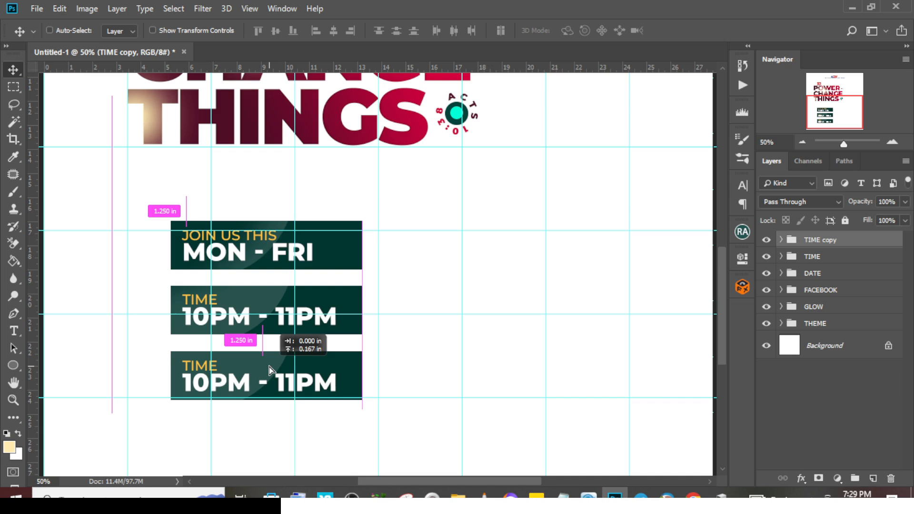
{"action": "left_click_drag", "start_coordinate": [269, 367], "coordinate": [272, 369]}
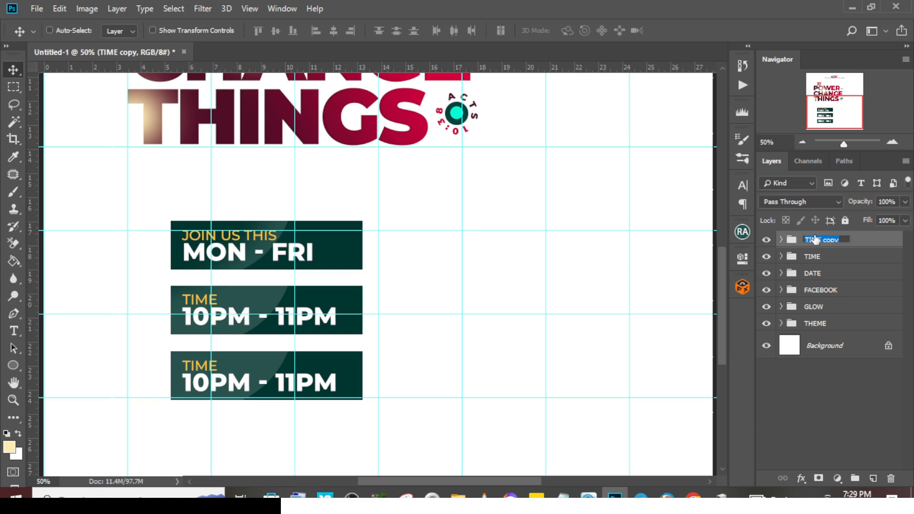
{"action": "type", "text": "WHATSAPP"}
{"action": "key", "text": "Return"}
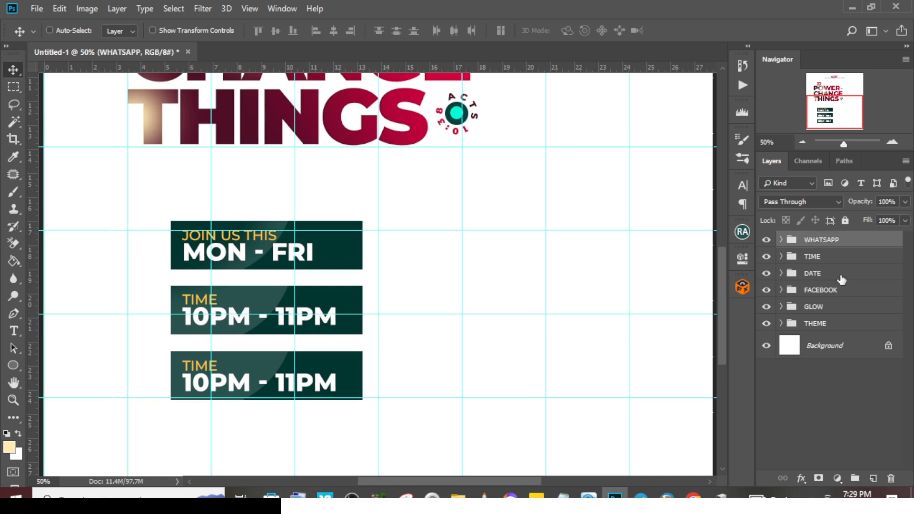
Change the fill colour of the rectangle in the TIME group to 7E0831 and collapse the group
{"action": "left_click", "coordinate": [786, 257]}
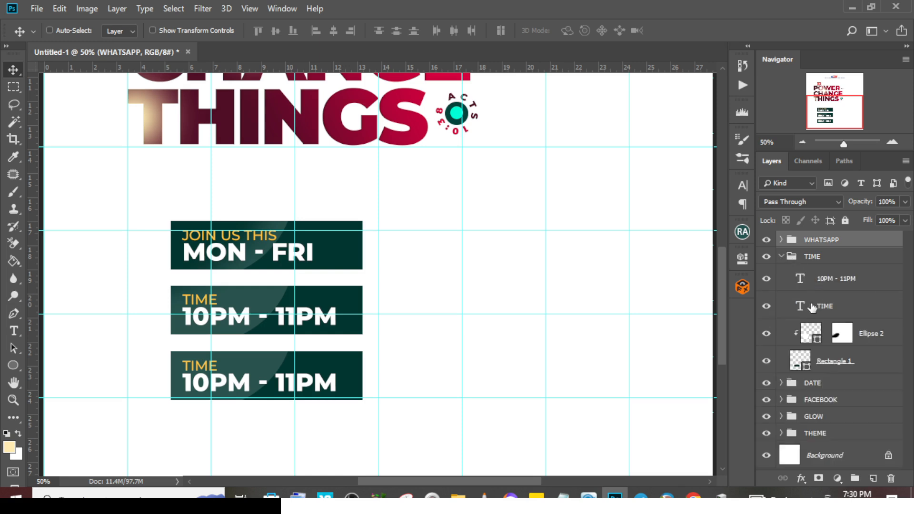
{"action": "left_click", "coordinate": [800, 362]}
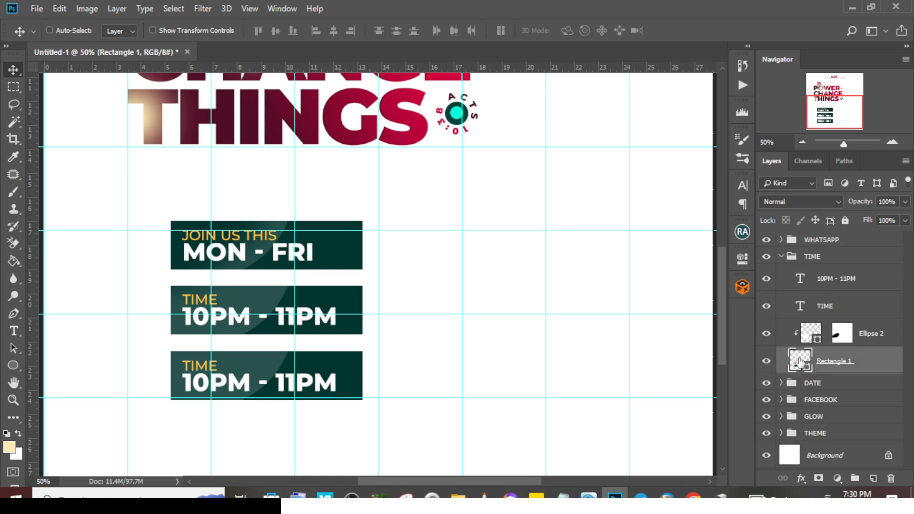
{"action": "double_click", "coordinate": [800, 362]}
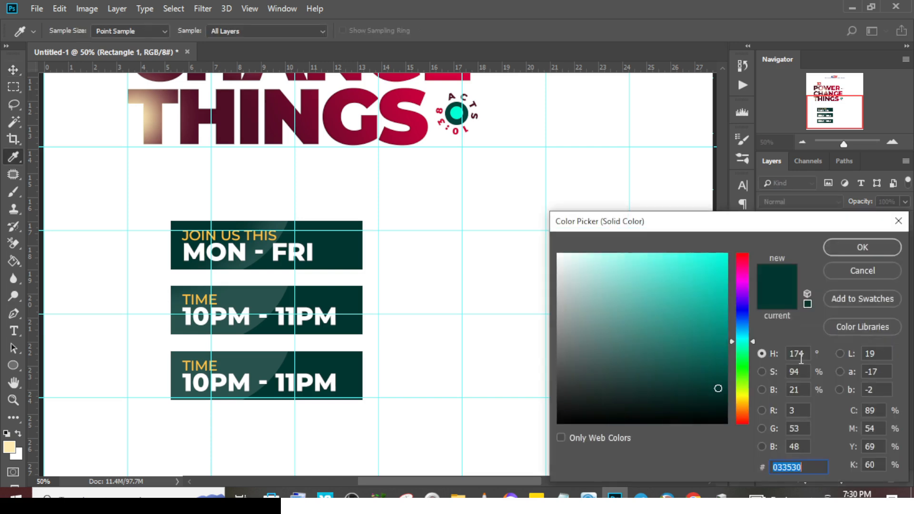
{"action": "type", "text": "7E"}
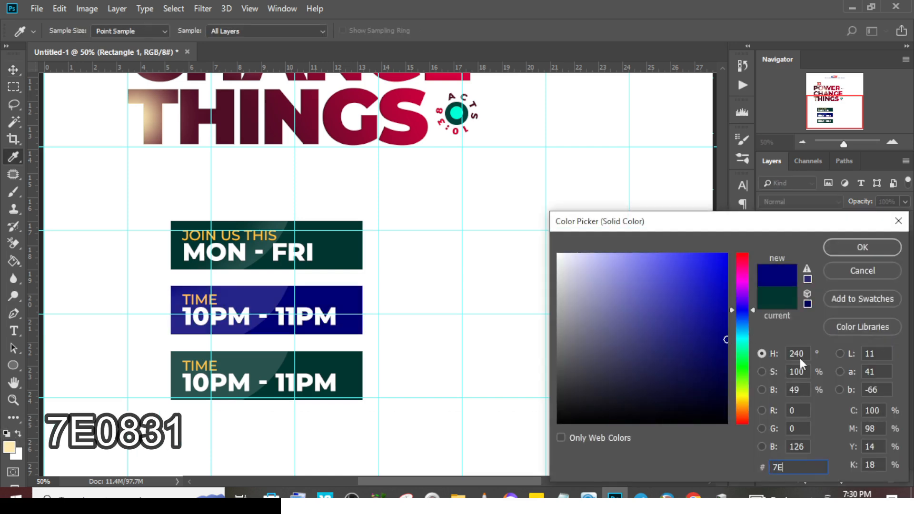
{"action": "type", "text": "08"}
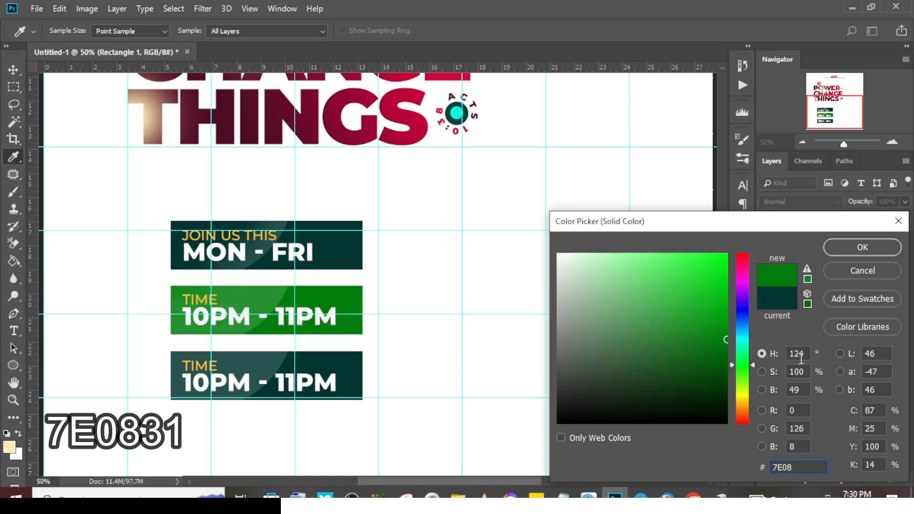
{"action": "type", "text": "31"}
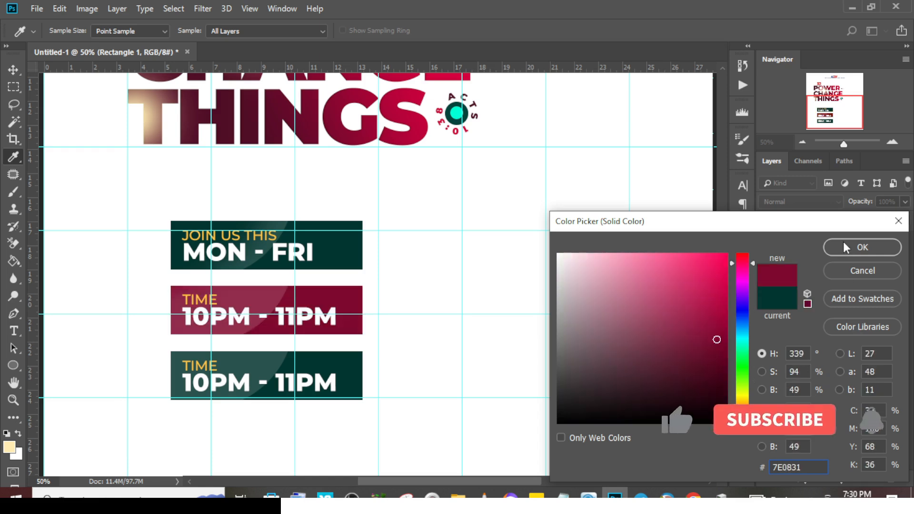
{"action": "left_click", "coordinate": [844, 241]}
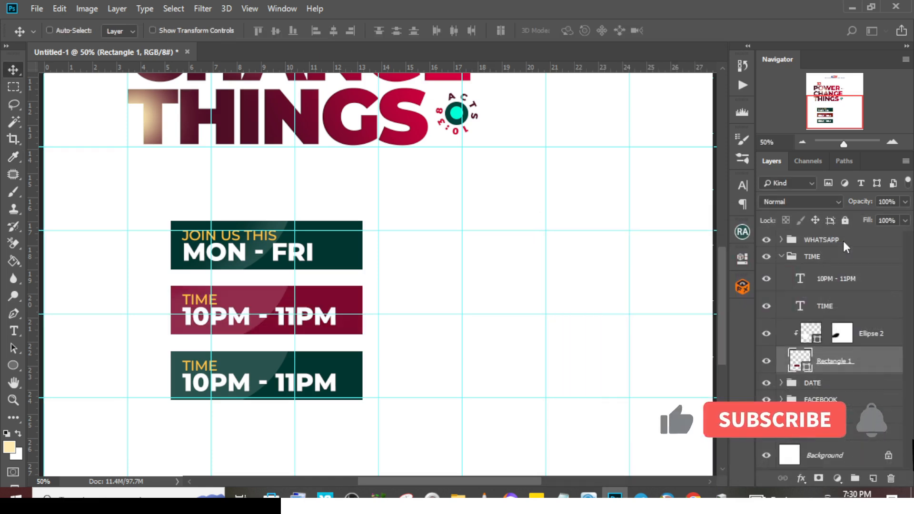
{"action": "left_click", "coordinate": [782, 257]}
Copy the line JOIN US VIA WHATSAPP from the Notepad flyer notes and replace the TIME text in the WHATSAPP group with it
{"action": "left_click", "coordinate": [781, 239]}
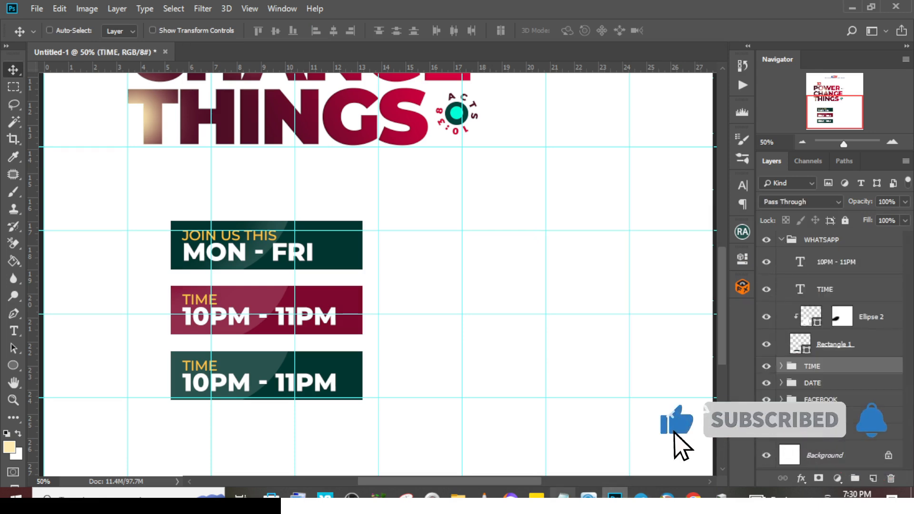
{"action": "left_click", "coordinate": [564, 497]}
{"action": "left_click_drag", "start_coordinate": [459, 345], "coordinate": [325, 347]}
{"action": "key", "text": "ctrl+c"}
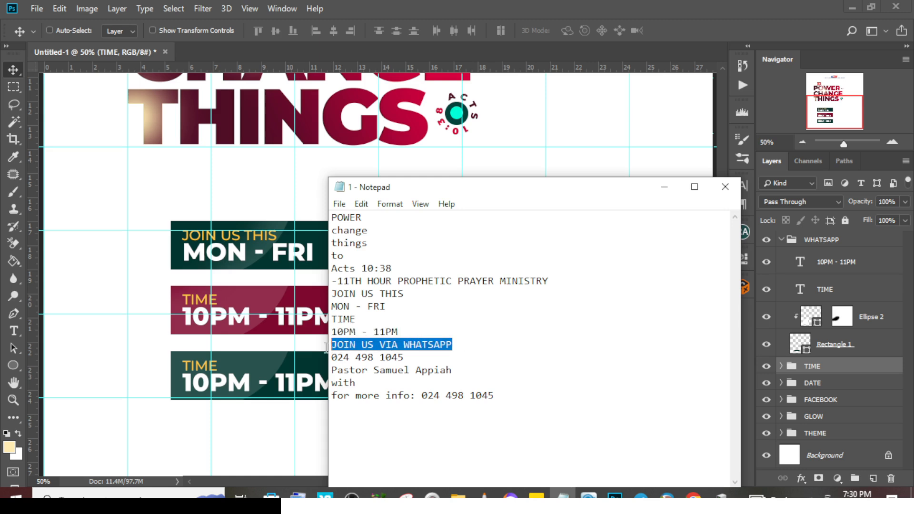
{"action": "left_click", "coordinate": [541, 6]}
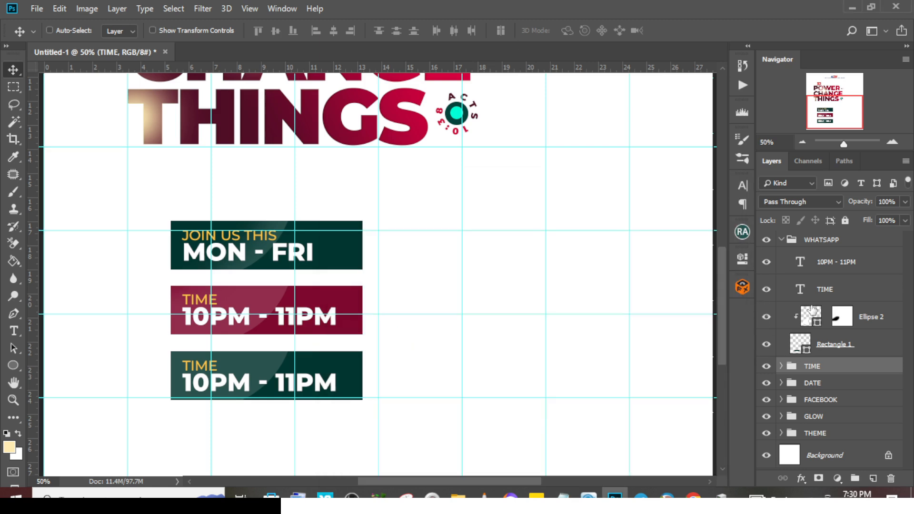
{"action": "double_click", "coordinate": [800, 290]}
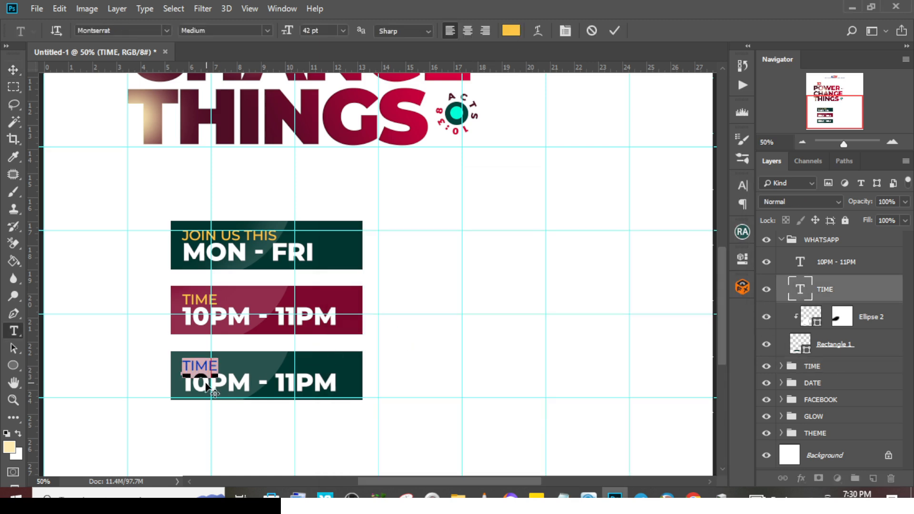
{"action": "right_click", "coordinate": [198, 362]}
{"action": "left_click", "coordinate": [257, 157]}
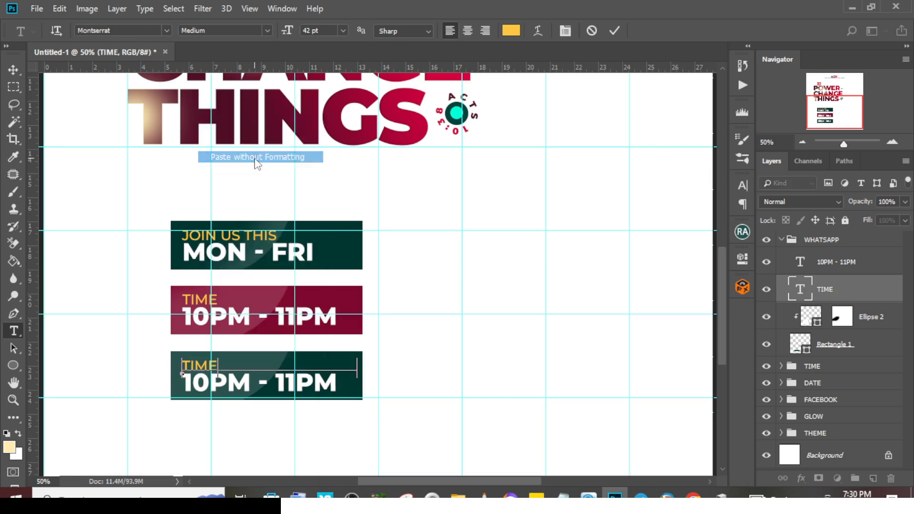
{"action": "left_click", "coordinate": [844, 295]}
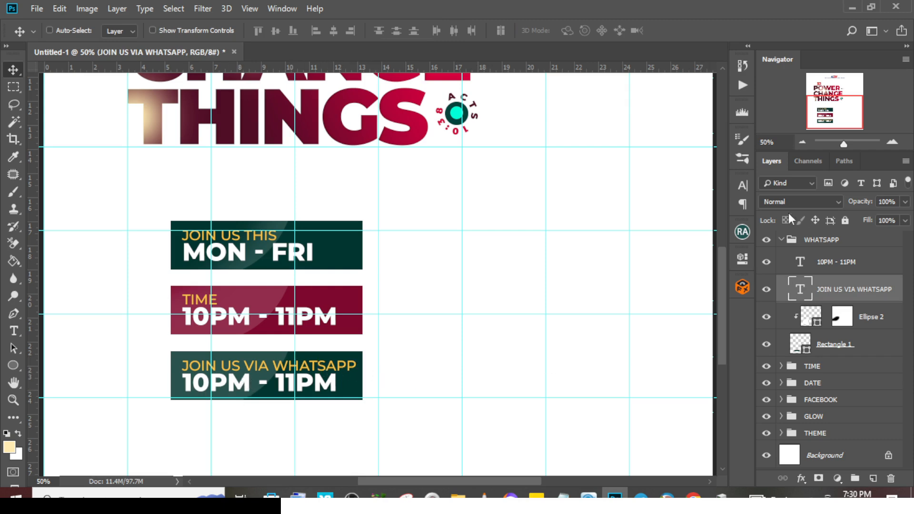
Reduce the font size of the JOIN US VIA WHATSAPP text to 41 pt
{"action": "left_click", "coordinate": [743, 185]}
{"action": "left_click", "coordinate": [625, 219]}
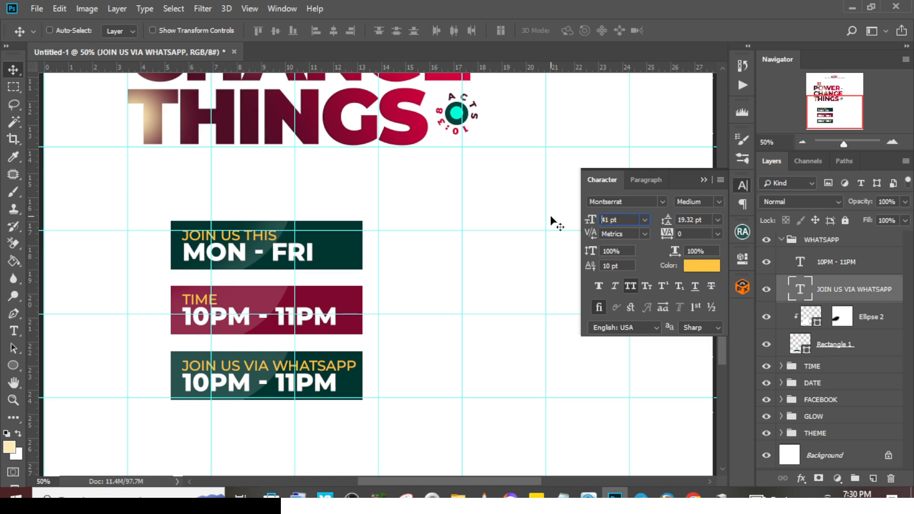
{"action": "key", "text": "Down"}
{"action": "left_click", "coordinate": [705, 180]}
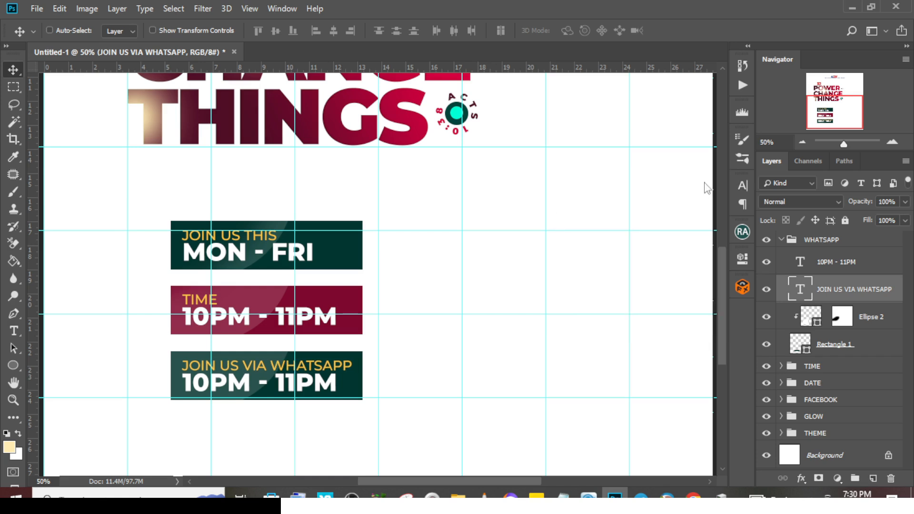
Copy the WhatsApp phone number from the Notepad notes and replace the 10PM - 11PM text in the WHATSAPP group with it
{"action": "left_click", "coordinate": [563, 497]}
{"action": "left_click_drag", "start_coordinate": [416, 360], "coordinate": [322, 365]}
{"action": "key", "text": "ctrl+c"}
{"action": "left_click", "coordinate": [794, 251]}
{"action": "double_click", "coordinate": [800, 263]}
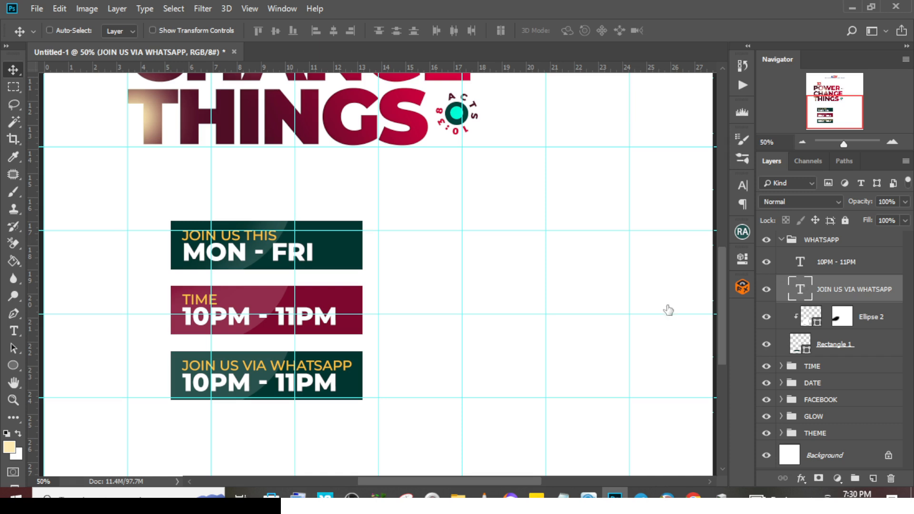
{"action": "right_click", "coordinate": [231, 377]}
{"action": "left_click", "coordinate": [304, 173]}
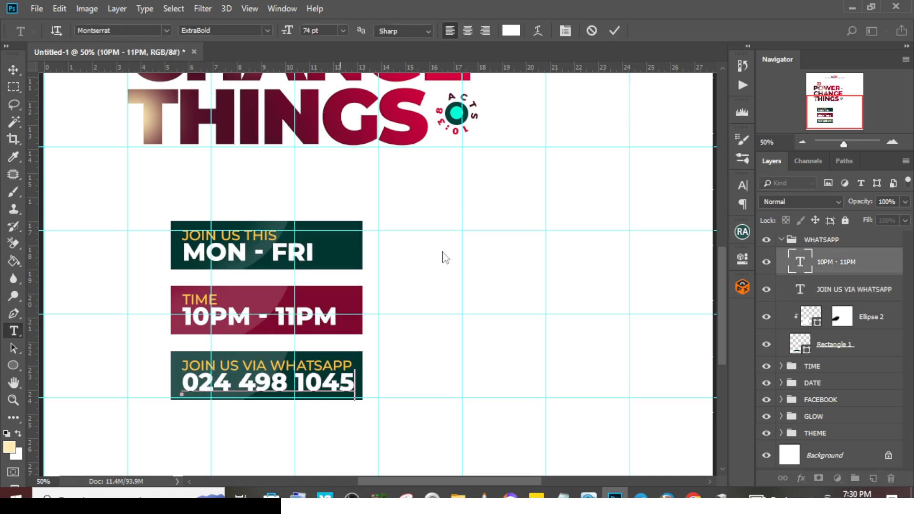
{"action": "left_click", "coordinate": [824, 259]}
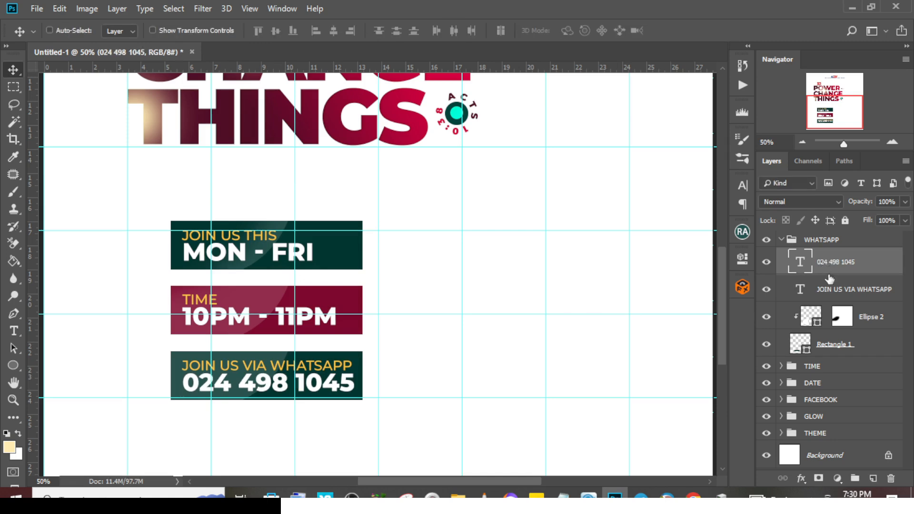
Set the font size of the JOIN US VIA WHATSAPP text to 39 pt and hide the guides
{"action": "left_click", "coordinate": [829, 293]}
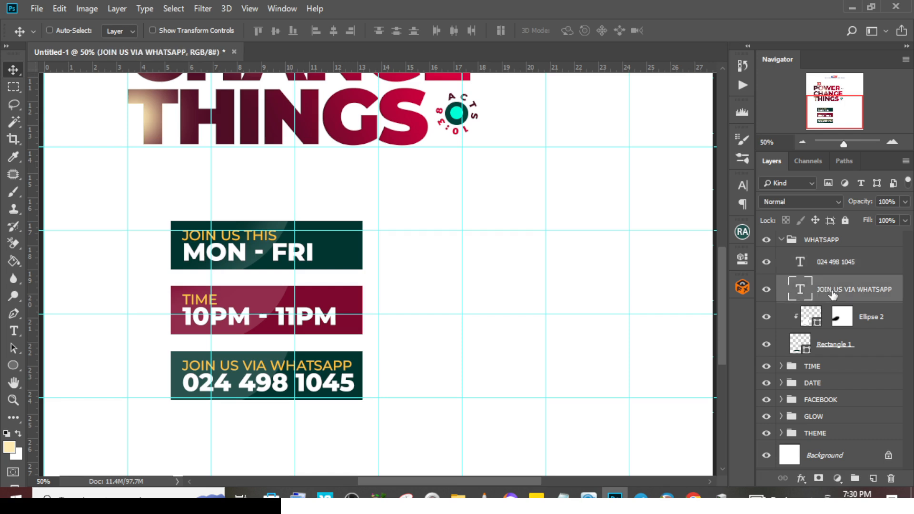
{"action": "left_click", "coordinate": [743, 187]}
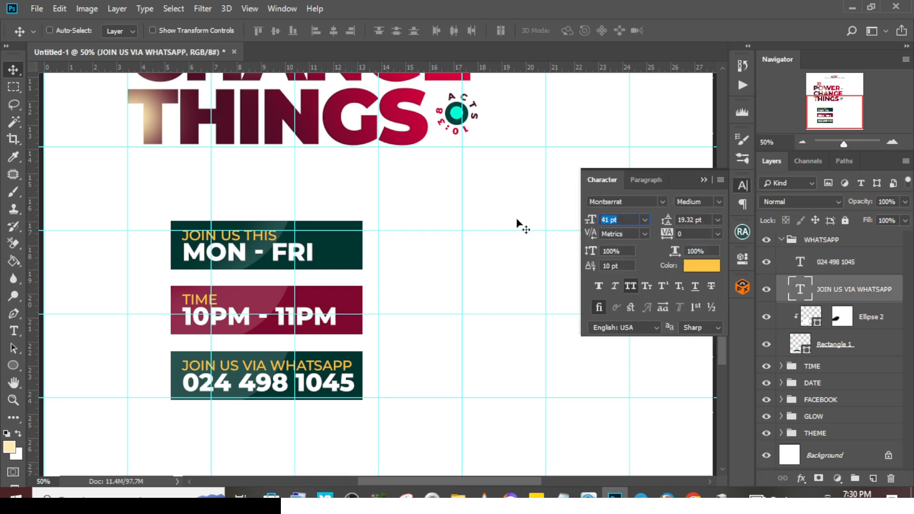
{"action": "key", "text": "Down"}
{"action": "key", "text": "Down"}
{"action": "key", "text": "Return"}
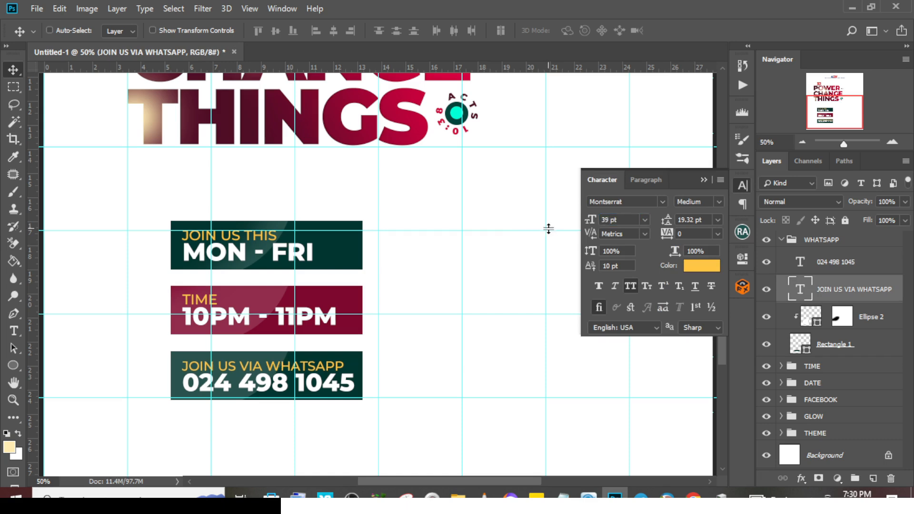
{"action": "left_click", "coordinate": [706, 181]}
{"action": "key", "text": "ctrl+semicolon"}
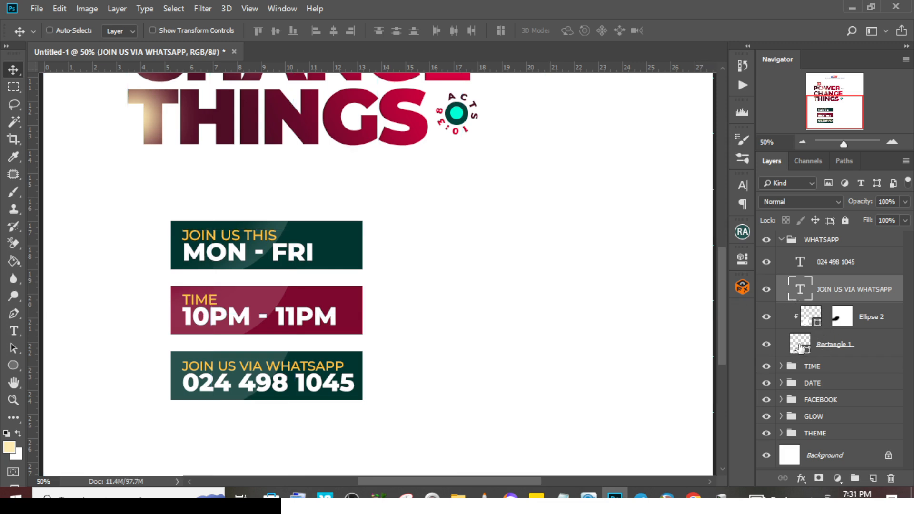
{"action": "double_click", "coordinate": [801, 349]}
{"action": "type", "text": "FF"}
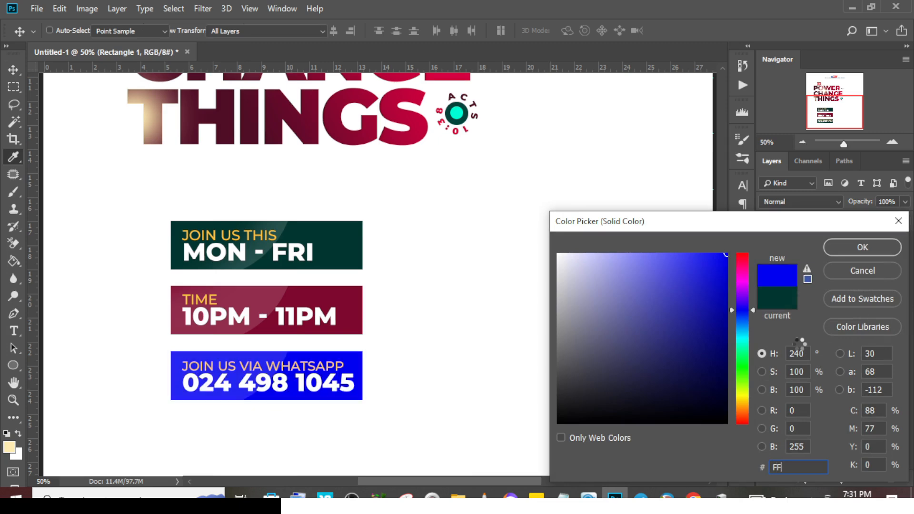
{"action": "type", "text": "FFFF"}
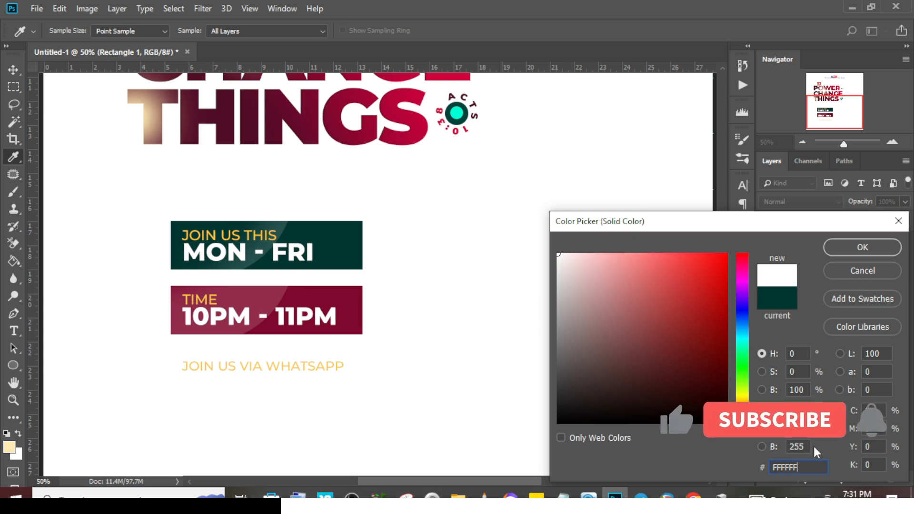
{"action": "left_click_drag", "start_coordinate": [802, 468], "coordinate": [715, 473]}
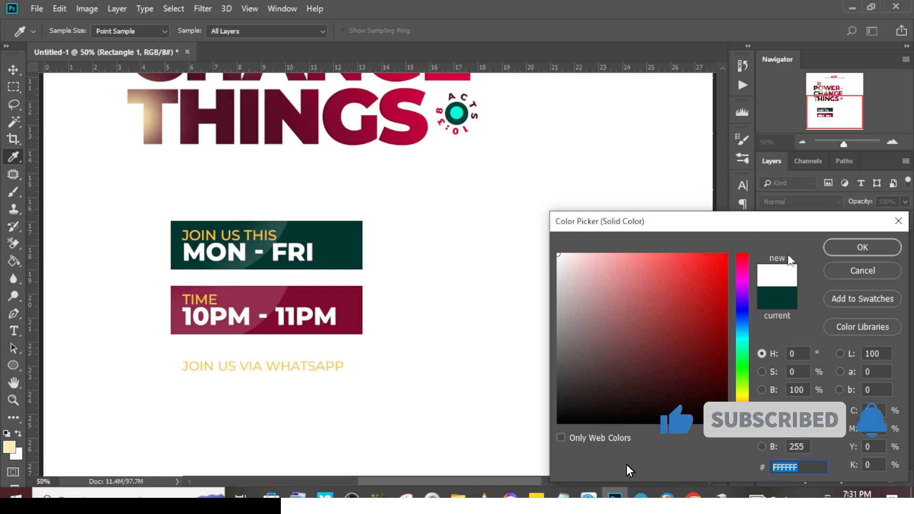
{"action": "left_click", "coordinate": [863, 270]}
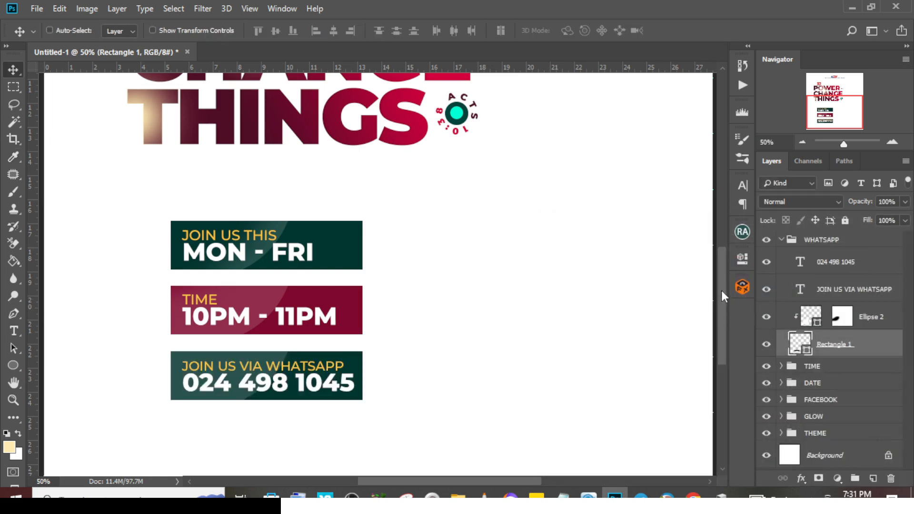
Recolour the WHATSAPP group's rectangle by sampling the red of the word POWER and shifting it to a brighter pink, and collapse the group
{"action": "scroll", "coordinate": [722, 277], "scroll_direction": "up", "scroll_amount": 5}
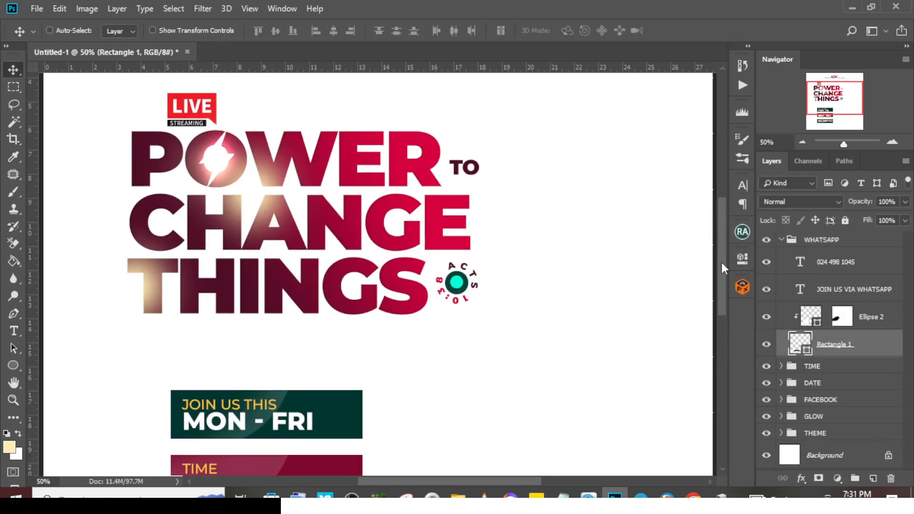
{"action": "double_click", "coordinate": [801, 342]}
{"action": "type", "text": "f"}
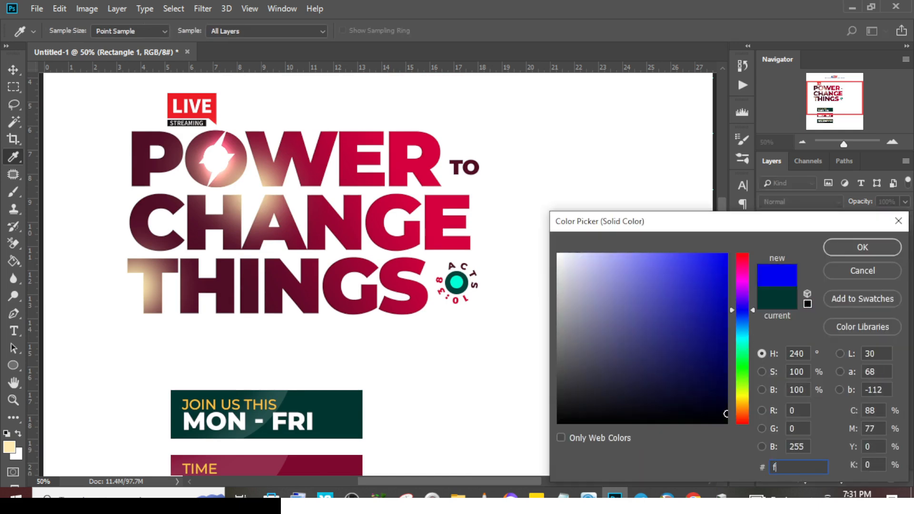
{"action": "type", "text": "fffff"}
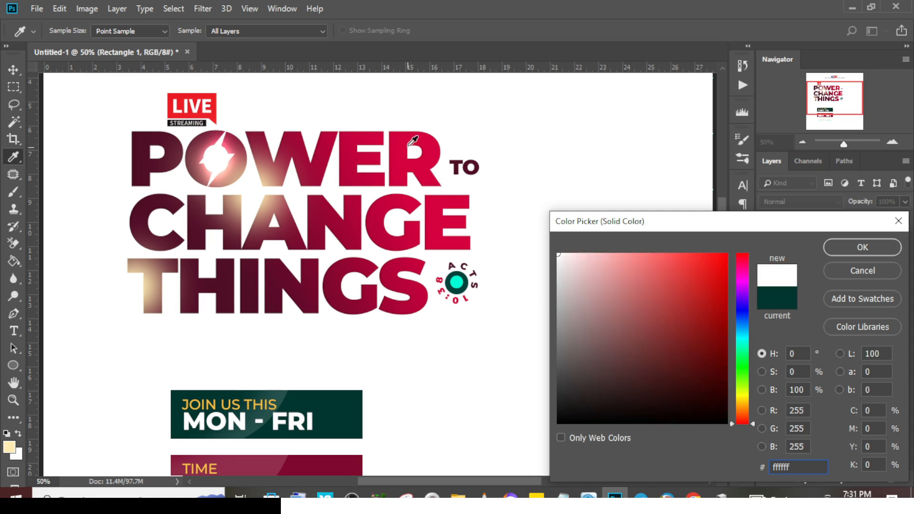
{"action": "left_click", "coordinate": [425, 142]}
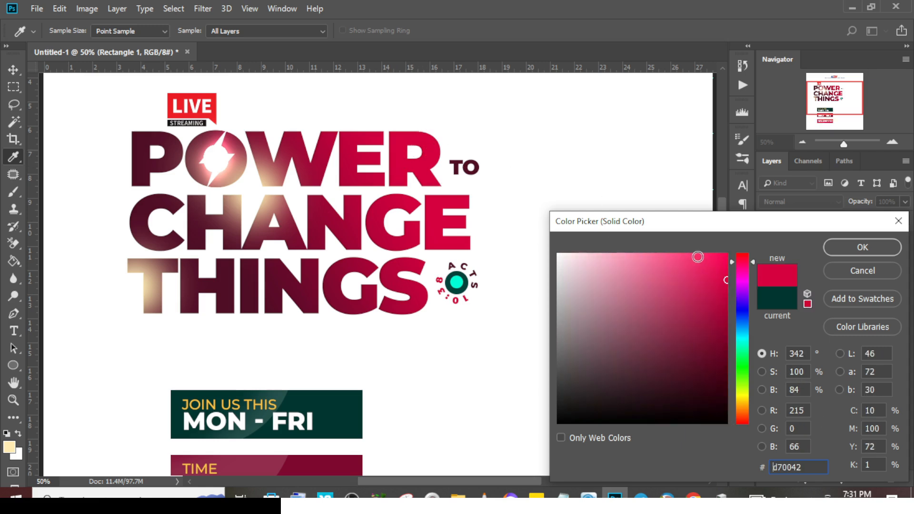
{"action": "mouse_move", "coordinate": [705, 256]}
{"action": "left_mouse_down"}
{"action": "mouse_move", "coordinate": [712, 246]}
{"action": "mouse_move", "coordinate": [719, 288]}
{"action": "left_mouse_up"}
{"action": "left_click", "coordinate": [838, 249]}
{"action": "scroll", "coordinate": [719, 288], "scroll_direction": "down", "scroll_amount": 2}
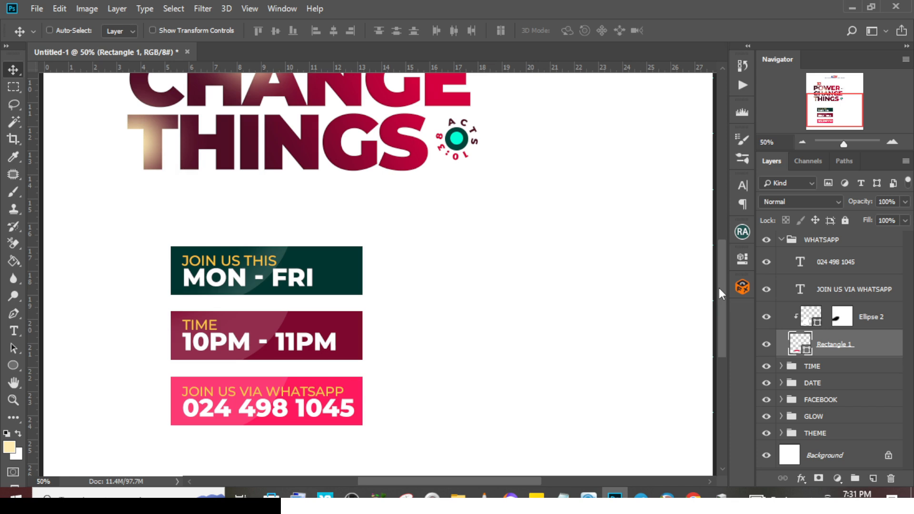
{"action": "key", "text": "ctrl+0"}
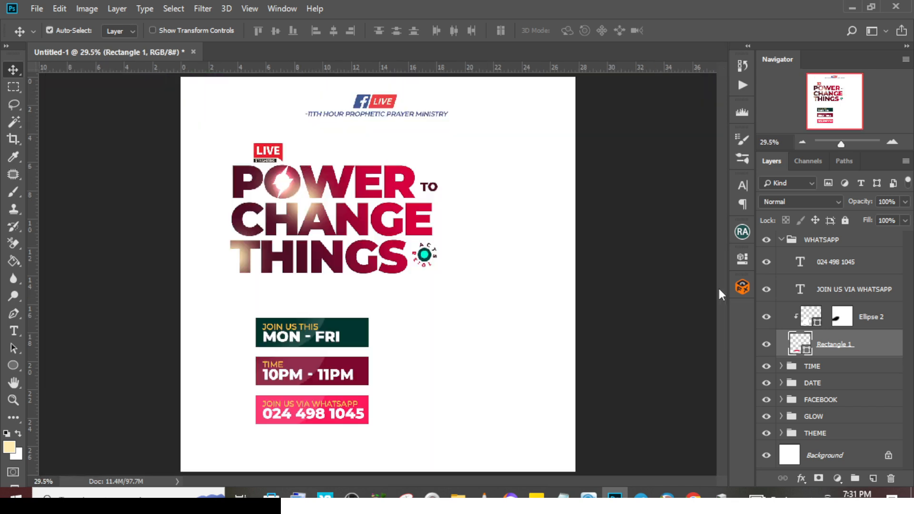
{"action": "left_click", "coordinate": [781, 240]}
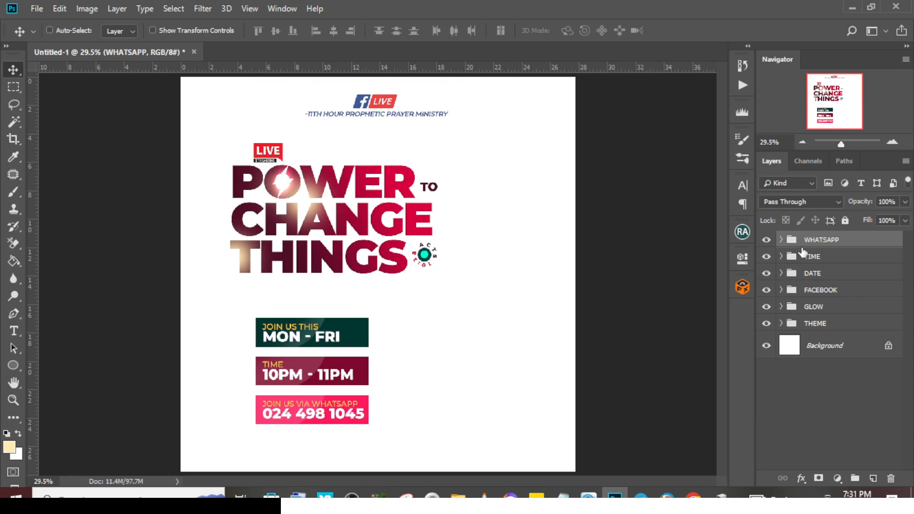
Show the guides and move the WHATSAPP, TIME and DATE groups together until they align with the title's left-edge guide
{"action": "key", "text": "ctrl+semicolon"}
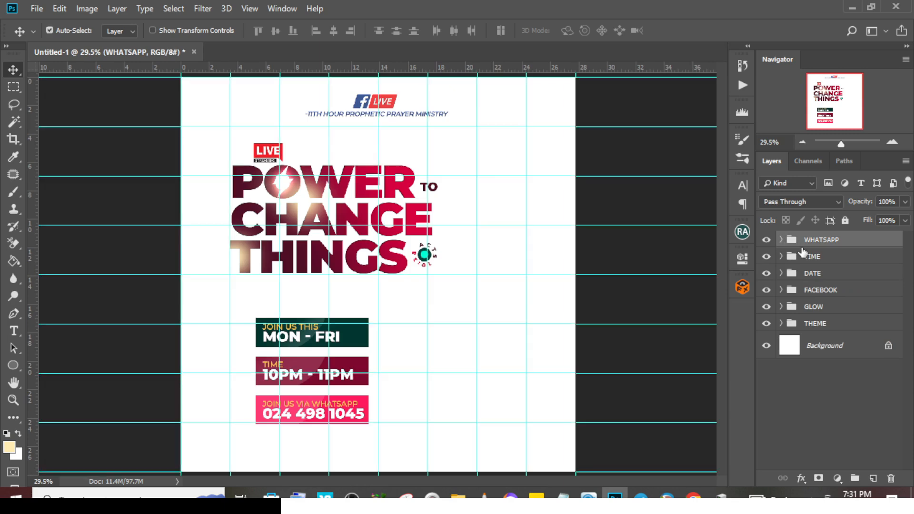
{"action": "left_click", "coordinate": [815, 261], "text": "ctrl"}
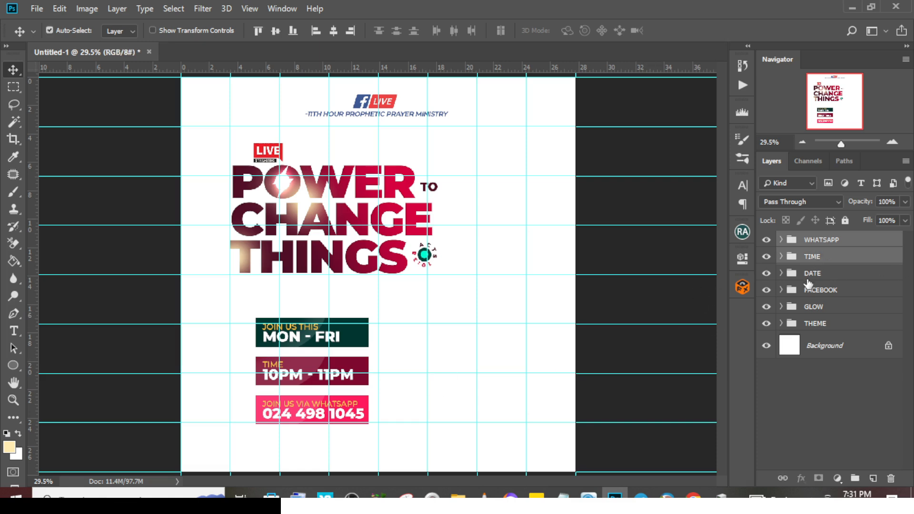
{"action": "left_click", "coordinate": [810, 275], "text": "ctrl"}
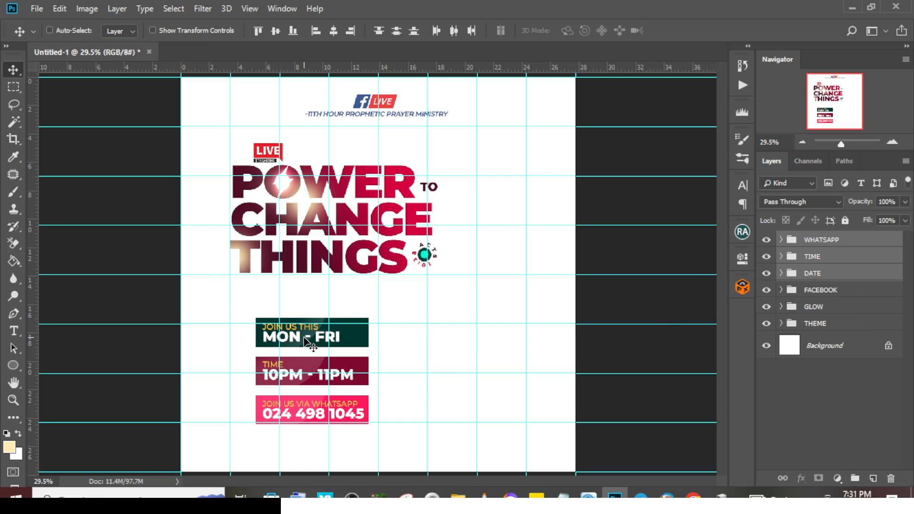
{"action": "key", "text": "shift+Left"}
{"action": "key", "text": "shift+Left"}
{"action": "key", "text": "shift+Left"}
{"action": "key", "text": "shift+Left"}
{"action": "key", "text": "shift+Left"}
{"action": "key", "text": "shift+Left"}
{"action": "key", "text": "shift+Left"}
{"action": "key", "text": "shift+Left"}
{"action": "key", "text": "shift+Left"}
{"action": "key", "text": "shift+Left"}
{"action": "key", "text": "shift+Left"}
{"action": "key", "text": "shift+Left"}
{"action": "key", "text": "shift+Left"}
{"action": "key", "text": "shift+Left"}
{"action": "key", "text": "shift+Left"}
{"action": "key", "text": "shift+Left"}
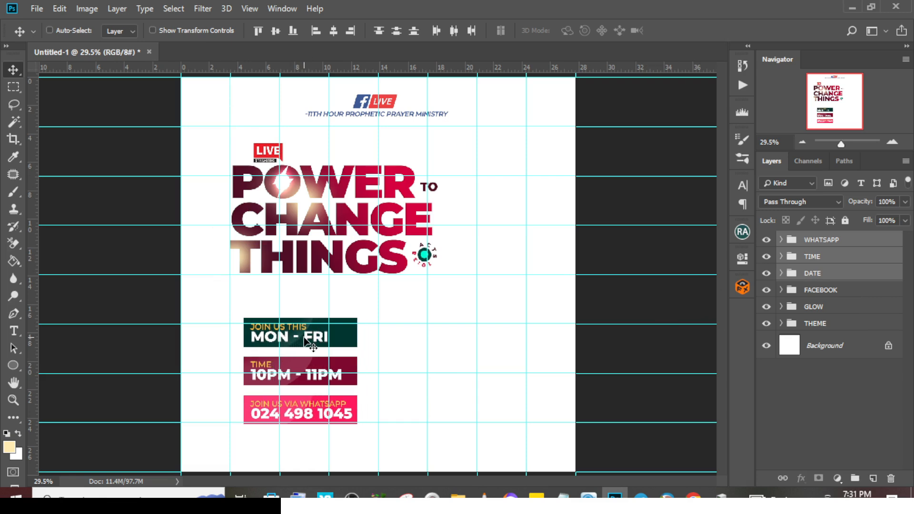
{"action": "key", "text": "shift+Left"}
{"action": "key", "text": "shift+Left"}
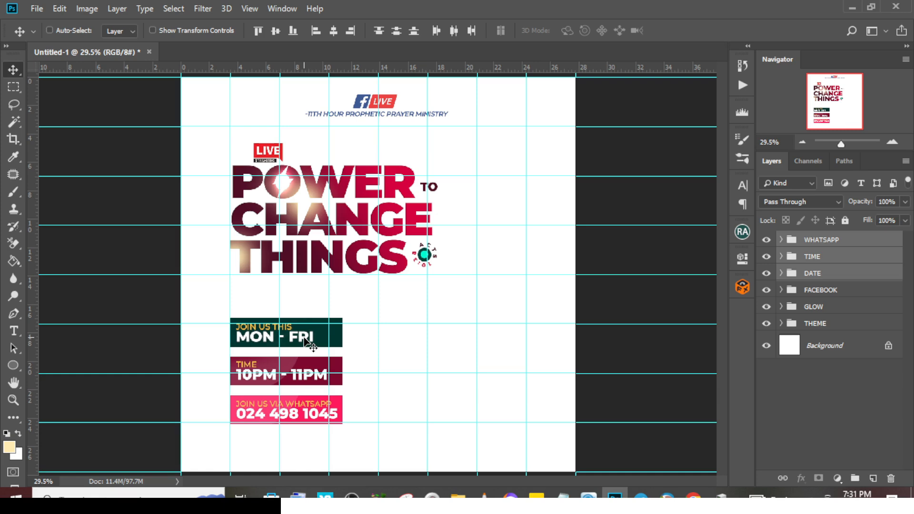
Set the kerning before the C of CHANGE to -30 so the word meets the left-edge guide
{"action": "key", "text": "ctrl+plus"}
{"action": "key", "text": "ctrl+plus"}
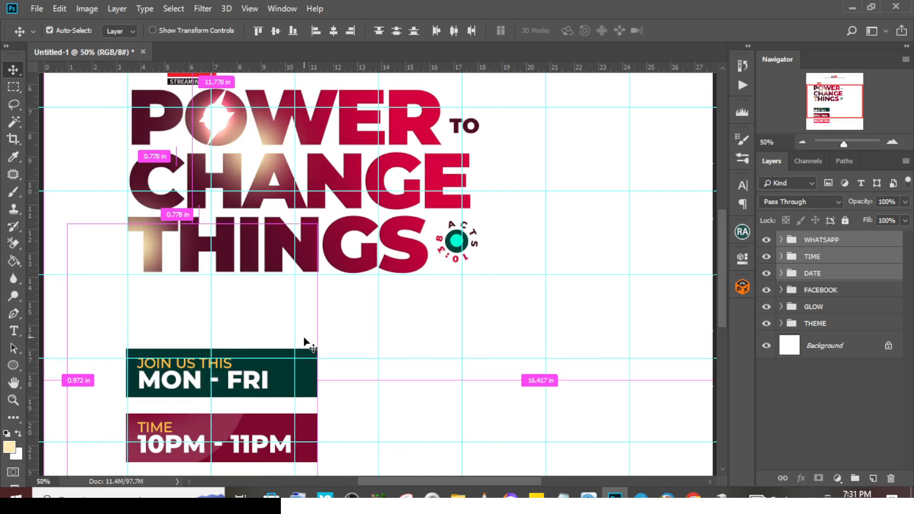
{"action": "left_click_drag", "start_coordinate": [725, 258], "coordinate": [725, 239]}
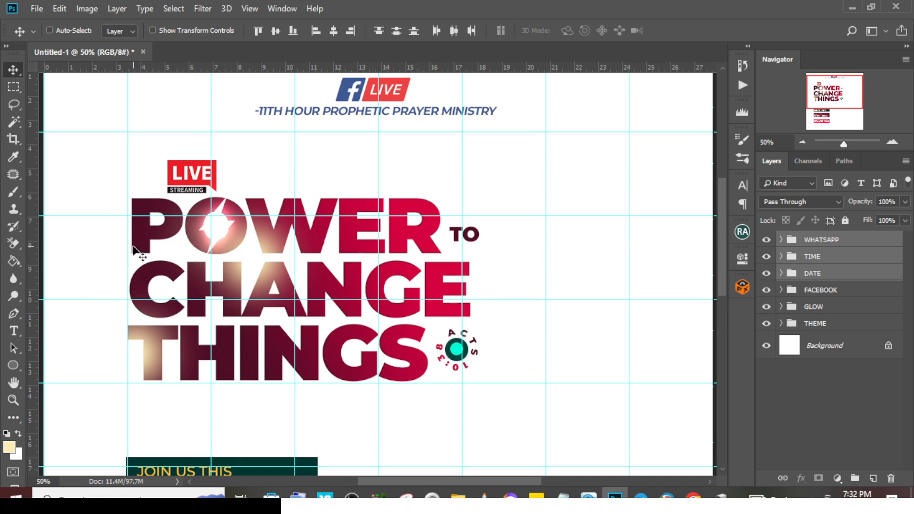
{"action": "left_click", "coordinate": [782, 324]}
{"action": "double_click", "coordinate": [213, 299]}
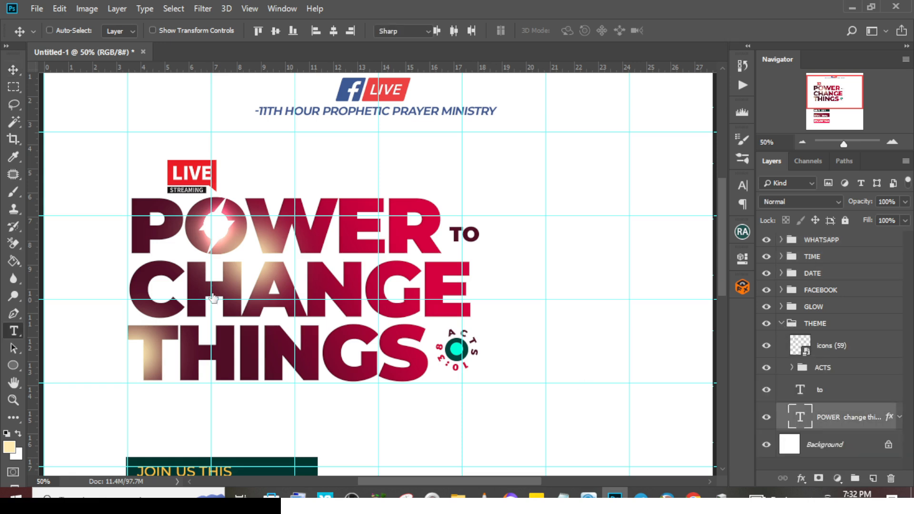
{"action": "left_click", "coordinate": [133, 287]}
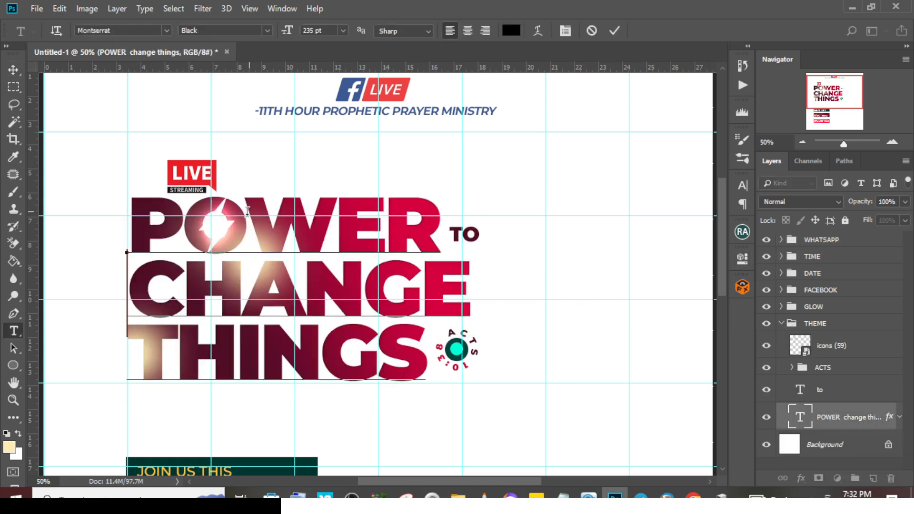
{"action": "left_click", "coordinate": [741, 185]}
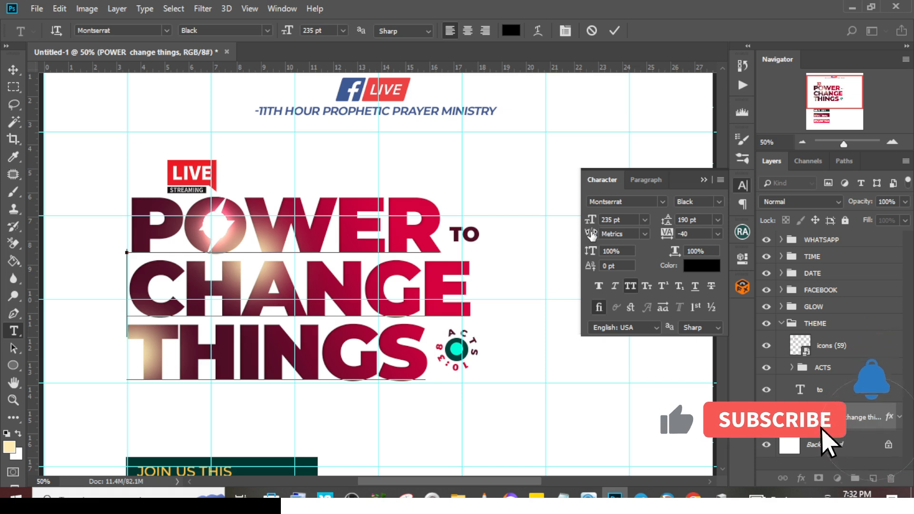
{"action": "left_click_drag", "start_coordinate": [591, 233], "coordinate": [567, 238]}
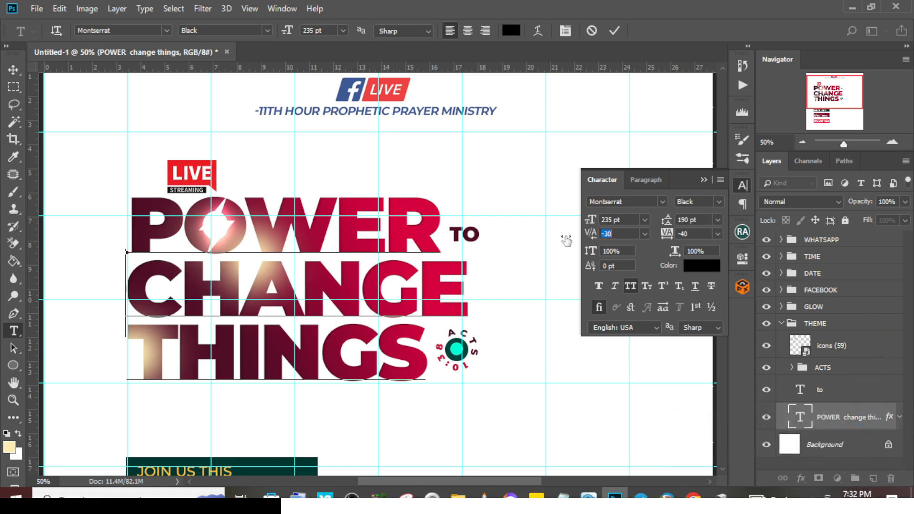
Set the kerning before the P of POWER to -40 to align it with the lines below, and hide the guides
{"action": "left_click", "coordinate": [131, 217]}
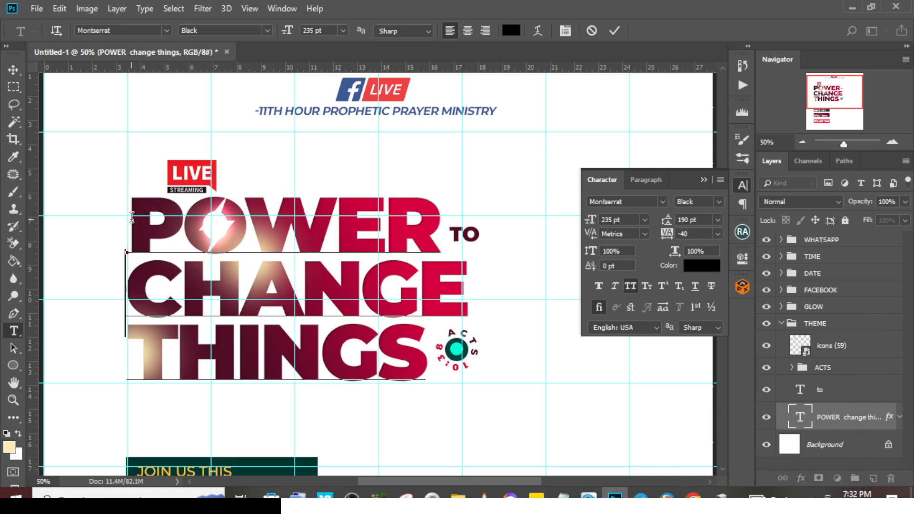
{"action": "left_click", "coordinate": [593, 249]}
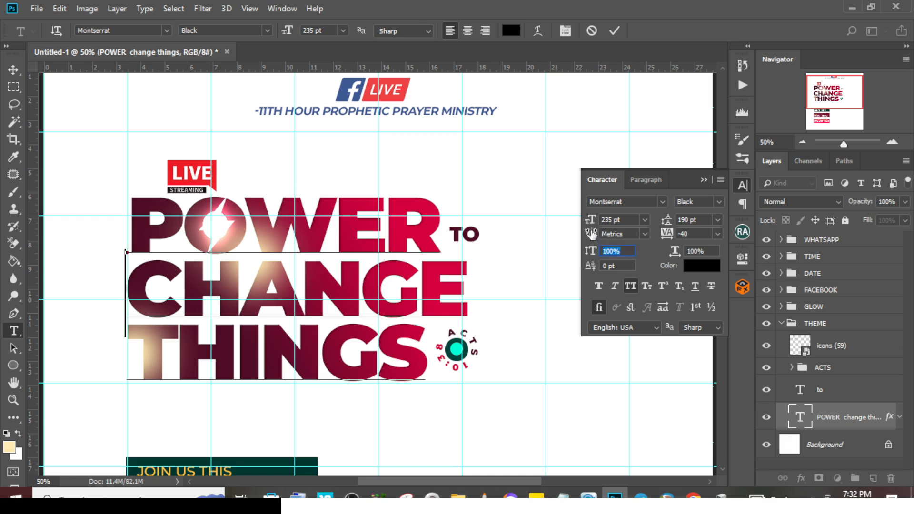
{"action": "left_click_drag", "start_coordinate": [592, 234], "coordinate": [589, 234]}
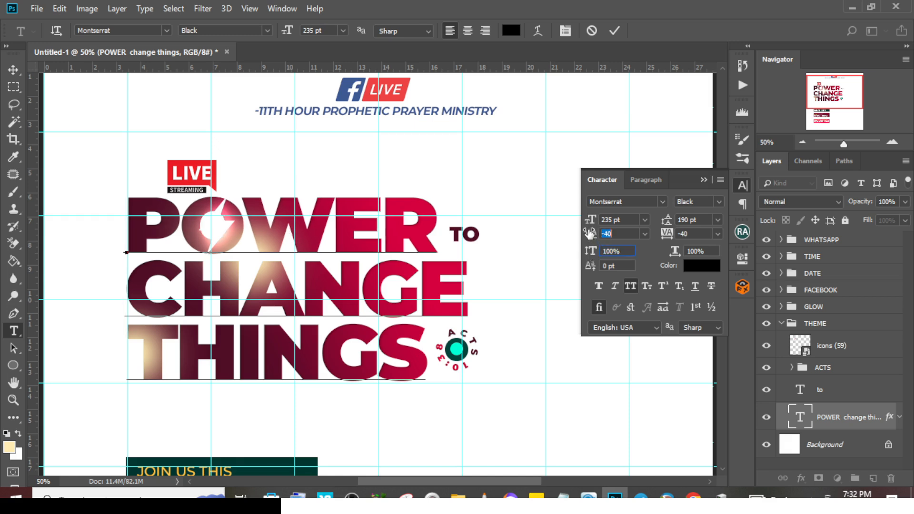
{"action": "left_click", "coordinate": [705, 180]}
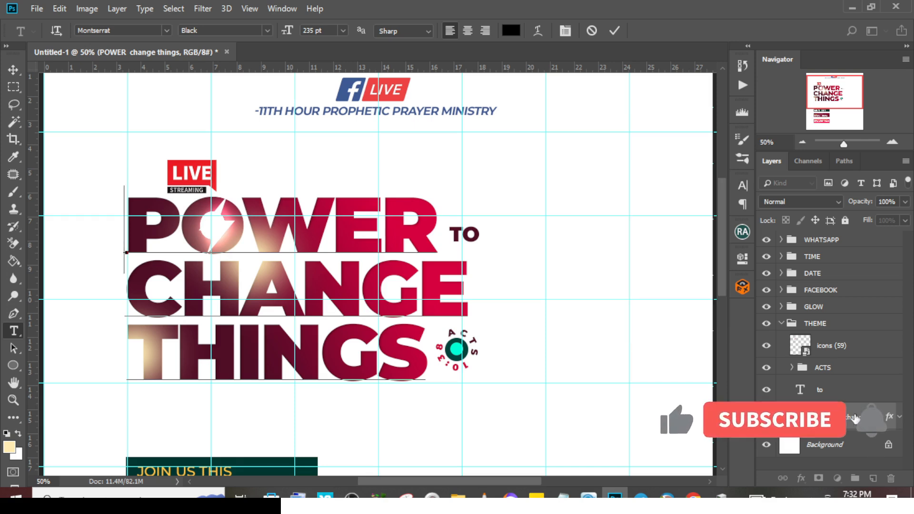
{"action": "key", "text": "v"}
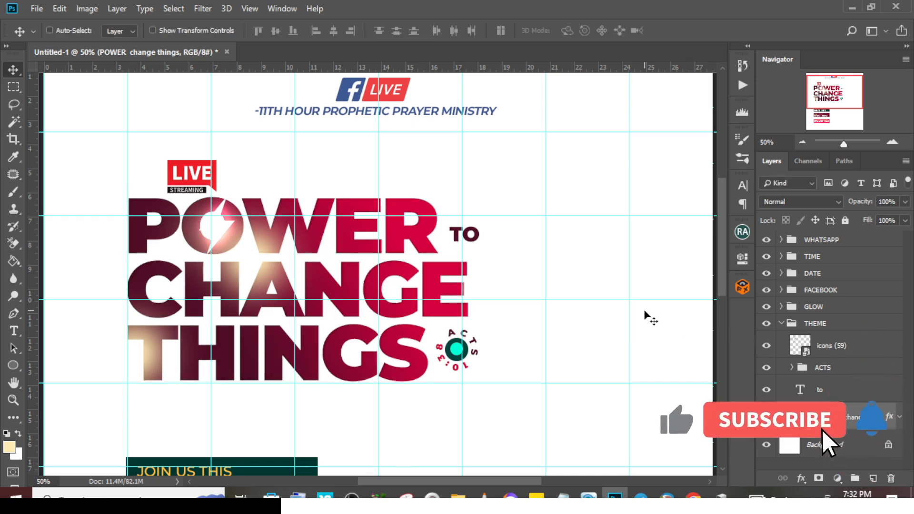
{"action": "key", "text": "ctrl+0"}
{"action": "key", "text": "ctrl+semicolon"}
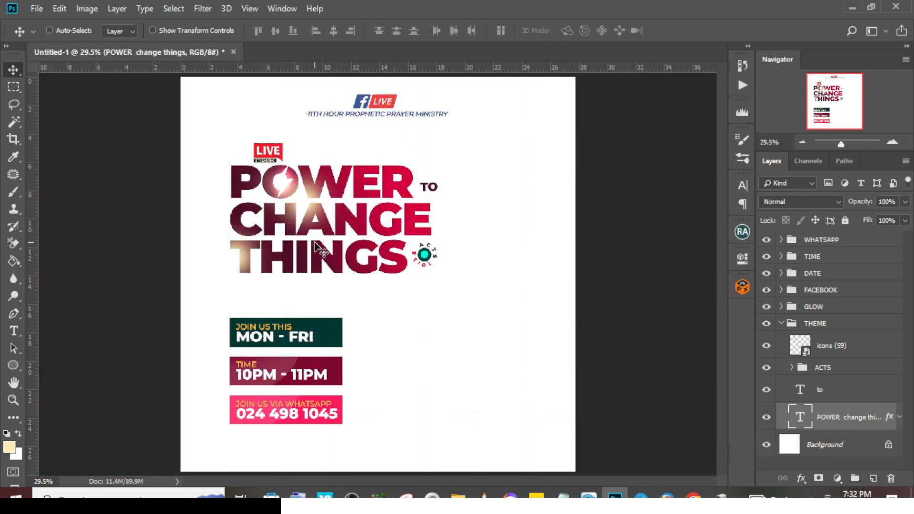
Copy the pastor's name from the Notepad notes into a new text layer in the empty area below the title
{"action": "key", "text": "t"}
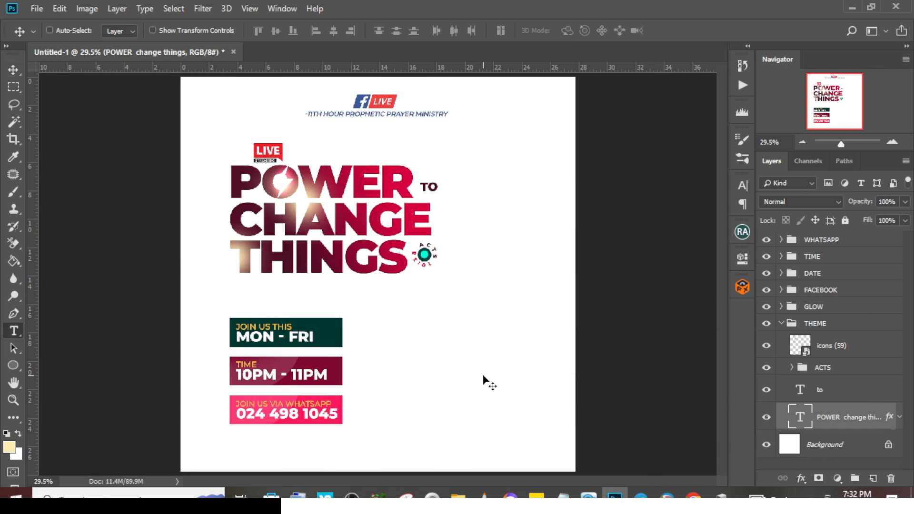
{"action": "left_click", "coordinate": [414, 315]}
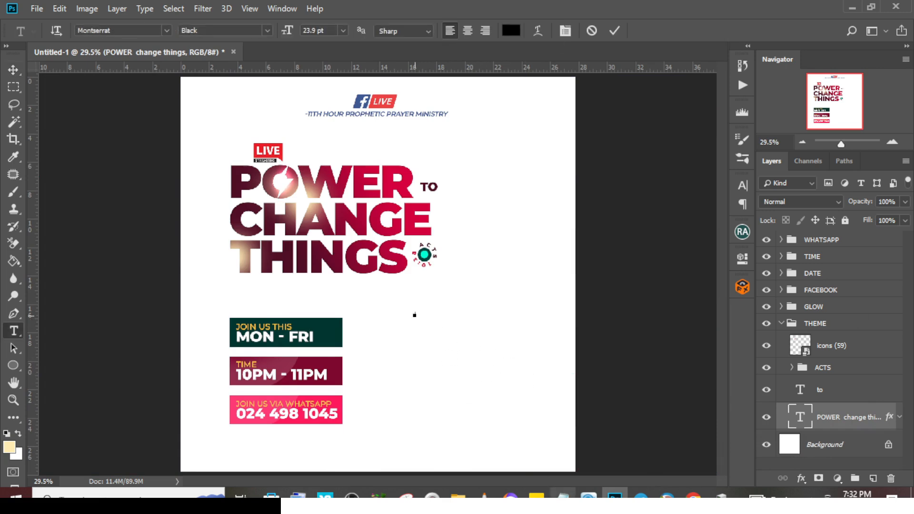
{"action": "key", "text": "alt+Tab"}
{"action": "left_click_drag", "start_coordinate": [451, 371], "coordinate": [322, 370]}
{"action": "key", "text": "ctrl+c"}
{"action": "key", "text": "alt+Tab"}
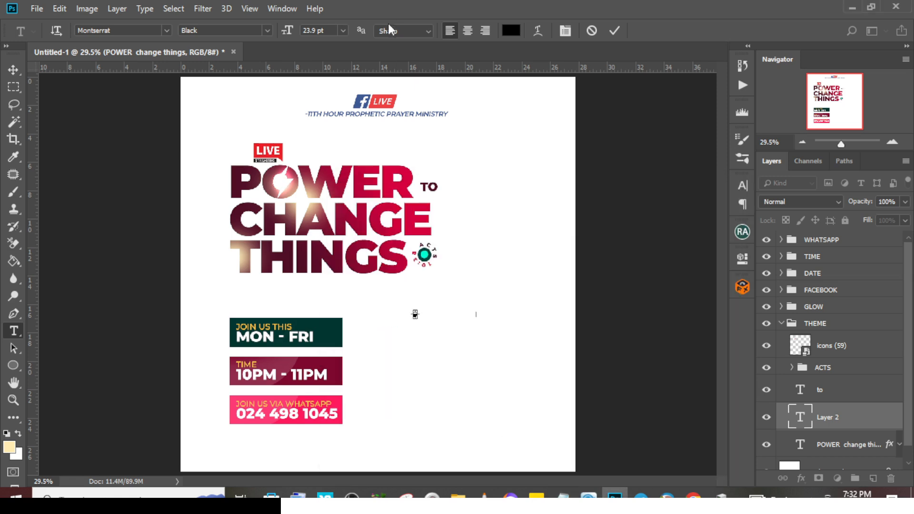
{"action": "key", "text": "ctrl+v"}
{"action": "left_click", "coordinate": [816, 417]}
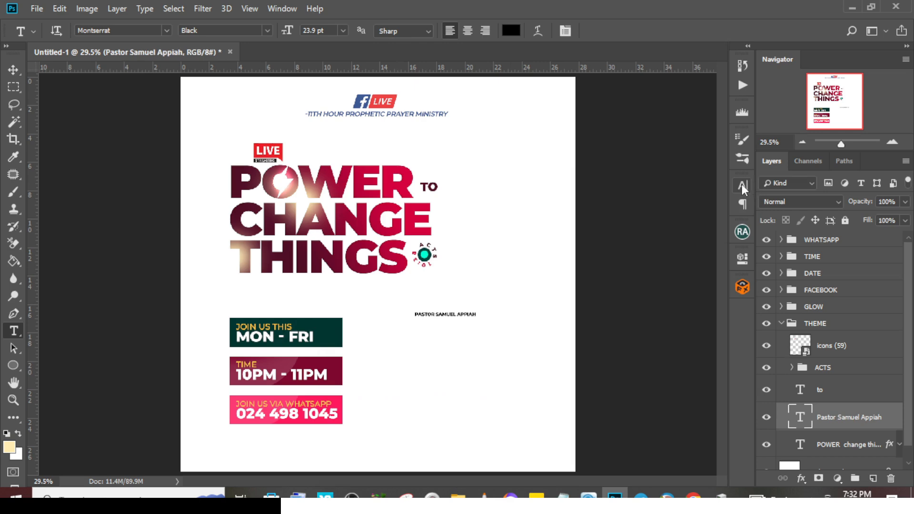
Format the pastor's name as Montserrat Medium at 43 pt with All Caps off and tracking 0
{"action": "left_click", "coordinate": [742, 185]}
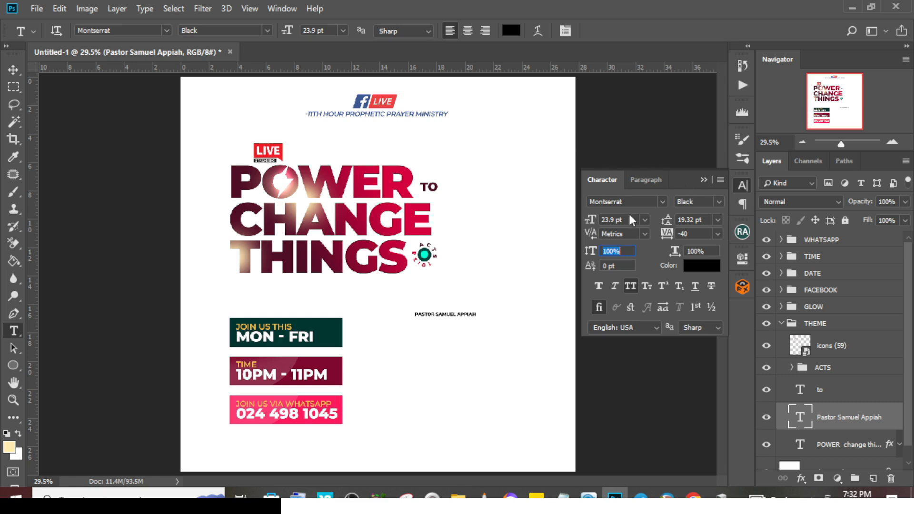
{"action": "left_click", "coordinate": [719, 202]}
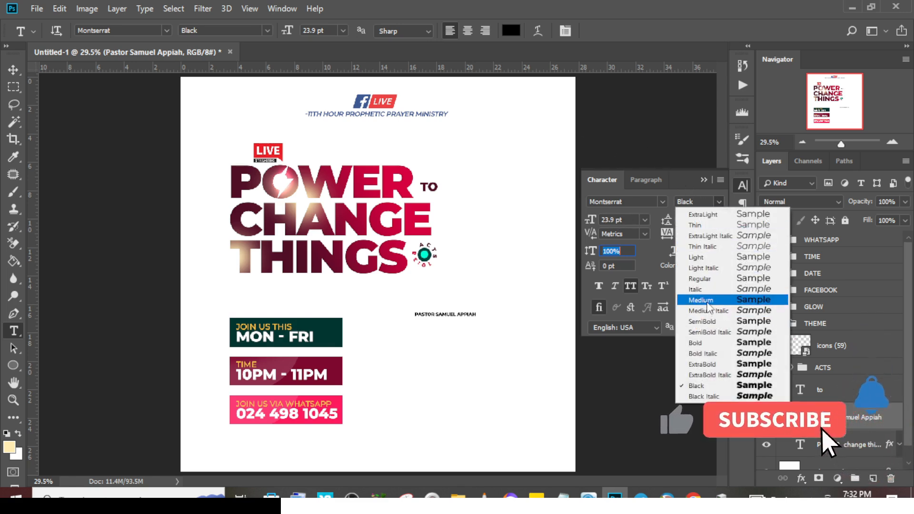
{"action": "left_click", "coordinate": [705, 300]}
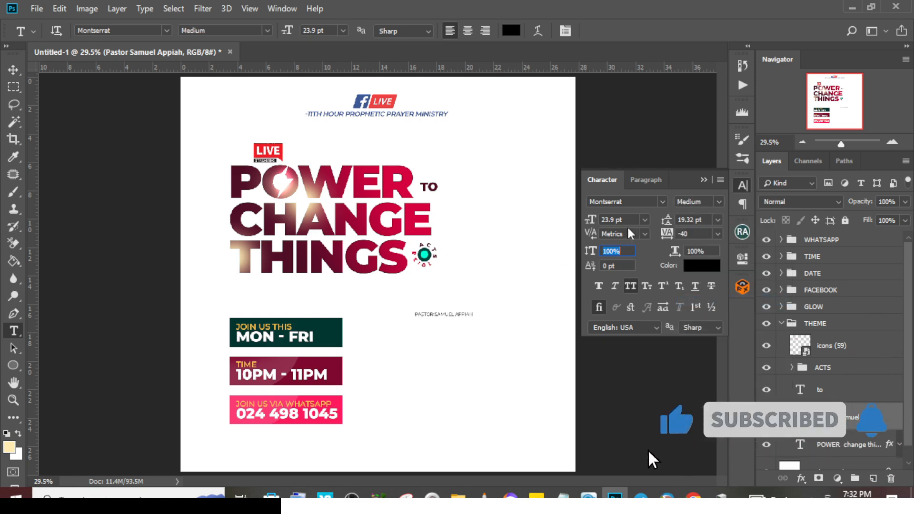
{"action": "left_click_drag", "start_coordinate": [630, 220], "coordinate": [548, 206]}
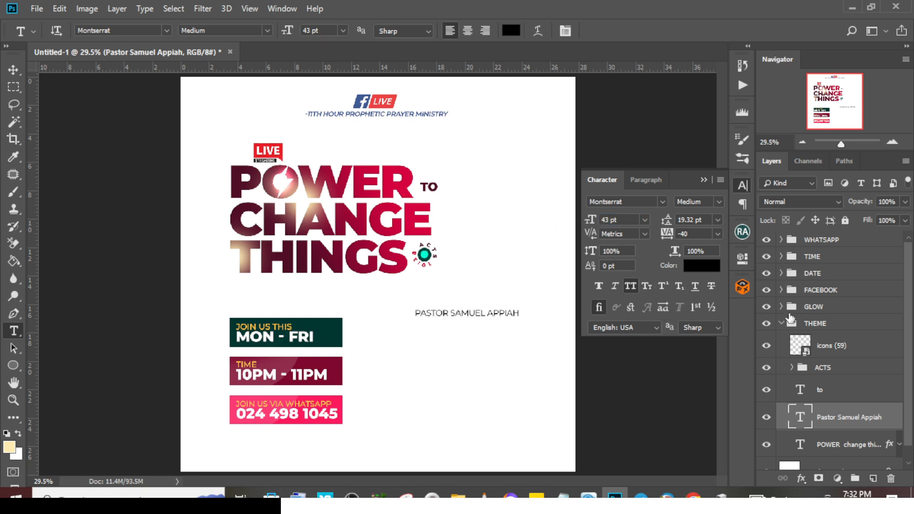
{"action": "left_click", "coordinate": [630, 286]}
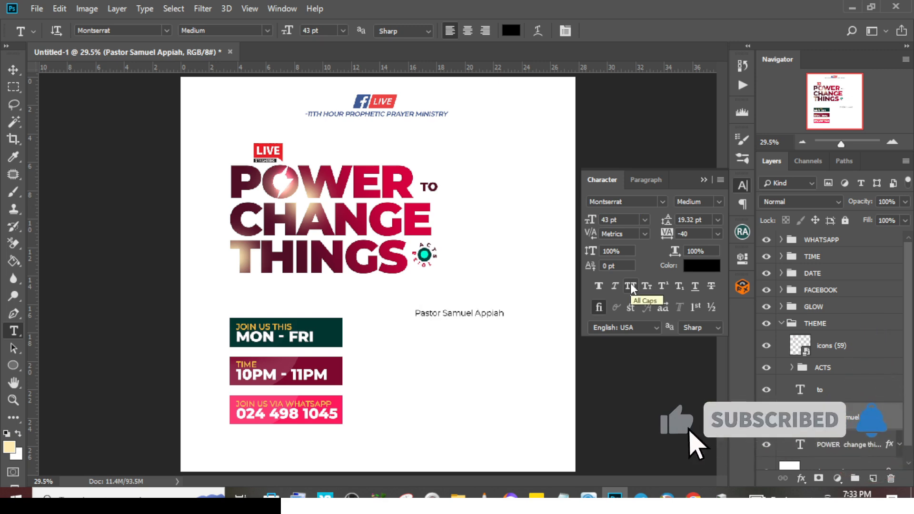
{"action": "left_click", "coordinate": [695, 234]}
{"action": "type", "text": "0"}
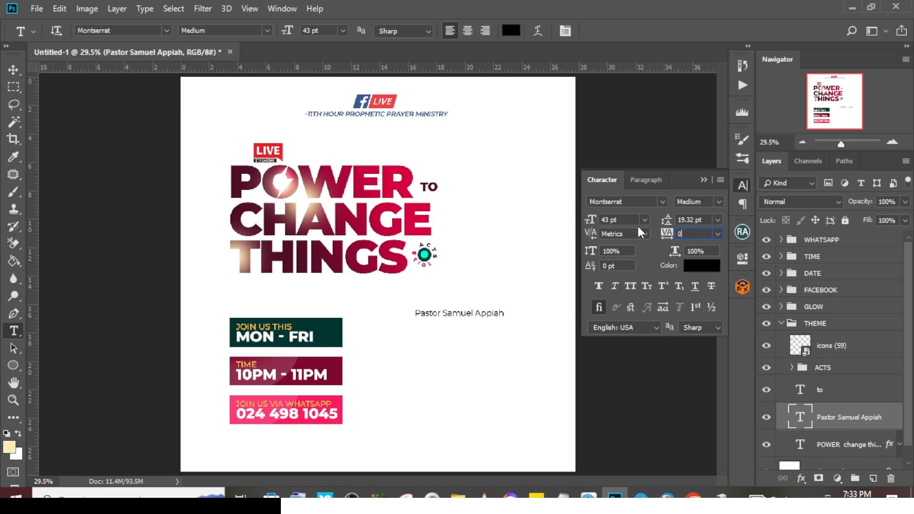
{"action": "key", "text": "Return"}
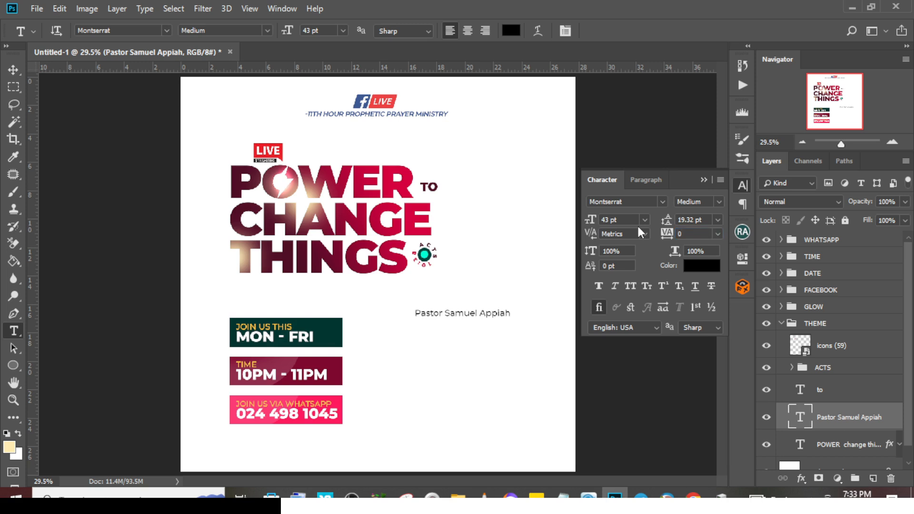
Colour the pastor's name red (d70042) by sampling the end of the word CHANGE
{"action": "left_click", "coordinate": [697, 266]}
{"action": "left_click", "coordinate": [337, 403]}
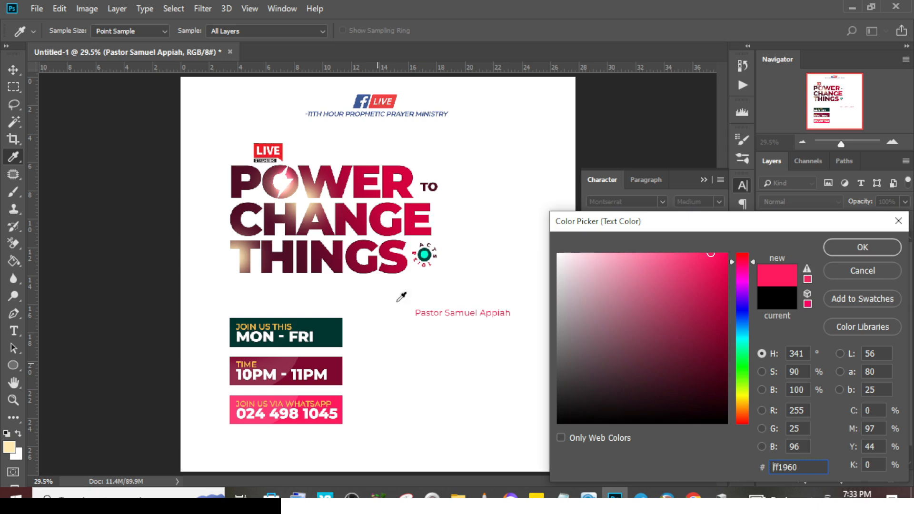
{"action": "left_click", "coordinate": [378, 225]}
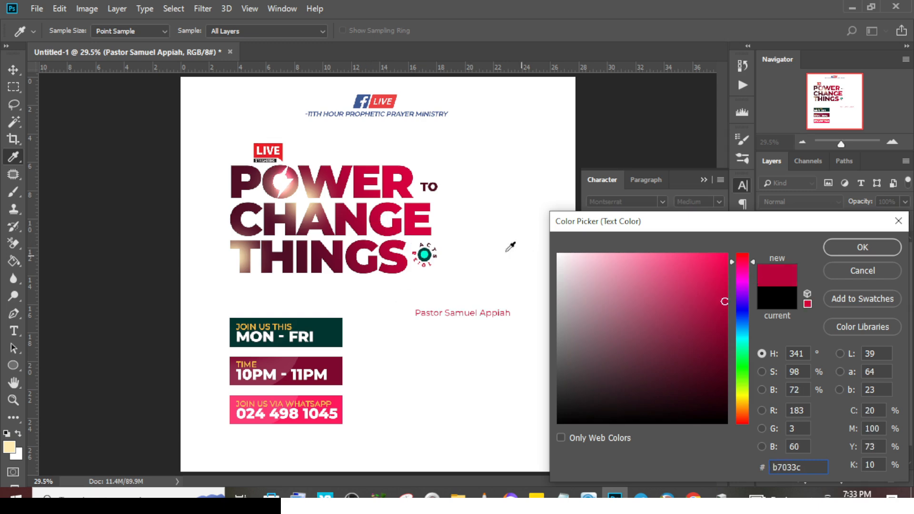
{"action": "left_click", "coordinate": [417, 216]}
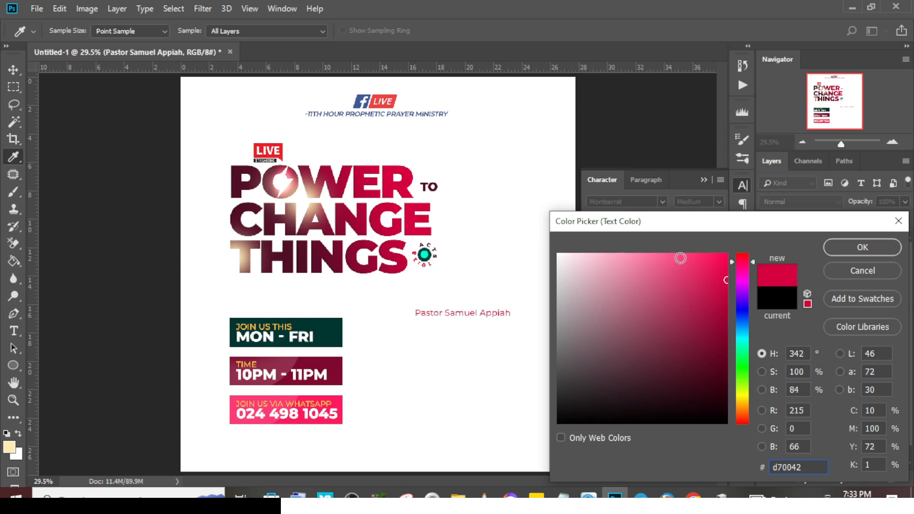
{"action": "left_click", "coordinate": [850, 247]}
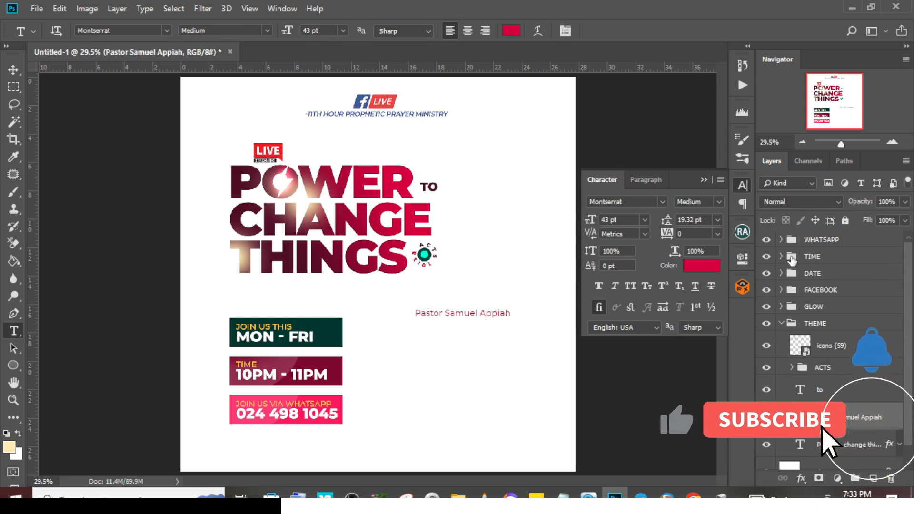
Add a separate text layer reading "with" and place it just above the start of the pastor's name
{"action": "left_click", "coordinate": [447, 373]}
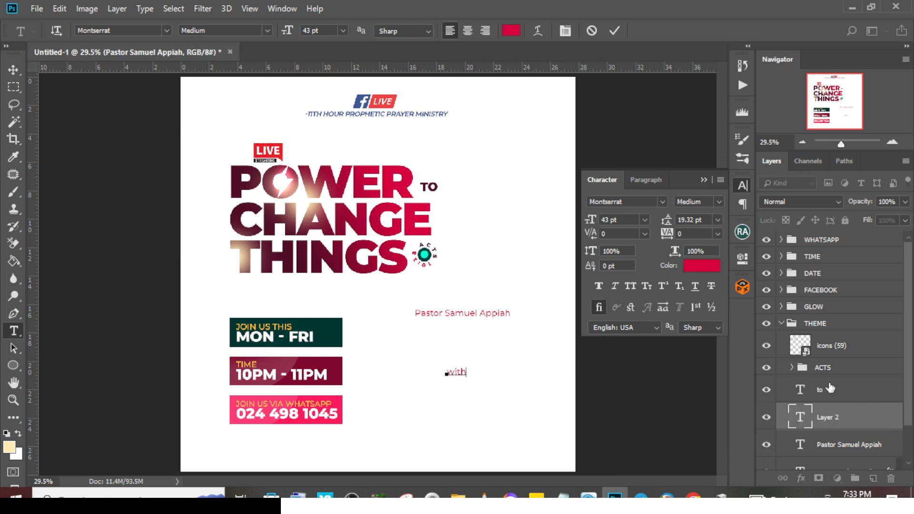
{"action": "type", "text": "with"}
{"action": "left_click", "coordinate": [832, 415]}
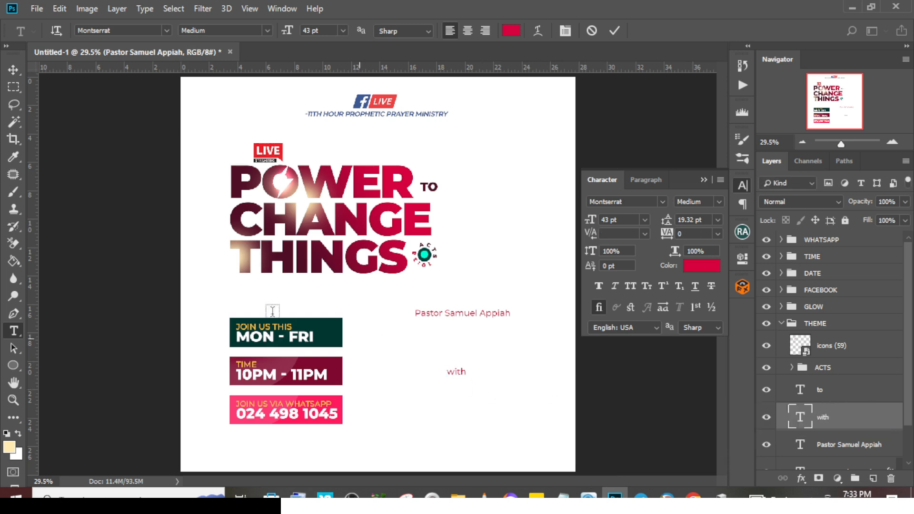
{"action": "left_click", "coordinate": [8, 72]}
{"action": "left_click_drag", "start_coordinate": [462, 376], "coordinate": [438, 307]}
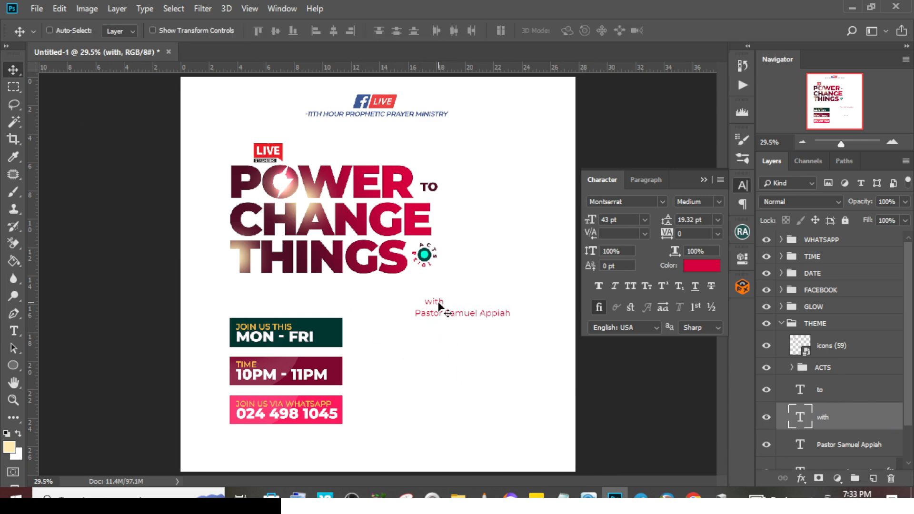
Colour the word "with" dark green (033530) sampled from the MON - FRI banner and set it in Taken by Vultures Alternates De Regular with Faux Bold
{"action": "left_click", "coordinate": [693, 266]}
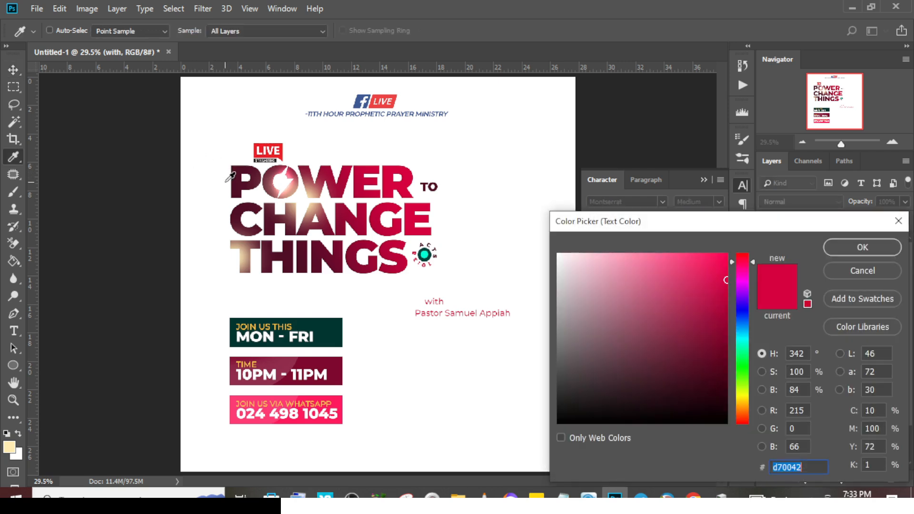
{"action": "left_click", "coordinate": [337, 333]}
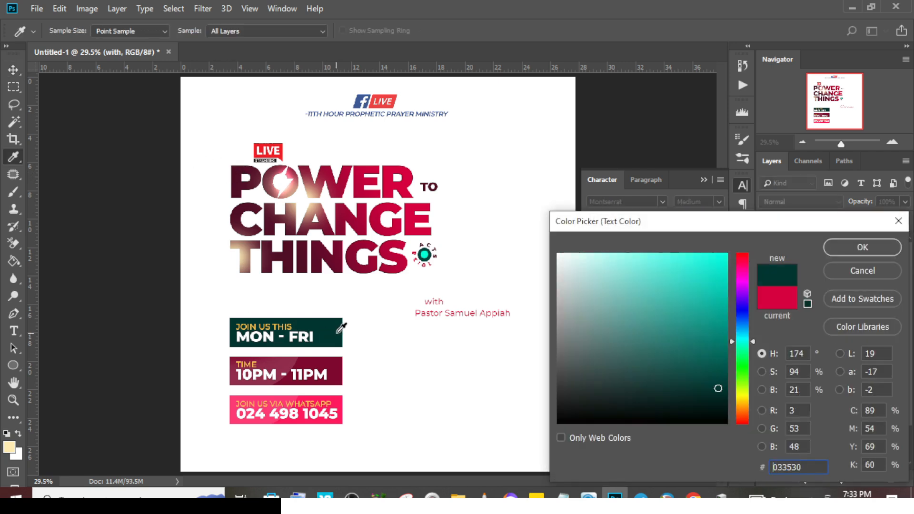
{"action": "left_click", "coordinate": [855, 247]}
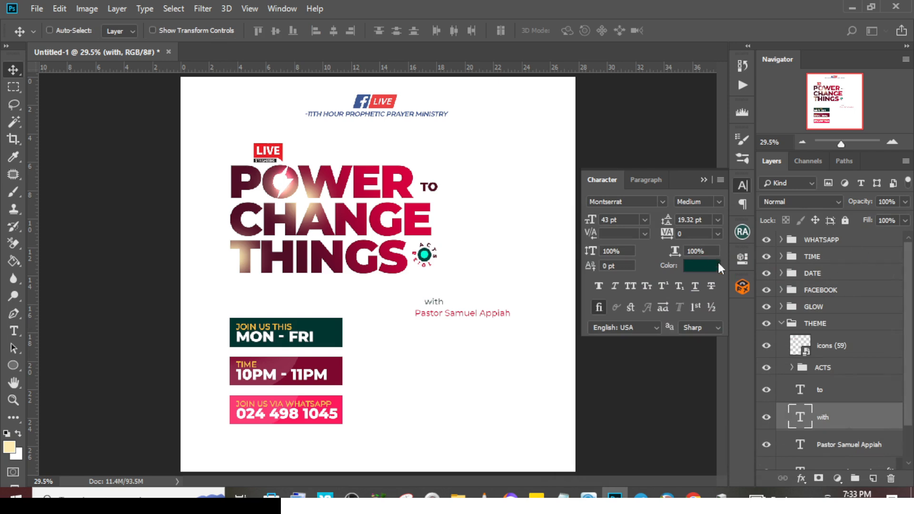
{"action": "left_click", "coordinate": [638, 202]}
{"action": "type", "text": "t"}
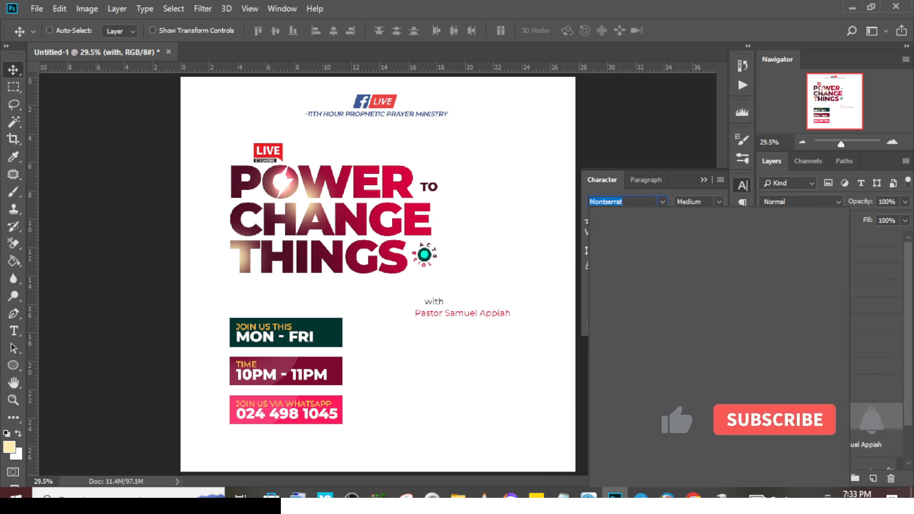
{"action": "type", "text": "aken by Vultures..."}
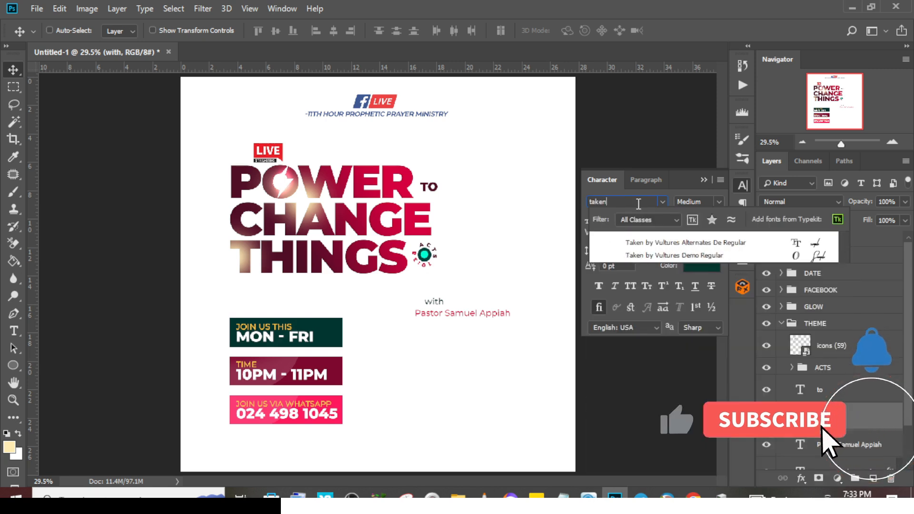
{"action": "left_click", "coordinate": [691, 246]}
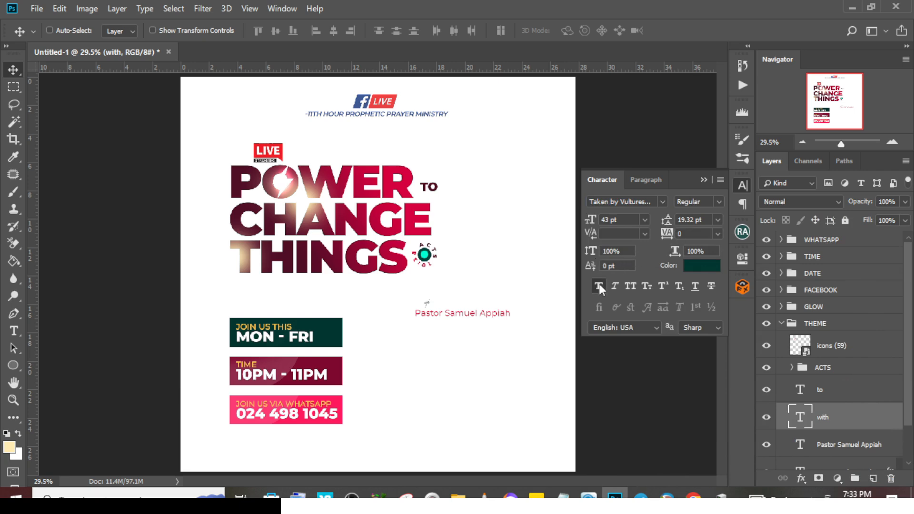
Scale the word "with" to about 226% and nudge it down and right to overlap the start of the pastor's name
{"action": "key", "text": "ctrl+t"}
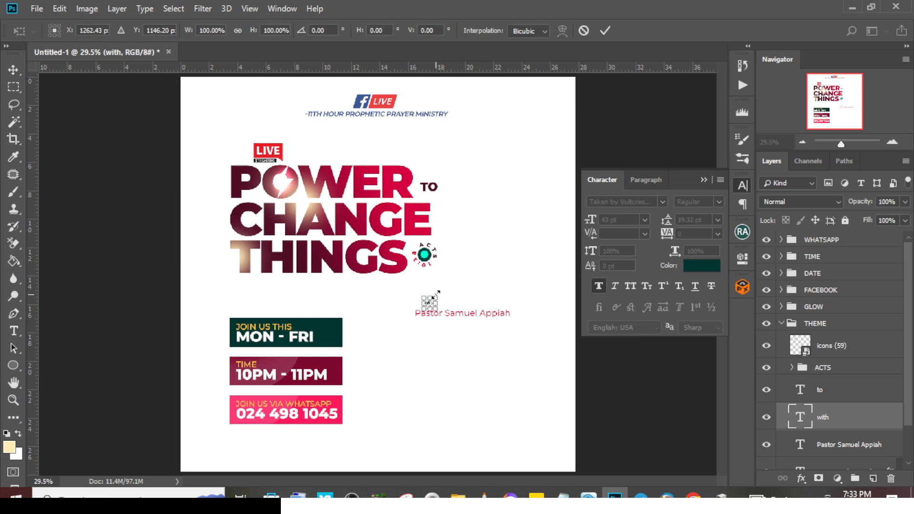
{"action": "left_click_drag", "start_coordinate": [440, 295], "coordinate": [444, 292]}
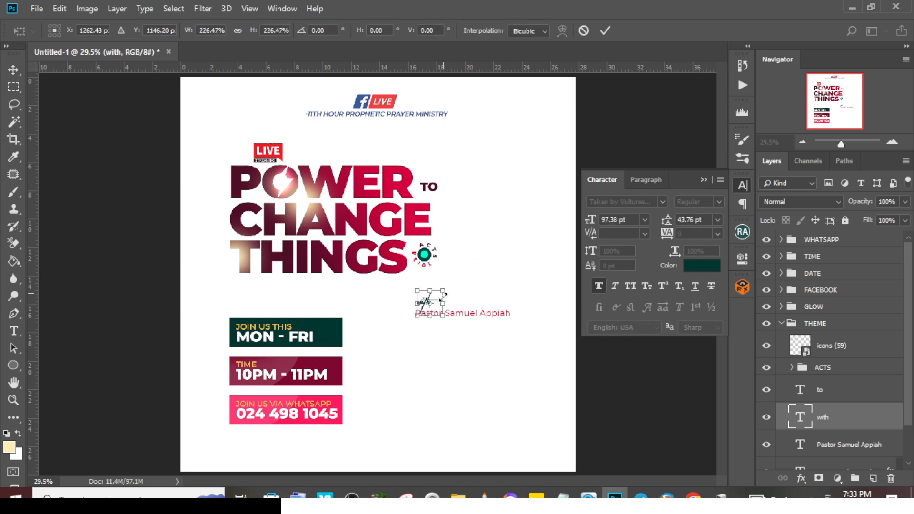
{"action": "key", "text": "Return"}
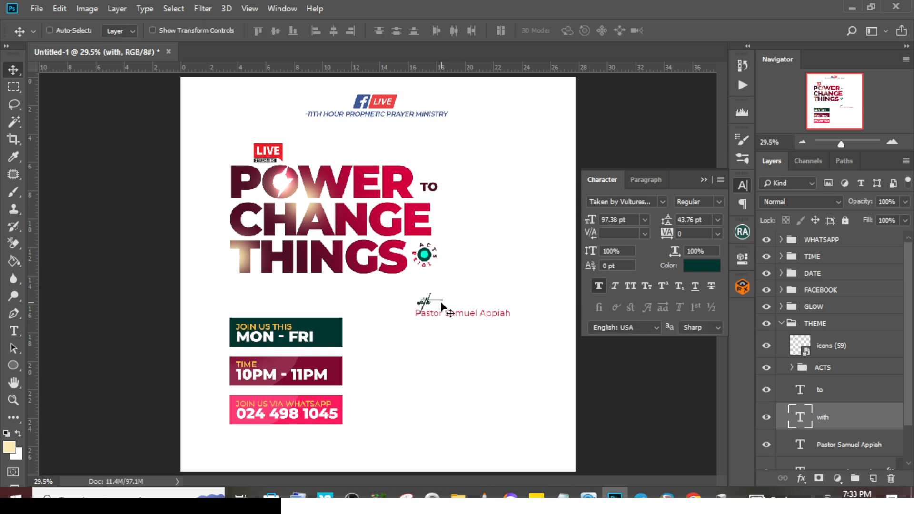
{"action": "key", "text": "shift+Right"}
{"action": "key", "text": "shift+Down"}
{"action": "key", "text": "shift+Down"}
{"action": "key", "text": "shift+Down"}
{"action": "key", "text": "shift+Right"}
{"action": "key", "text": "shift+Right"}
Move the "with" and pastor's name layers out of the THEME group to the top of the layer stack, and collapse THEME
{"action": "left_click", "coordinate": [829, 397], "text": "shift"}
{"action": "left_click_drag", "start_coordinate": [829, 399], "coordinate": [824, 315]}
{"action": "left_click", "coordinate": [837, 426]}
{"action": "left_click", "coordinate": [841, 449], "text": "shift"}
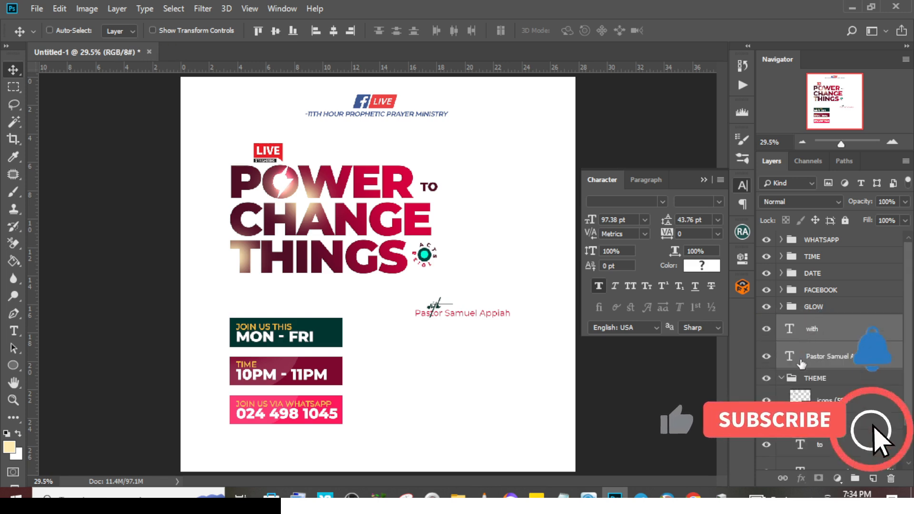
{"action": "left_click", "coordinate": [781, 379]}
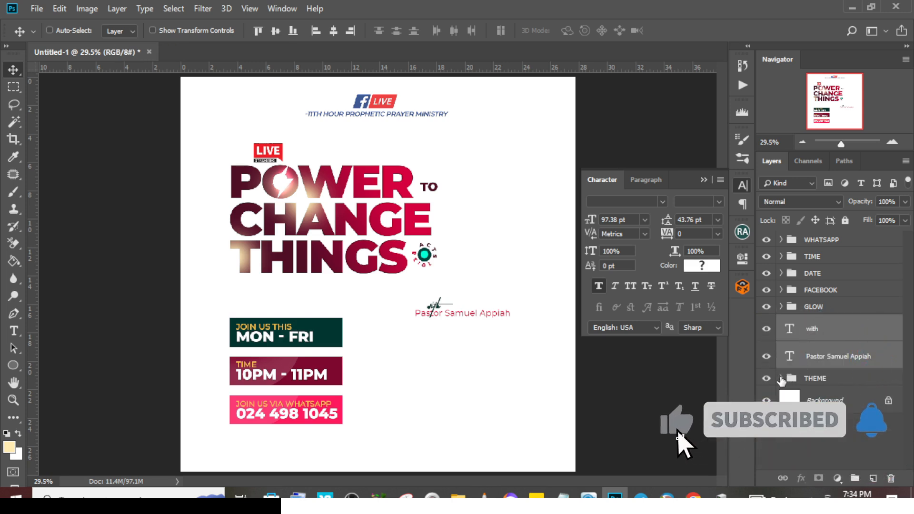
{"action": "left_click_drag", "start_coordinate": [806, 335], "coordinate": [810, 237]}
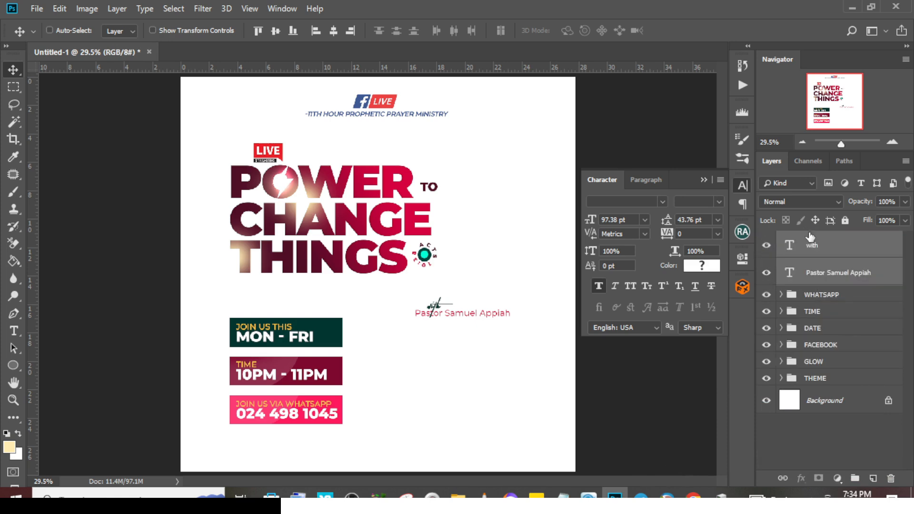
Group the "with" and pastor's name layers, show the guides, and rename the group "name"
{"action": "key", "text": "ctrl+g"}
{"action": "key", "text": "ctrl+semicolon"}
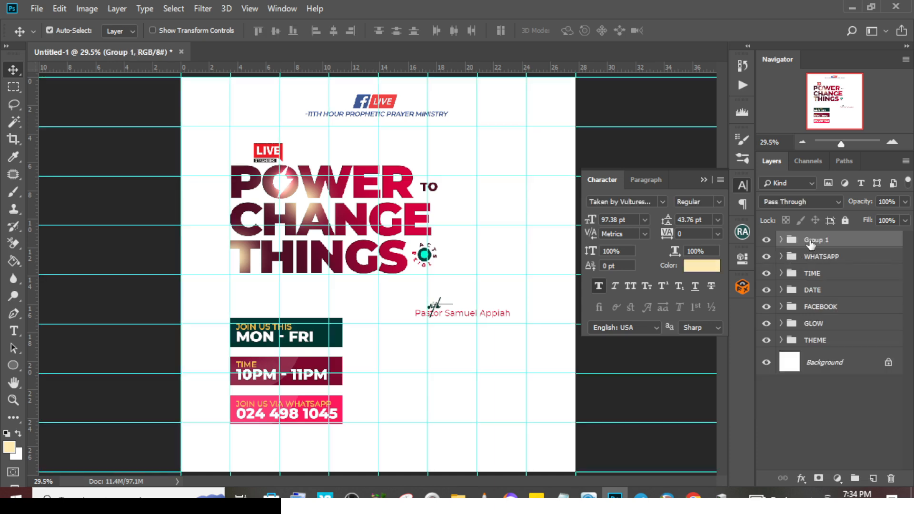
{"action": "double_click", "coordinate": [817, 239]}
{"action": "type", "text": "name"}
{"action": "key", "text": "Return"}
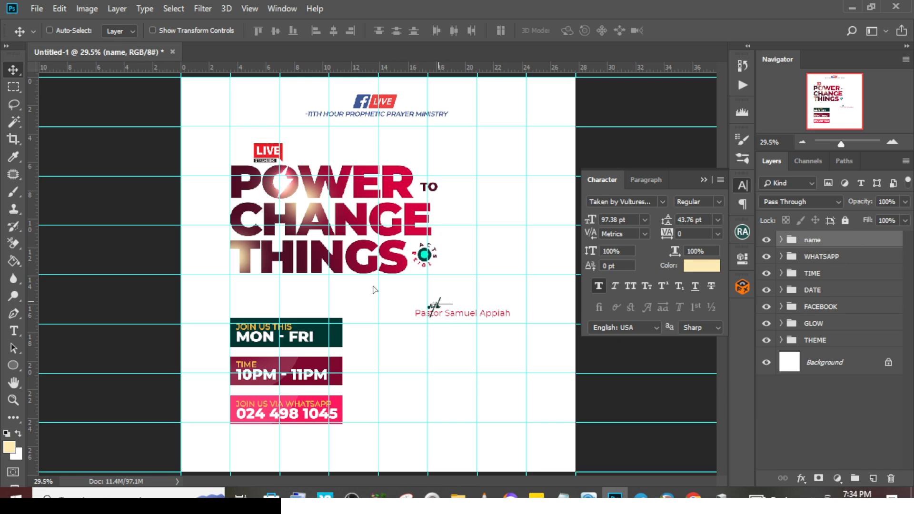
Place the name group between the title and the MON - FRI banner, flush with their left edge, and hide the guides
{"action": "left_click_drag", "start_coordinate": [443, 308], "coordinate": [259, 296]}
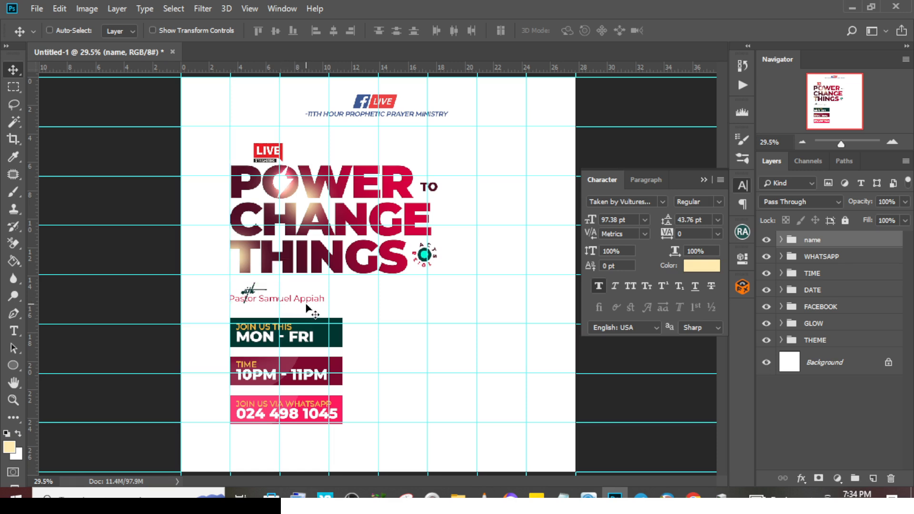
{"action": "key", "text": "ctrl+semicolon"}
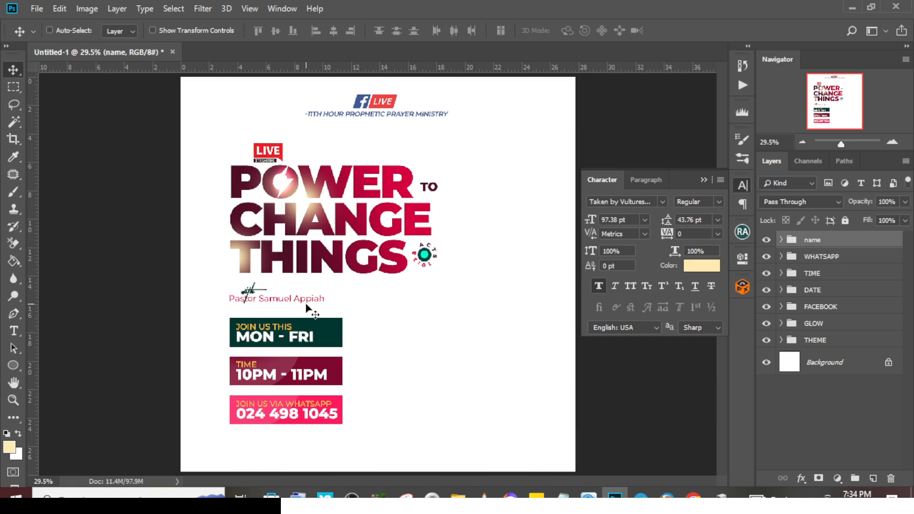
{"action": "key", "text": "shift+Up"}
Copy the "for more info" line with its phone number from the Notepad notes into a new text layer in the empty area beside the banners
{"action": "key", "text": "t"}
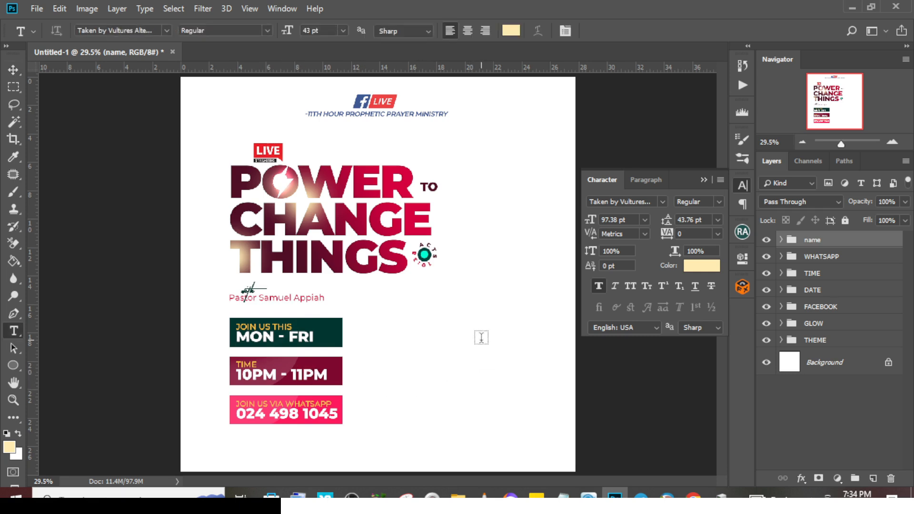
{"action": "left_click", "coordinate": [481, 338]}
{"action": "left_click", "coordinate": [458, 495]}
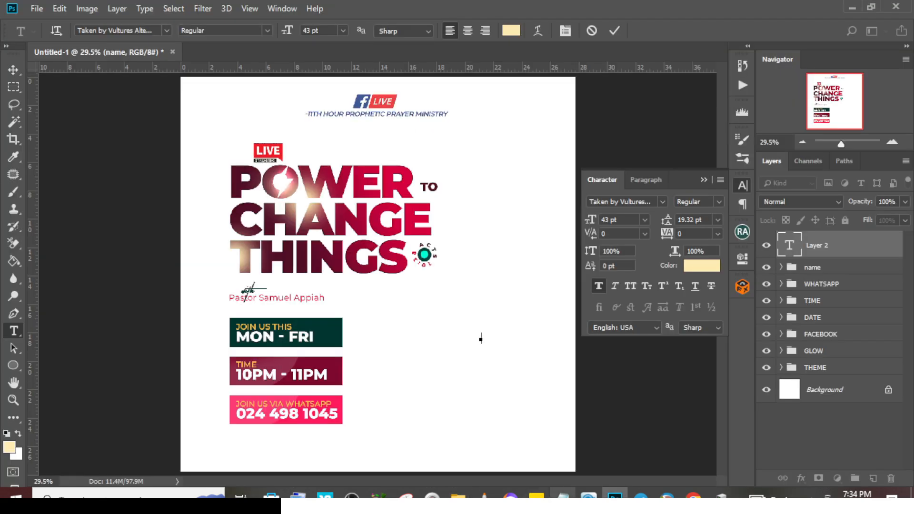
{"action": "key", "text": "alt+Tab"}
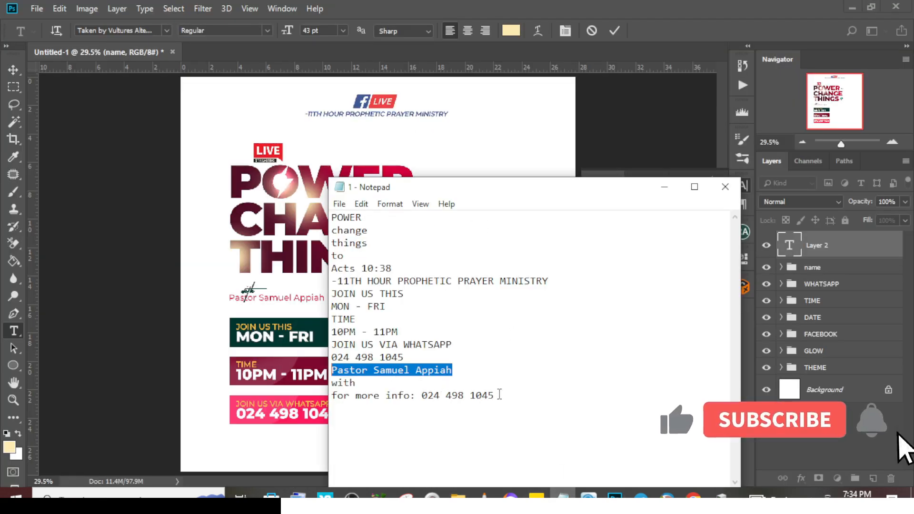
{"action": "left_click_drag", "start_coordinate": [500, 395], "coordinate": [329, 395]}
{"action": "key", "text": "ctrl+c"}
{"action": "key", "text": "alt+Tab"}
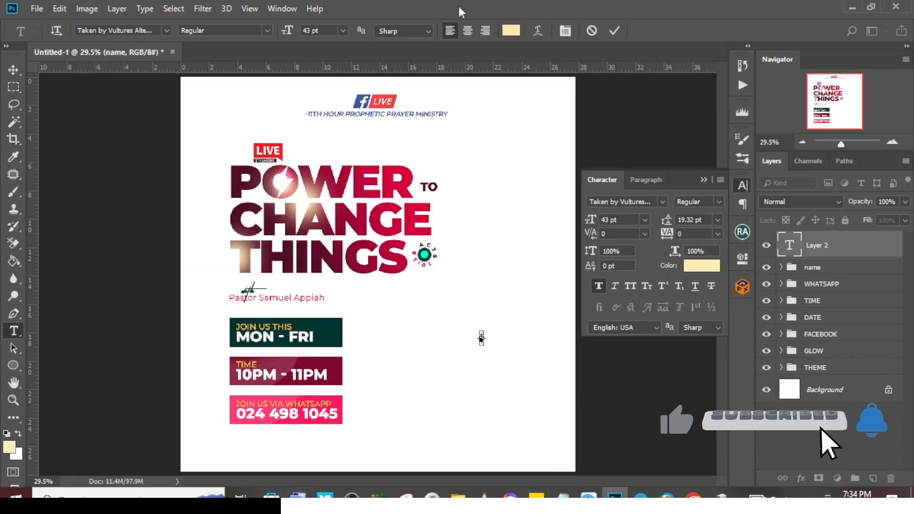
{"action": "key", "text": "ctrl+v"}
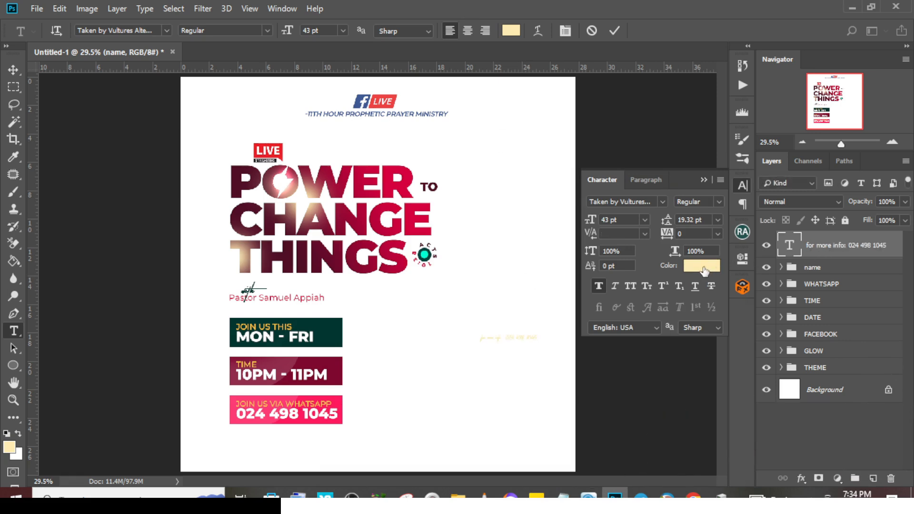
Colour the info line dark green (033530) sampled from the MON - FRI banner and set it in Montserrat Regular with All Caps
{"action": "left_click", "coordinate": [704, 271]}
{"action": "left_click", "coordinate": [340, 332]}
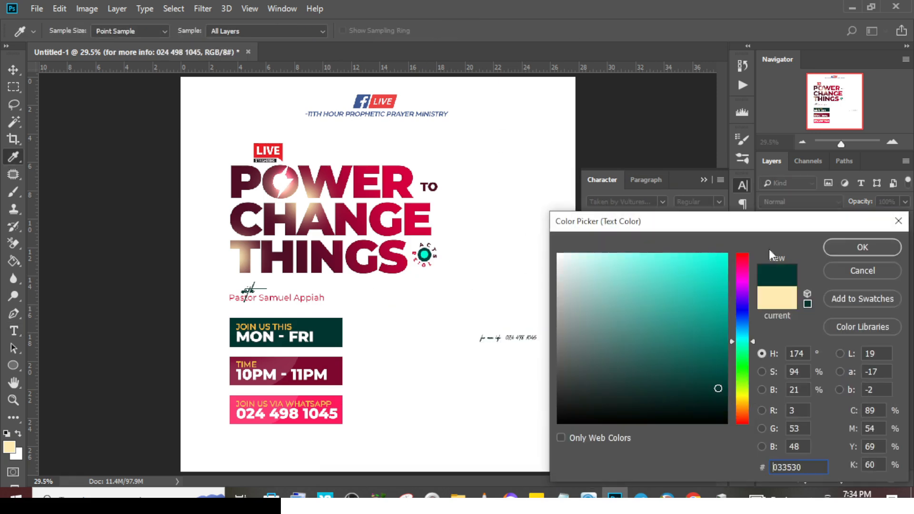
{"action": "left_click", "coordinate": [871, 247]}
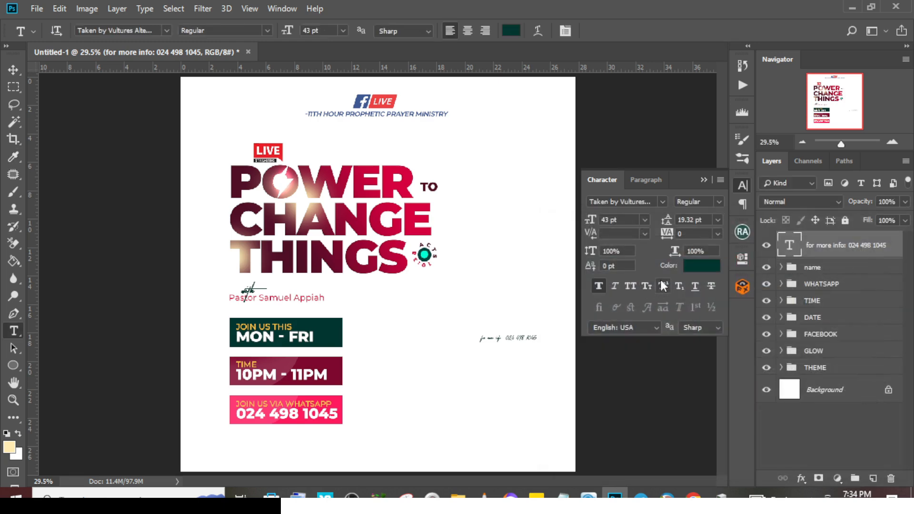
{"action": "left_click", "coordinate": [661, 202]}
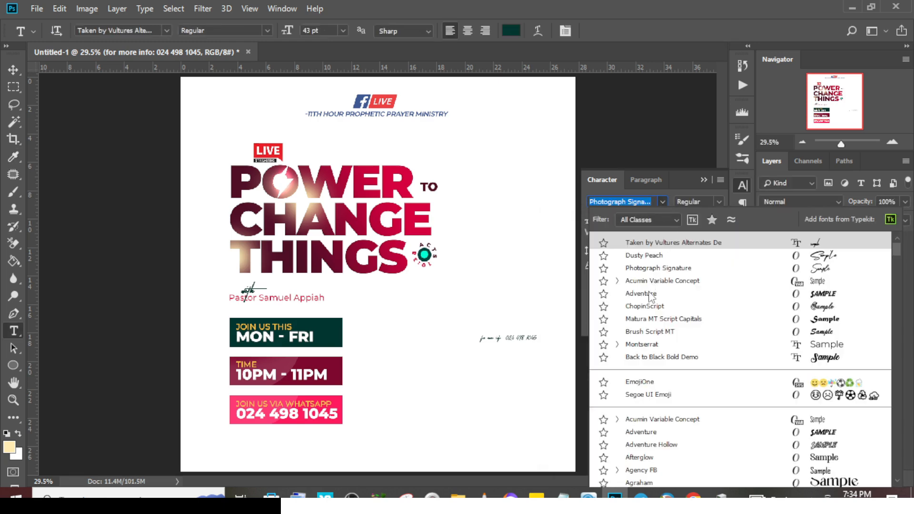
{"action": "left_click", "coordinate": [646, 345]}
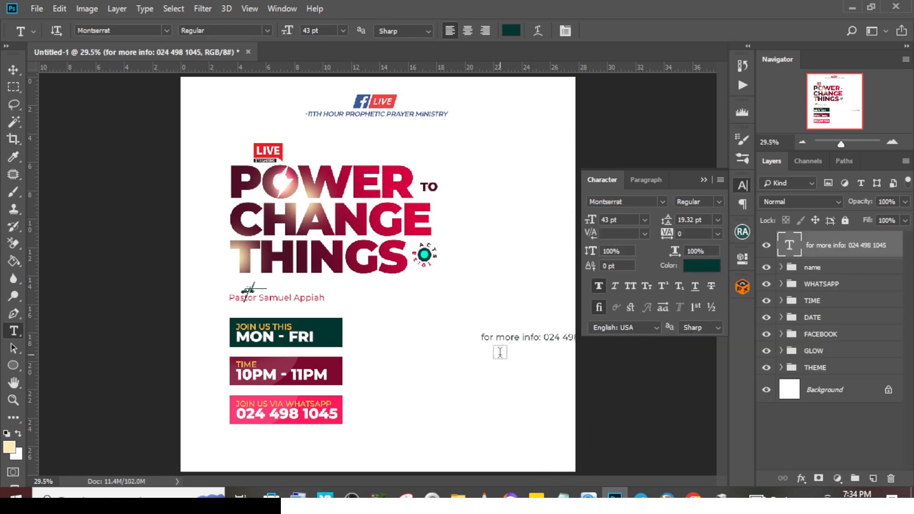
{"action": "left_click", "coordinate": [625, 285]}
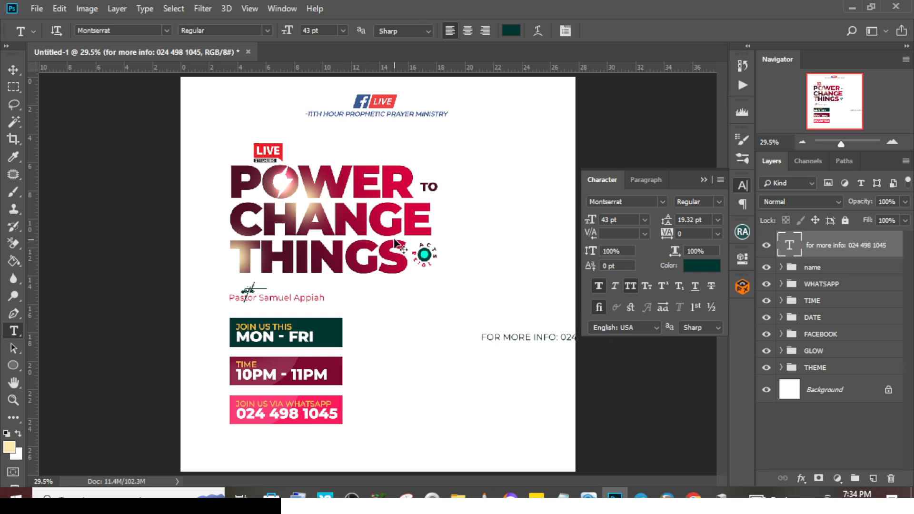
Rotate the info line 90° counter-clockwise and move it up along the right side of the flyer
{"action": "key", "text": "ctrl+t"}
{"action": "right_click", "coordinate": [413, 341]}
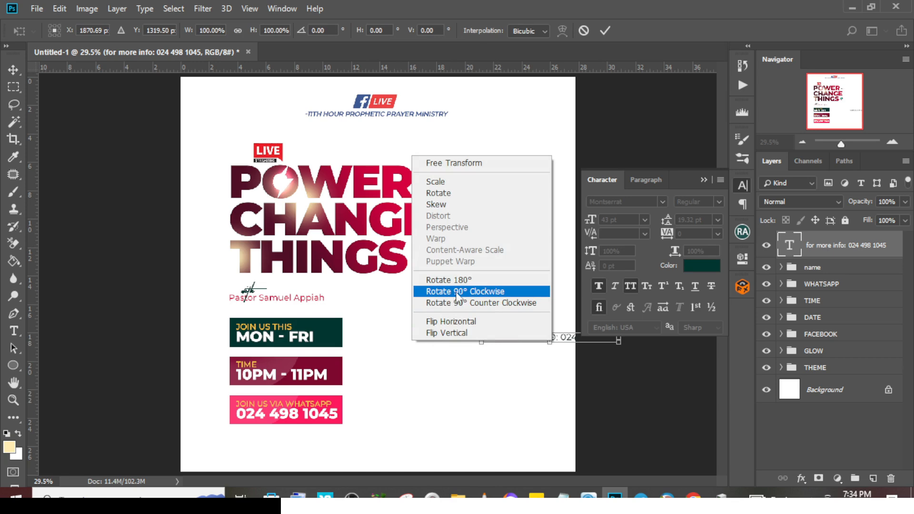
{"action": "left_click", "coordinate": [448, 303]}
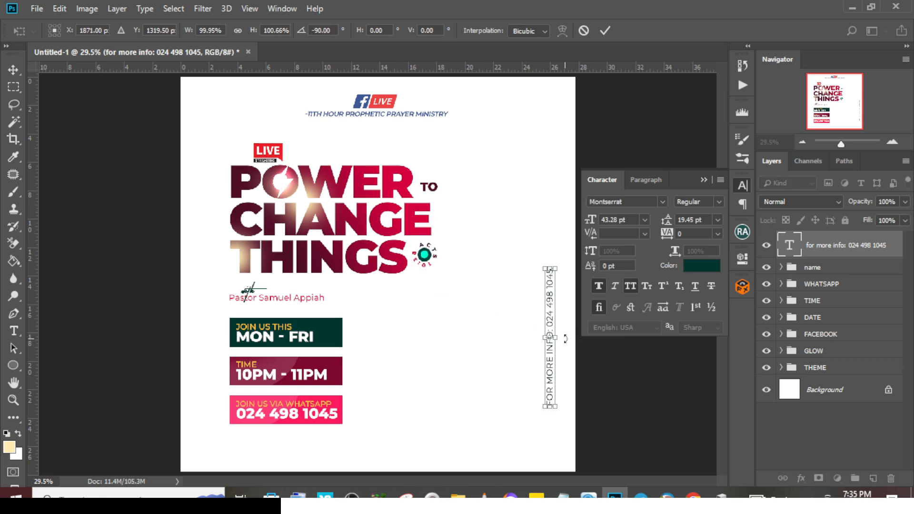
{"action": "key", "text": "Return"}
{"action": "key", "text": "v"}
{"action": "left_click_drag", "start_coordinate": [549, 317], "coordinate": [543, 260]}
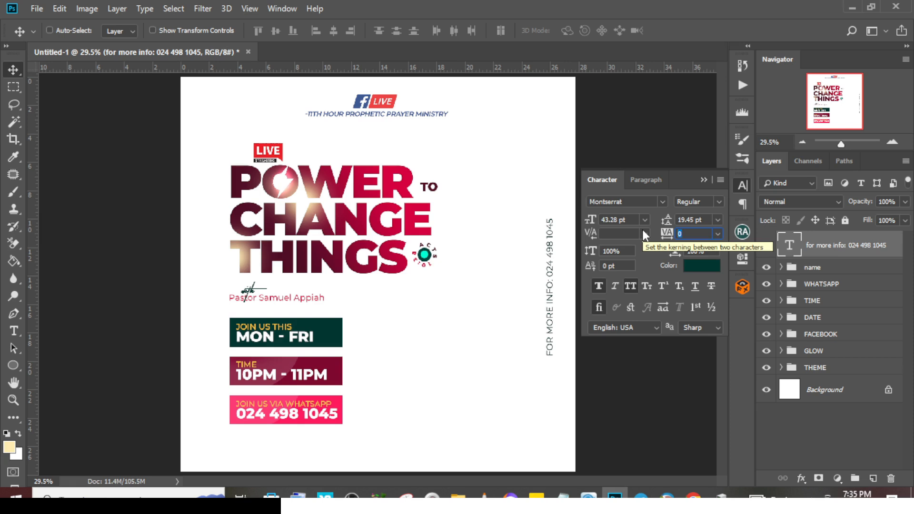
Set the vertical info line's tracking to 1000 and its font size to 32 pt
{"action": "type", "text": "1000"}
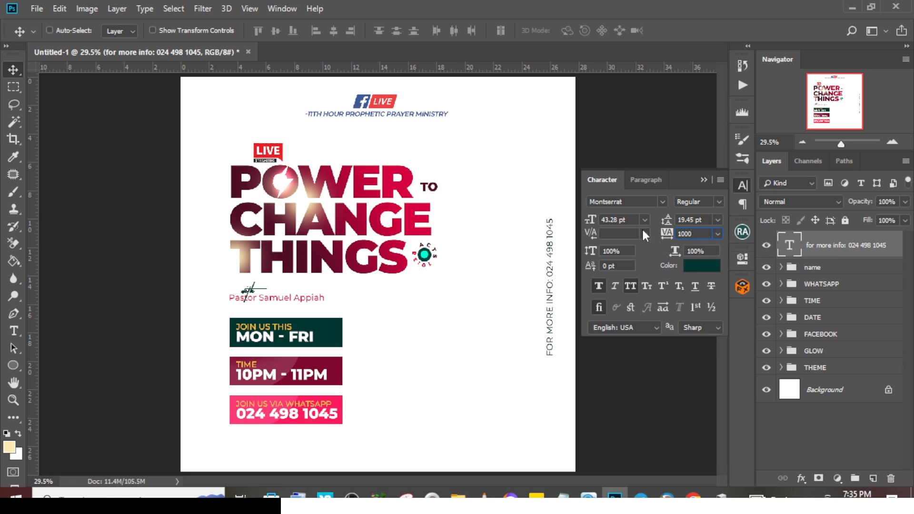
{"action": "key", "text": "Return"}
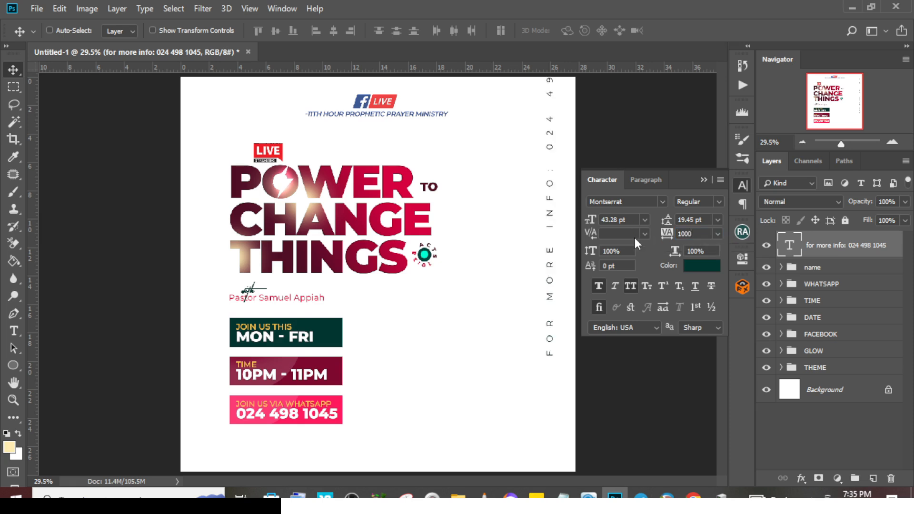
{"action": "left_click", "coordinate": [632, 218]}
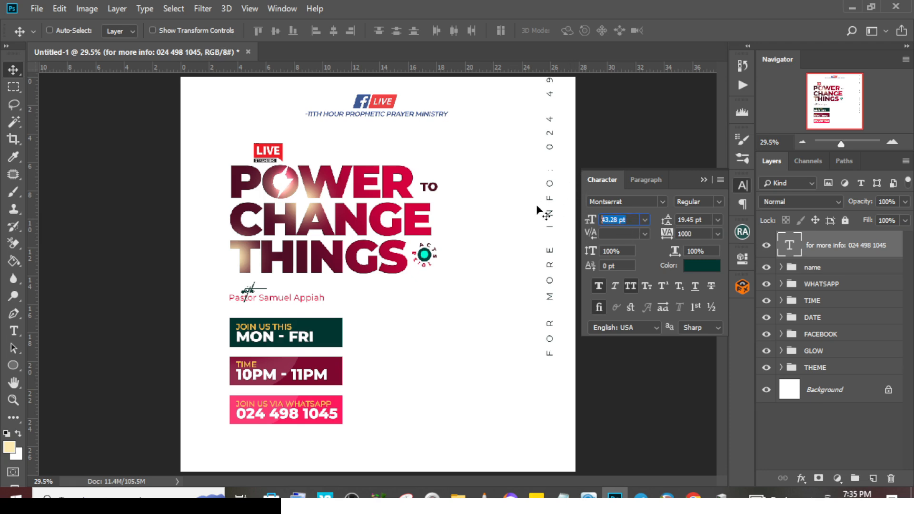
{"action": "type", "text": "32"}
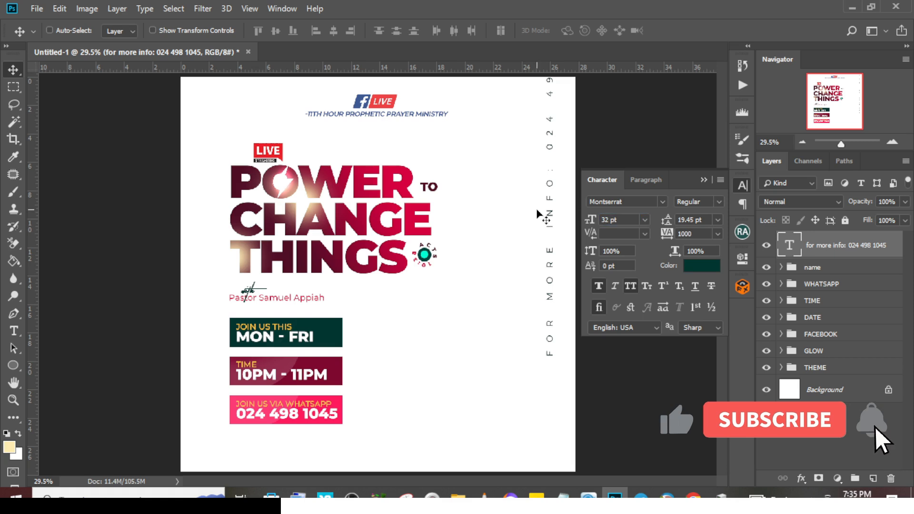
{"action": "key", "text": "Return"}
Move the vertical contact line down and outward so it runs midway along the flyer's right edge
{"action": "key", "text": "ctrl+t"}
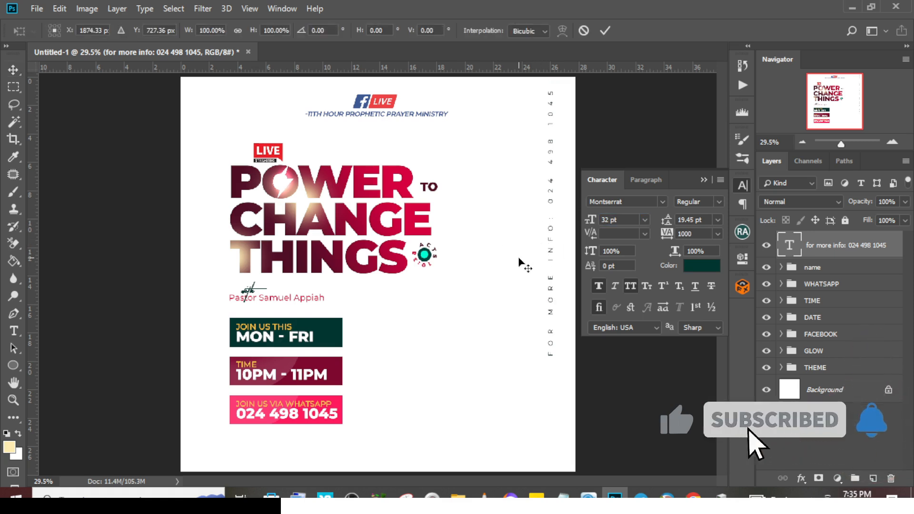
{"action": "left_click_drag", "start_coordinate": [553, 245], "coordinate": [563, 297]}
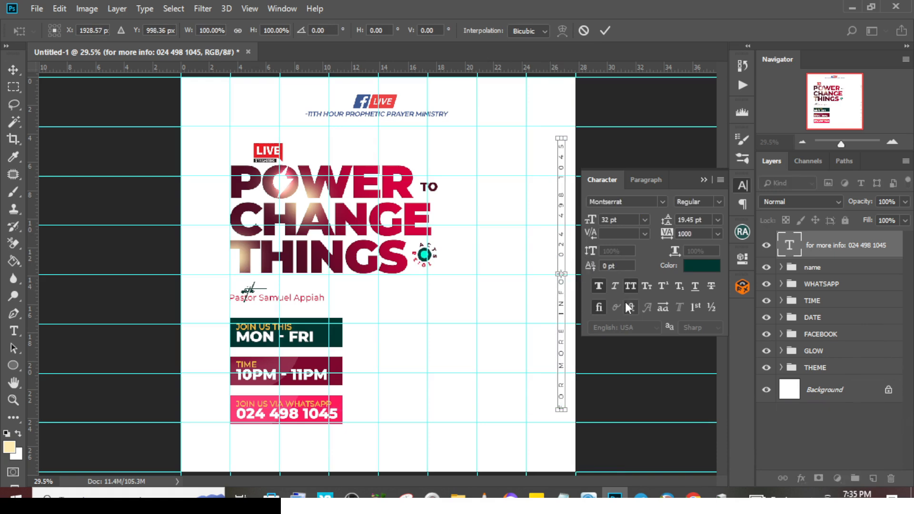
{"action": "key", "text": "Return"}
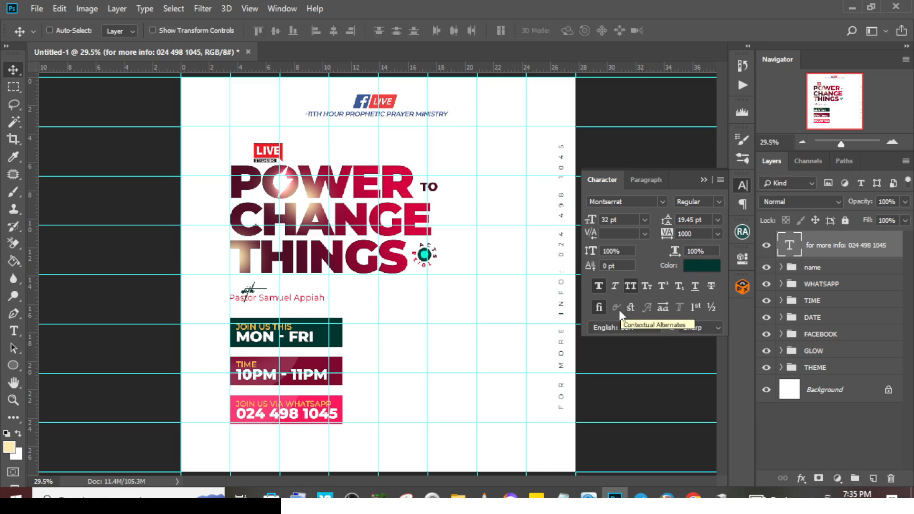
Place the pastor's cut-out photo from the flyer folder, enlarge it to about 269%, and position it beside the banners against the flyer's bottom edge
{"action": "left_click", "coordinate": [458, 495]}
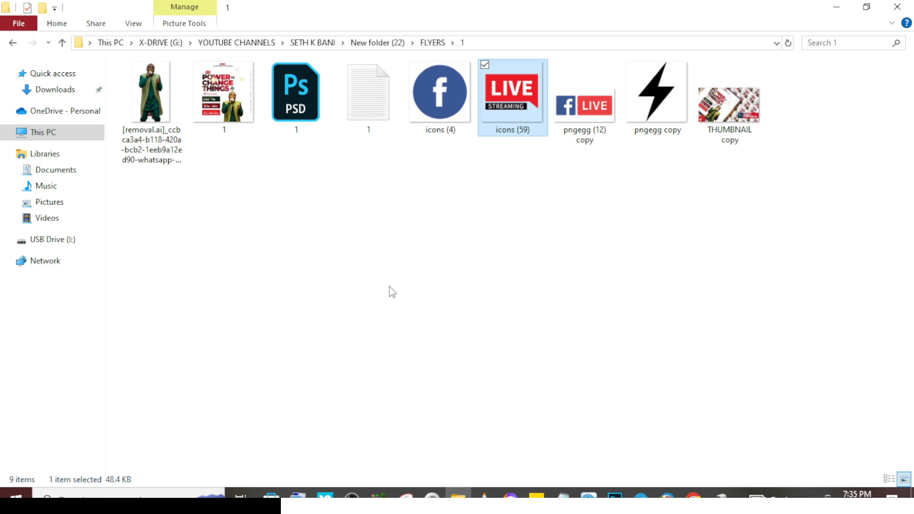
{"action": "left_click_drag", "start_coordinate": [151, 95], "coordinate": [444, 408]}
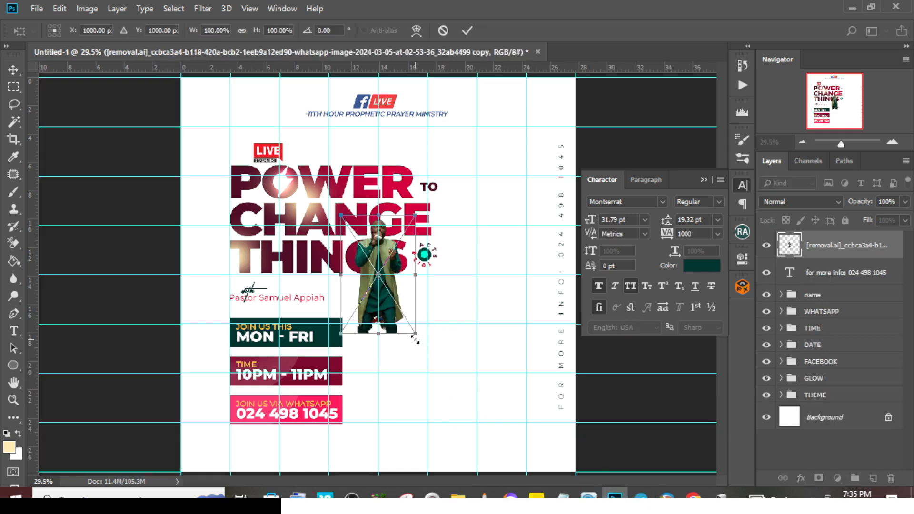
{"action": "left_click_drag", "start_coordinate": [415, 339], "coordinate": [485, 435]}
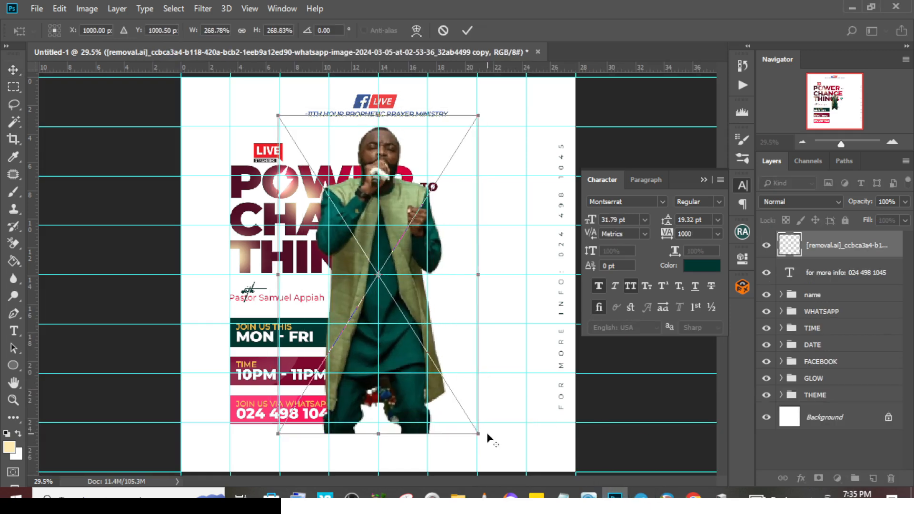
{"action": "left_click_drag", "start_coordinate": [397, 203], "coordinate": [440, 358]}
{"action": "left_click_drag", "start_coordinate": [440, 359], "coordinate": [440, 355]}
{"action": "left_click_drag", "start_coordinate": [524, 270], "coordinate": [527, 263]}
{"action": "key", "text": "Return"}
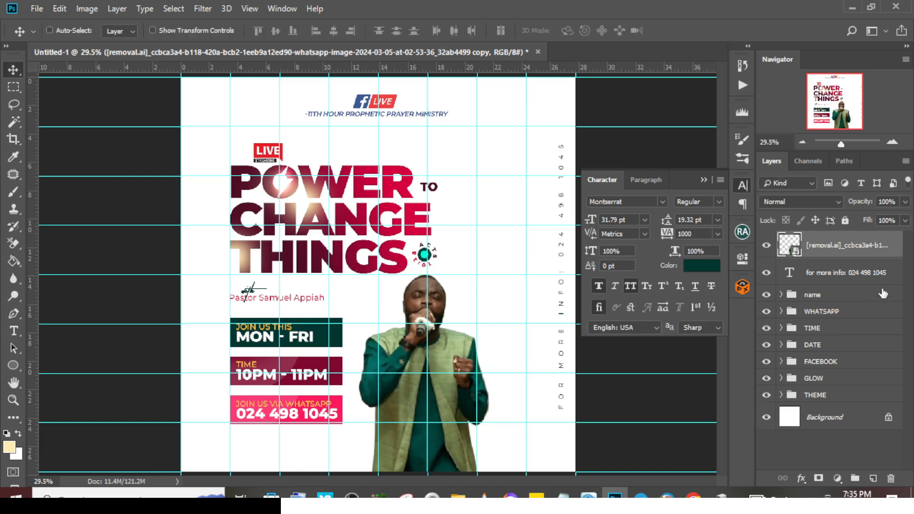
Add a Curves adjustment clipped to the pastor's photo and raise the RGB curve's upper midtones to brighten it
{"action": "left_click", "coordinate": [838, 478]}
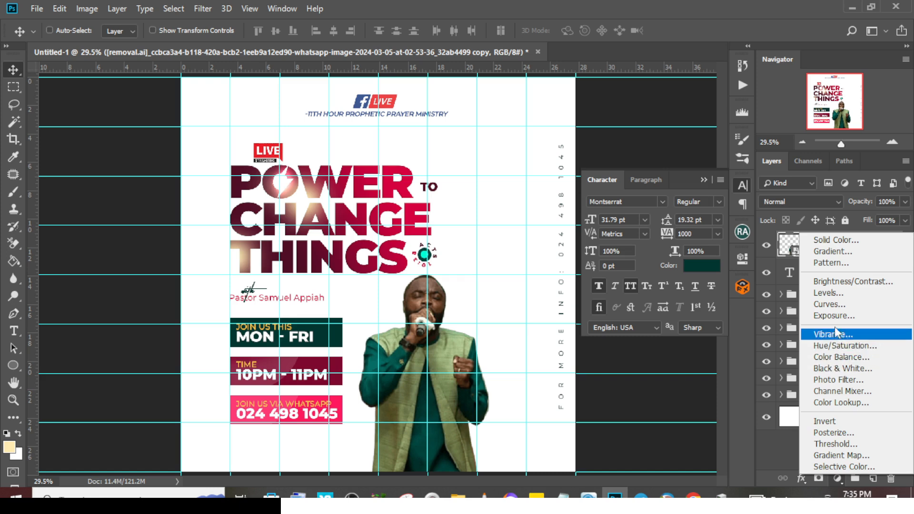
{"action": "left_click", "coordinate": [836, 307]}
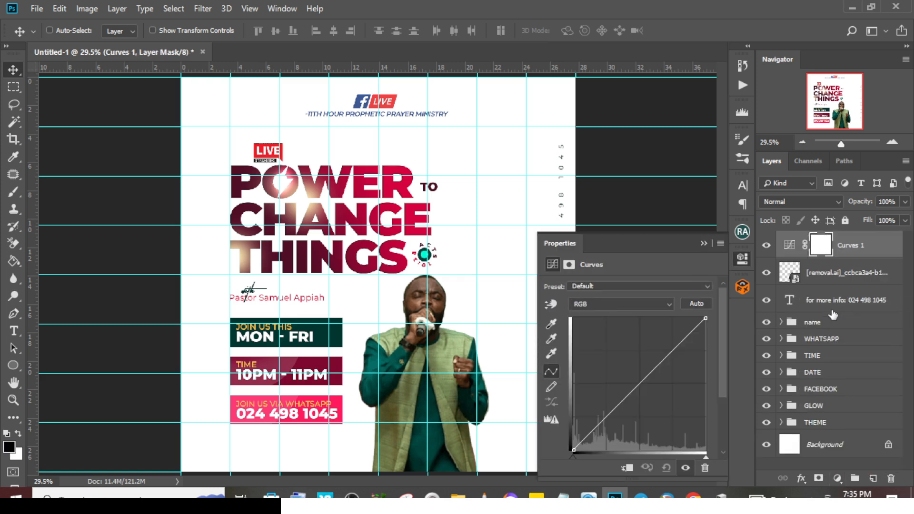
{"action": "left_click", "coordinate": [627, 469]}
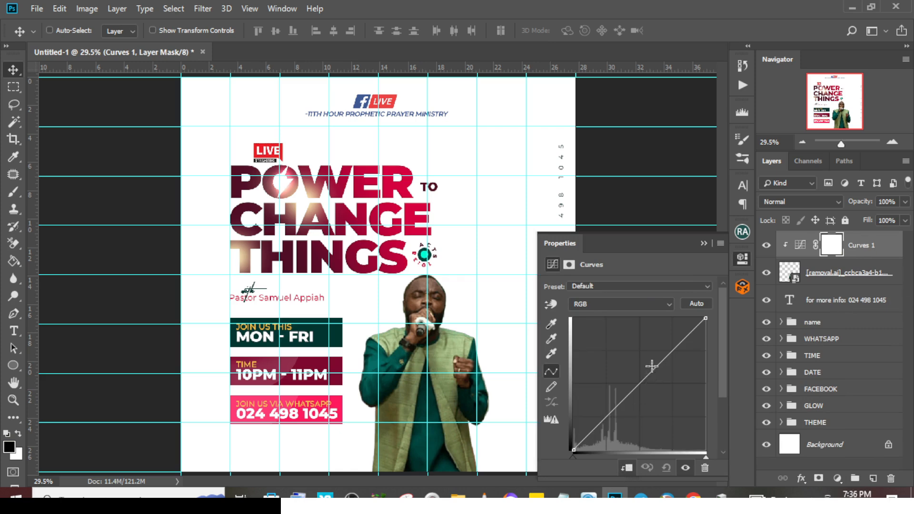
{"action": "left_click_drag", "start_coordinate": [658, 366], "coordinate": [649, 348]}
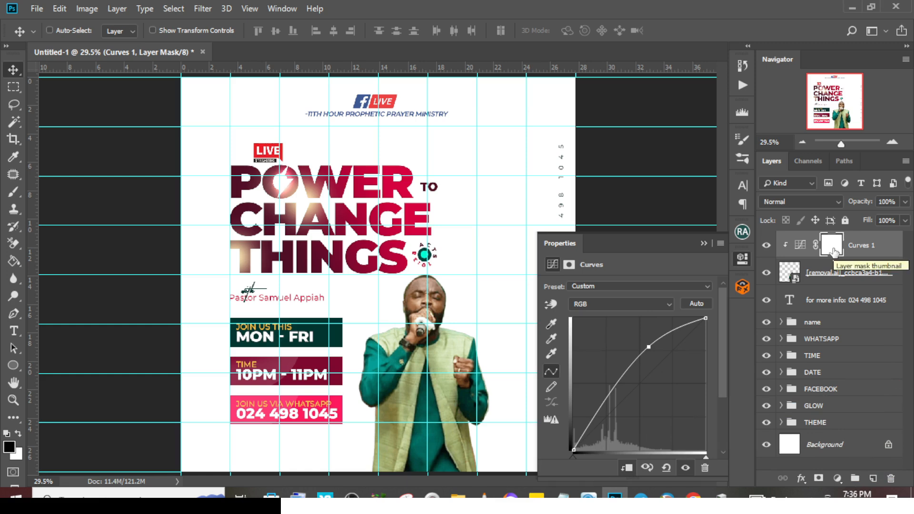
Invert the Curves mask and paint white over the pastor's head with a 175 px brush to brighten only that area
{"action": "left_click", "coordinate": [832, 251]}
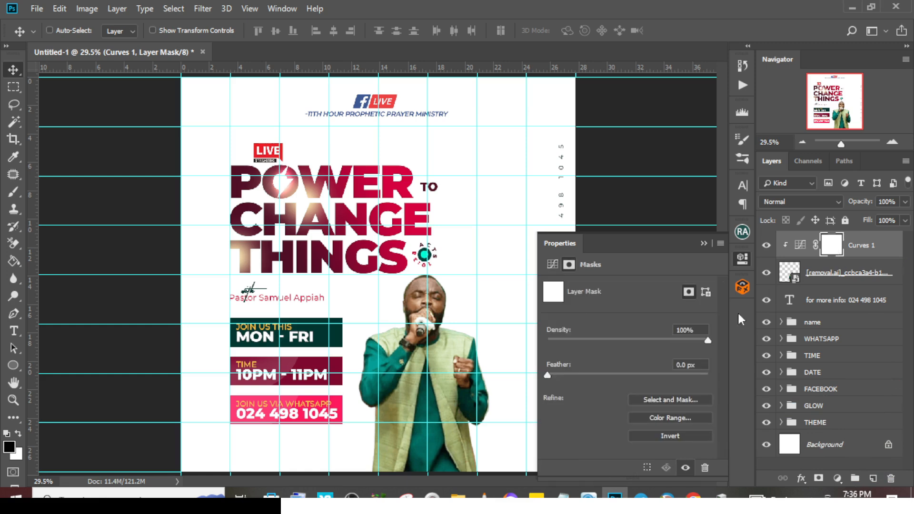
{"action": "left_click", "coordinate": [663, 436]}
{"action": "left_click", "coordinate": [704, 244]}
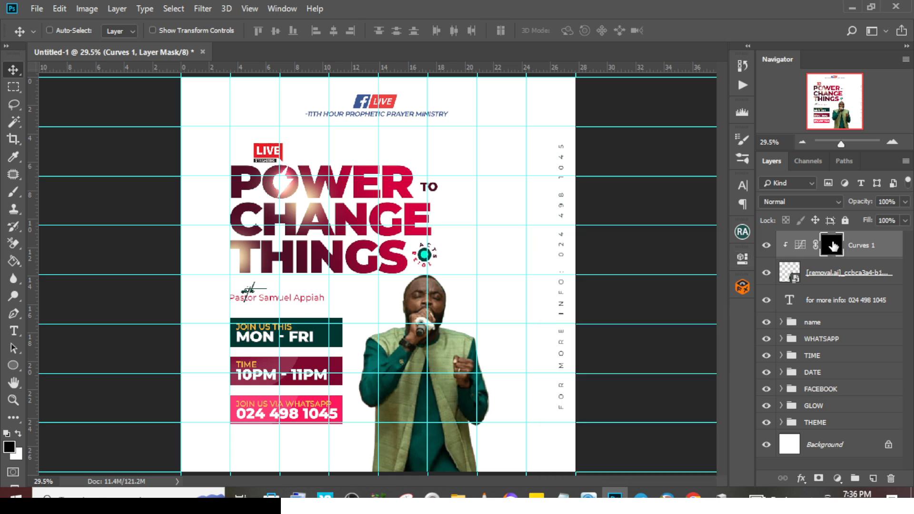
{"action": "left_click", "coordinate": [14, 192]}
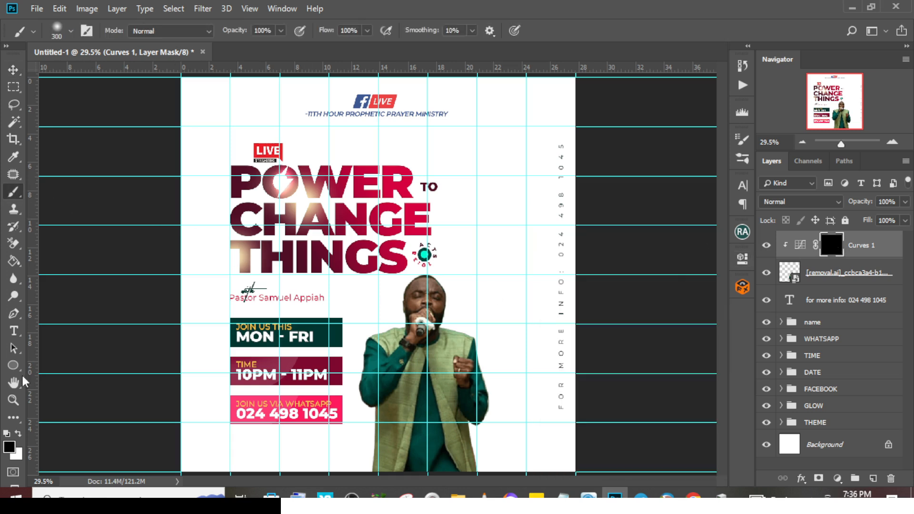
{"action": "left_click", "coordinate": [18, 433]}
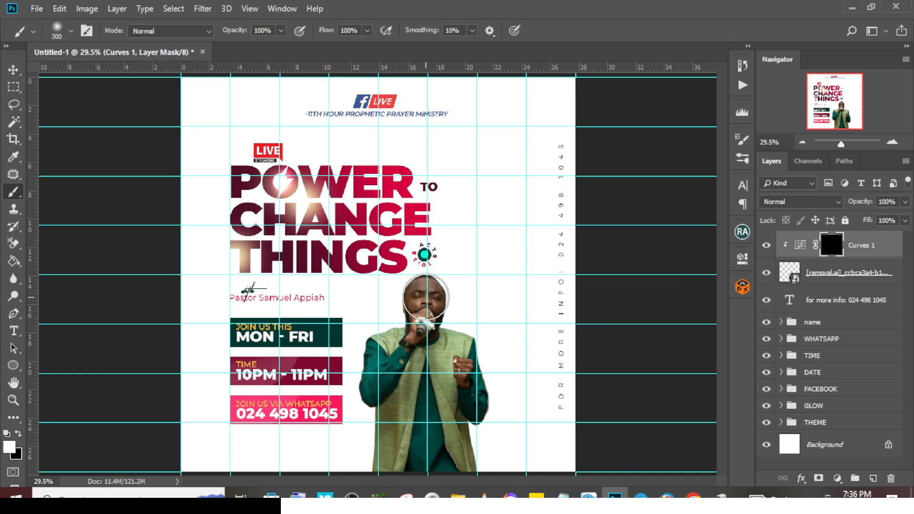
{"action": "key", "text": "bracketleft"}
{"action": "key", "text": "bracketleft"}
{"action": "key", "text": "bracketleft"}
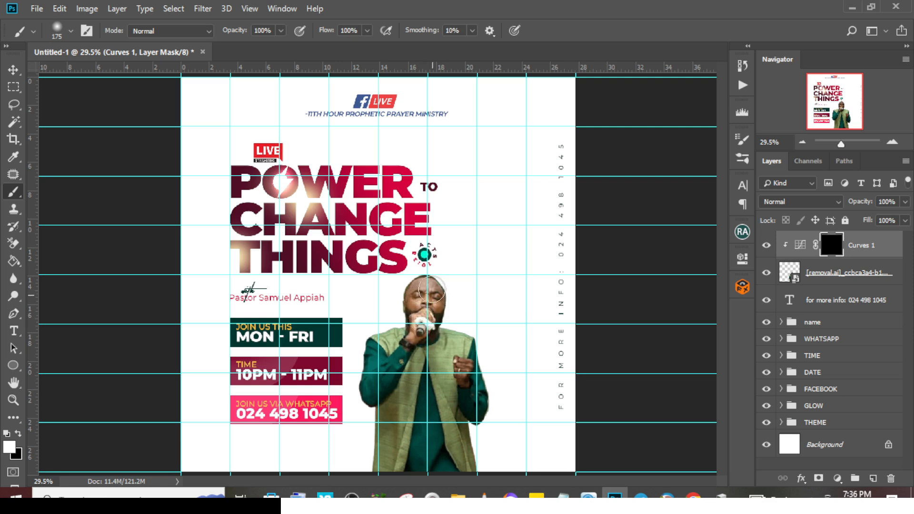
{"action": "mouse_move", "coordinate": [407, 285]}
{"action": "left_mouse_down"}
{"action": "mouse_move", "coordinate": [447, 288]}
{"action": "mouse_move", "coordinate": [444, 307]}
{"action": "mouse_move", "coordinate": [415, 320]}
{"action": "mouse_move", "coordinate": [420, 288]}
{"action": "mouse_move", "coordinate": [421, 299]}
{"action": "mouse_move", "coordinate": [454, 290]}
{"action": "left_mouse_up"}
Group the pastor's photo with its Curves adjustment and name the group IAMGE
{"action": "left_click", "coordinate": [829, 282]}
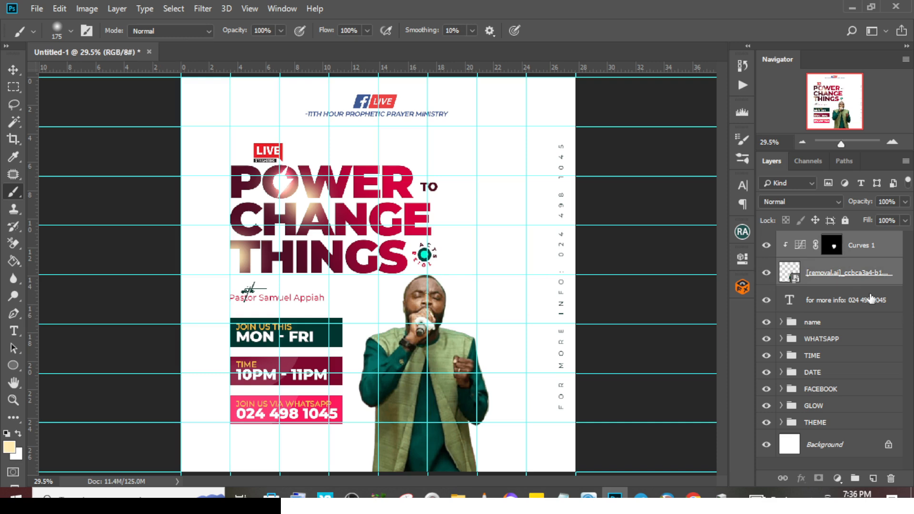
{"action": "key", "text": "ctrl+g"}
{"action": "double_click", "coordinate": [820, 241]}
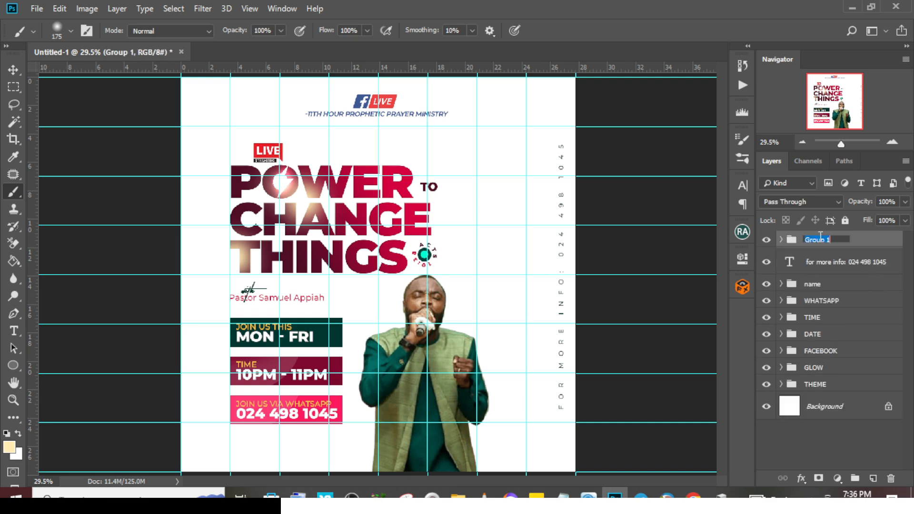
{"action": "key", "text": "BackSpace"}
{"action": "key", "text": "Return"}
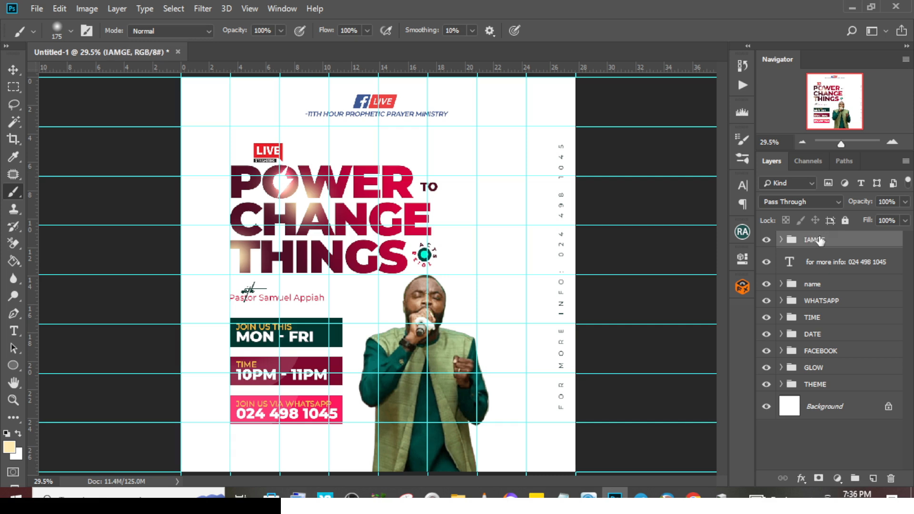
Put the "for more info" text layer in its own group named CONTACT and collapse the group
{"action": "key", "text": "ctrl+g"}
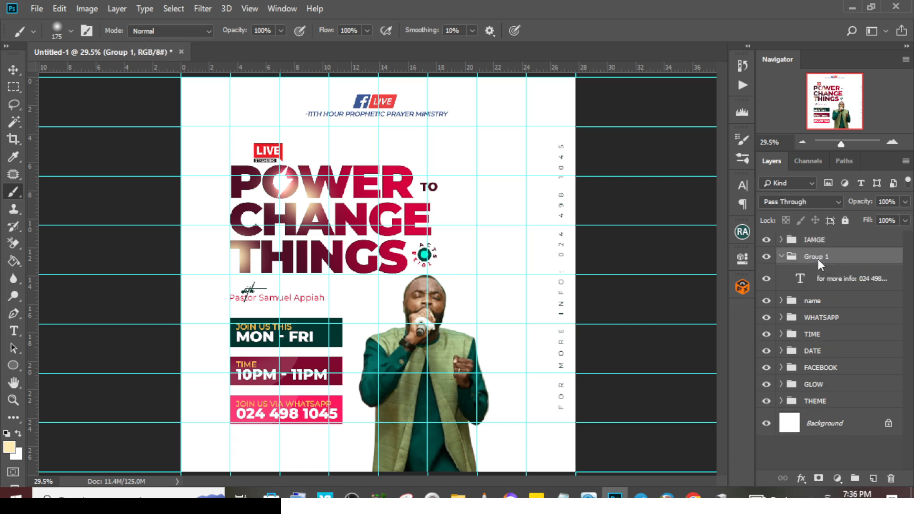
{"action": "double_click", "coordinate": [818, 258]}
{"action": "type", "text": "CONTACT"}
{"action": "key", "text": "Return"}
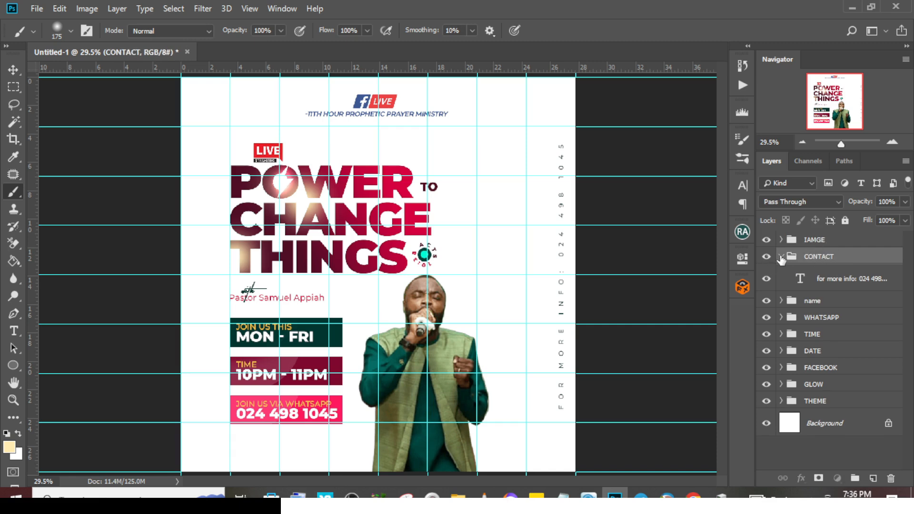
{"action": "left_click", "coordinate": [781, 258]}
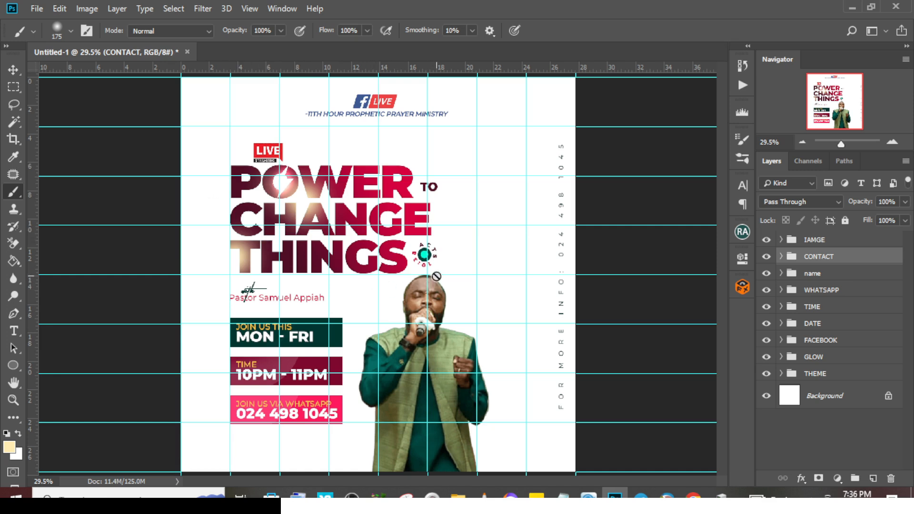
Hide the guides and nudge the CONTACT group inward from the flyer's right edge
{"action": "key", "text": "ctrl+semicolon"}
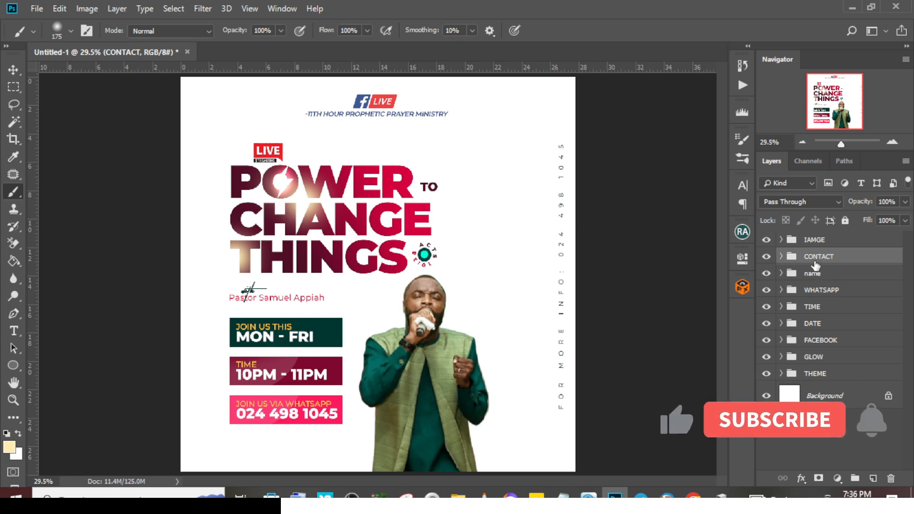
{"action": "key", "text": "v"}
{"action": "key", "text": "shift+Left"}
{"action": "key", "text": "shift+Left"}
{"action": "key", "text": "shift+Left"}
{"action": "key", "text": "shift+Left"}
{"action": "key", "text": "shift+Left"}
{"action": "key", "text": "shift+Left"}
{"action": "key", "text": "shift+Left"}
{"action": "key", "text": "shift+Left"}
{"action": "key", "text": "shift+Left"}
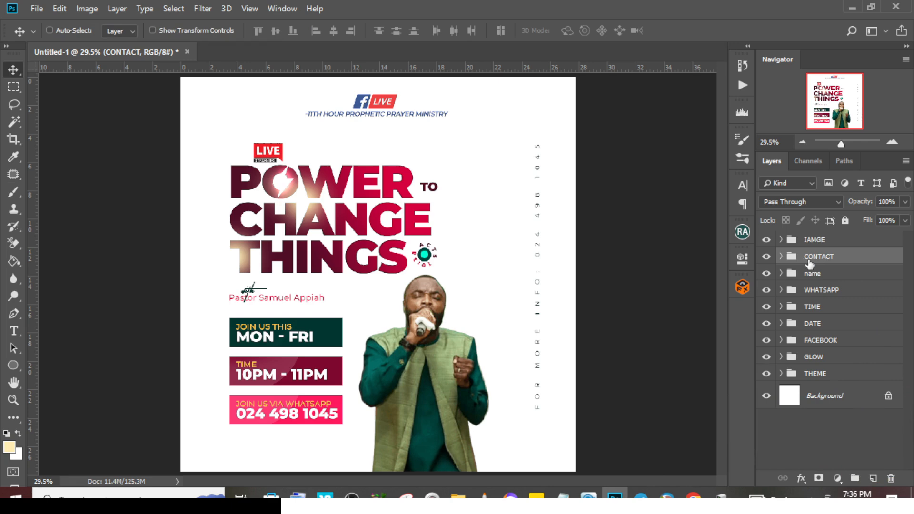
Shift all groups except FACEBOOK together 40 px to the right, checking the placement against the guides
{"action": "left_click", "coordinate": [809, 274], "text": "ctrl"}
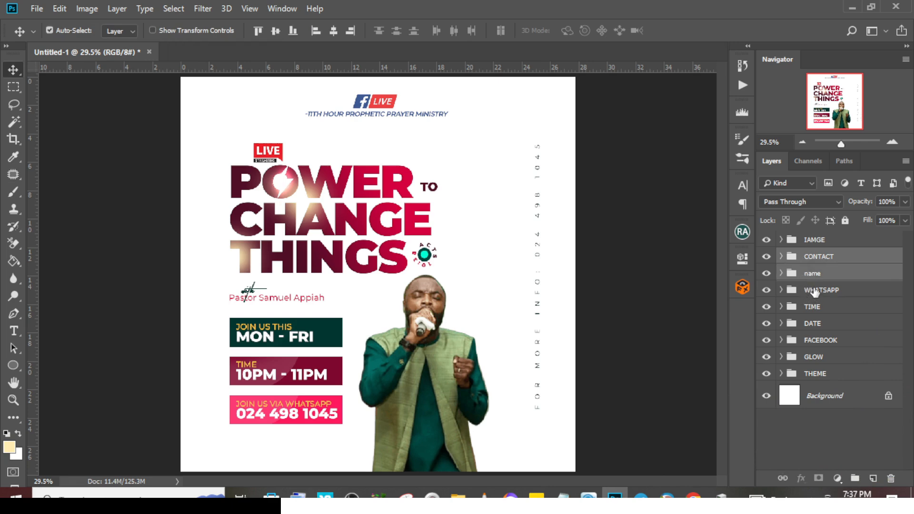
{"action": "left_click", "coordinate": [816, 292], "text": "ctrl"}
{"action": "left_click", "coordinate": [816, 309], "text": "ctrl"}
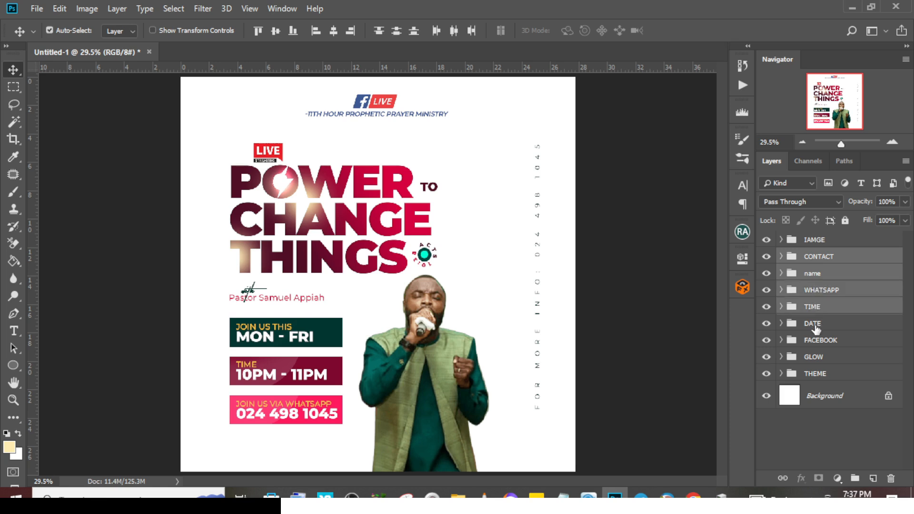
{"action": "left_click", "coordinate": [815, 326], "text": "ctrl"}
{"action": "left_click", "coordinate": [813, 360], "text": "ctrl"}
{"action": "left_click", "coordinate": [815, 373], "text": "ctrl"}
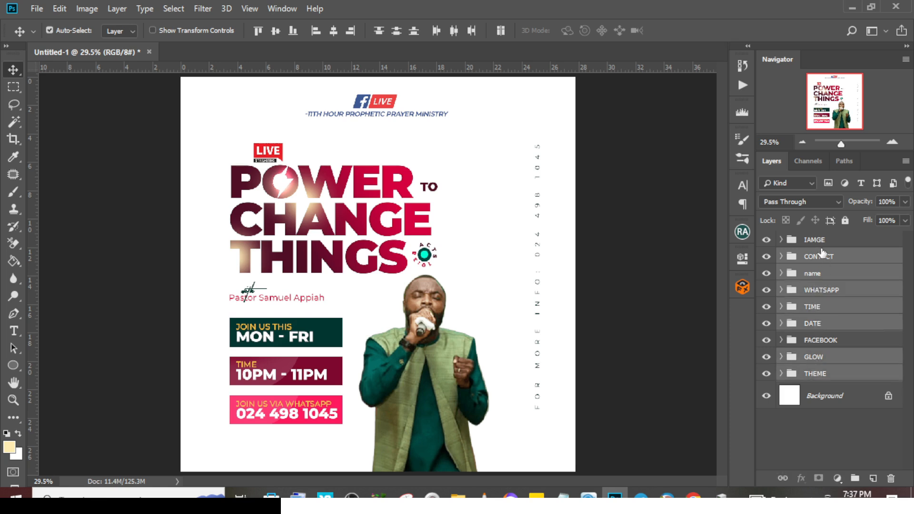
{"action": "left_click", "coordinate": [818, 240], "text": "ctrl"}
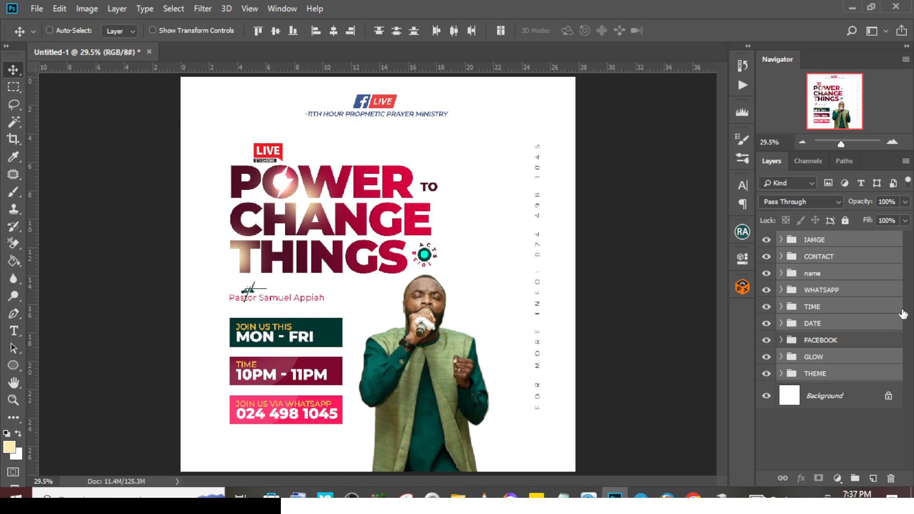
{"action": "key", "text": "ctrl+t"}
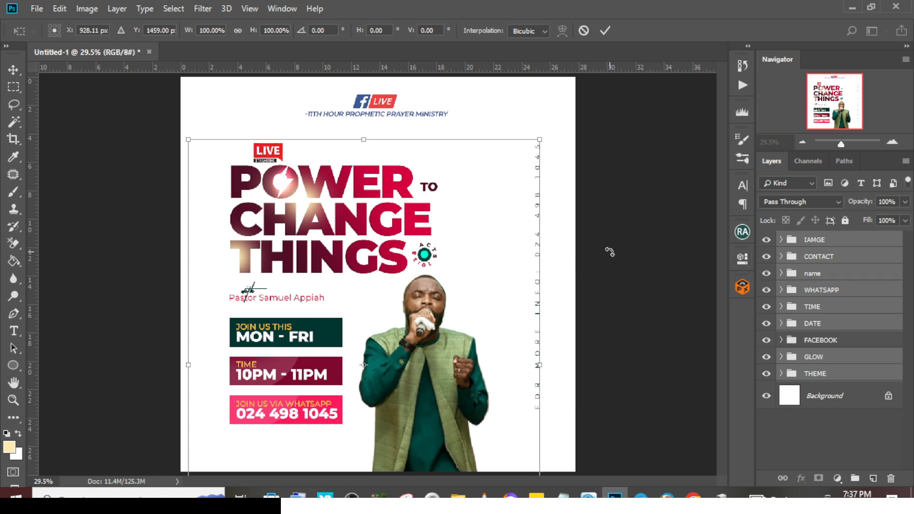
{"action": "key", "text": "shift+Right"}
{"action": "key", "text": "shift+Right"}
{"action": "key", "text": "shift+Right"}
{"action": "key", "text": "shift+Right"}
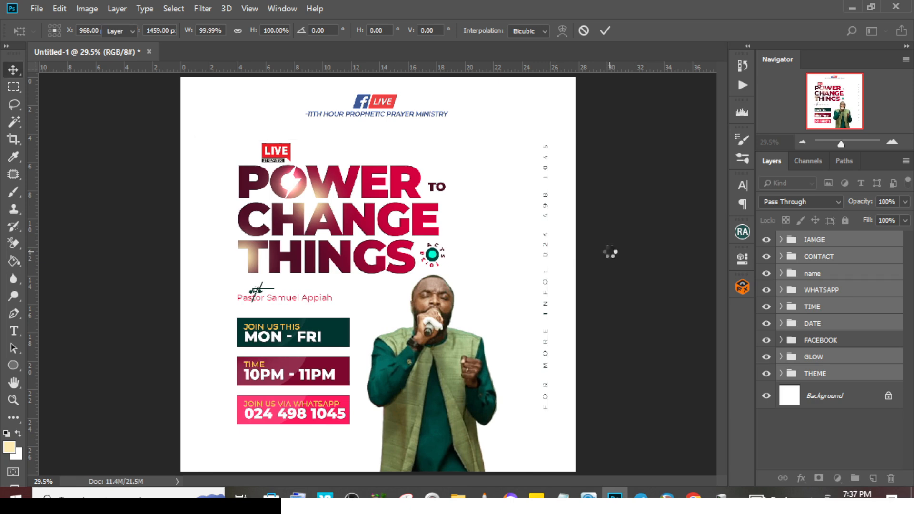
{"action": "key", "text": "ctrl+semicolon"}
{"action": "key", "text": "Return"}
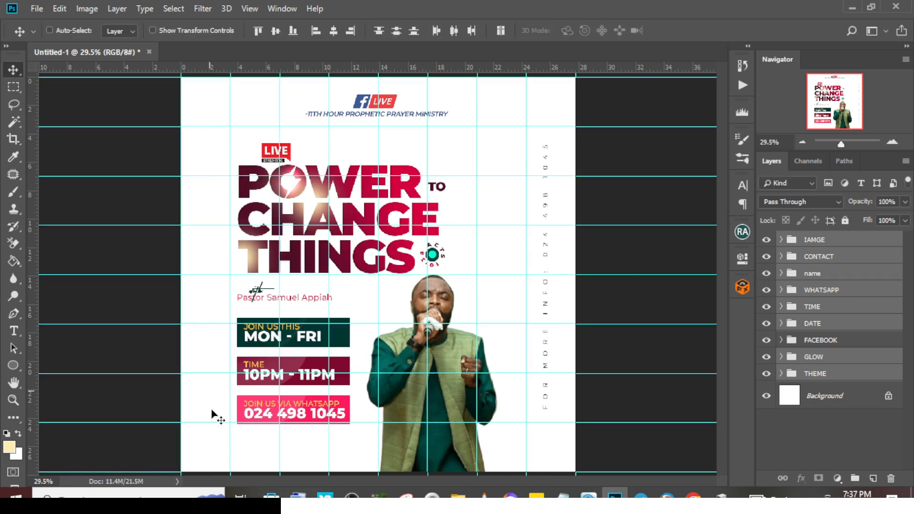
{"action": "key", "text": "ctrl"}
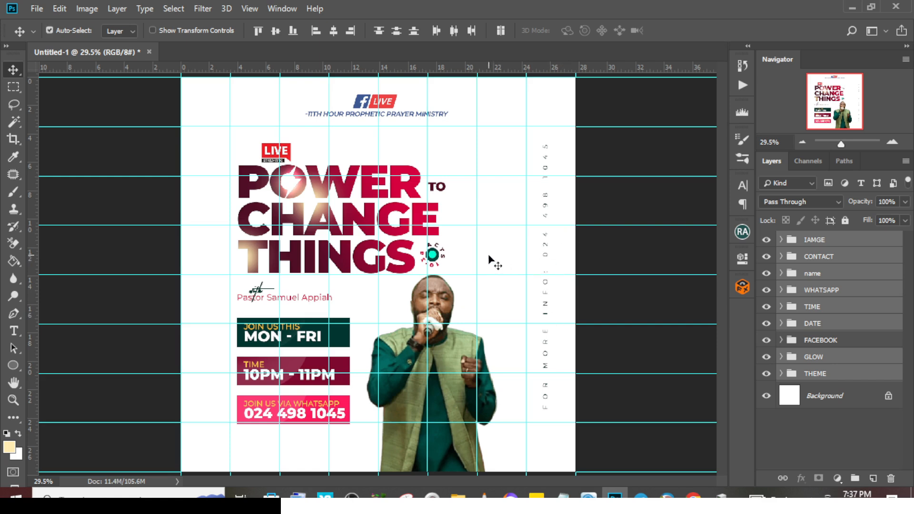
{"action": "key", "text": "ctrl+semicolon"}
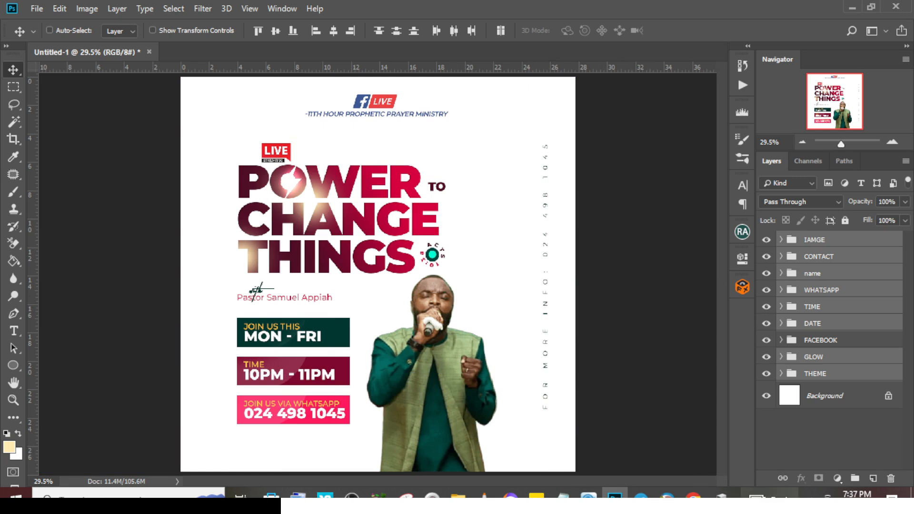
Place the round Facebook icon, icons (4), from the flyer folder to the right of the title word TO
{"action": "left_click", "coordinate": [458, 496]}
{"action": "left_click_drag", "start_coordinate": [449, 129], "coordinate": [495, 251]}
{"action": "left_click_drag", "start_coordinate": [399, 275], "coordinate": [496, 159]}
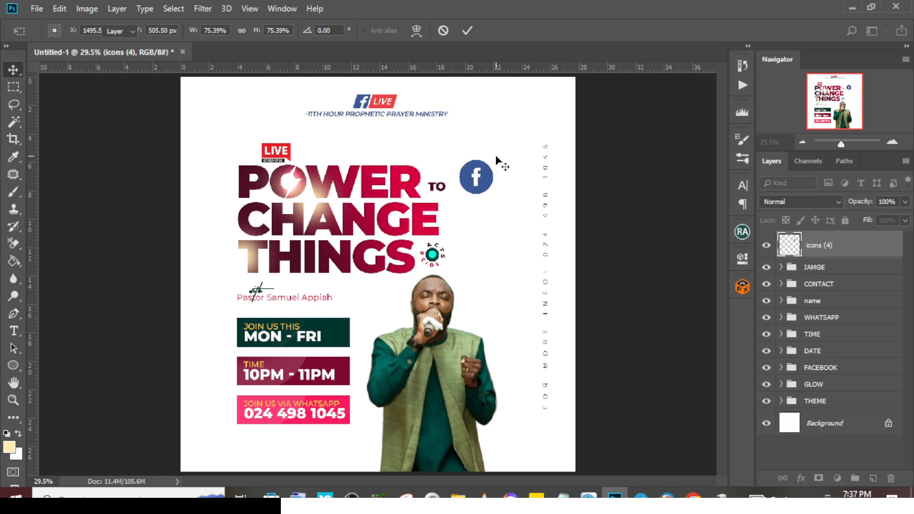
{"action": "key", "text": "Return"}
Apply a Motion Blur to the icons (4) Facebook icon with a 47° angle and a 54-pixel distance
{"action": "left_click", "coordinate": [204, 8]}
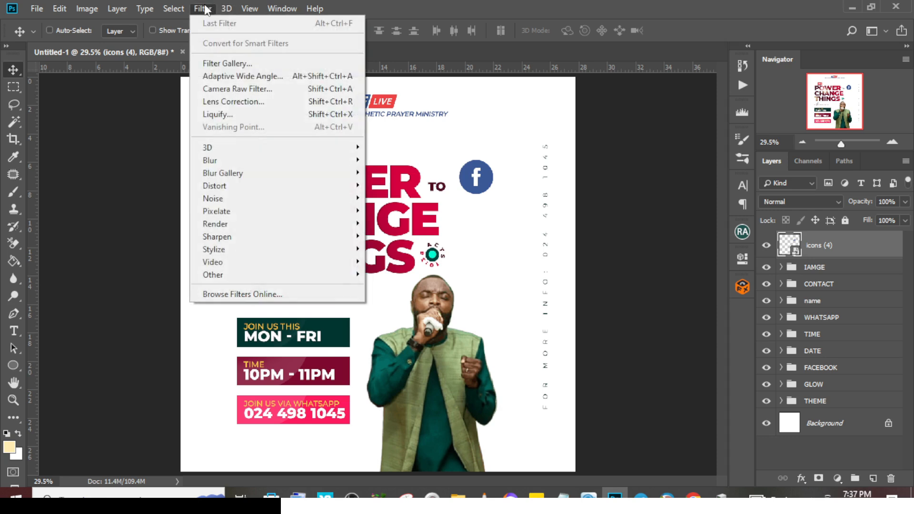
{"action": "mouse_move", "coordinate": [231, 160]}
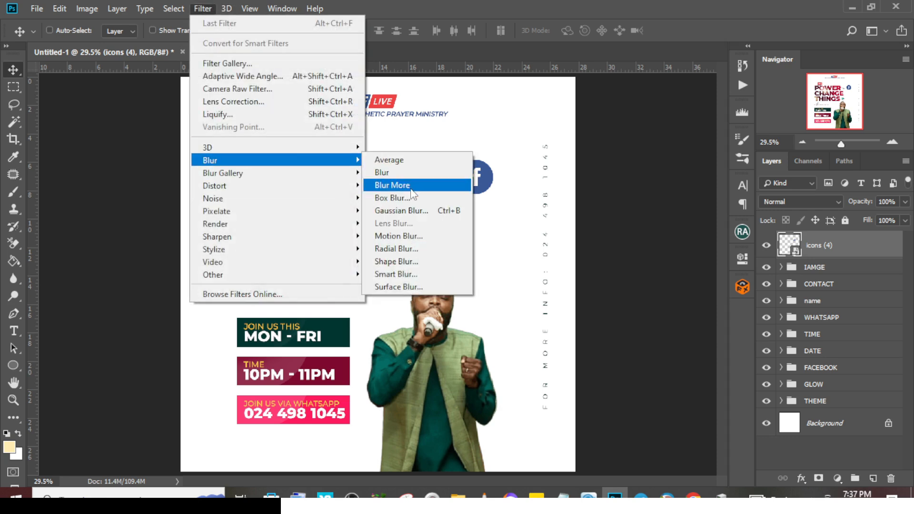
{"action": "left_click", "coordinate": [398, 236]}
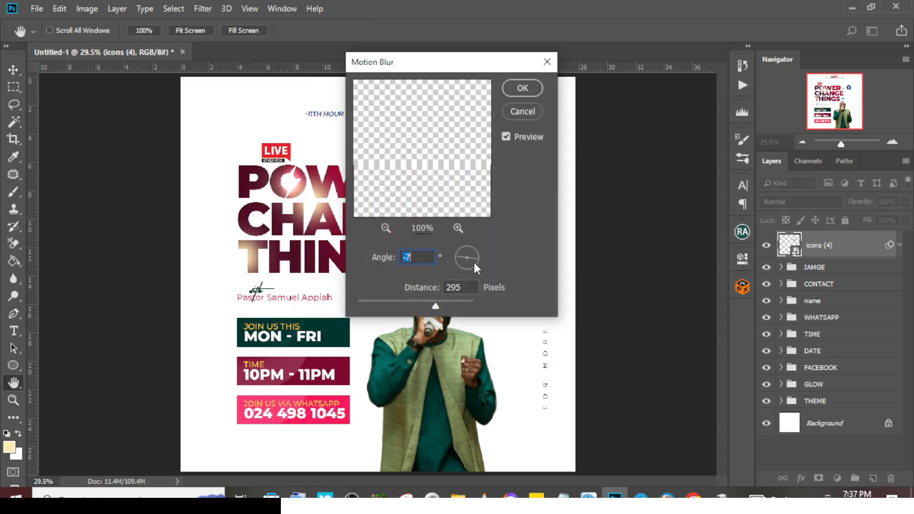
{"action": "type", "text": "42"}
{"action": "left_click_drag", "start_coordinate": [446, 66], "coordinate": [672, 100]}
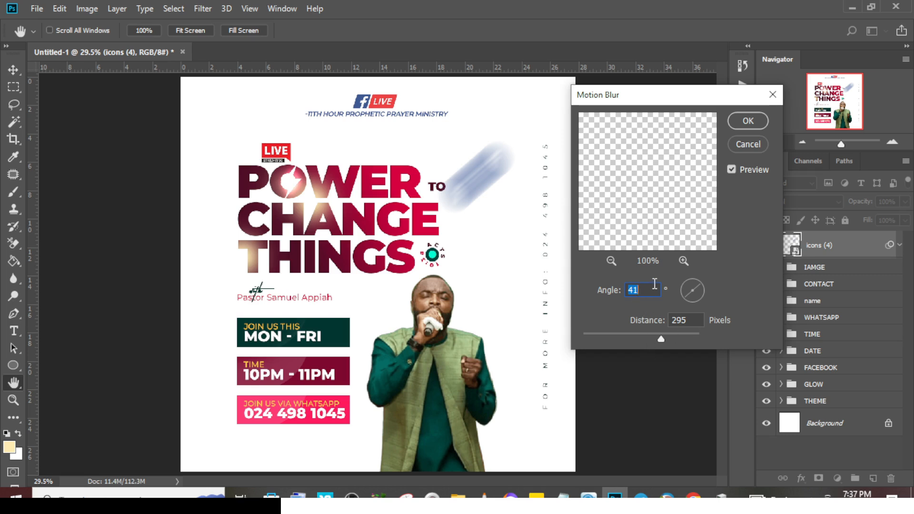
{"action": "type", "text": "4"}
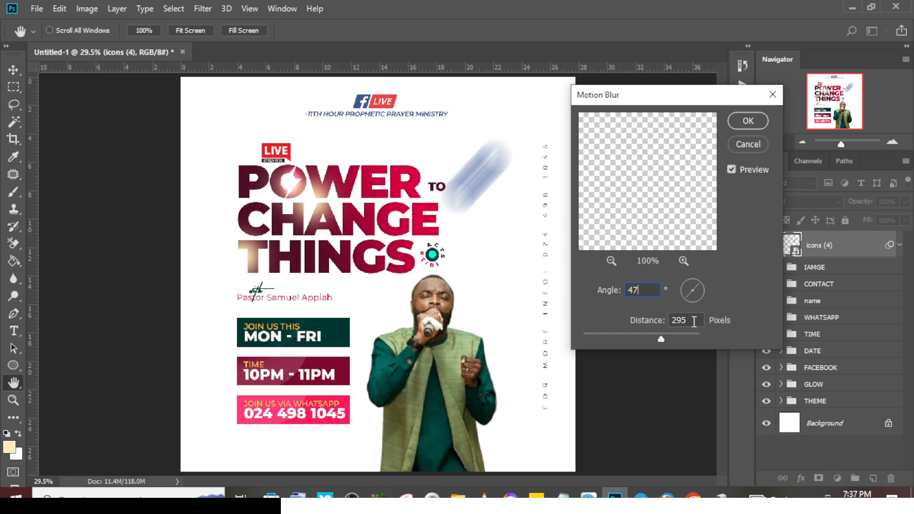
{"action": "key", "text": "Tab"}
{"action": "type", "text": "54"}
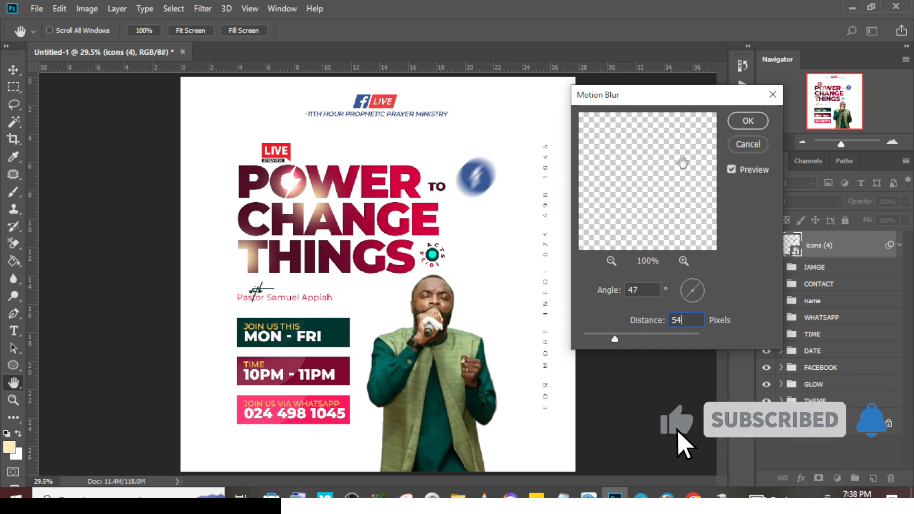
{"action": "left_click", "coordinate": [749, 122]}
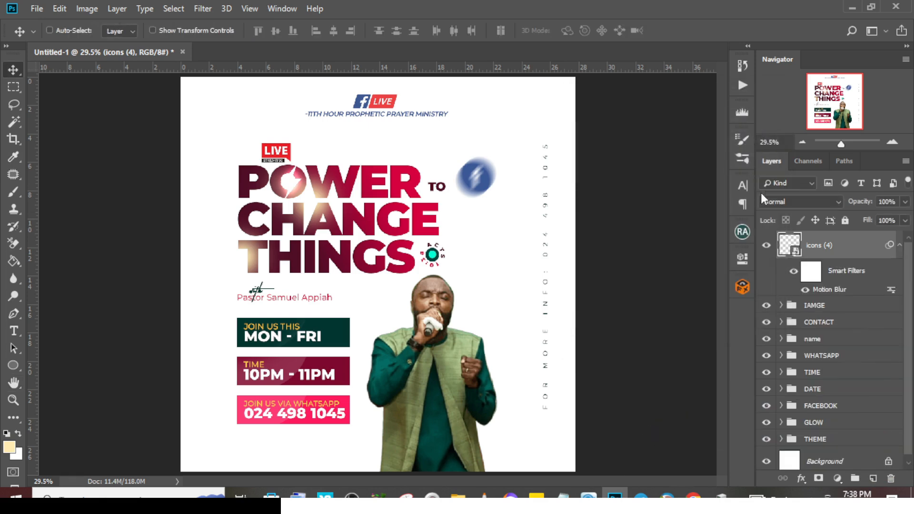
Lower the blurred Facebook icon's opacity to 66% and move it down to the right of the title word CHANGE
{"action": "left_click", "coordinate": [905, 203]}
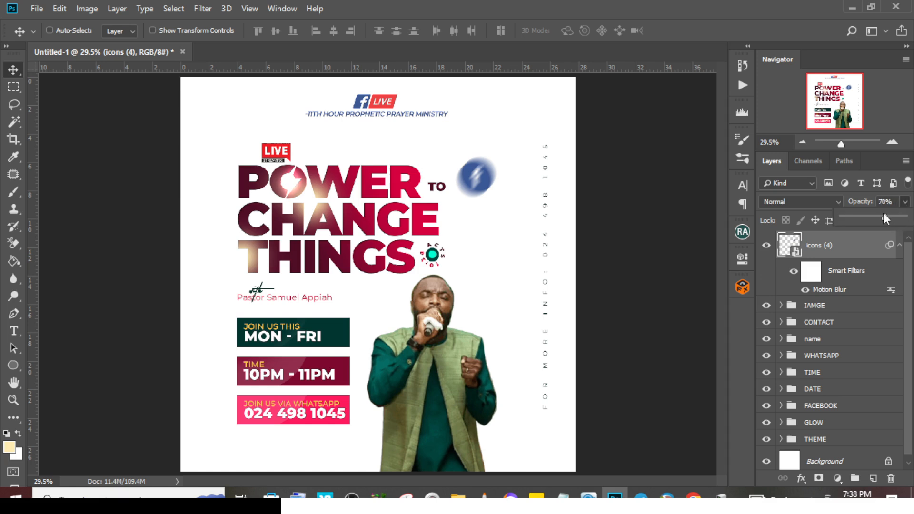
{"action": "left_click_drag", "start_coordinate": [884, 215], "coordinate": [882, 216]}
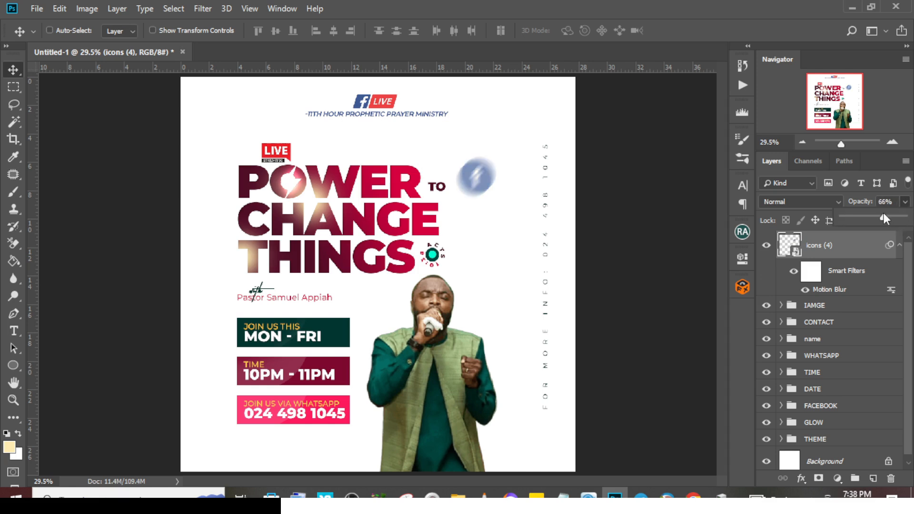
{"action": "left_click", "coordinate": [12, 71]}
{"action": "left_click_drag", "start_coordinate": [500, 231], "coordinate": [510, 210]}
Duplicate the blurred Facebook icon as a smaller copy above it, right of the word TO, at 38% opacity
{"action": "key", "text": "ctrl+j"}
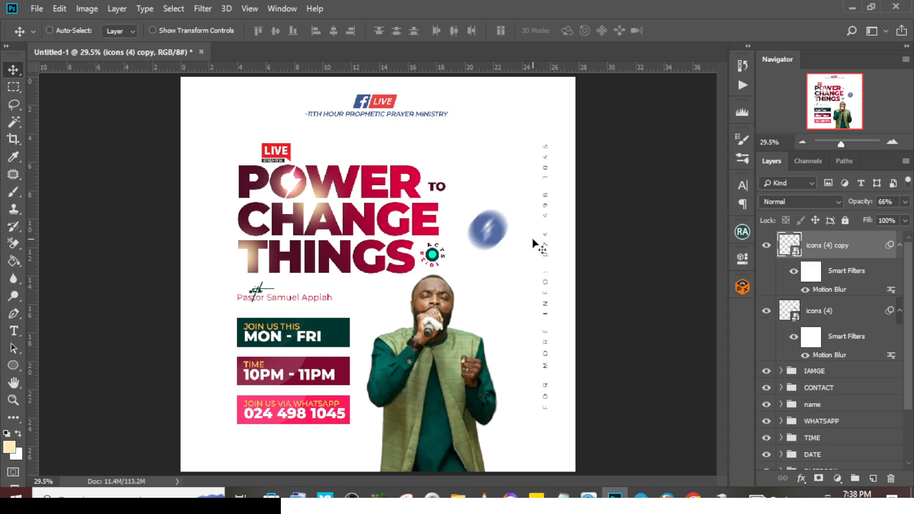
{"action": "key", "text": "ctrl+t"}
{"action": "key", "text": "Return"}
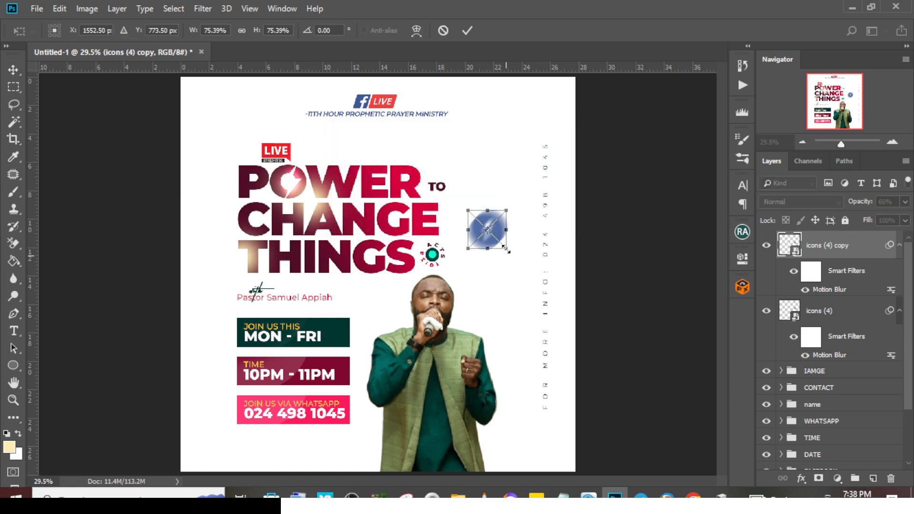
{"action": "left_click_drag", "start_coordinate": [508, 252], "coordinate": [496, 242]}
{"action": "mouse_move", "coordinate": [513, 197]}
{"action": "left_mouse_down"}
{"action": "mouse_move", "coordinate": [520, 227]}
{"action": "mouse_move", "coordinate": [483, 197]}
{"action": "mouse_move", "coordinate": [464, 203]}
{"action": "mouse_move", "coordinate": [528, 204]}
{"action": "mouse_move", "coordinate": [514, 186]}
{"action": "left_mouse_up"}
{"action": "key", "text": "Return"}
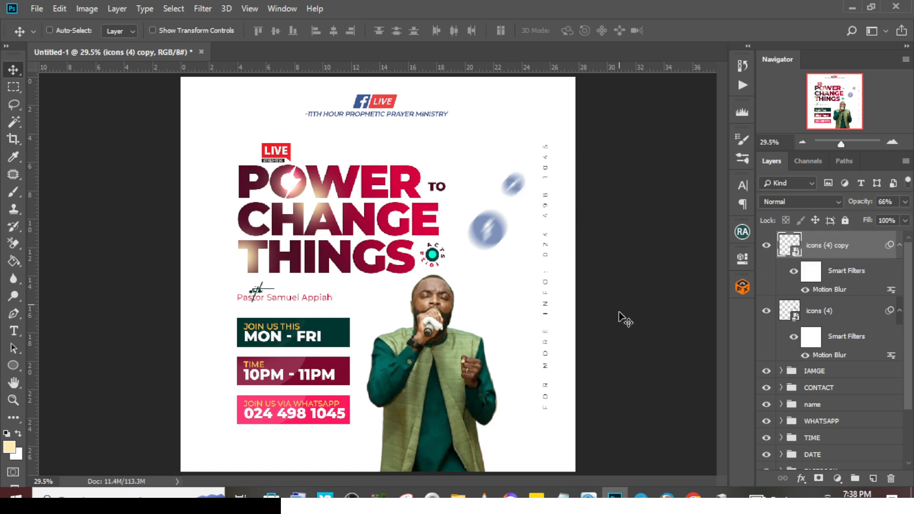
{"action": "left_click", "coordinate": [906, 202]}
{"action": "left_click_drag", "start_coordinate": [881, 216], "coordinate": [867, 215]}
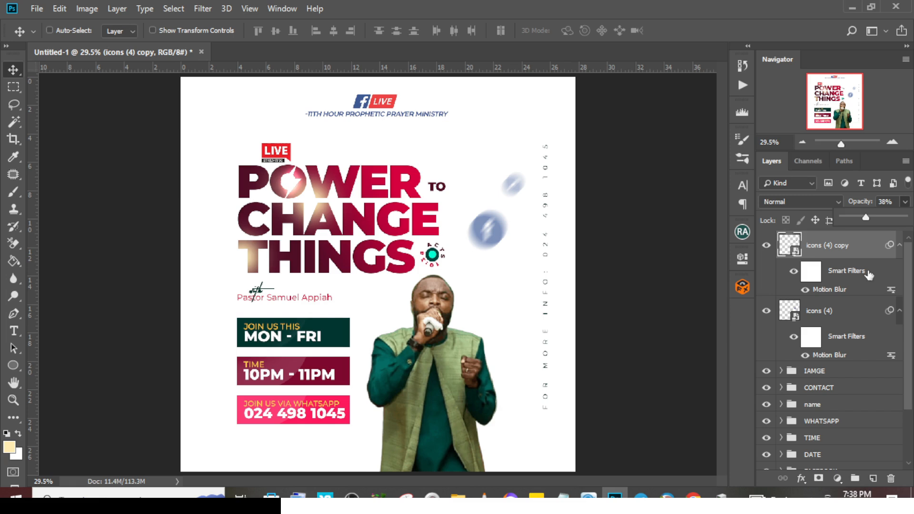
Group the two blurred Facebook icon layers and name the group BLUR
{"action": "left_click", "coordinate": [833, 310], "text": "ctrl"}
{"action": "key", "text": "ctrl+g"}
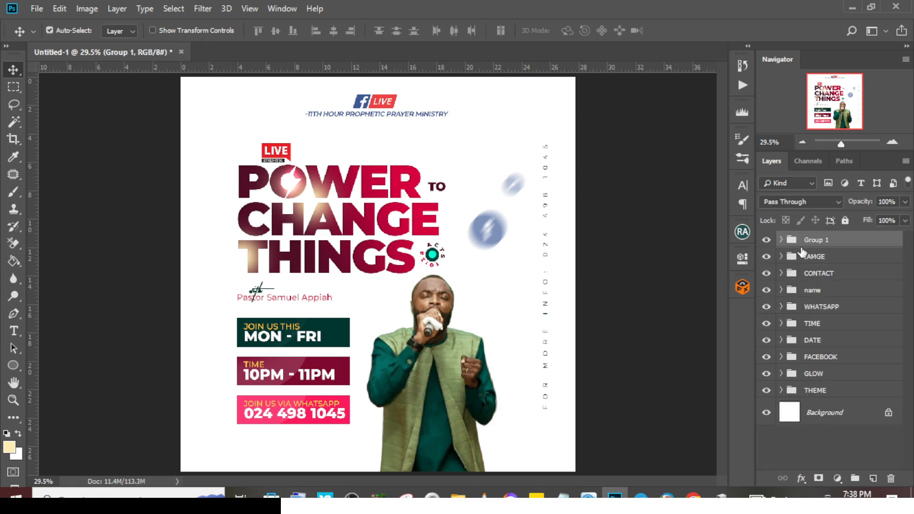
{"action": "type", "text": "BLUR"}
{"action": "key", "text": "Return"}
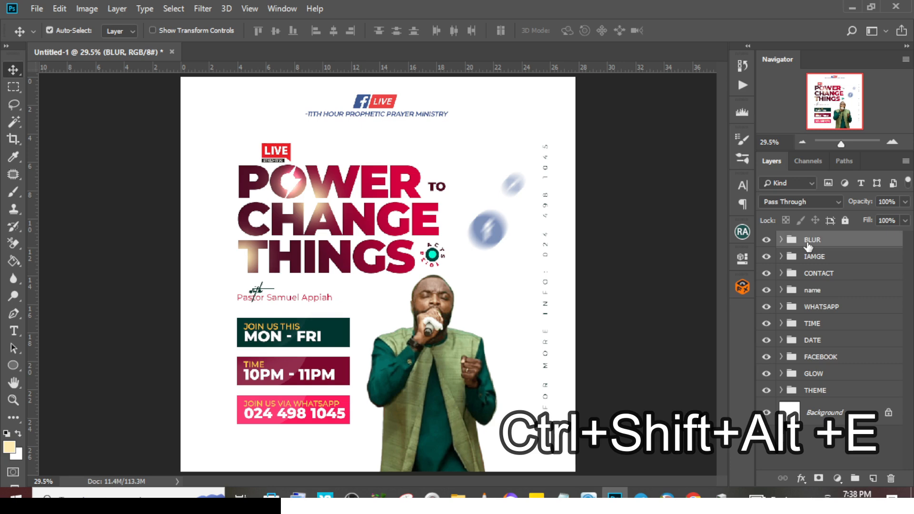
Stamp all visible layers into a new layer above the BLUR group and convert it to a smart object
{"action": "key", "text": "ctrl+shift+alt+e"}
{"action": "right_click", "coordinate": [815, 253]}
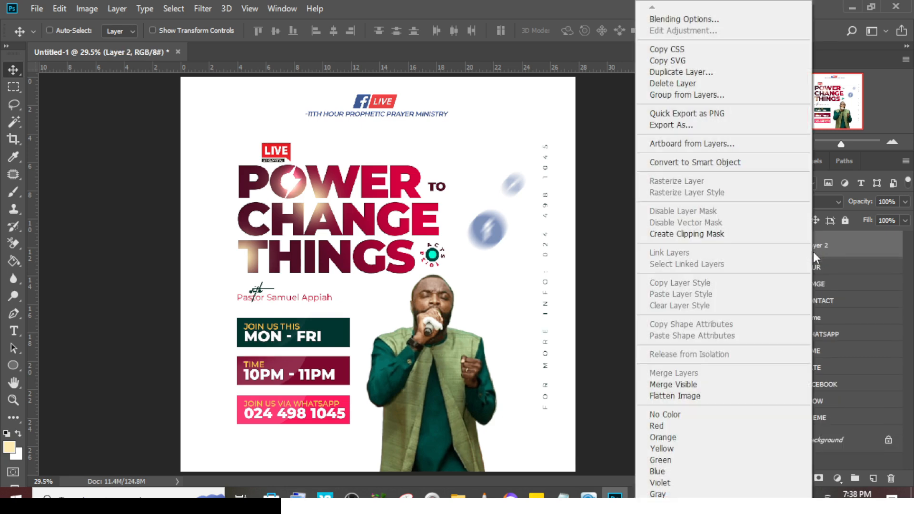
{"action": "left_click", "coordinate": [702, 165]}
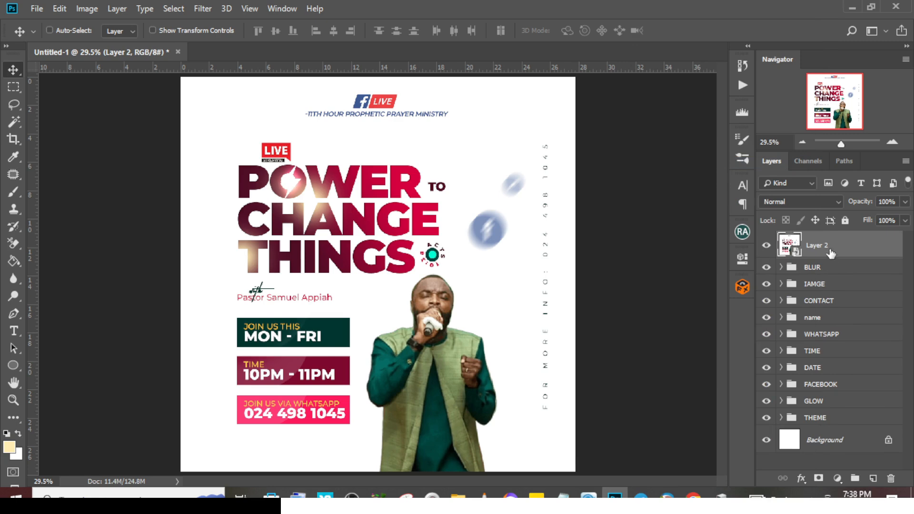
Start the Camera Raw Filter on the stamped layer and set the temperature to +23
{"action": "left_click", "coordinate": [203, 9]}
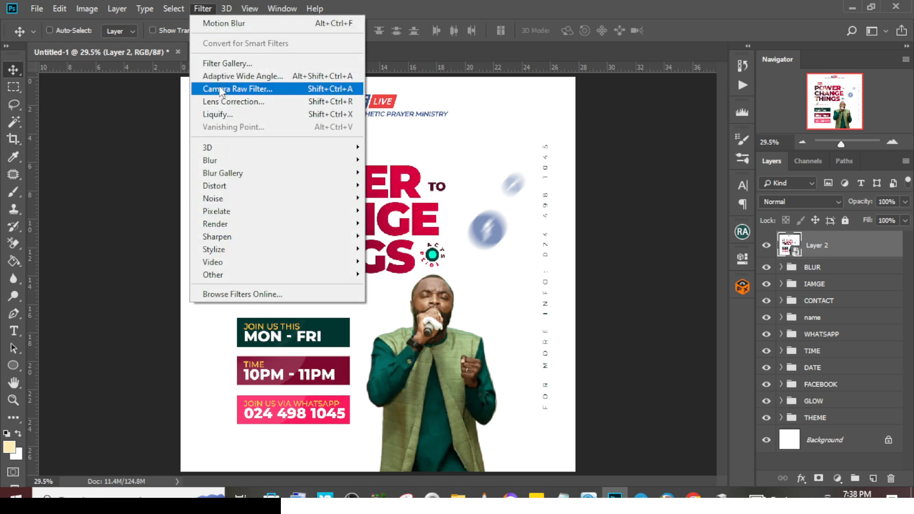
{"action": "key", "text": "Escape"}
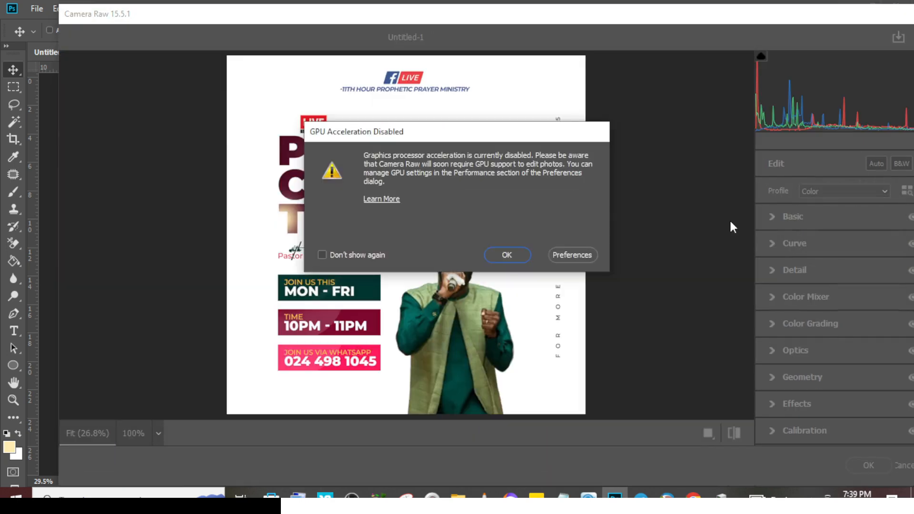
{"action": "left_click", "coordinate": [503, 255]}
{"action": "left_click", "coordinate": [838, 218]}
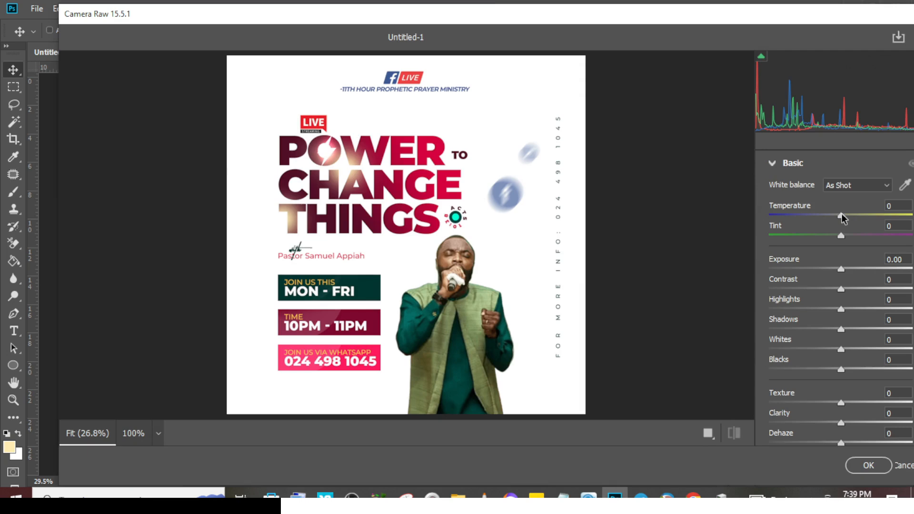
{"action": "left_click_drag", "start_coordinate": [842, 215], "coordinate": [859, 218]}
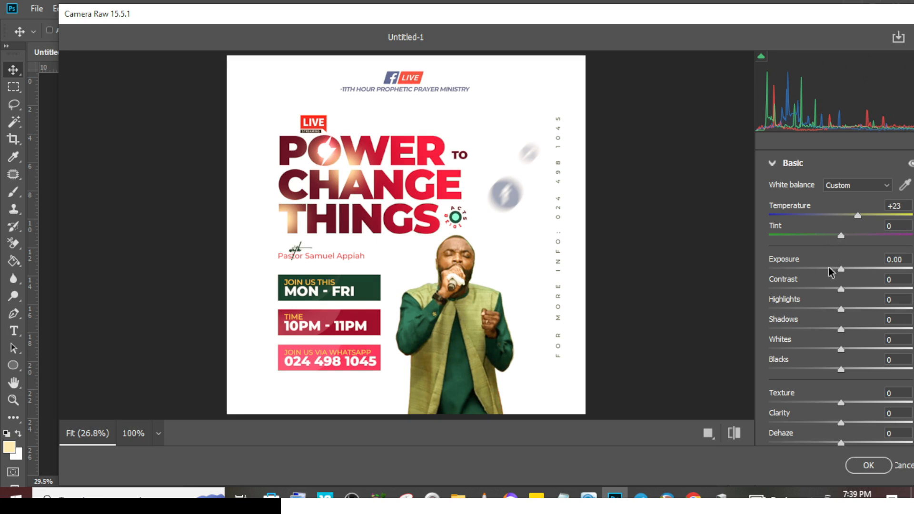
Set the flyer's contrast to +45, shadows to -16, whites to +14 and blacks to -16
{"action": "left_click_drag", "start_coordinate": [841, 290], "coordinate": [873, 287]}
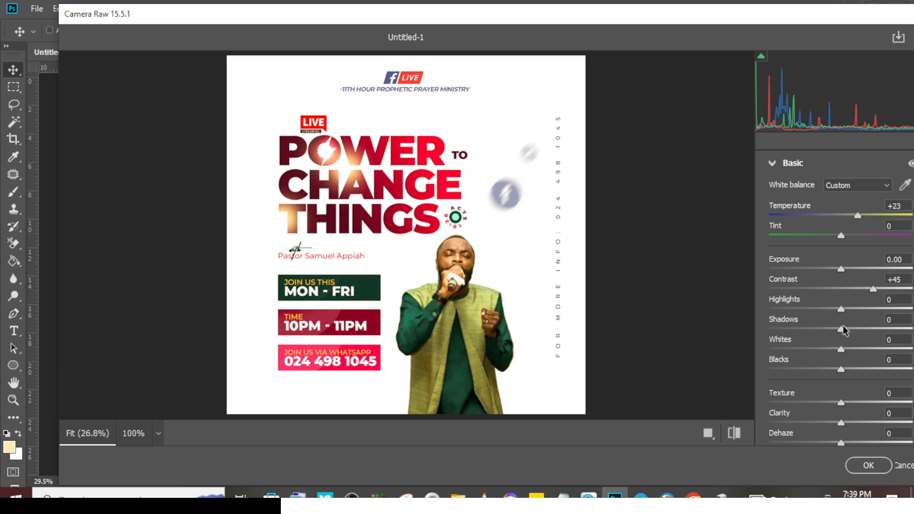
{"action": "left_click_drag", "start_coordinate": [841, 328], "coordinate": [830, 329]}
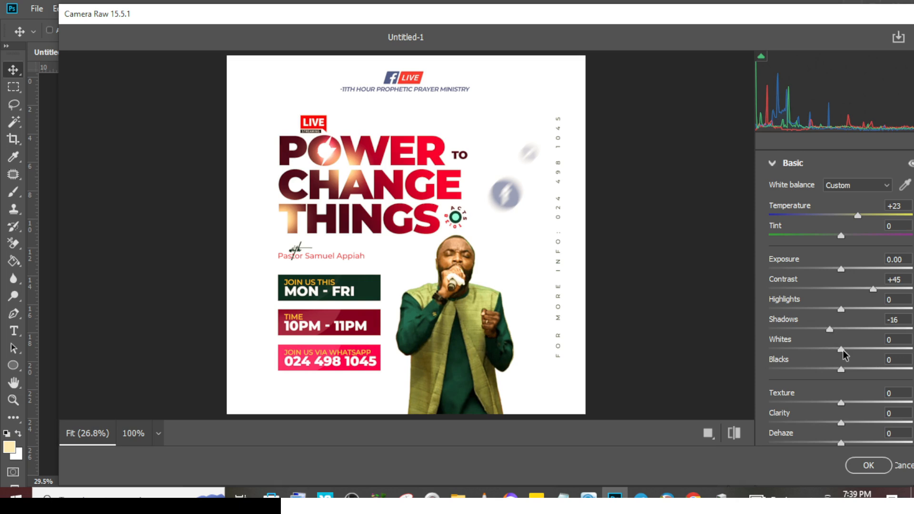
{"action": "left_click_drag", "start_coordinate": [843, 350], "coordinate": [853, 351]}
{"action": "left_click_drag", "start_coordinate": [838, 368], "coordinate": [828, 368]}
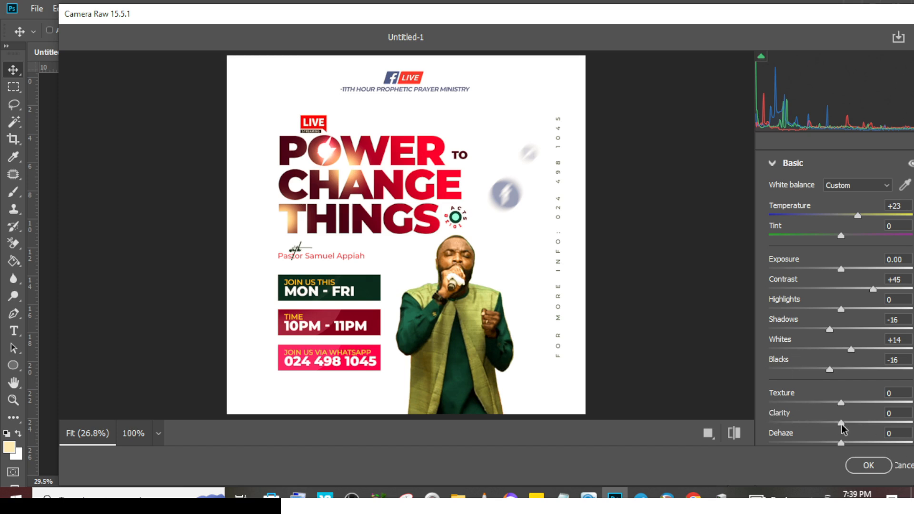
Set the flyer's clarity to +12 and dehaze to +11 to finish the basic adjustments
{"action": "left_click_drag", "start_coordinate": [842, 426], "coordinate": [851, 424]}
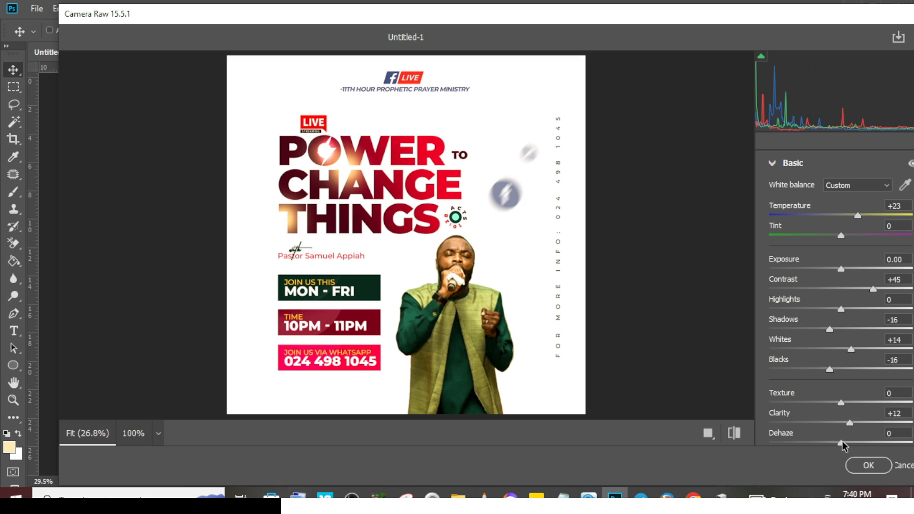
{"action": "left_click_drag", "start_coordinate": [842, 443], "coordinate": [851, 443]}
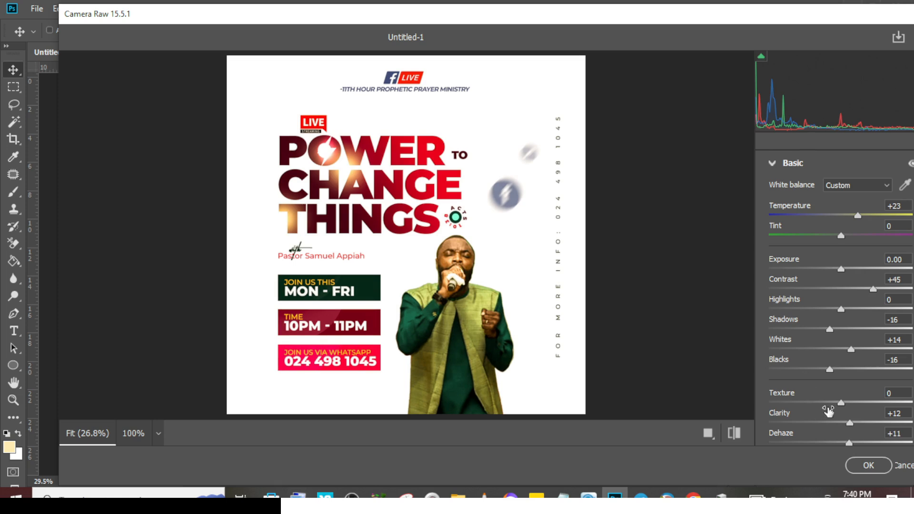
{"action": "scroll", "coordinate": [764, 292], "scroll_direction": "down", "scroll_amount": 3}
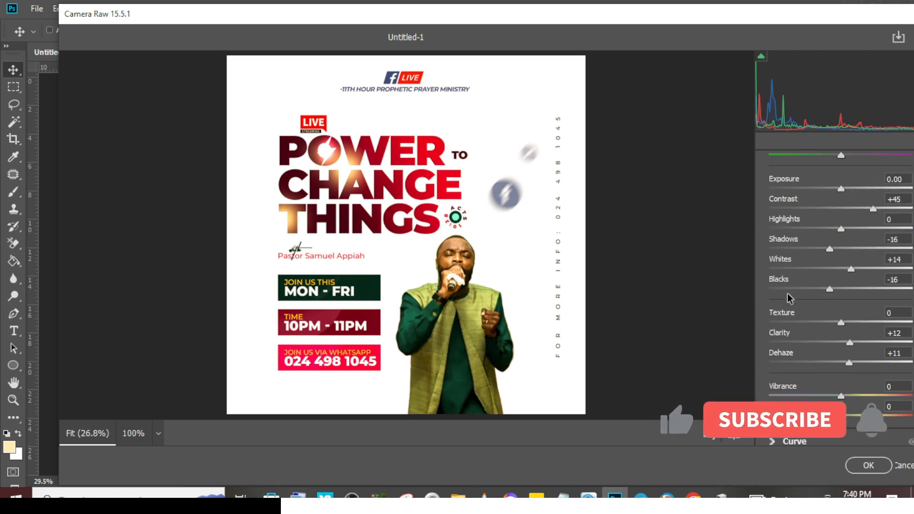
{"action": "scroll", "coordinate": [776, 224], "scroll_direction": "up", "scroll_amount": 5}
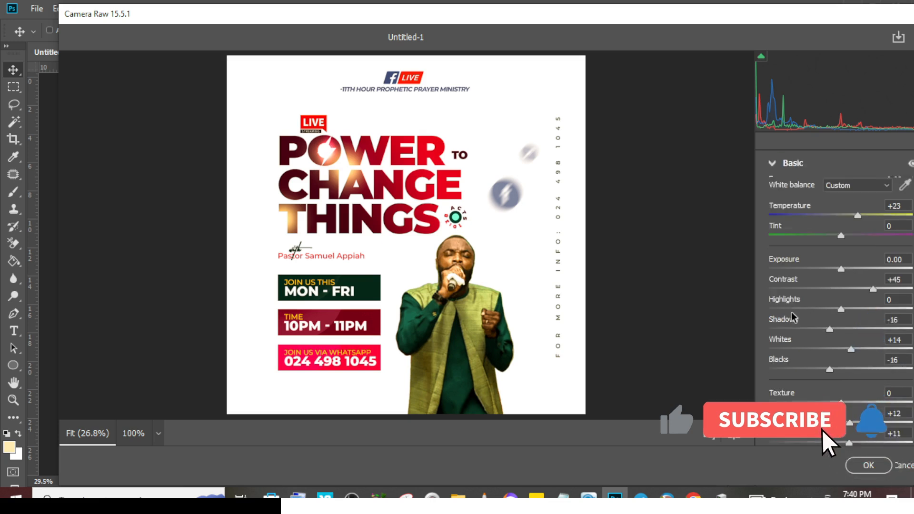
{"action": "left_click", "coordinate": [777, 220]}
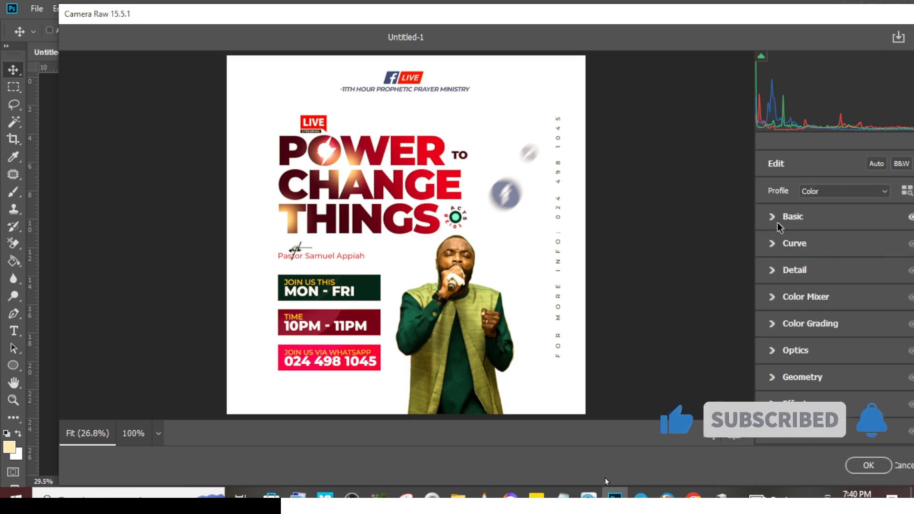
Set sharpening to 25 and noise reduction to 5, and raise the color noise reduction moderately
{"action": "left_click", "coordinate": [773, 270]}
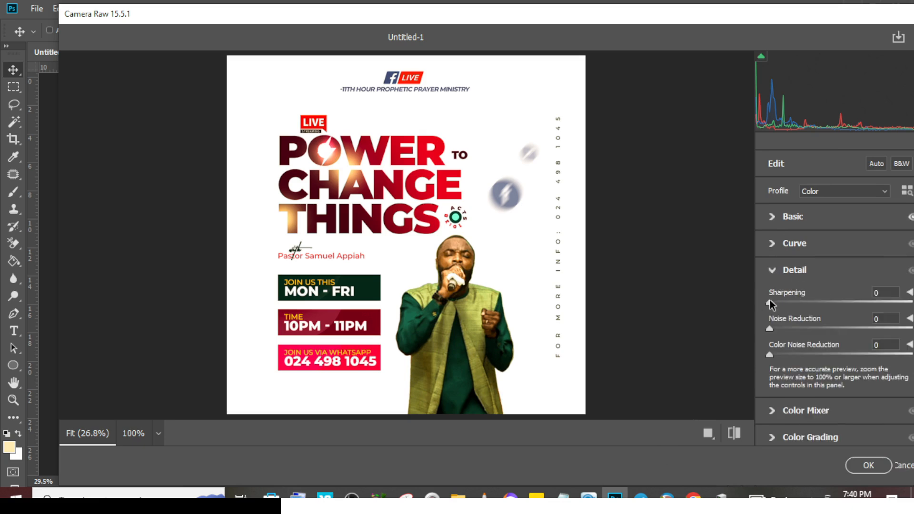
{"action": "left_click_drag", "start_coordinate": [770, 301], "coordinate": [792, 302]}
{"action": "left_click_drag", "start_coordinate": [768, 329], "coordinate": [777, 329]}
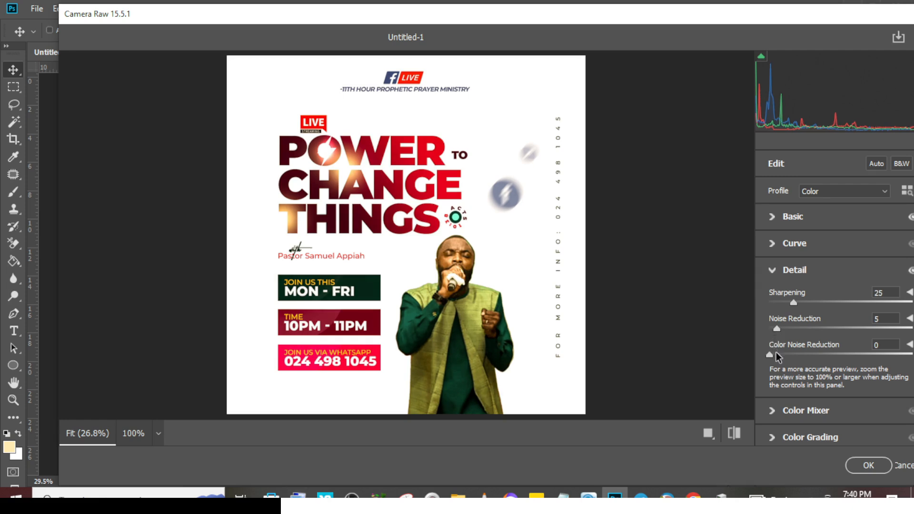
{"action": "left_click_drag", "start_coordinate": [773, 353], "coordinate": [802, 352]}
{"action": "left_click", "coordinate": [774, 269]}
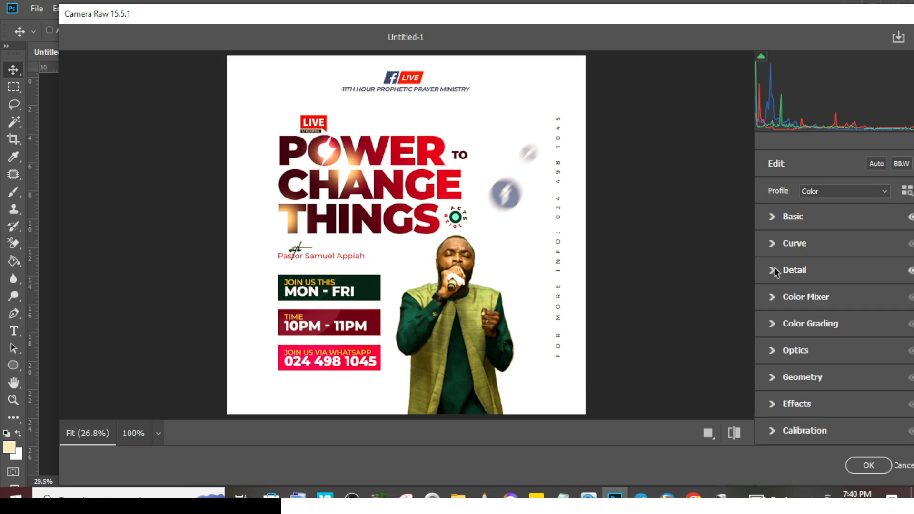
Add a small amount of grain to the flyer and apply the Camera Raw Filter
{"action": "left_click", "coordinate": [776, 350]}
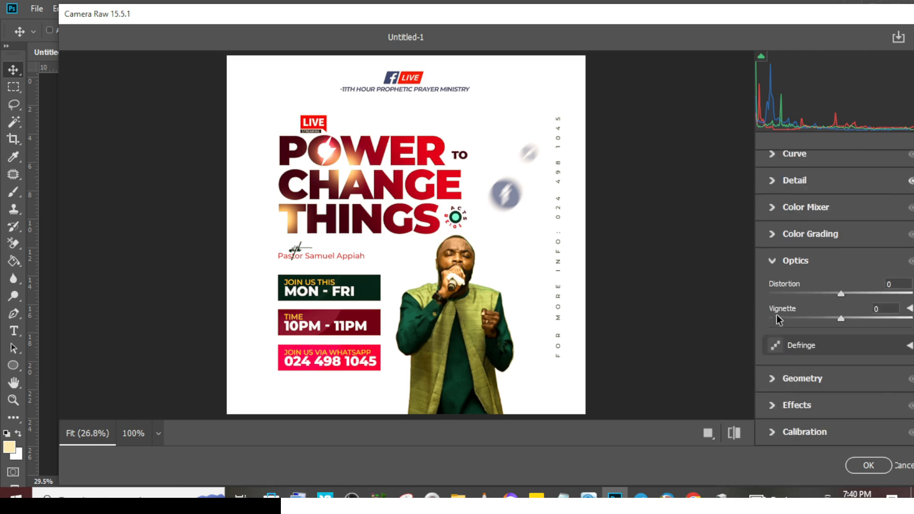
{"action": "left_click", "coordinate": [774, 260]}
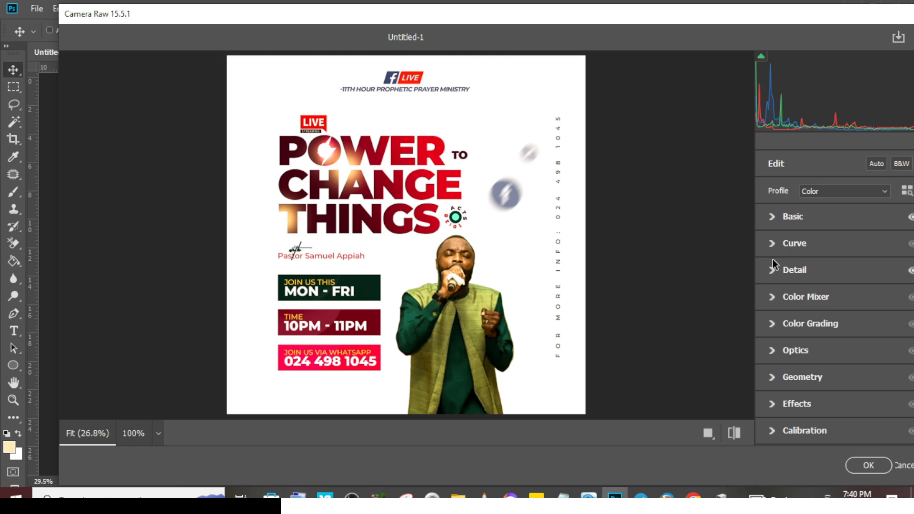
{"action": "left_click", "coordinate": [776, 405]}
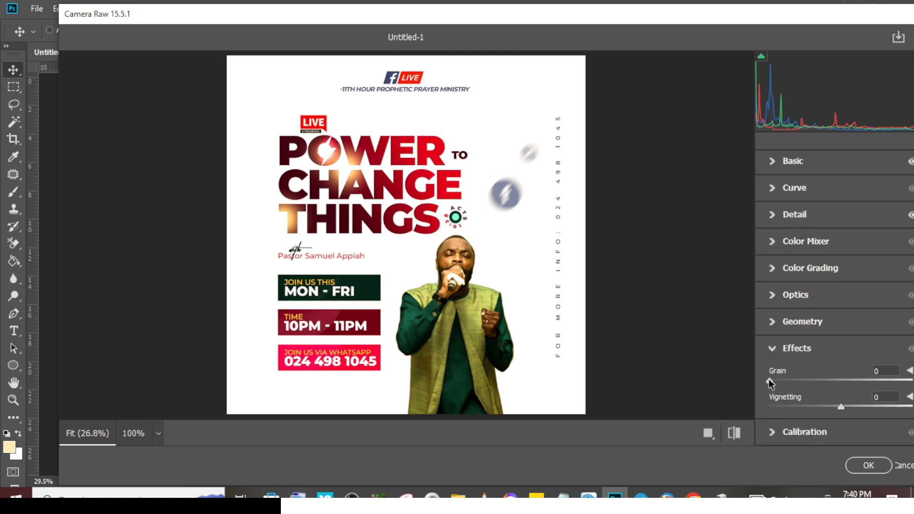
{"action": "left_click_drag", "start_coordinate": [768, 379], "coordinate": [793, 380]}
{"action": "left_click", "coordinate": [790, 352]}
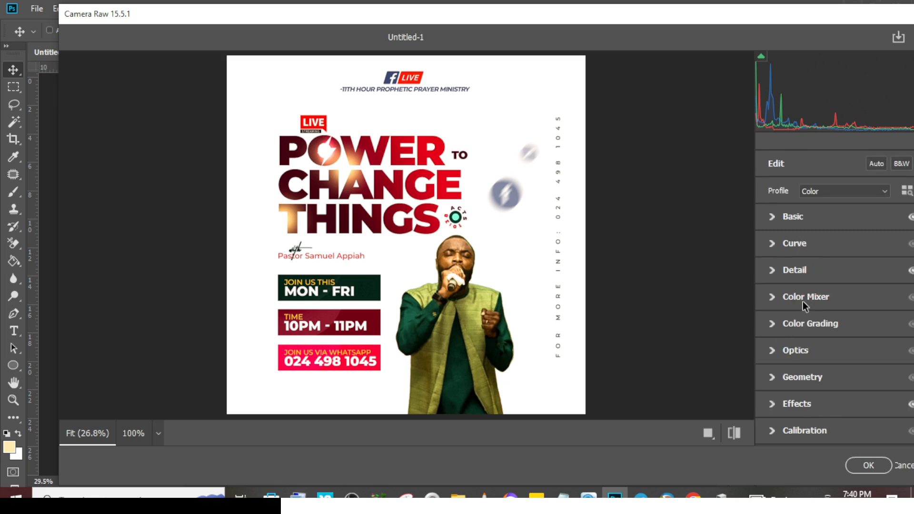
{"action": "left_click", "coordinate": [868, 465]}
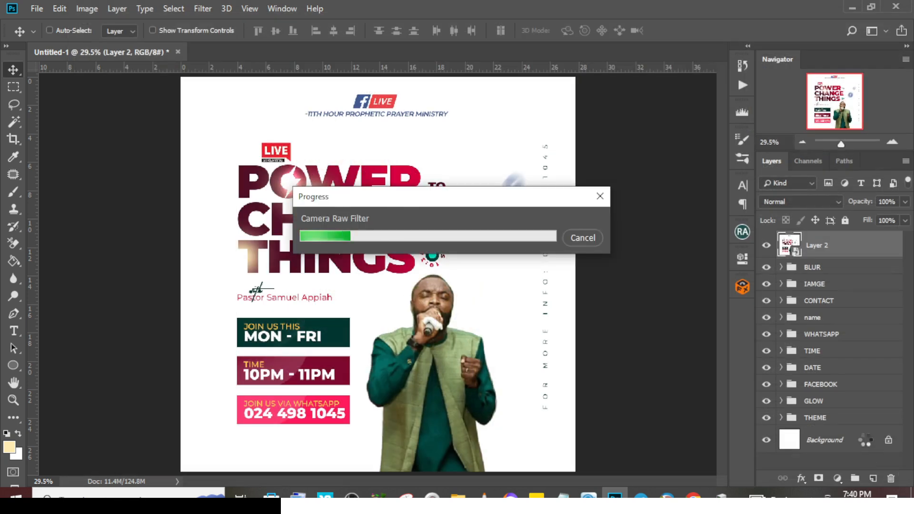